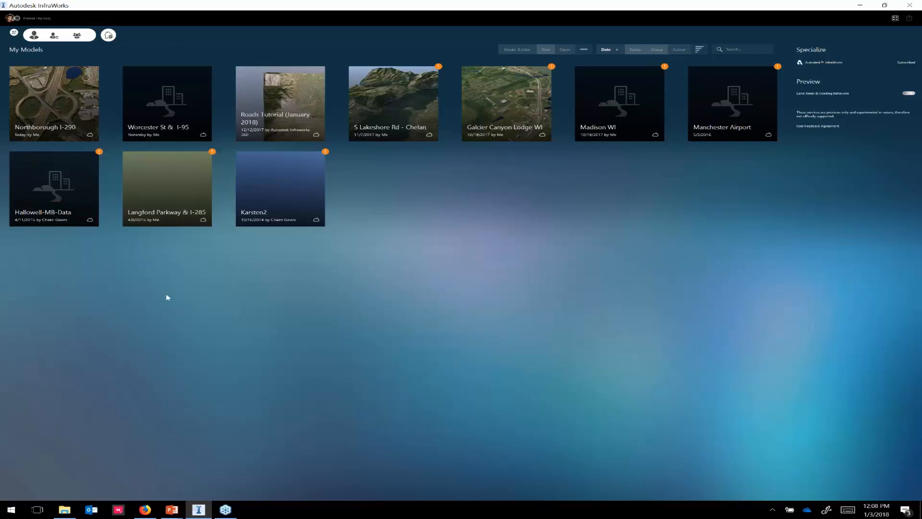
Step: Open the Northborough I-290 model from My Models
mouse_move(57, 115)
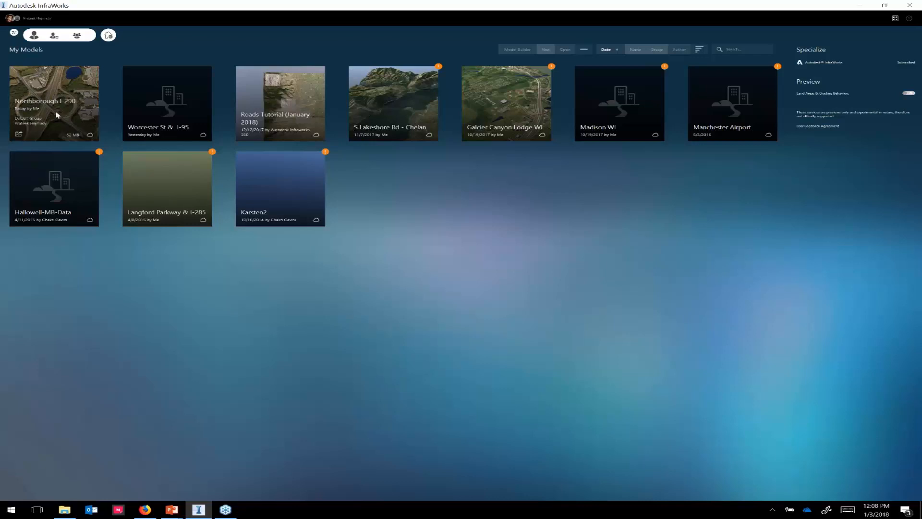
left_click(57, 115)
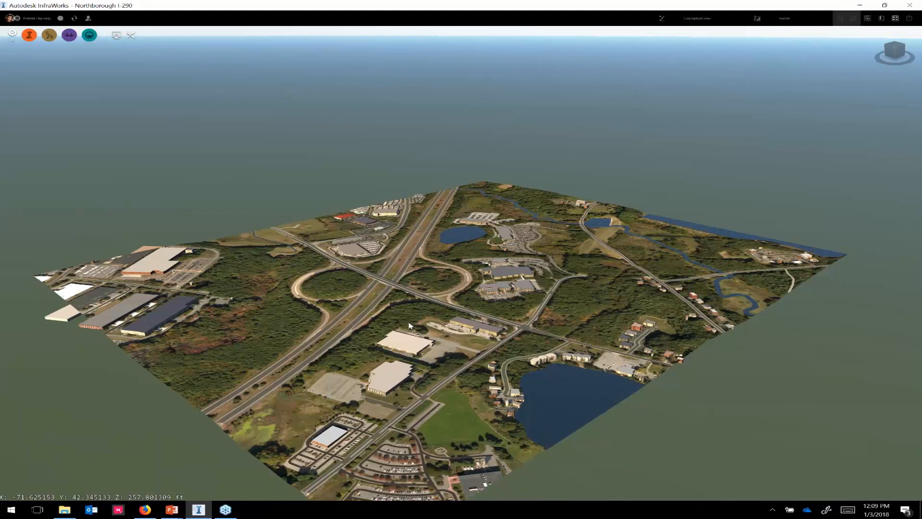
Step: Examine the highway interchange and the office buildings beside it from above at closer range
scroll(408, 326, "up", 3)
middle_click_drag(333, 379, 412, 267, "shift")
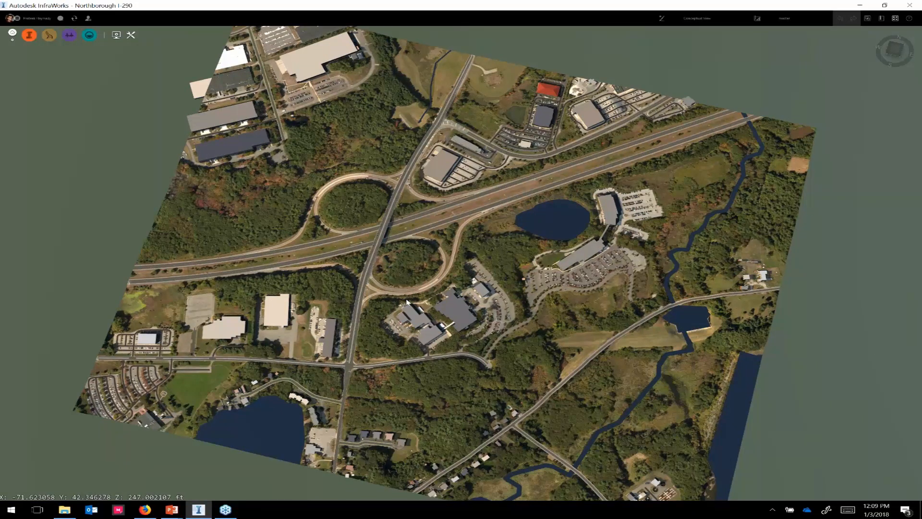
left_click_drag(407, 302, 402, 322)
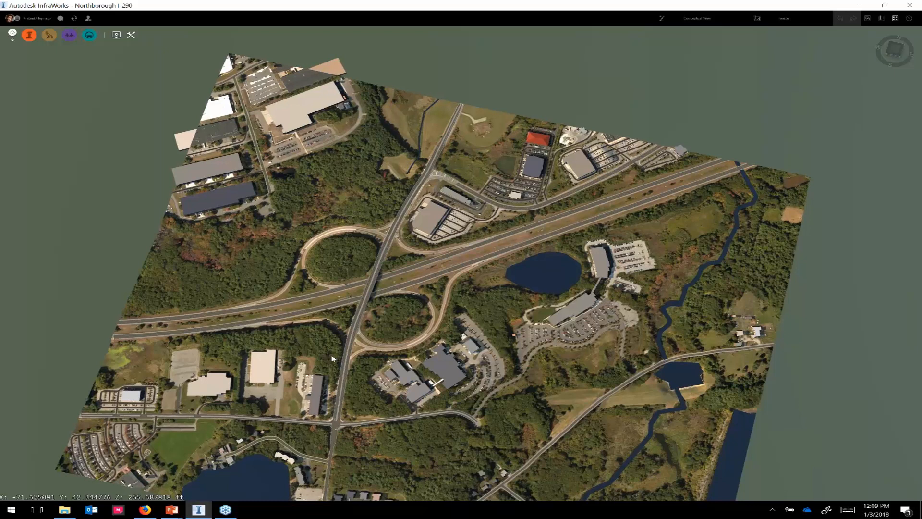
left_click_drag(331, 359, 360, 371)
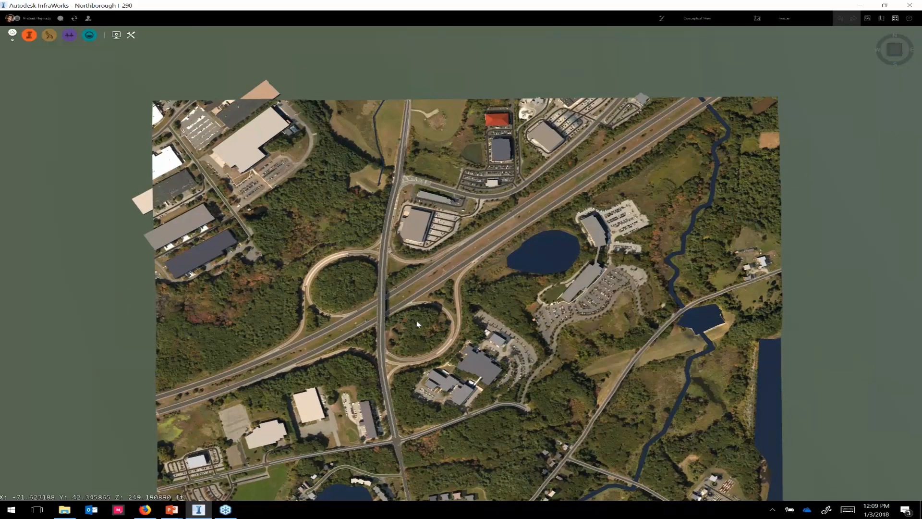
left_click_drag(417, 325, 416, 303)
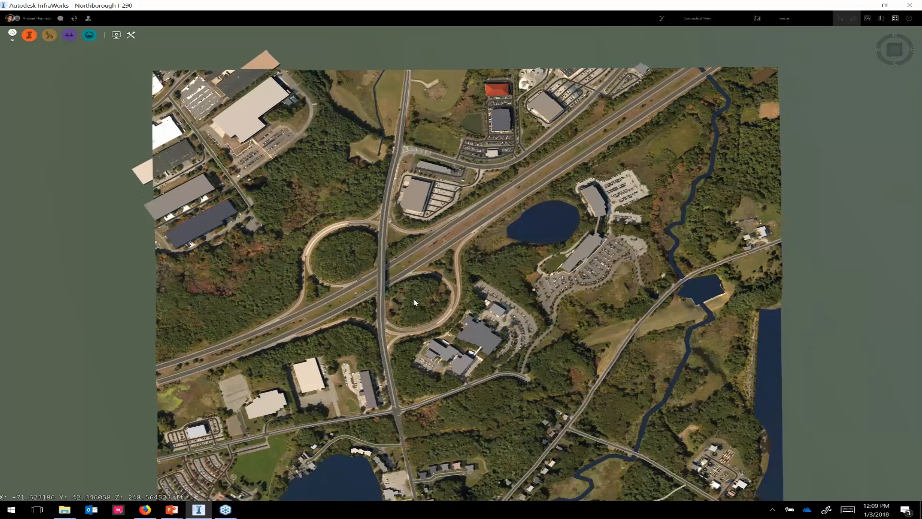
scroll(415, 302, "up", 2)
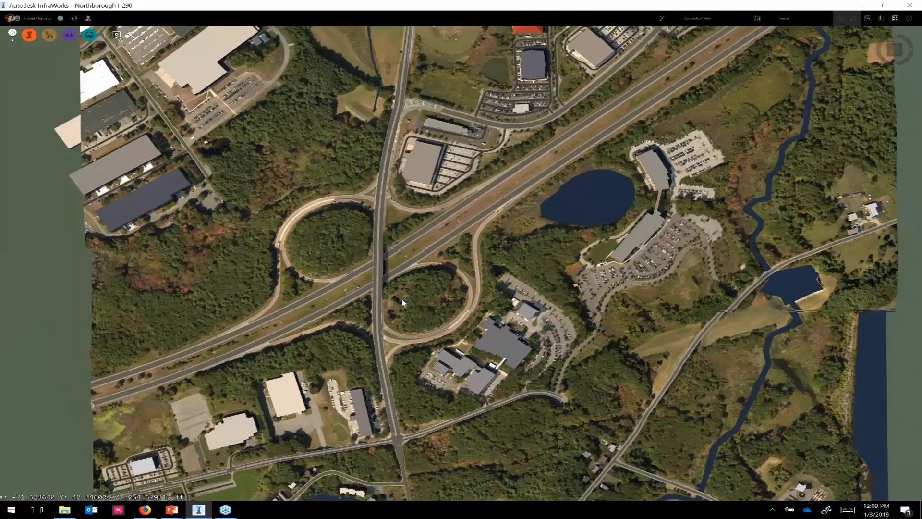
scroll(403, 302, "up", 2)
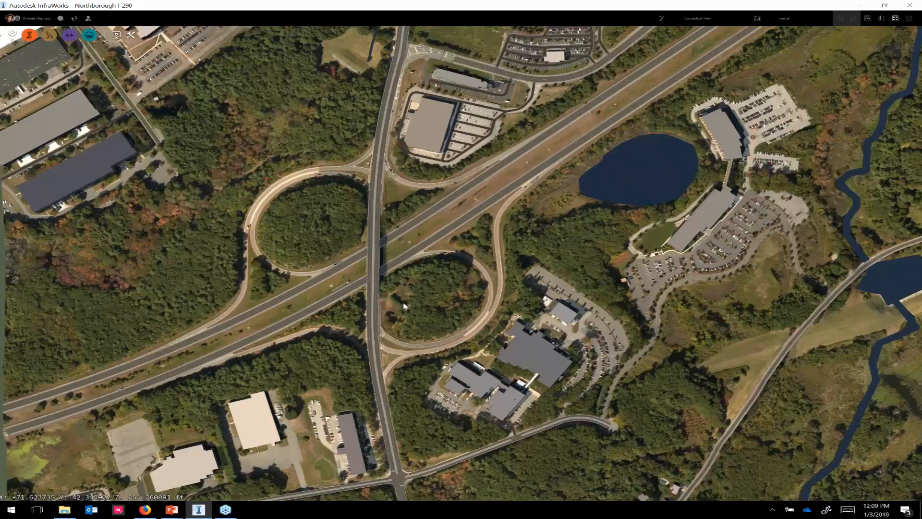
left_click_drag(403, 306, 435, 271)
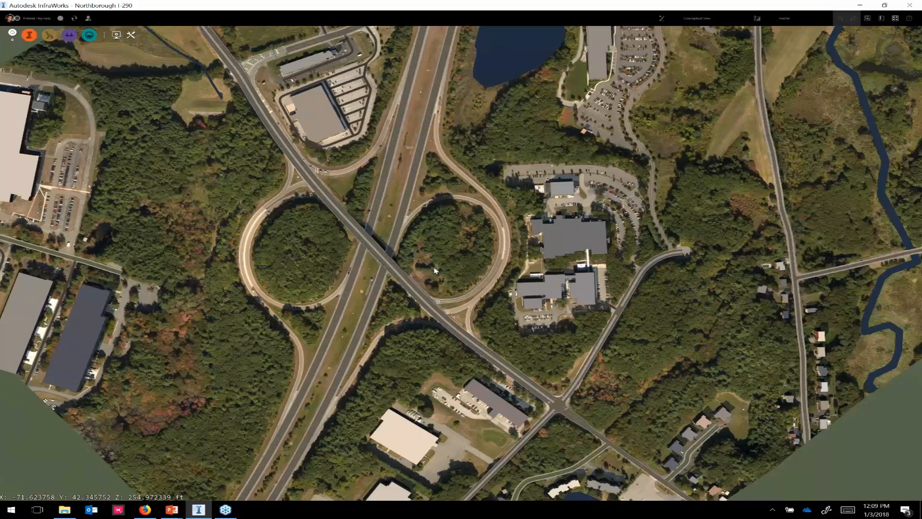
scroll(435, 268, "up", 2)
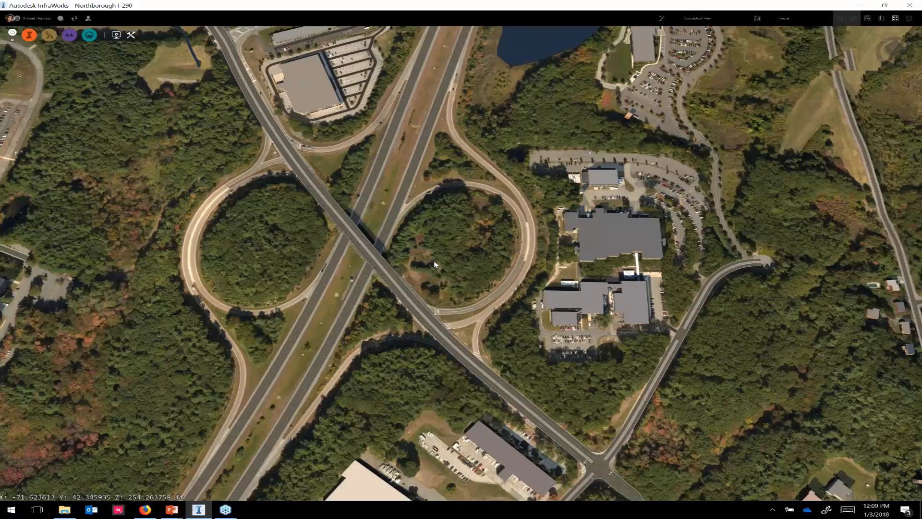
scroll(439, 251, "up", 1)
middle_click_drag(441, 250, 480, 238)
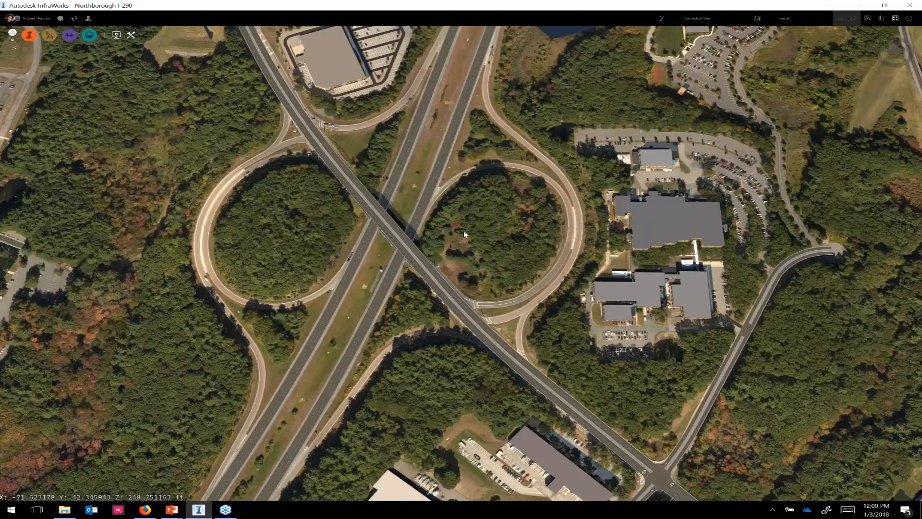
middle_click_drag(465, 234, 403, 237)
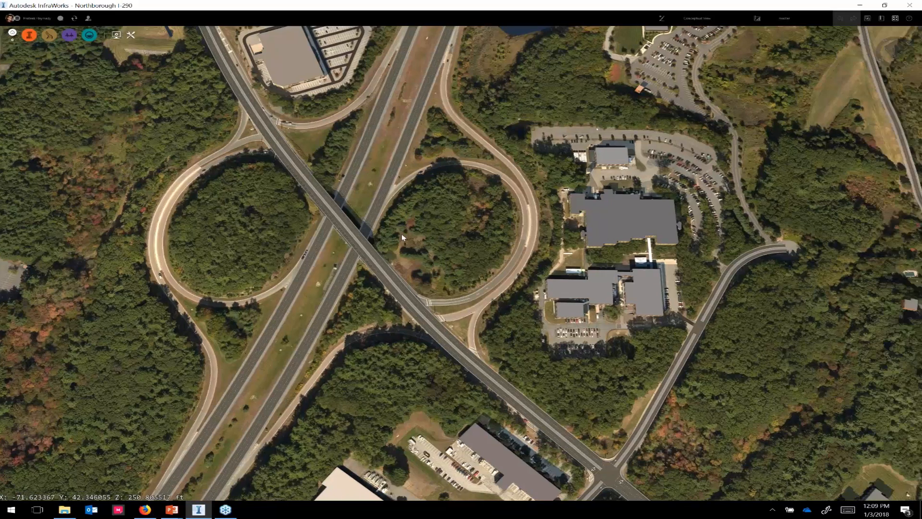
middle_click_drag(477, 265, 347, 265)
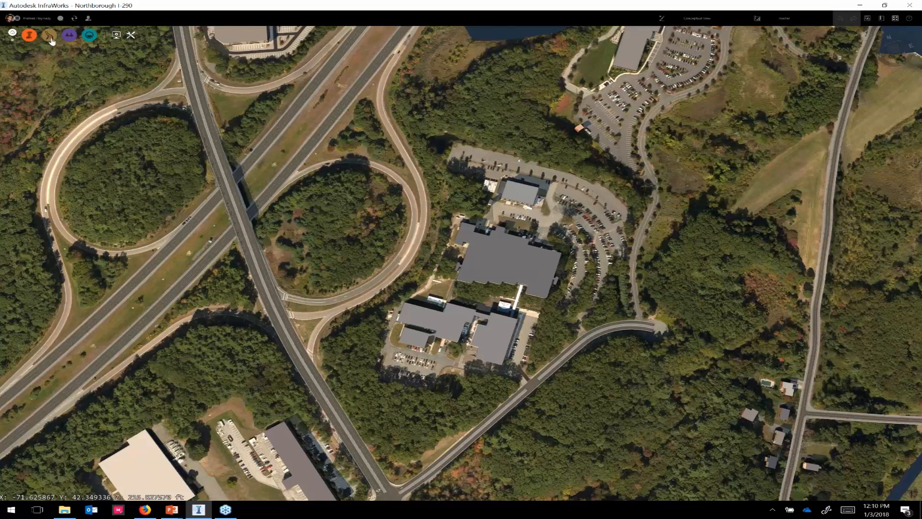
Step: Start a new design road and set its function to Collector
mouse_move(51, 40)
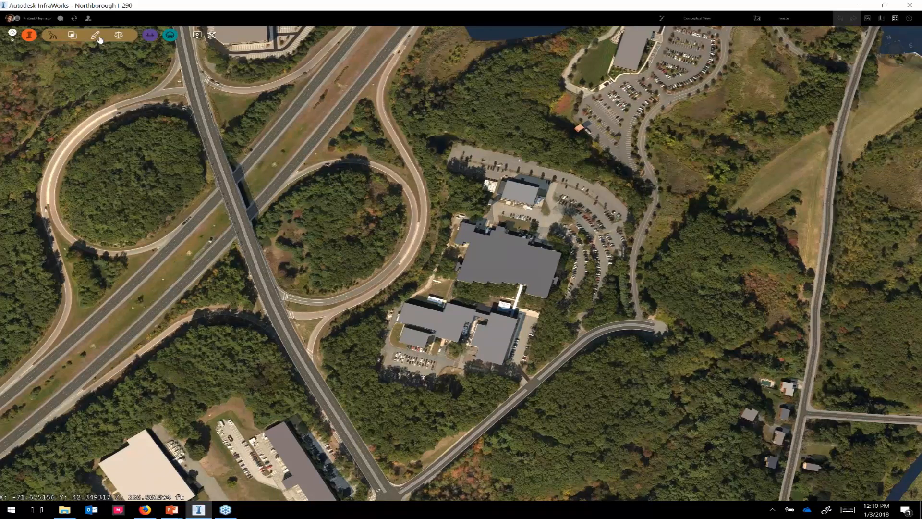
left_click(96, 36)
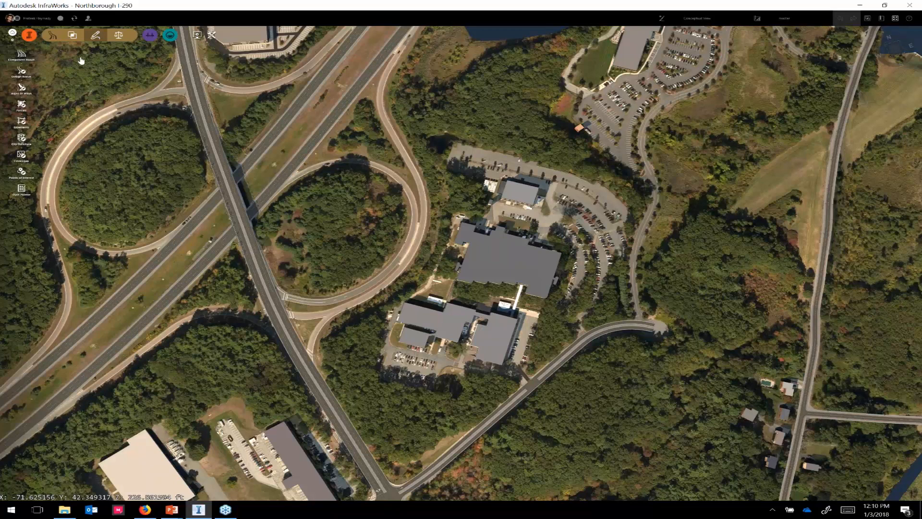
left_click(49, 37)
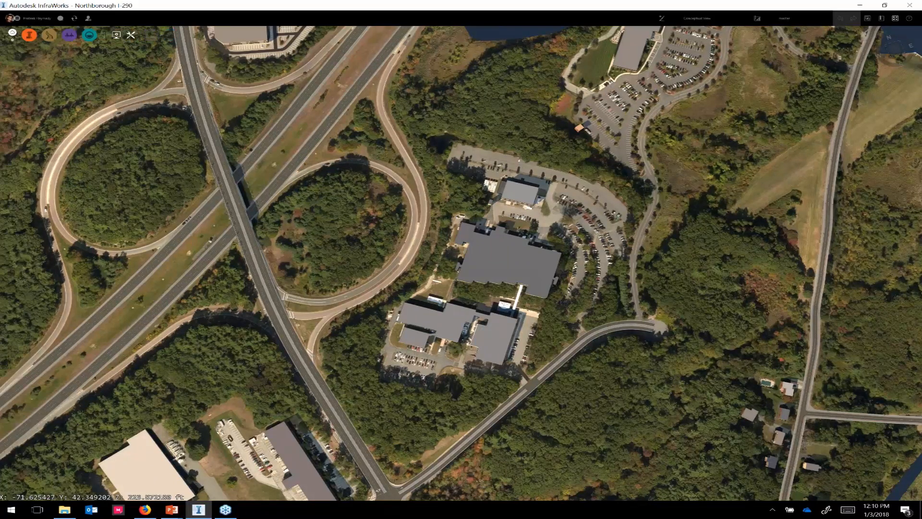
left_click(49, 37)
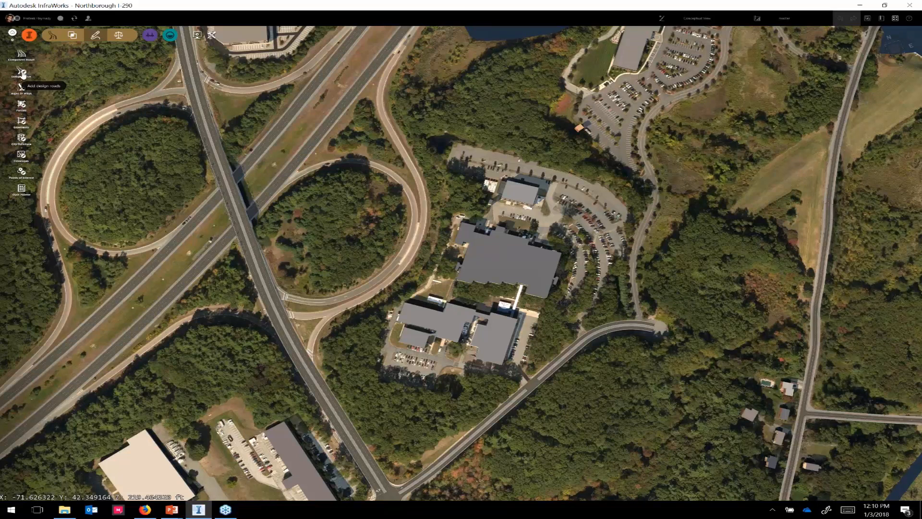
left_click(21, 72)
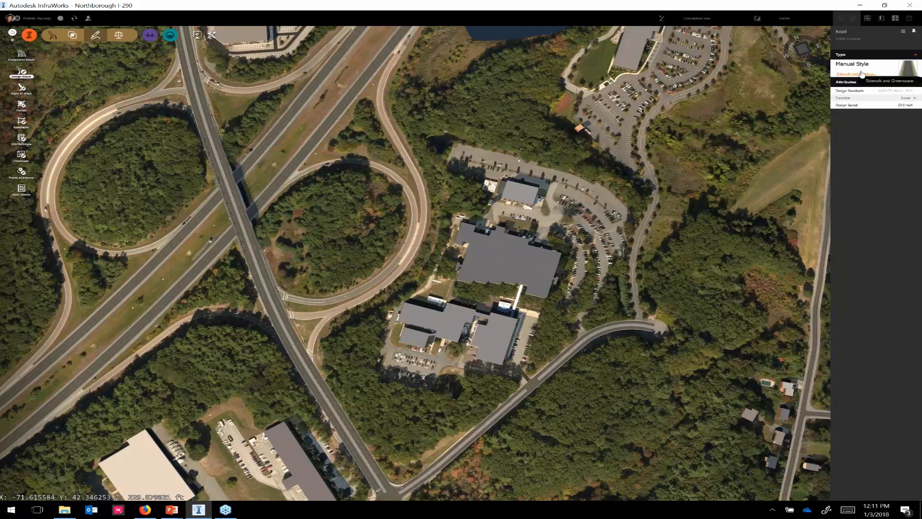
left_click(899, 105)
type("5")
left_click(903, 98)
left_click(886, 115)
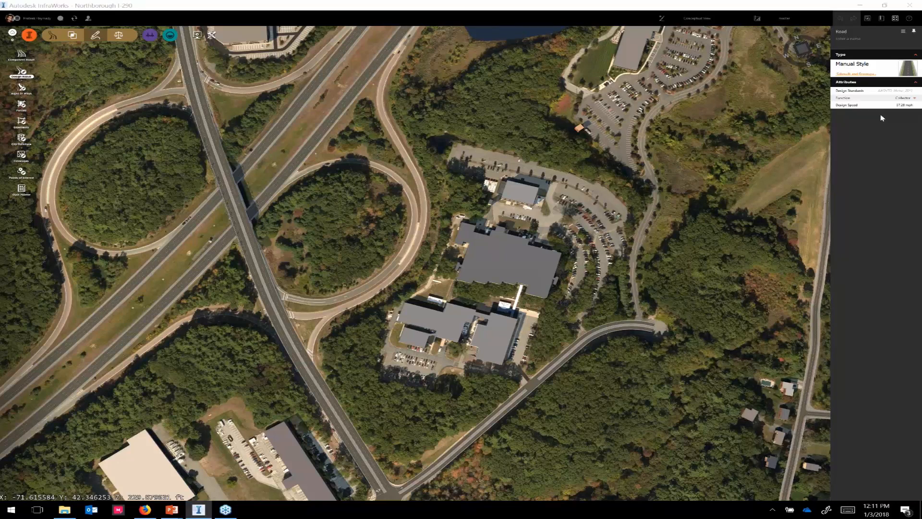
Step: Draw a curved three-point design road with a Boulevard street style in the woods southeast of the office buildings
left_click(858, 74)
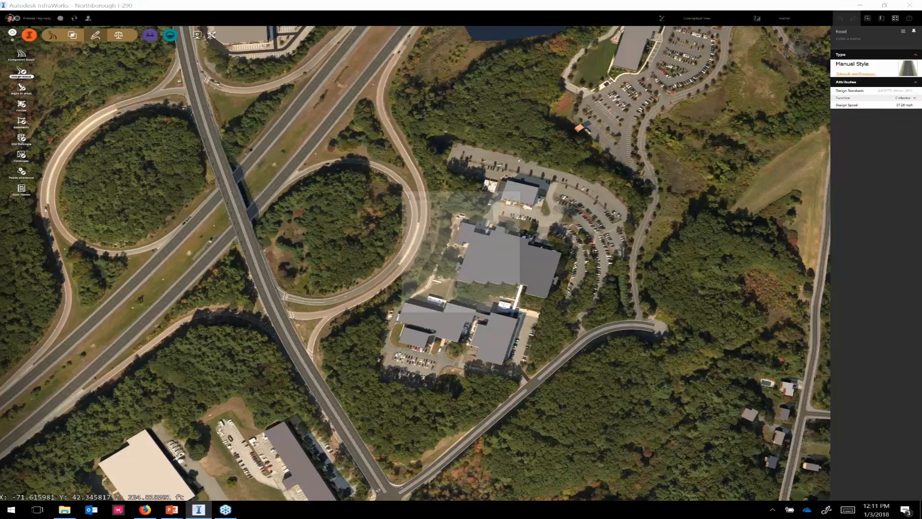
scroll(487, 249, "up", 5)
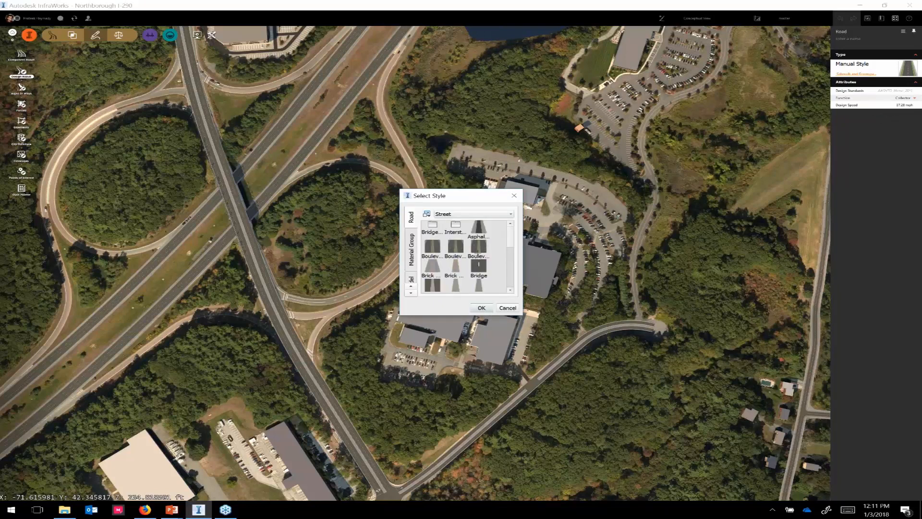
double_click(479, 247)
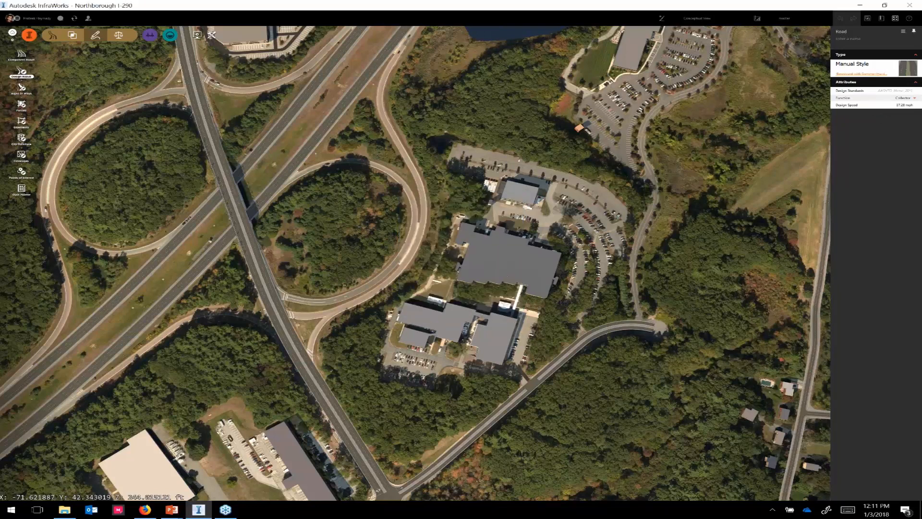
left_click(523, 452)
left_click(607, 397)
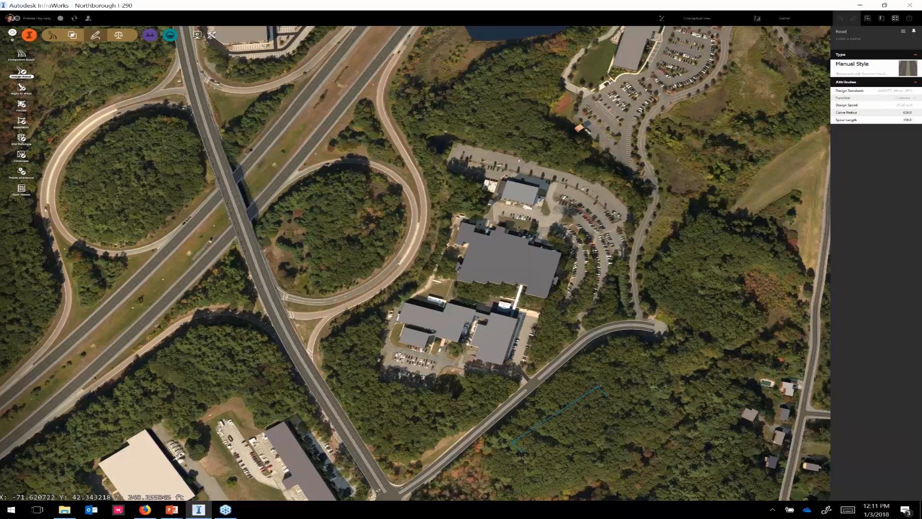
double_click(683, 378)
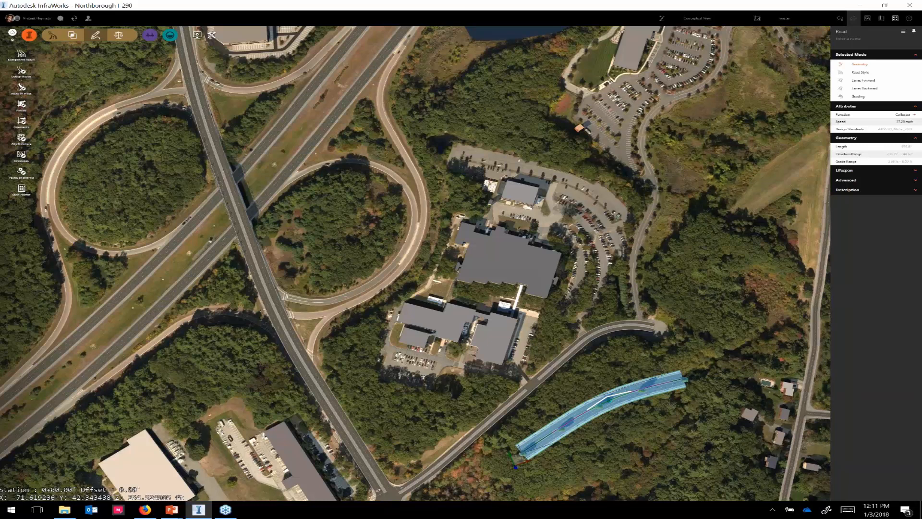
key("Escape")
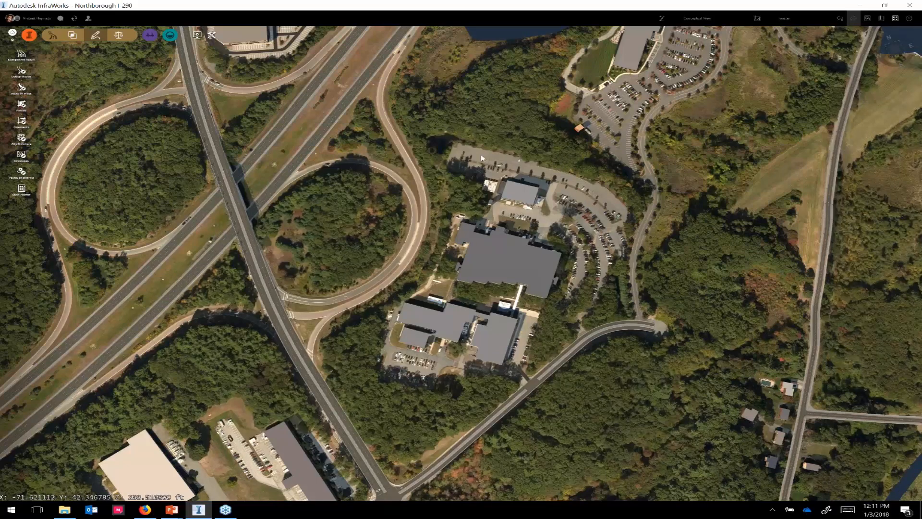
Step: Review the creation method, assembly and attributes offered for a new component road
middle_click_drag(483, 159, 493, 173)
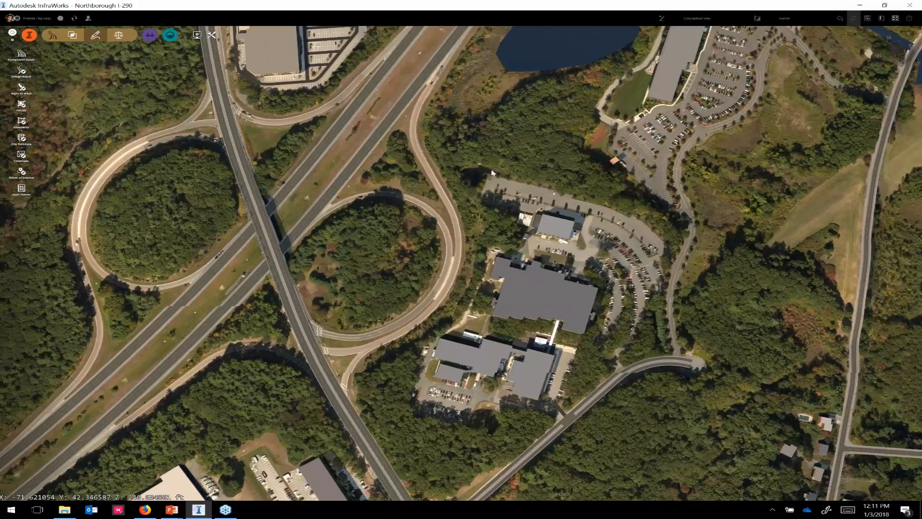
left_click(21, 56)
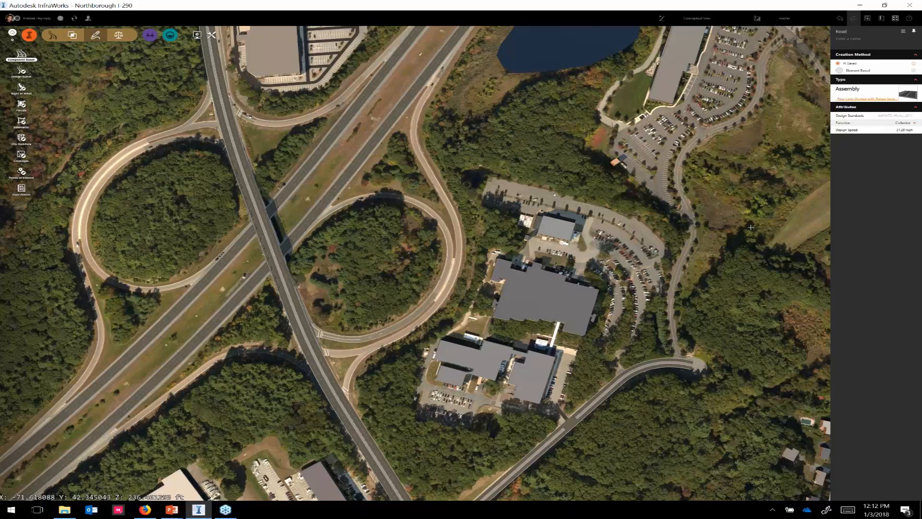
middle_click_drag(715, 222, 571, 221)
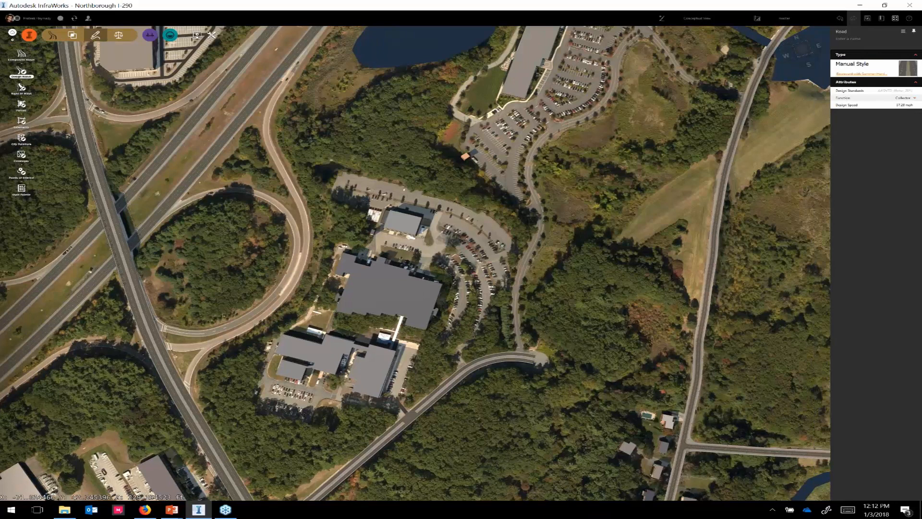
Step: Draw a straight design road with a Boulevard street style through the woods just east of the cul-de-sac
left_click(856, 75)
left_click(457, 248)
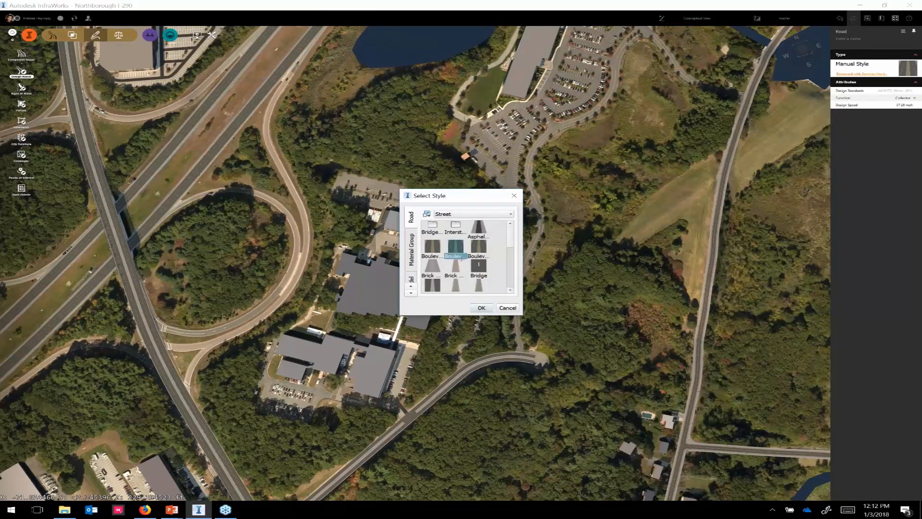
left_click(481, 307)
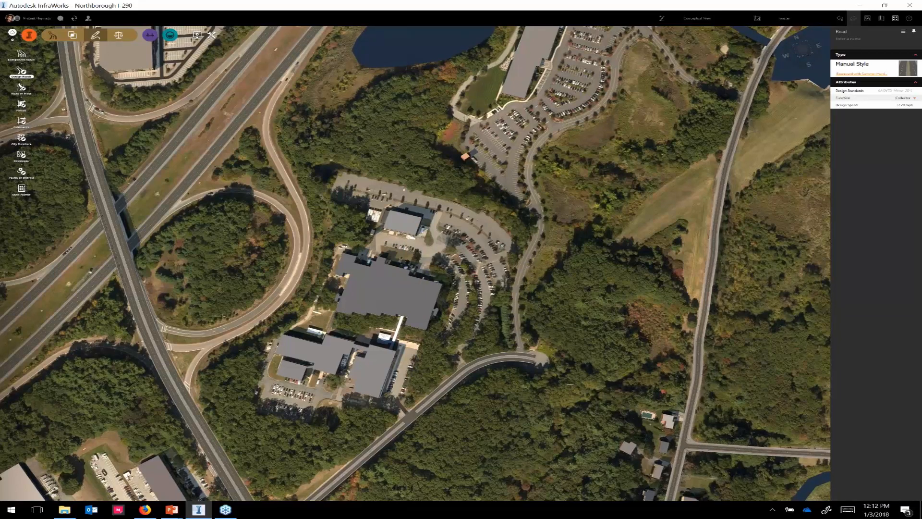
left_click(541, 421)
double_click(592, 258)
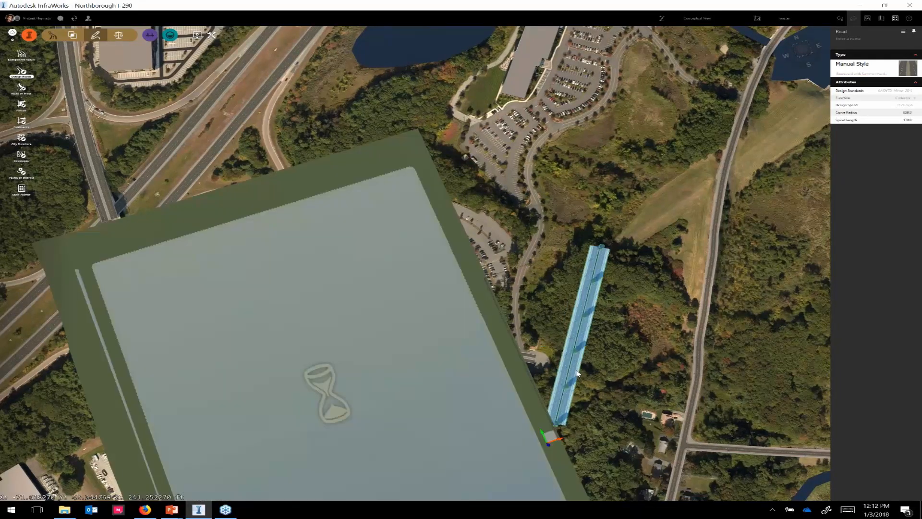
Step: Draw a straight component road with the divided-lane assembly alongside the new boulevard, on its side facing the houses
middle_click_drag(589, 358, 606, 343)
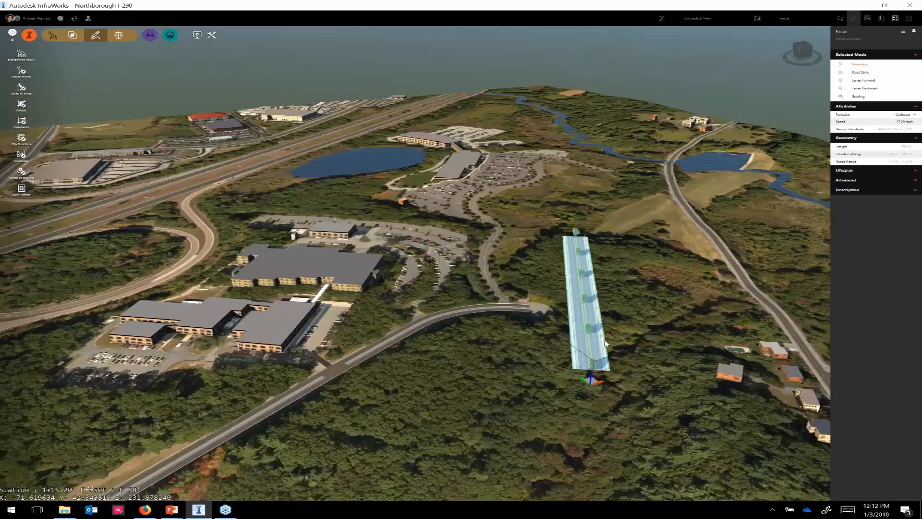
scroll(606, 343, "up", 3)
middle_click_drag(566, 373, 315, 340)
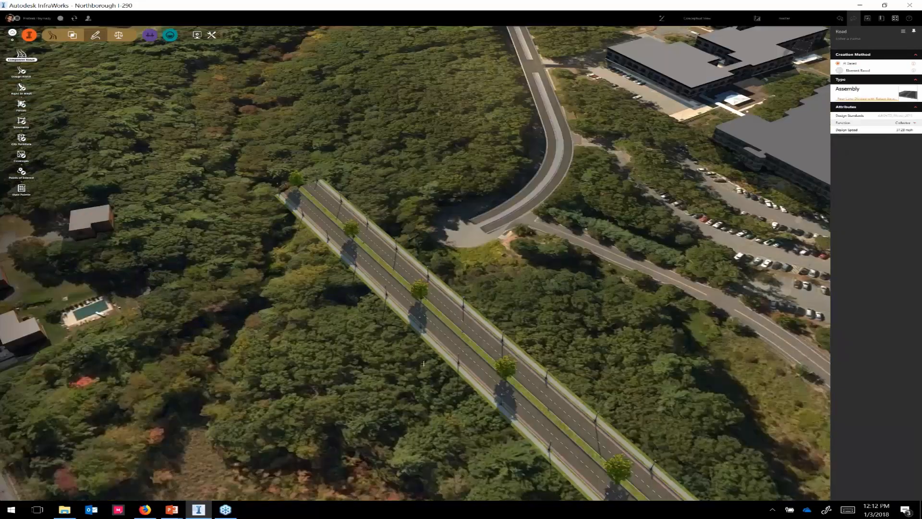
middle_click_drag(423, 364, 355, 292)
left_click(220, 273)
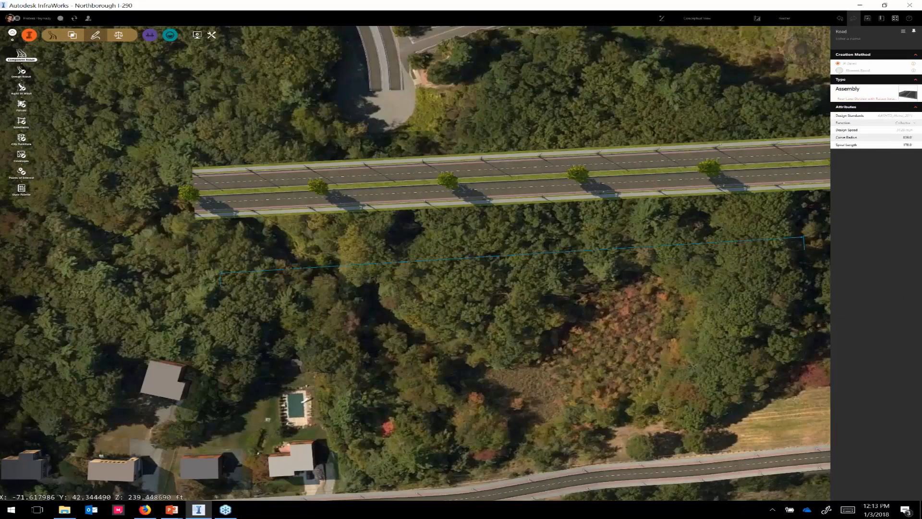
double_click(804, 238)
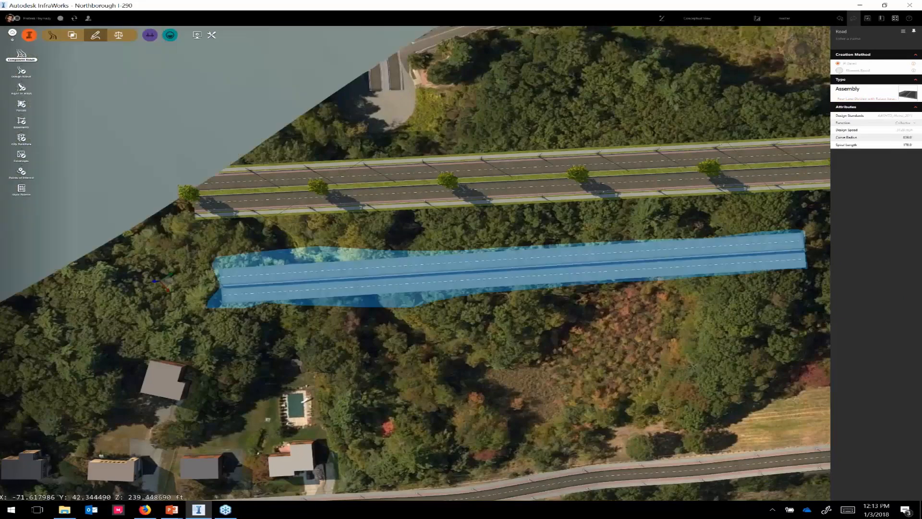
Step: Inspect the component road's inner lanes one at a time along with their type, station and geometry properties
left_click(472, 269)
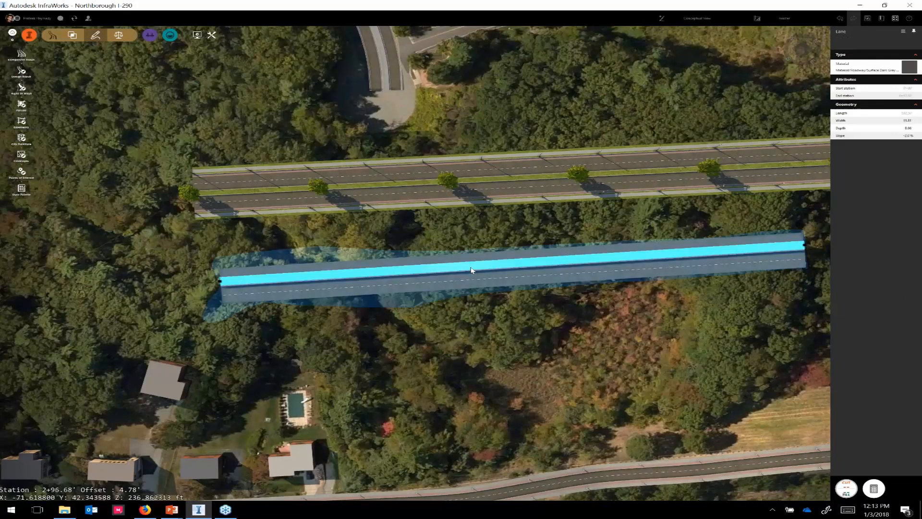
middle_click_drag(445, 333, 605, 244)
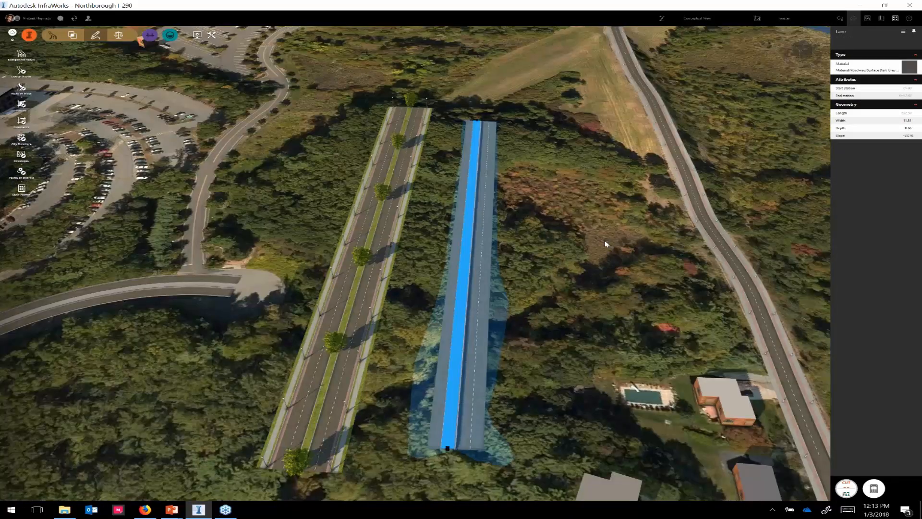
left_click(465, 395)
left_click(472, 419)
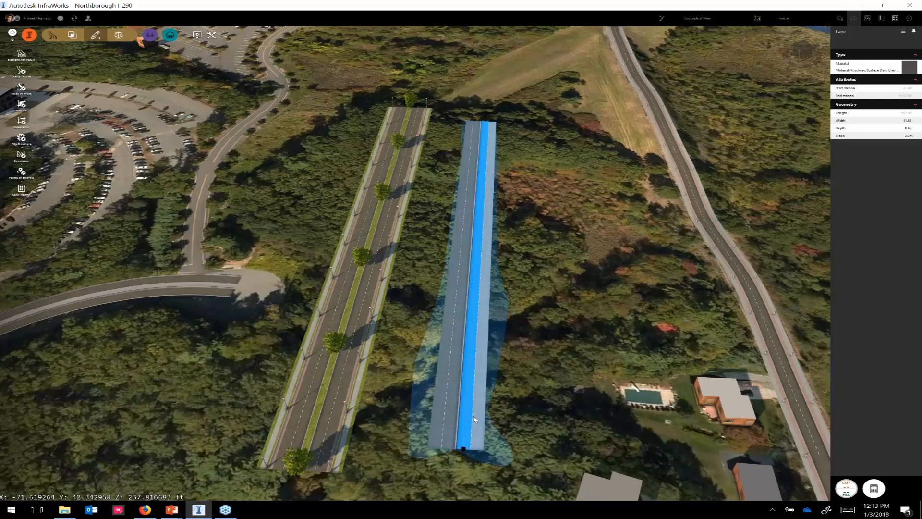
scroll(469, 391, "up", 1)
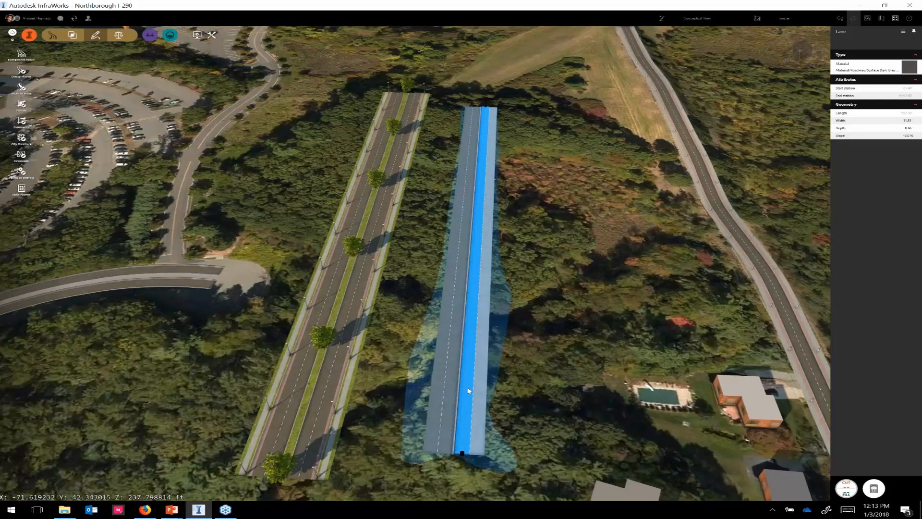
scroll(482, 383, "up", 1)
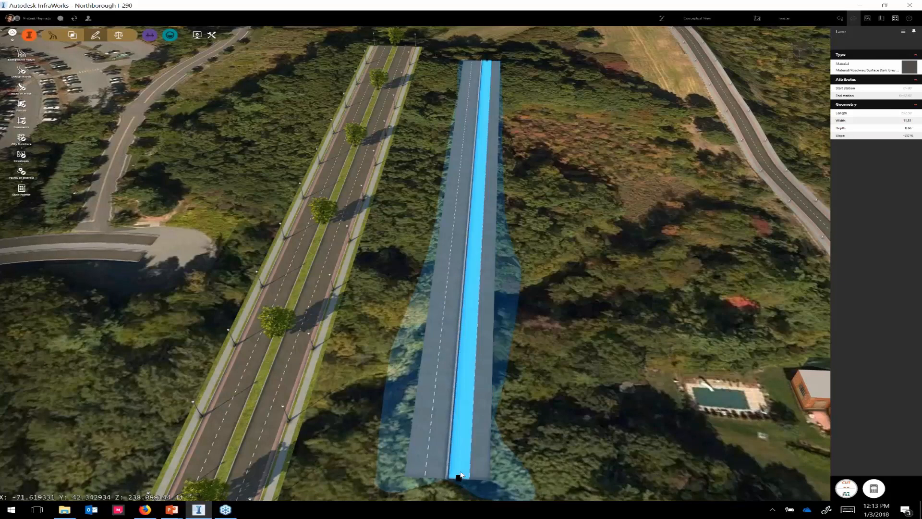
left_click(469, 419)
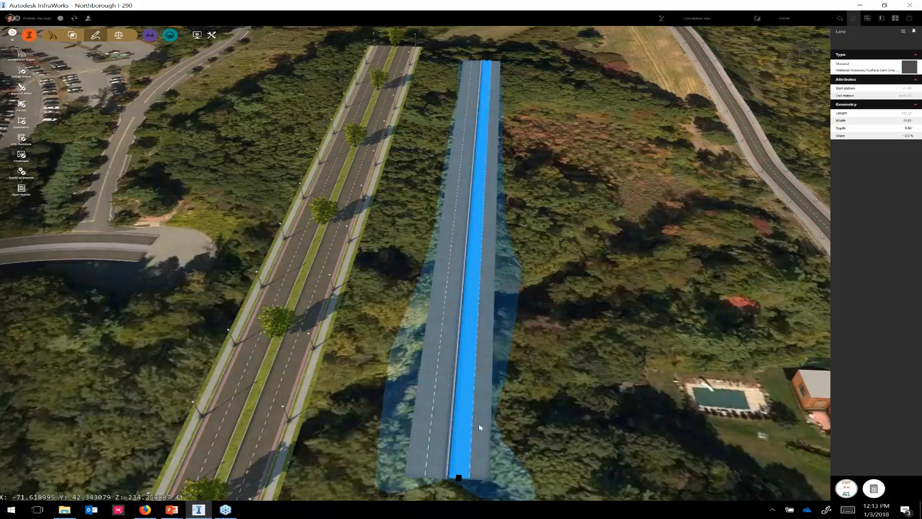
Step: Split the component road's outer lane on the houses' side near the road's start and remove its short starting piece
right_click(466, 440)
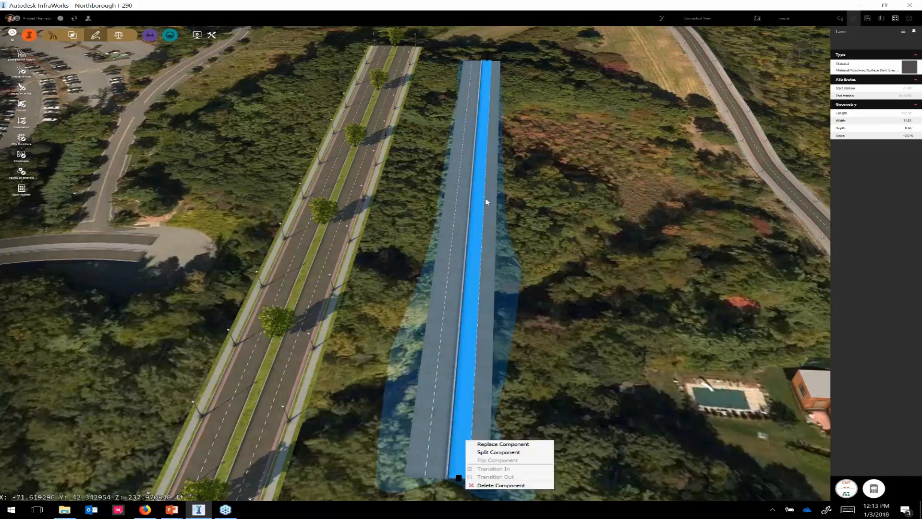
left_click(500, 452)
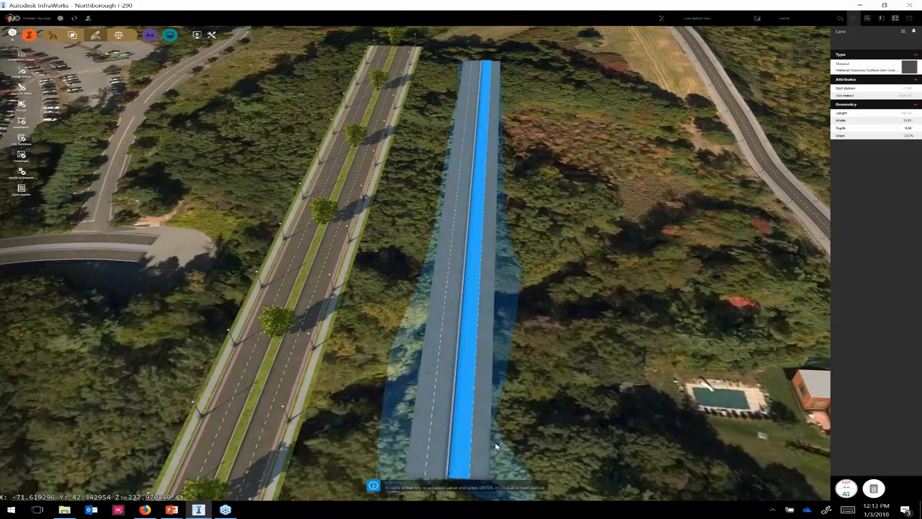
left_click(479, 423)
left_click(481, 422)
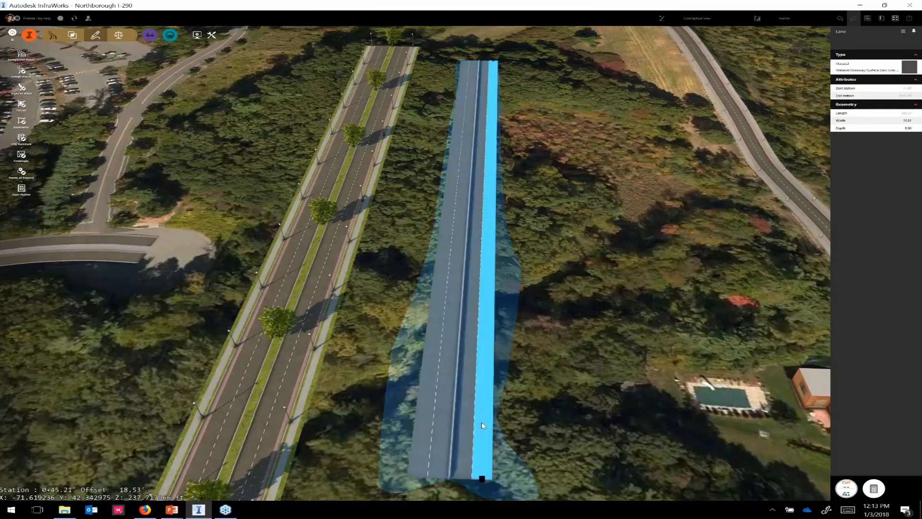
right_click(483, 425)
left_click(490, 440)
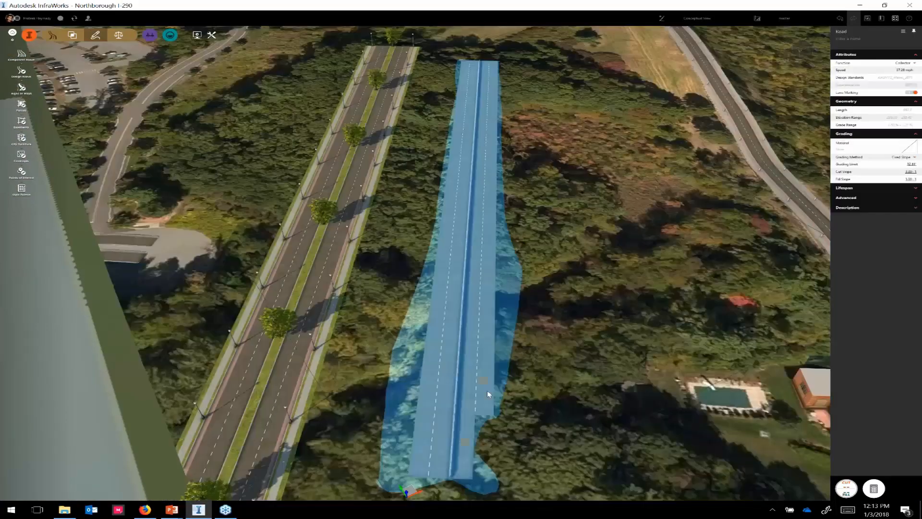
Step: Add a transition in at the start of the remaining outer lane and lengthen its taper to about 81 ft
left_click(487, 391)
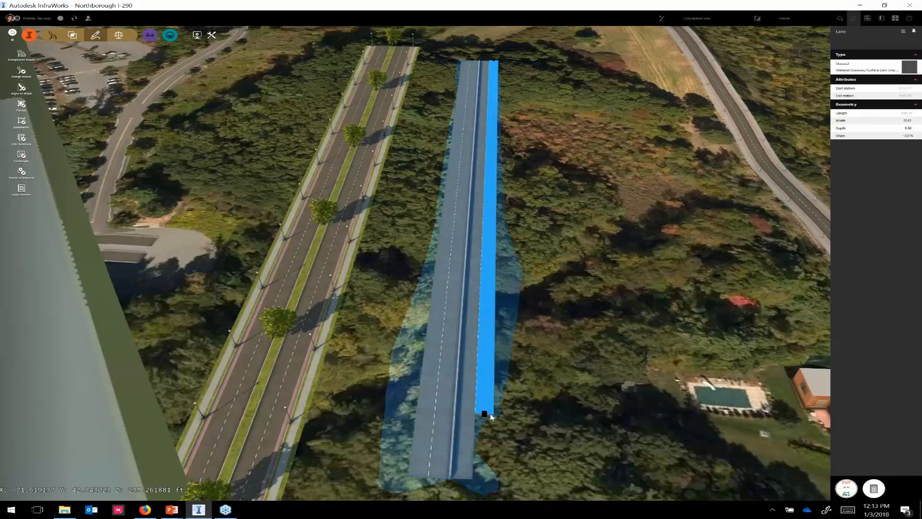
middle_click_drag(491, 417, 469, 418)
left_click_drag(470, 418, 448, 415)
right_click(373, 390)
left_click(329, 384)
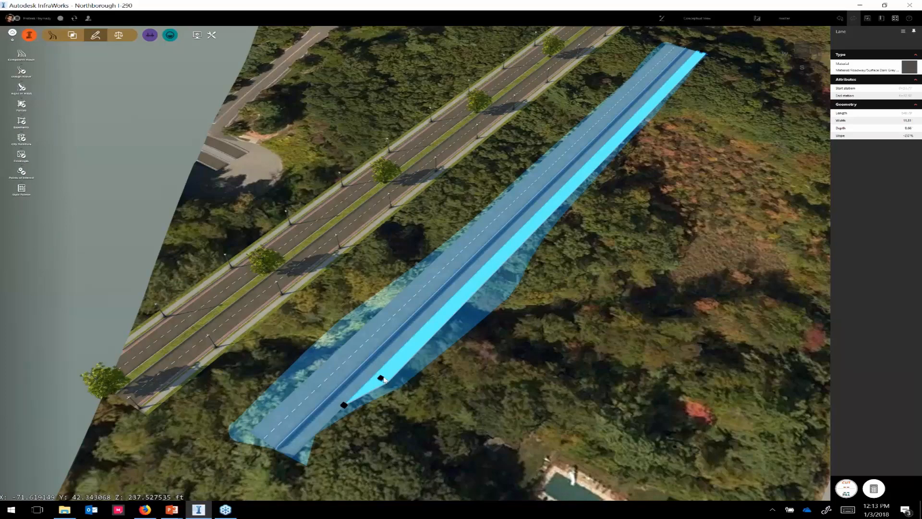
left_click_drag(383, 379, 418, 346)
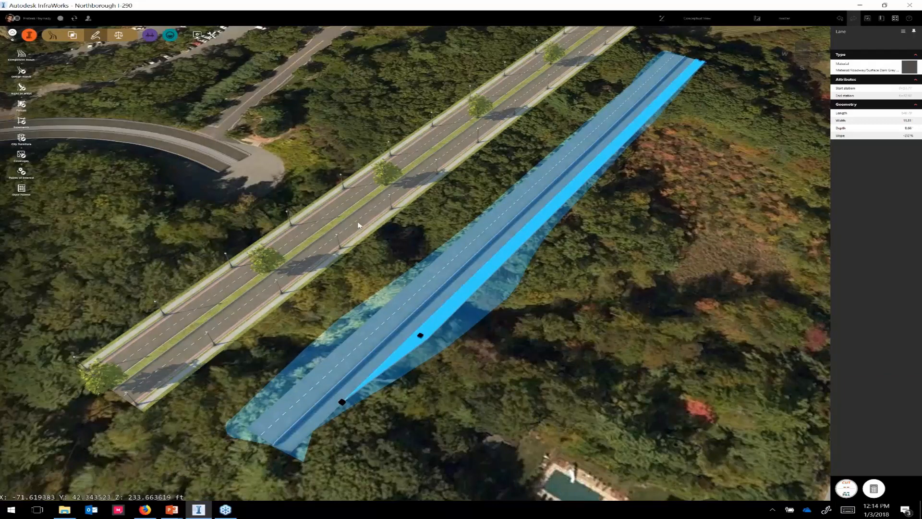
Step: Switch to Engineering View and examine the component road's stationing, lane lengths and markings beside the boulevard
left_click(694, 19)
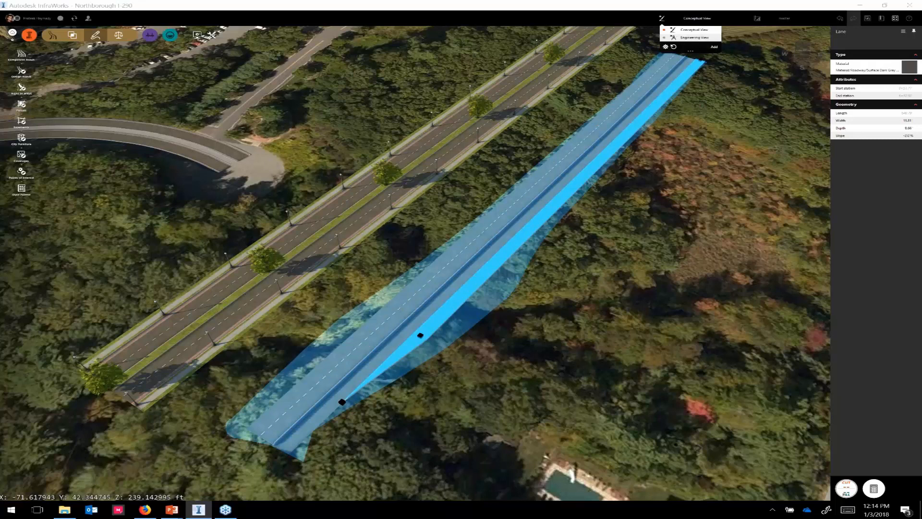
left_click(693, 38)
left_click_drag(543, 290, 557, 291)
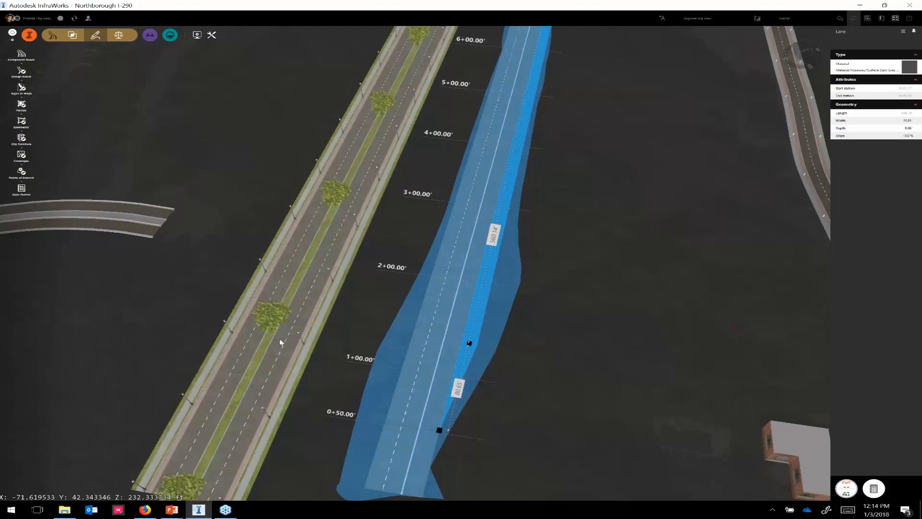
key("Escape")
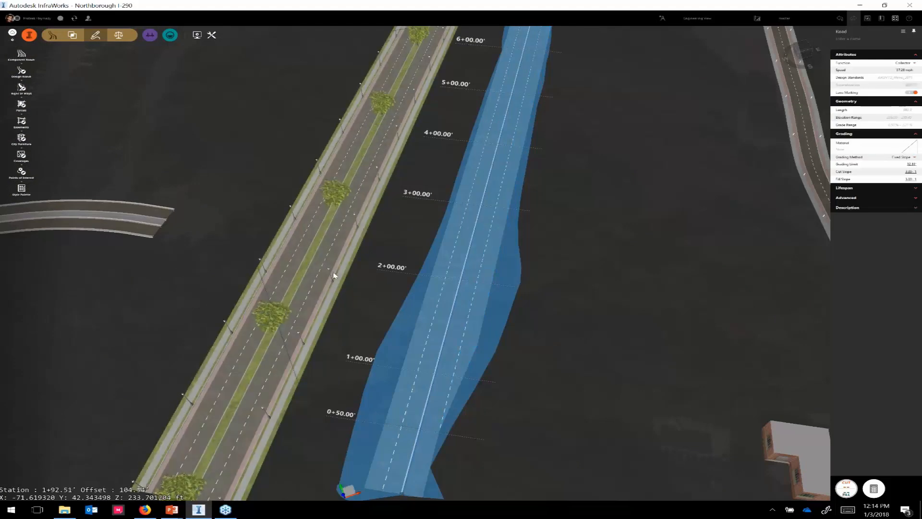
left_click(335, 275)
left_click(461, 300)
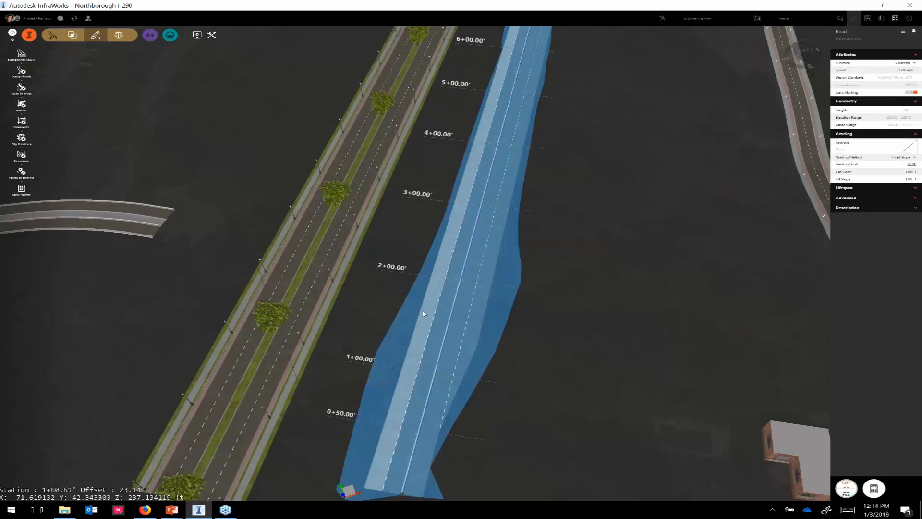
scroll(423, 313, "up", 2)
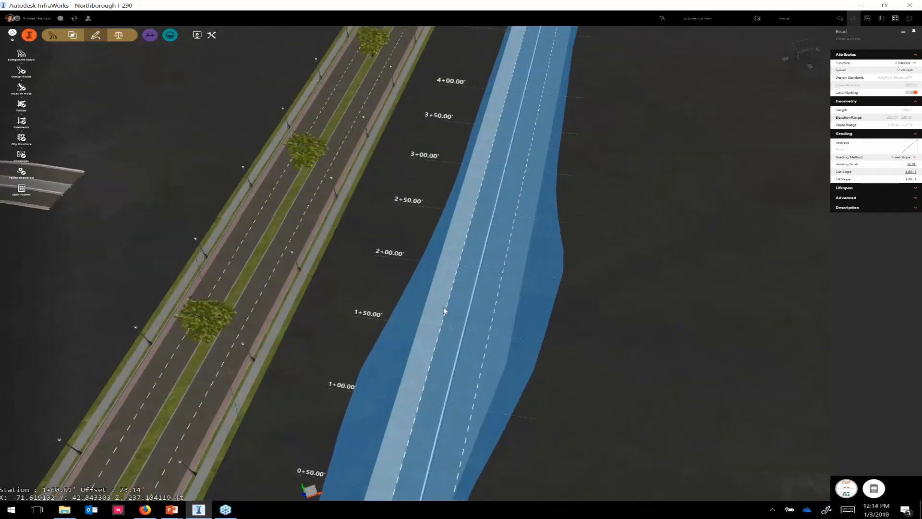
scroll(454, 322, "down", 2)
scroll(456, 324, "down", 3)
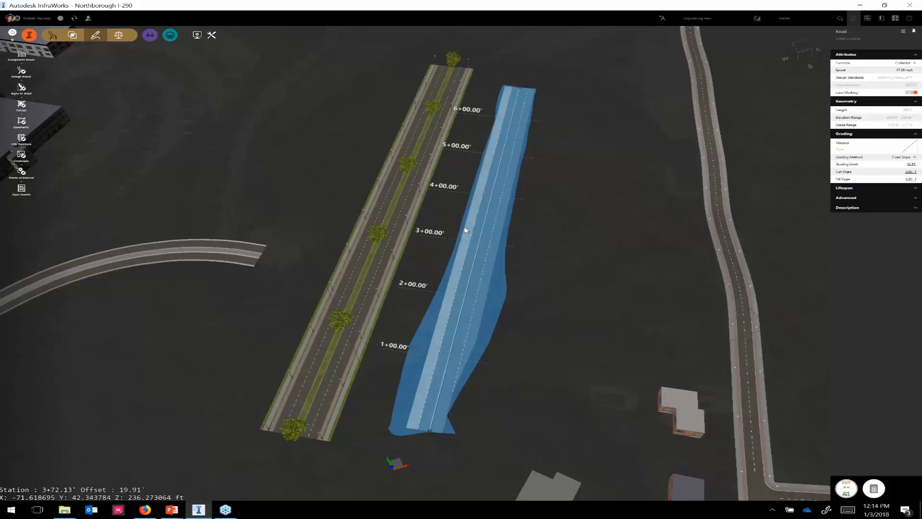
Step: Compare the two roads in Conceptual View and Engineering View, ending in Engineering View with the component road deselected
left_click(702, 19)
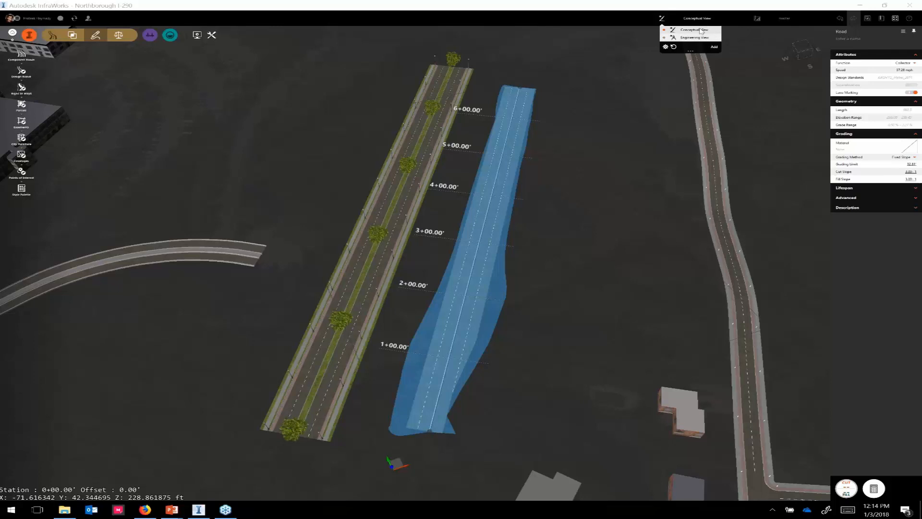
left_click(701, 32)
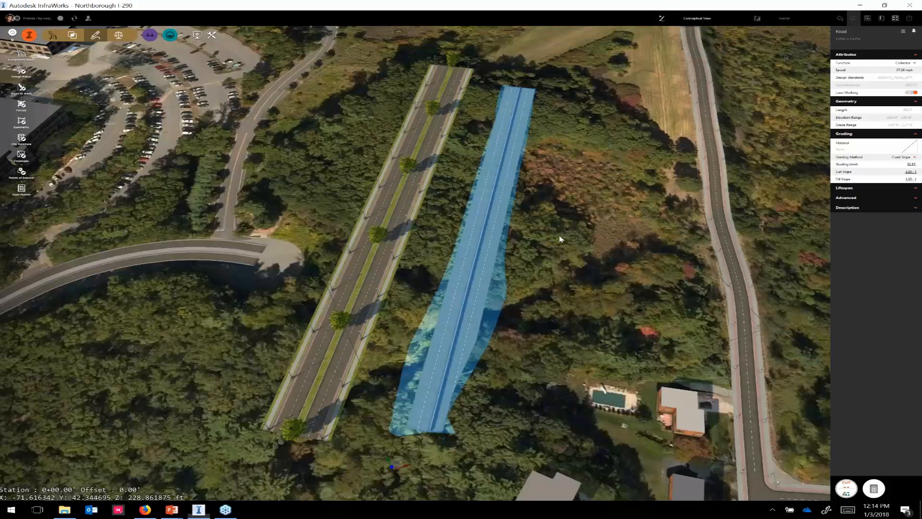
left_click_drag(561, 239, 444, 258)
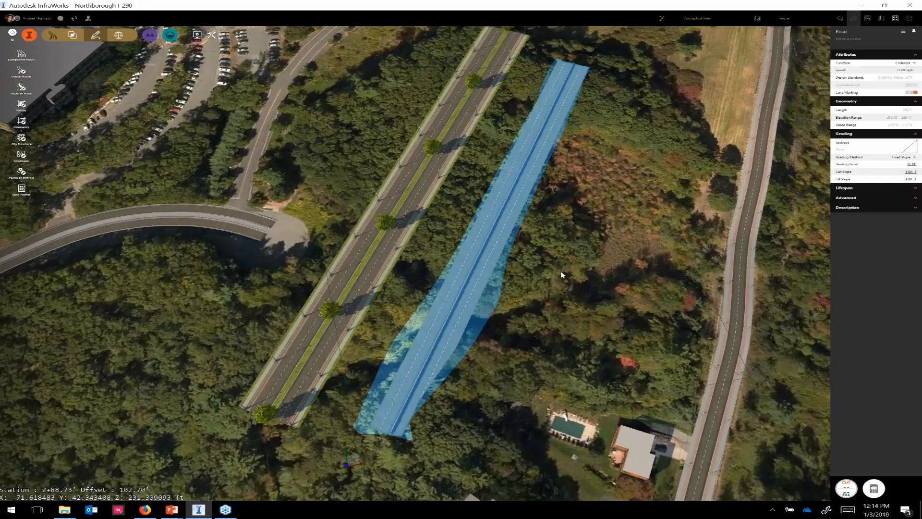
left_click(697, 19)
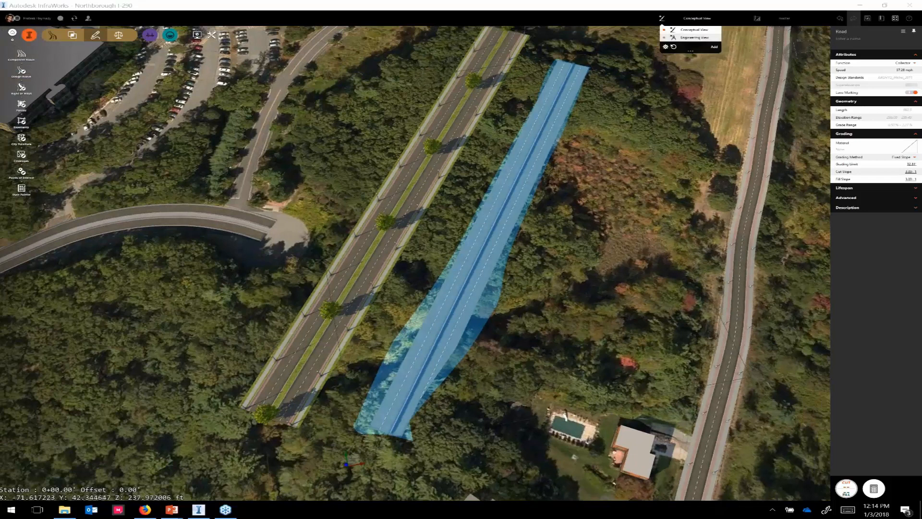
left_click(696, 37)
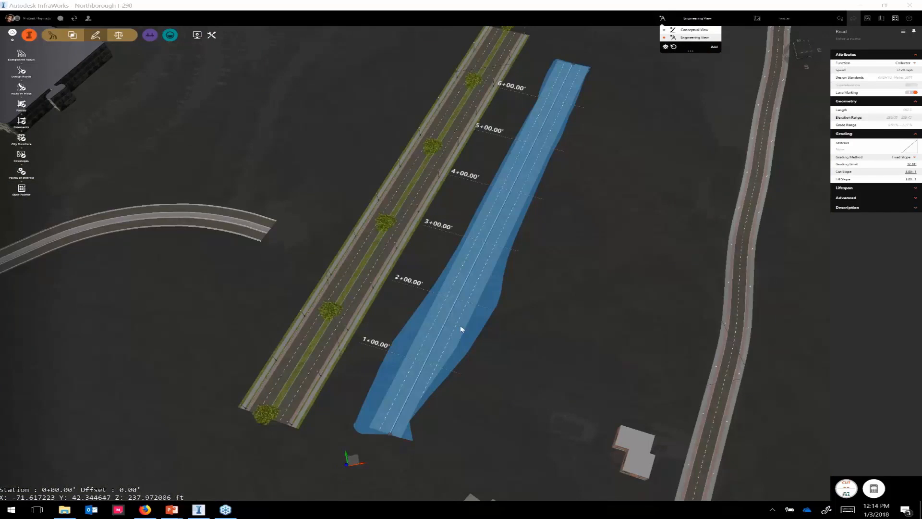
left_click(697, 30)
left_click(699, 37)
left_click(529, 297)
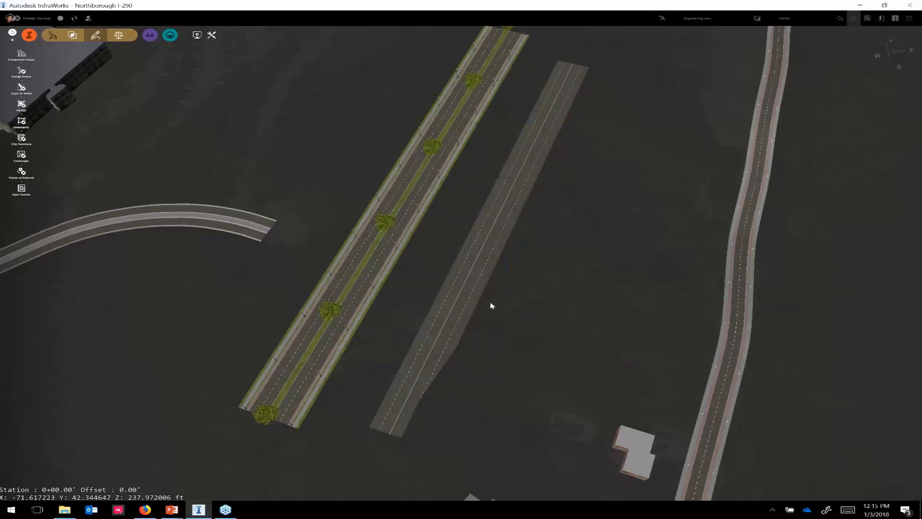
Step: Delete the straight component road and the parallel Boulevard design road
scroll(459, 313, "down", 4)
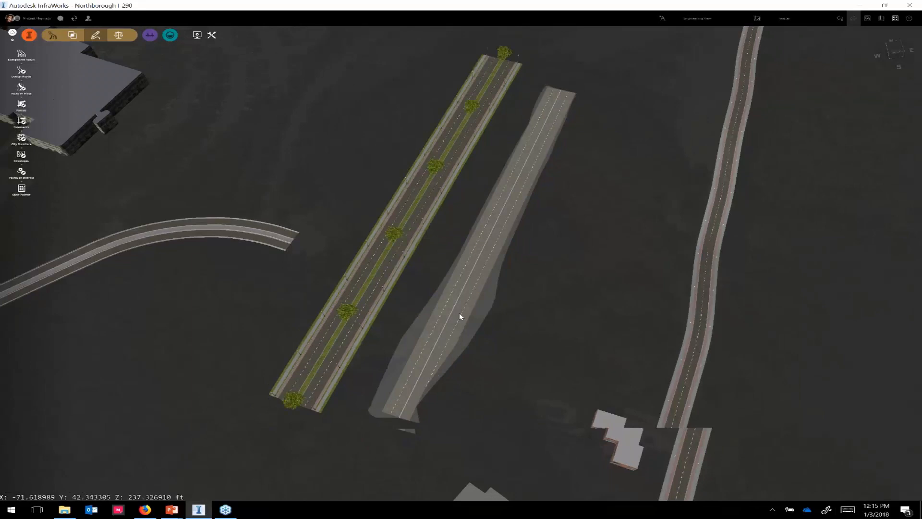
left_click(459, 314)
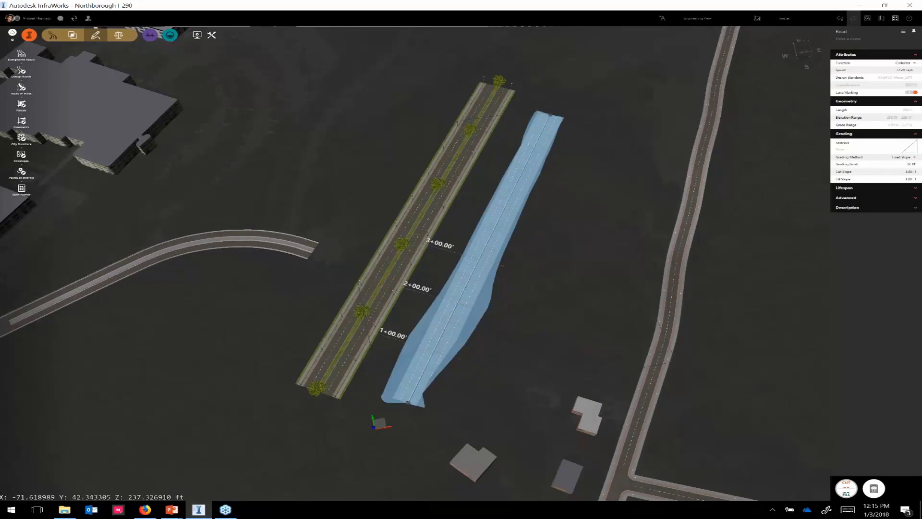
key("Delete")
left_click(379, 304)
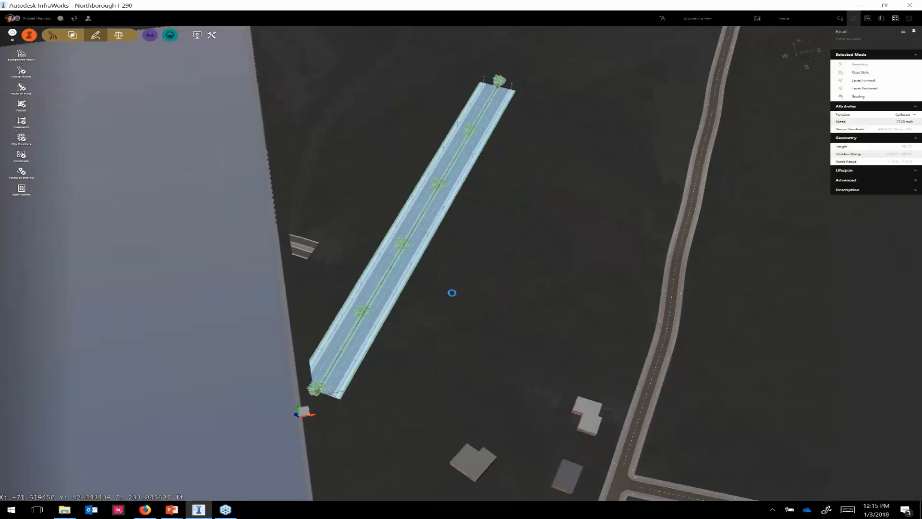
key("Delete")
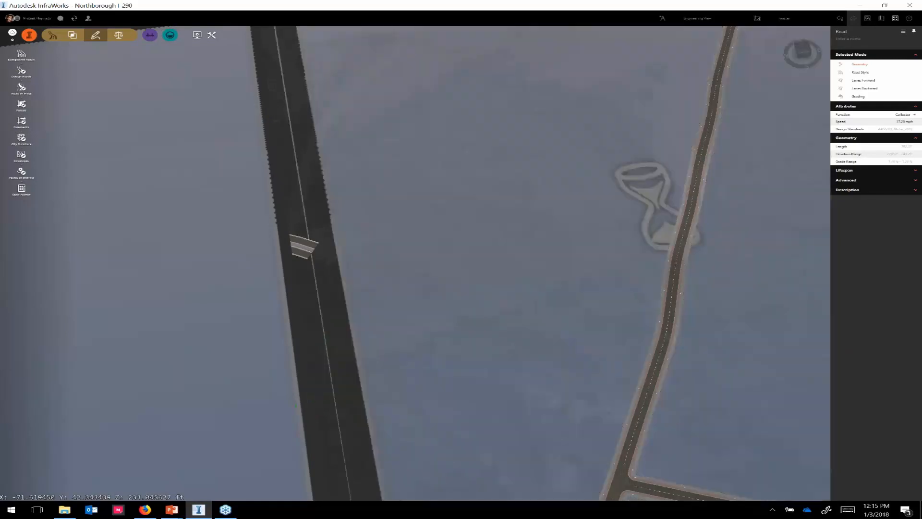
Step: Bring the office buildings and the highway interchange into view and switch the model back to Conceptual View
scroll(369, 289, "down", 2)
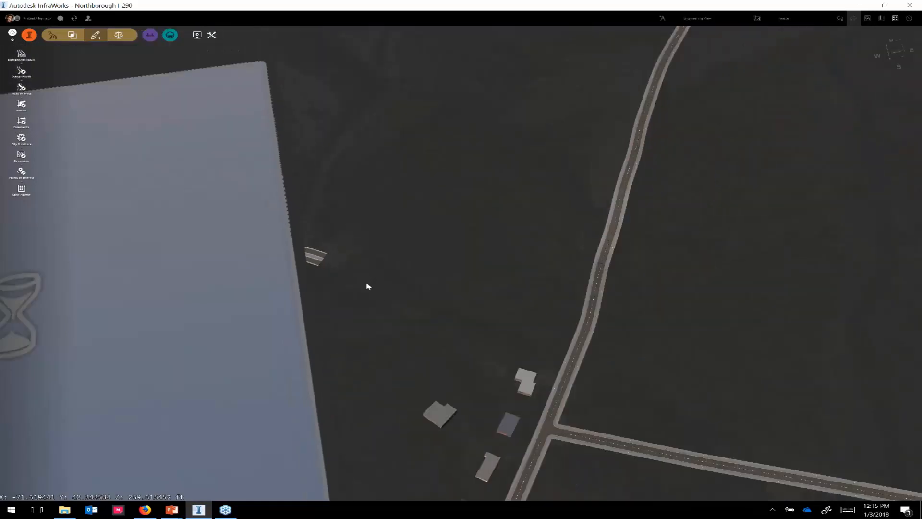
middle_click_drag(369, 287, 418, 327)
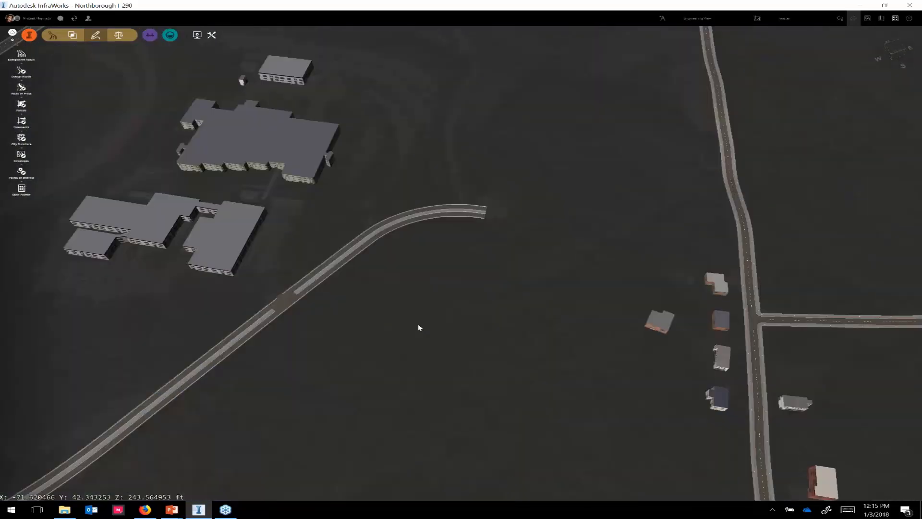
left_click_drag(419, 328, 550, 301)
scroll(550, 302, "down", 3)
middle_click_drag(498, 330, 704, 245)
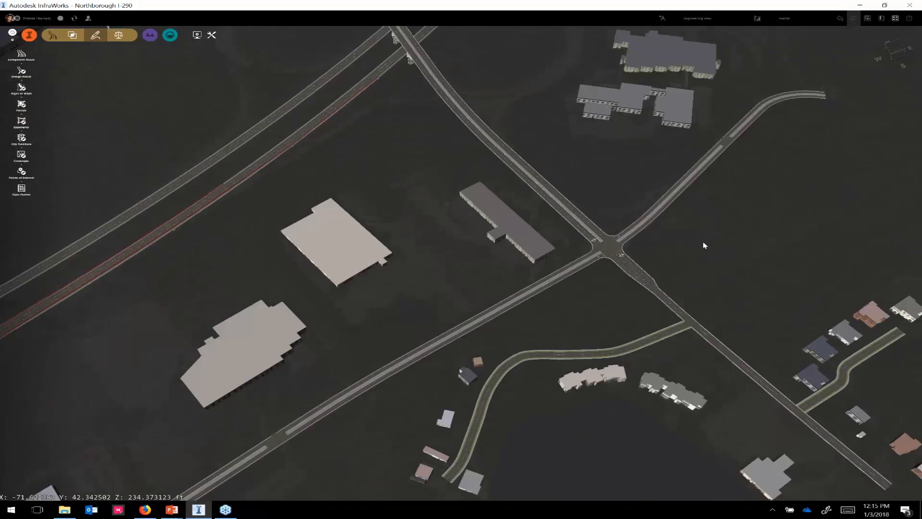
scroll(397, 314, "down", 1)
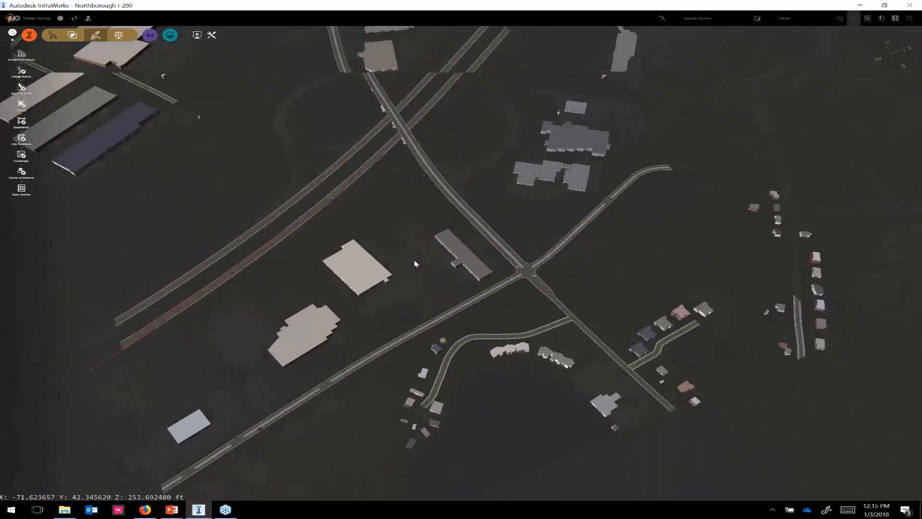
left_click_drag(412, 261, 358, 377)
scroll(358, 377, "down", 2)
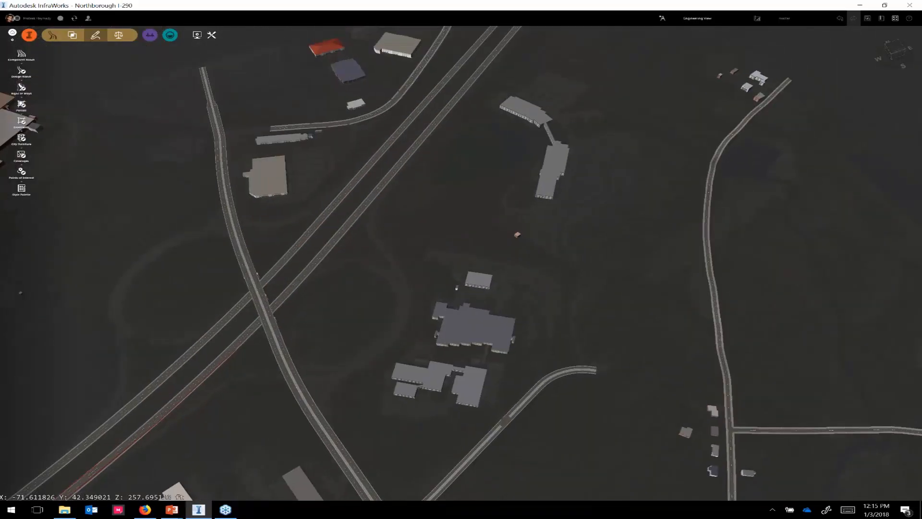
left_click(696, 18)
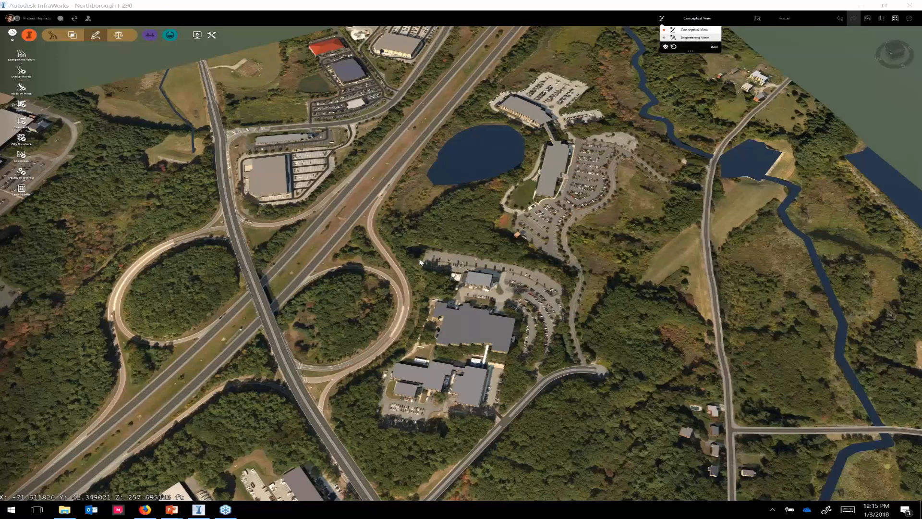
Step: Try to sketch a PI-based component road from the overpass road onto the interchange loop ramp, changing the bend type to Curve
left_click_drag(419, 262, 369, 358)
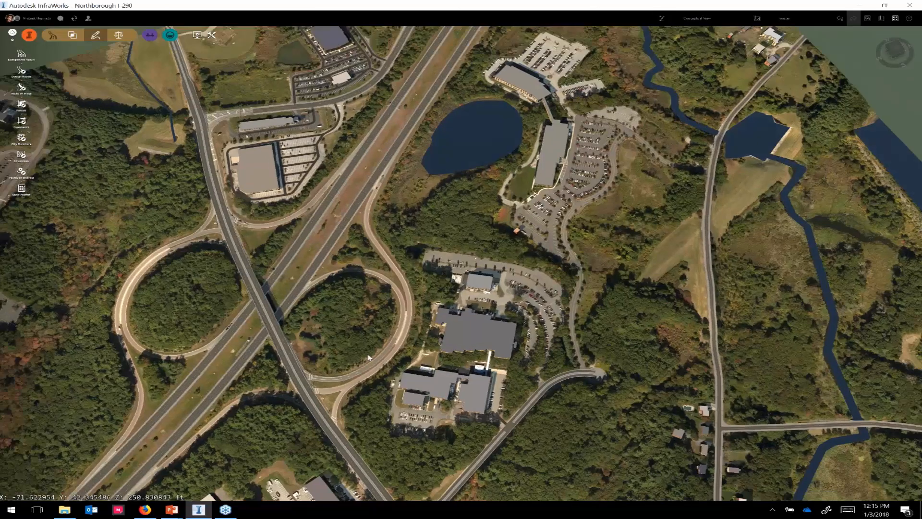
scroll(369, 358, "up", 2)
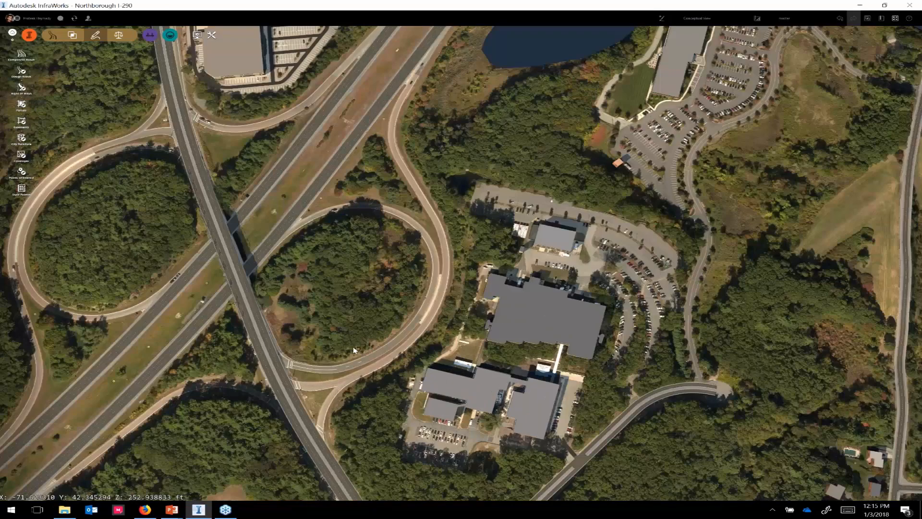
left_click_drag(354, 350, 273, 383)
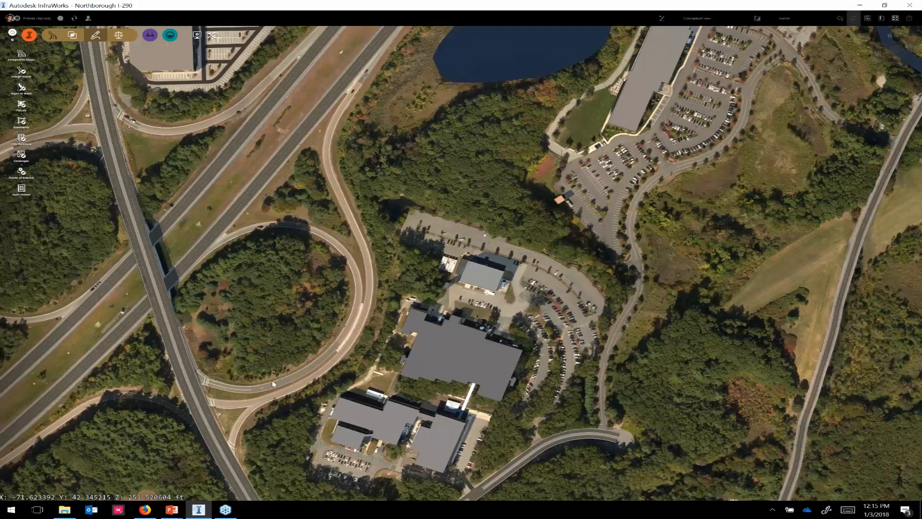
middle_click_drag(272, 381, 266, 343)
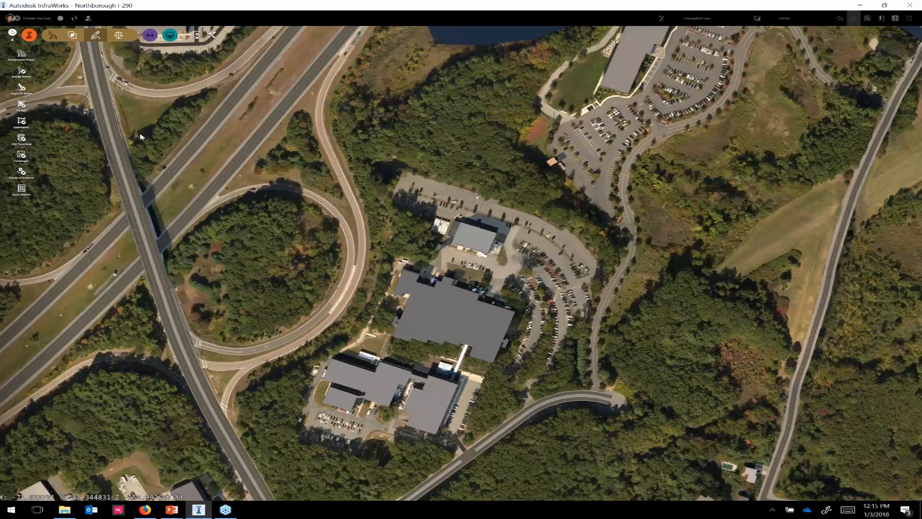
left_click(21, 56)
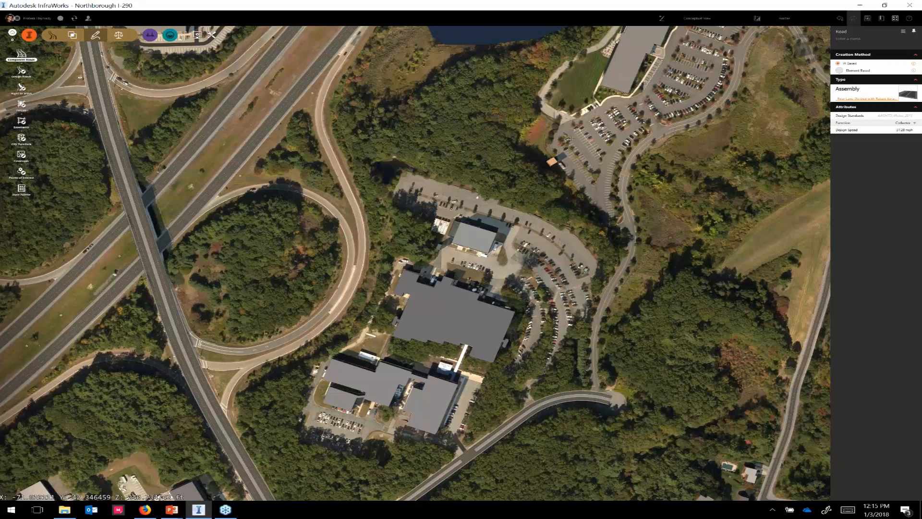
left_click(226, 432)
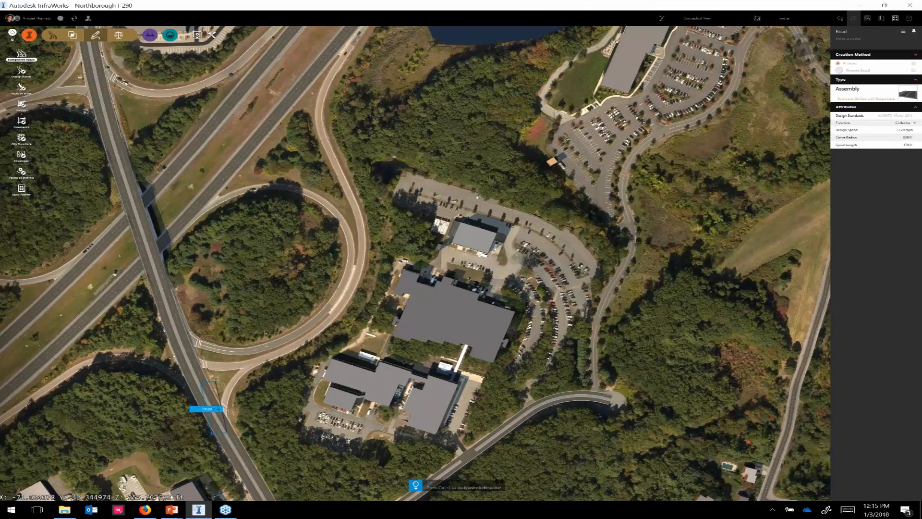
left_click(210, 369)
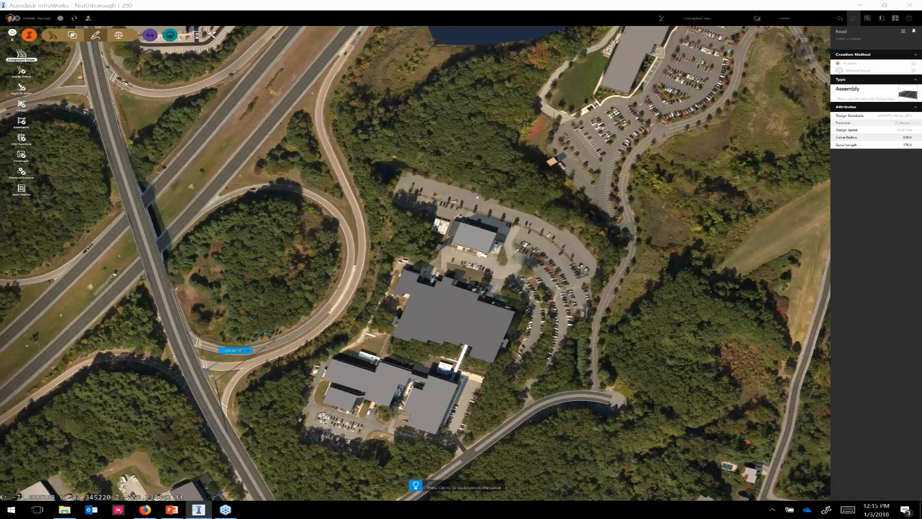
right_click(277, 338)
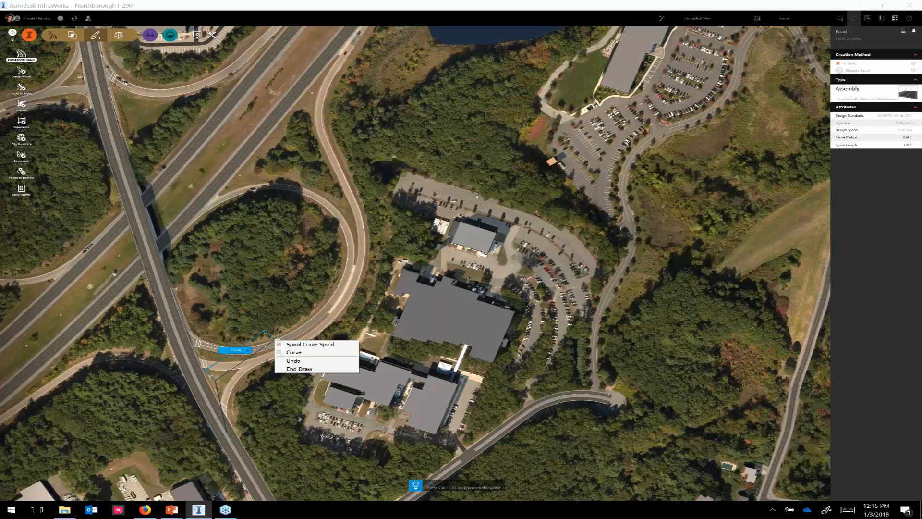
left_click(294, 352)
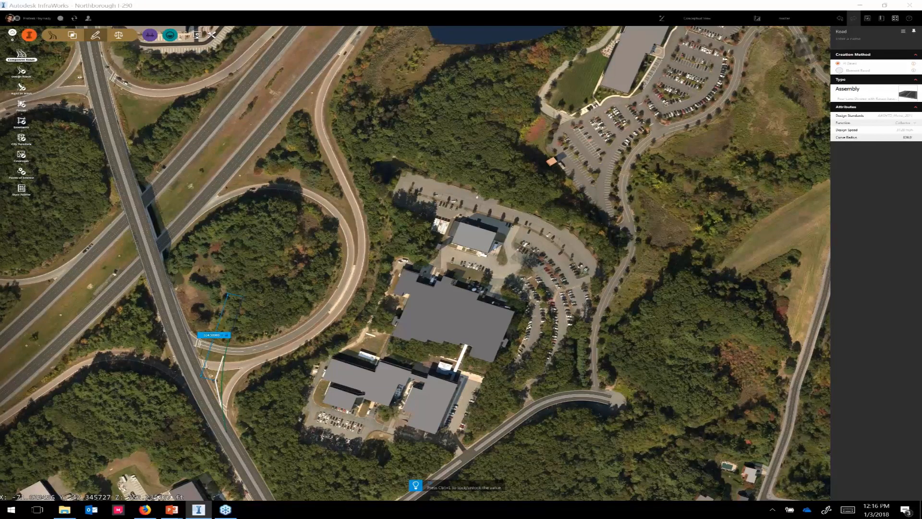
key("Escape")
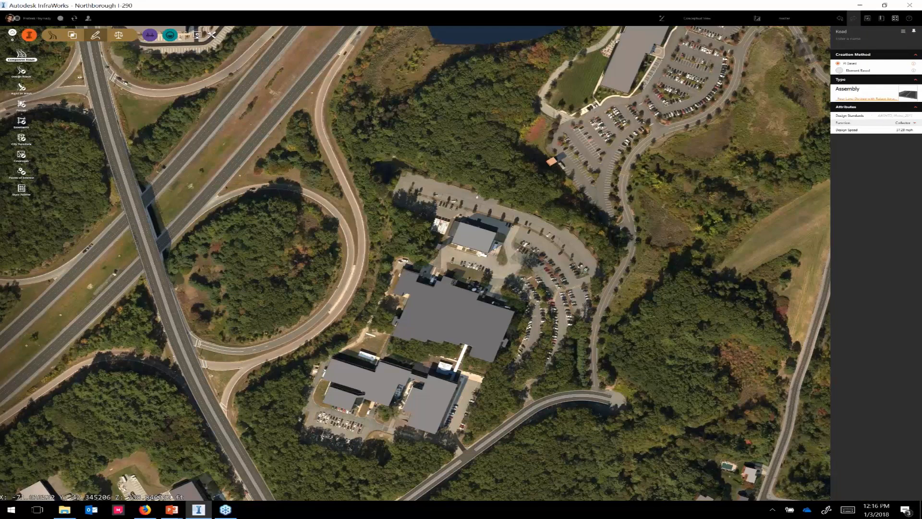
Step: Set the new component road's function to Local and its design speed to 15 mph
left_click(900, 123)
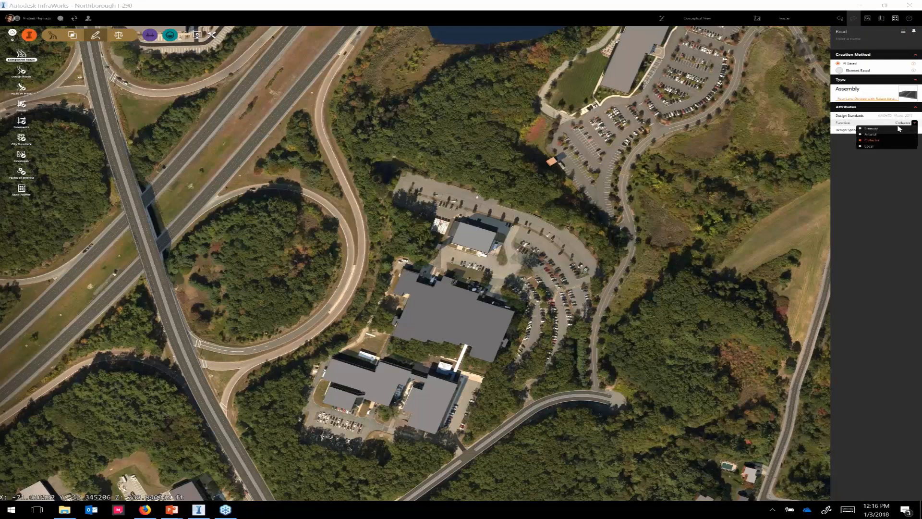
left_click(879, 147)
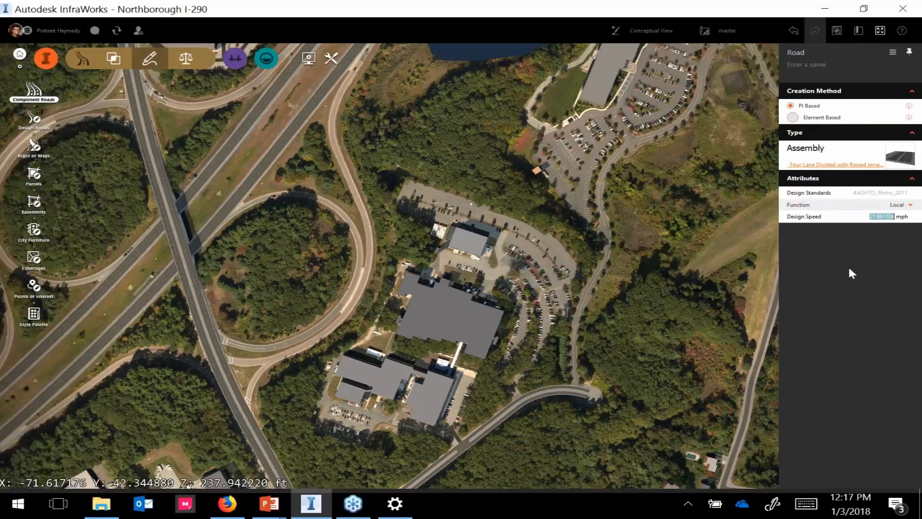
type("15")
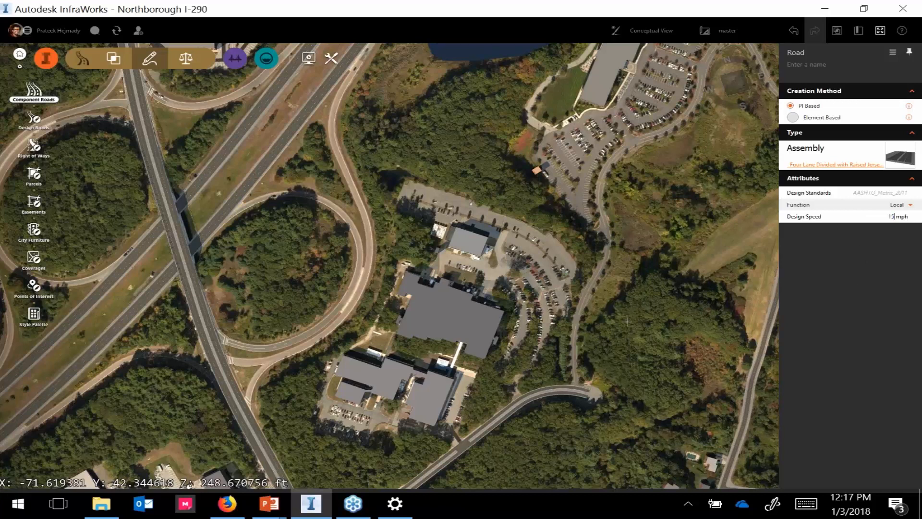
Step: Try to sketch a component road from the woods near the cul-de-sac towards the larger parking lot, using spiral bends
left_click_drag(627, 322, 599, 264)
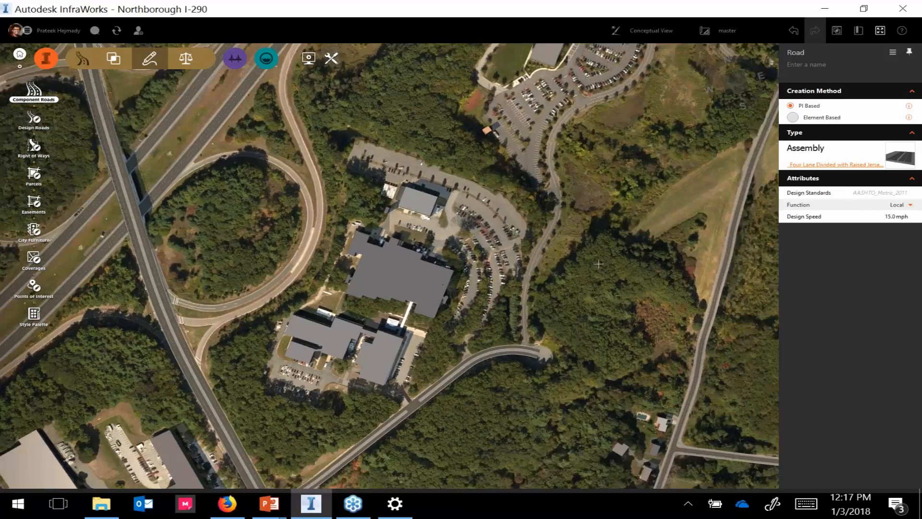
middle_click_drag(598, 263, 626, 258)
left_click_drag(626, 258, 483, 378)
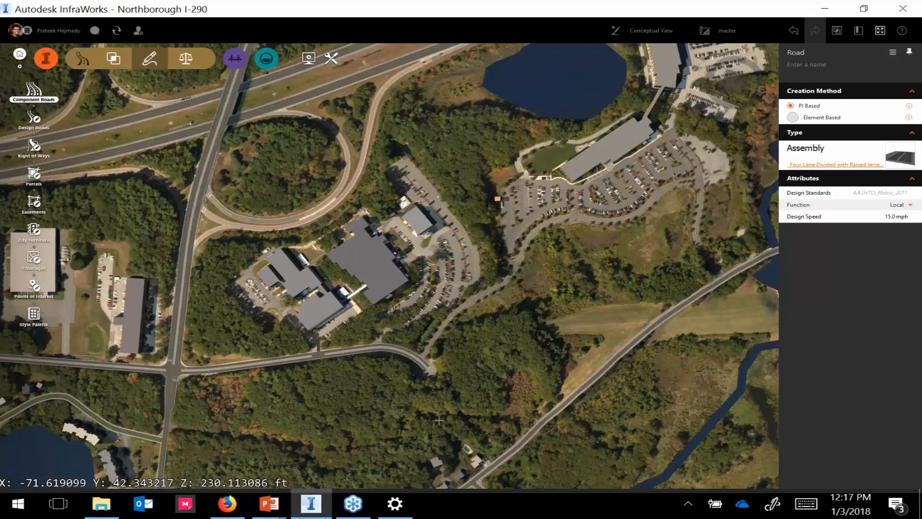
left_click(439, 420)
left_click(493, 292)
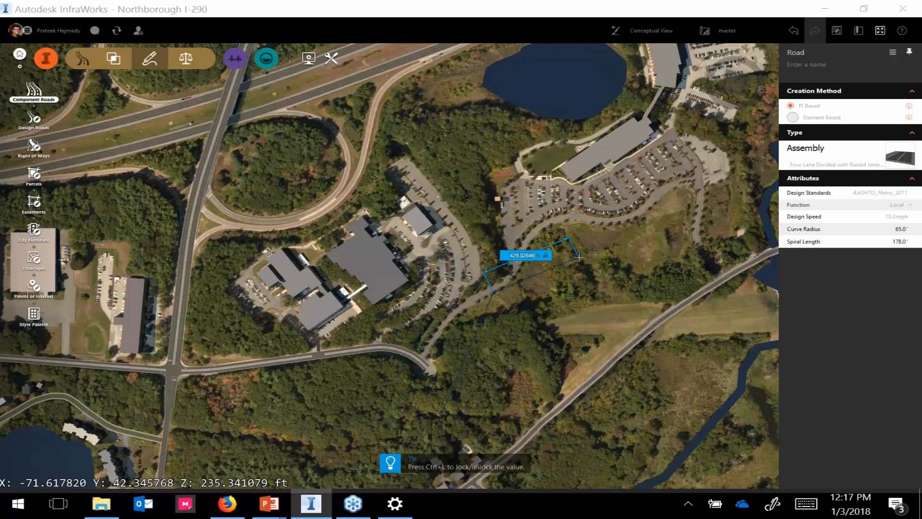
key("Escape")
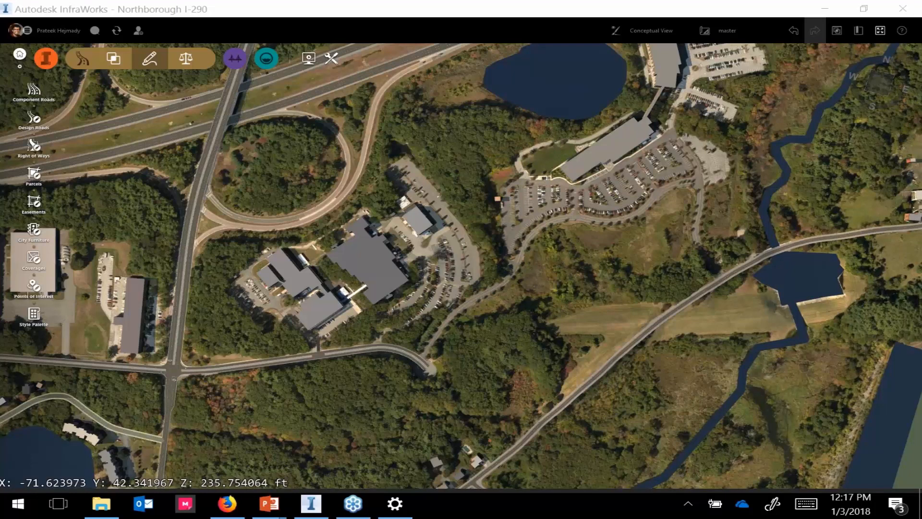
Step: Try to sketch a longer component road through the woods past the cul-de-sac, placing three points and switching the bend type to Curve
left_click(34, 91)
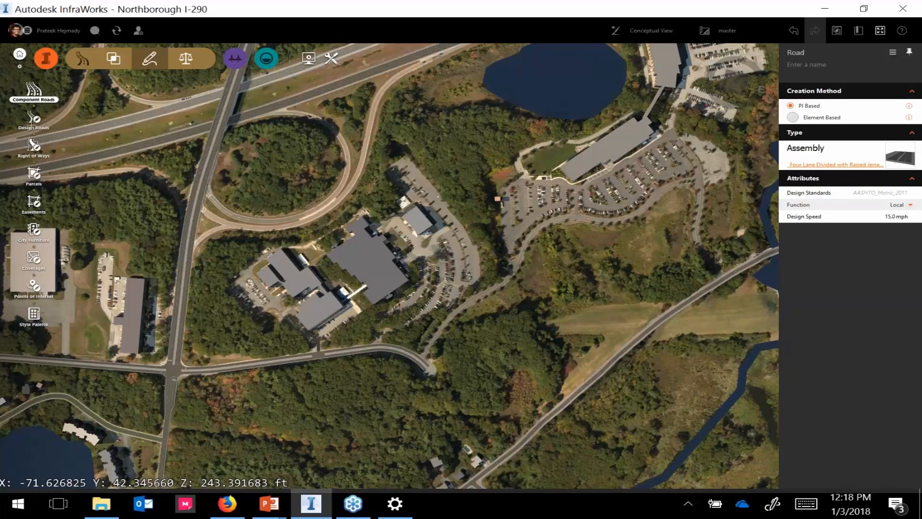
middle_click_drag(376, 420, 370, 331)
left_click(308, 377)
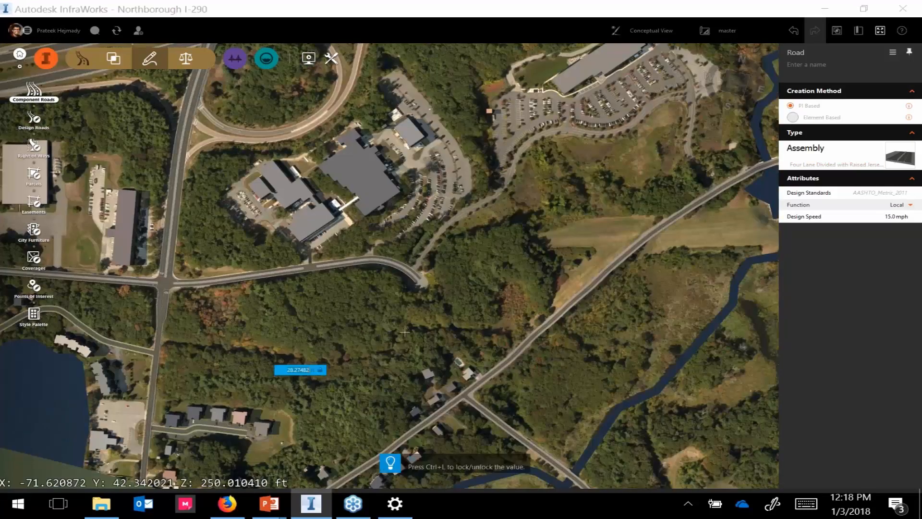
left_click(393, 306)
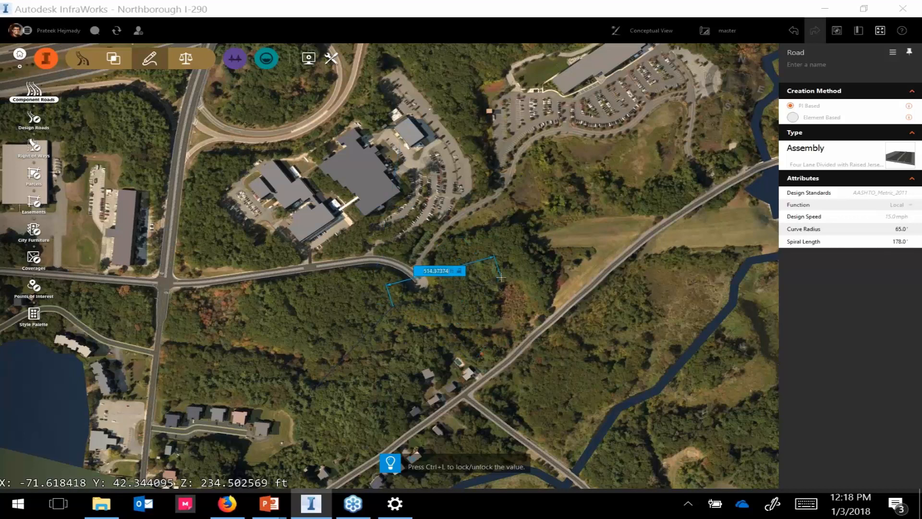
left_click(538, 241)
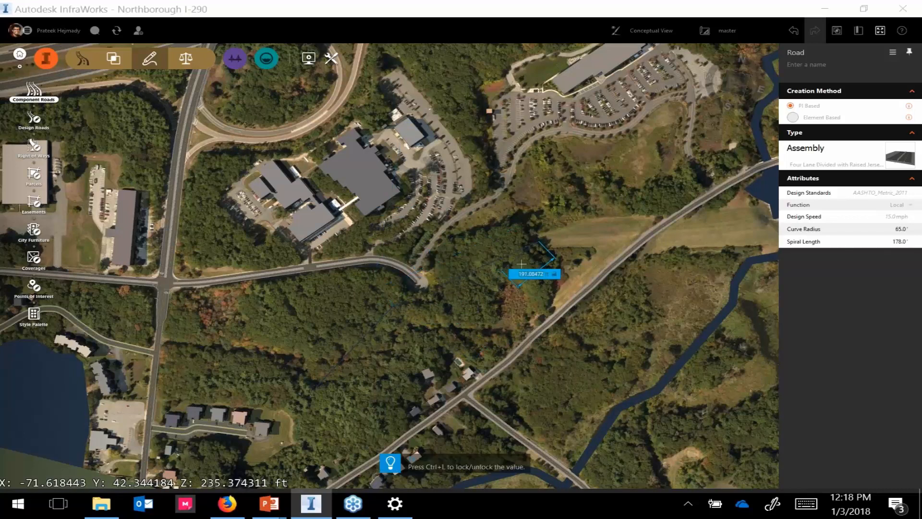
right_click(622, 221)
left_click(639, 238)
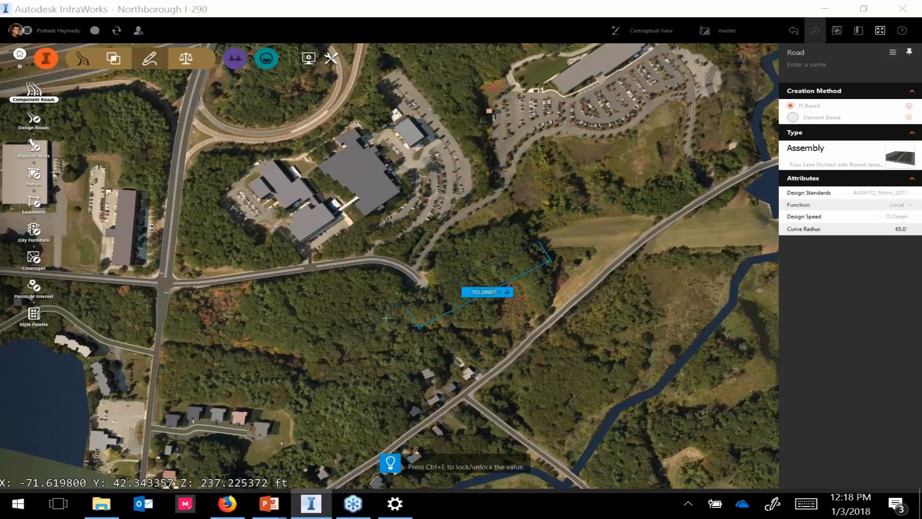
key("Escape")
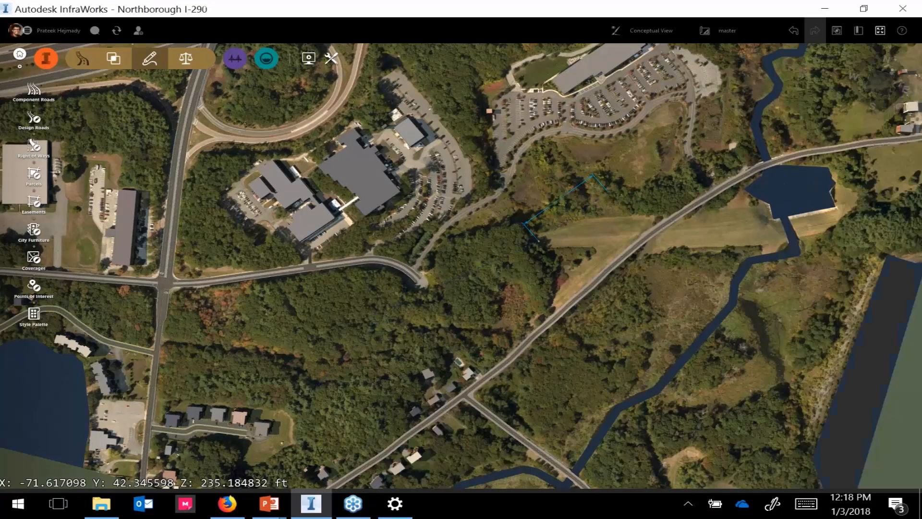
Step: Try to sketch a short component road at close range in the woods, using a plain Curve bend with a 65 curve radius
scroll(369, 330, "up", 5)
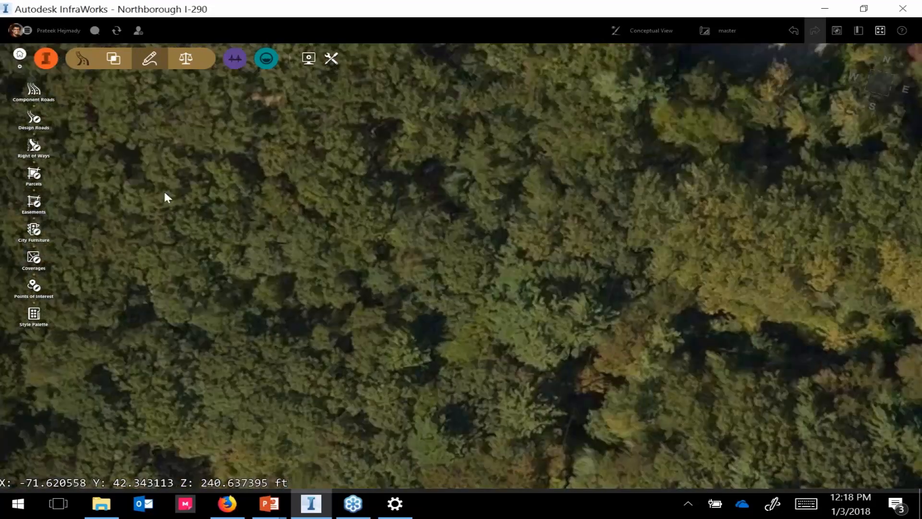
left_click(34, 92)
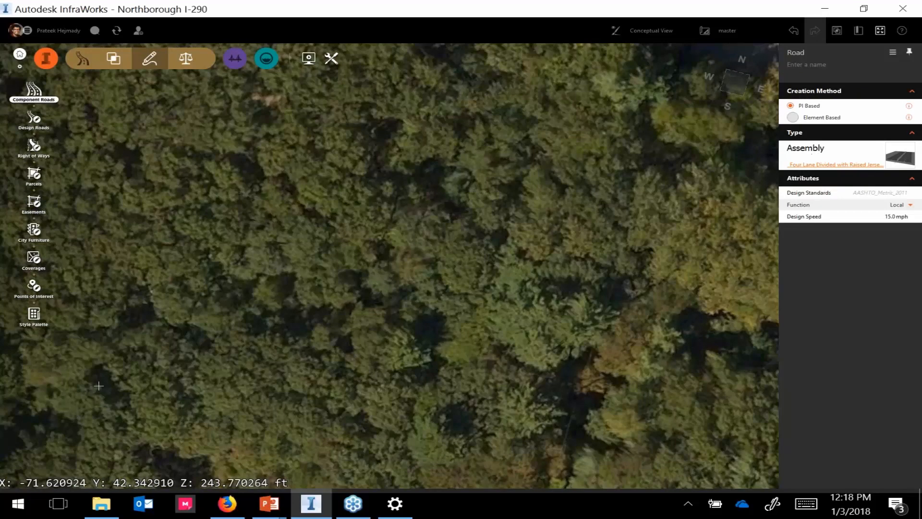
left_click(276, 247)
left_click(312, 197)
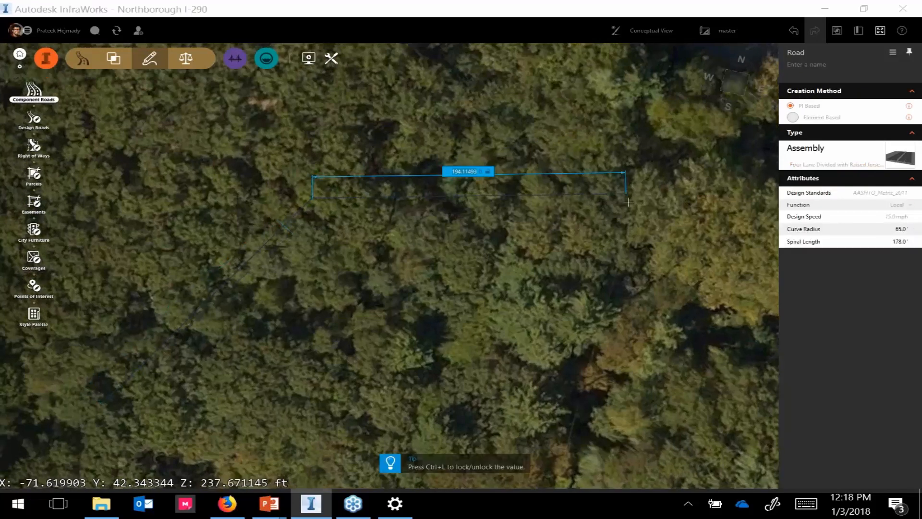
right_click(616, 80)
left_click(636, 100)
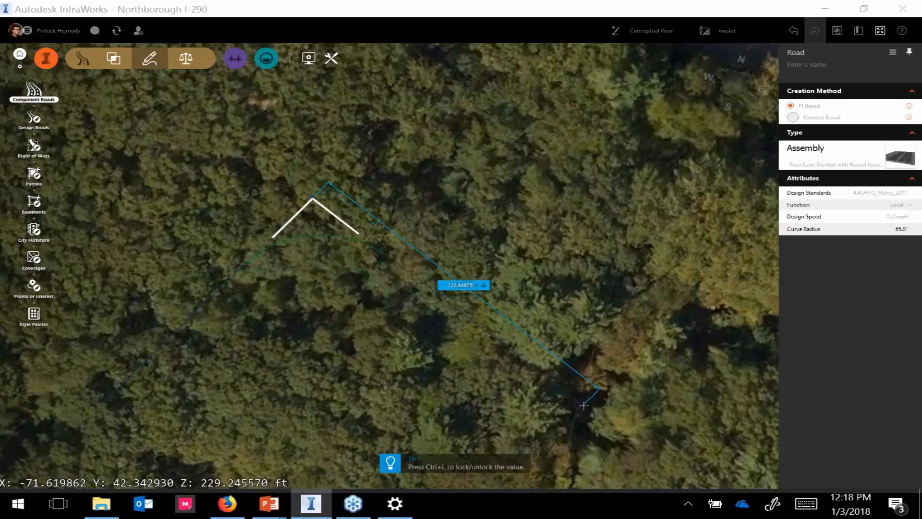
left_click_drag(565, 388, 531, 405)
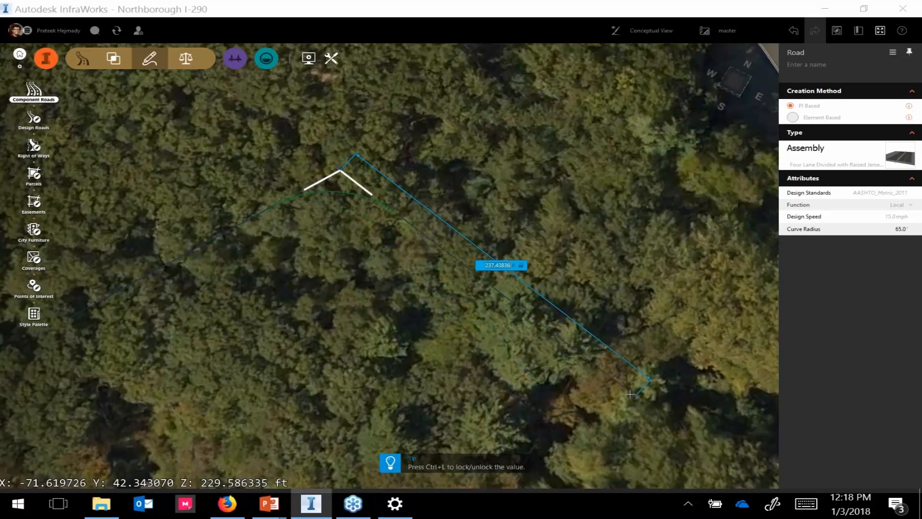
key("Escape")
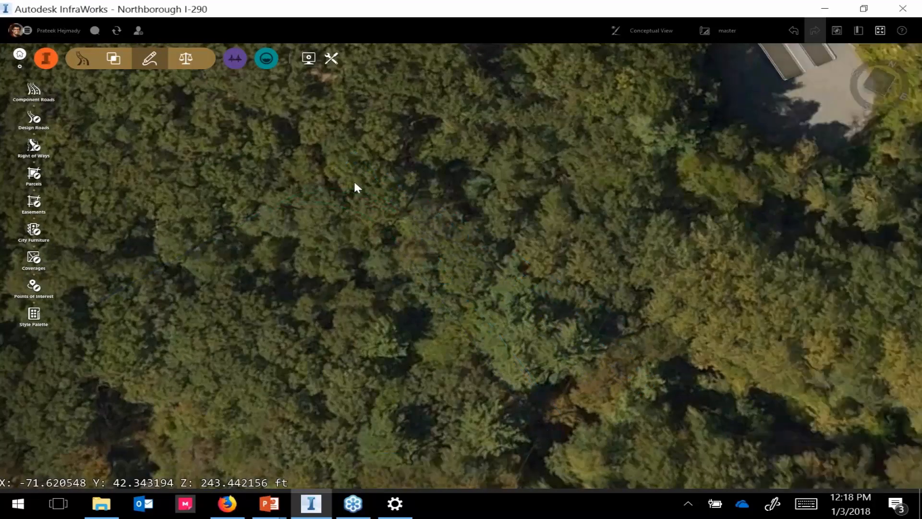
Step: Try to sketch a PI-based component road along the ramp south of the interchange loop, placing five points from the overpass road towards I-290
scroll(355, 184, "down", 5)
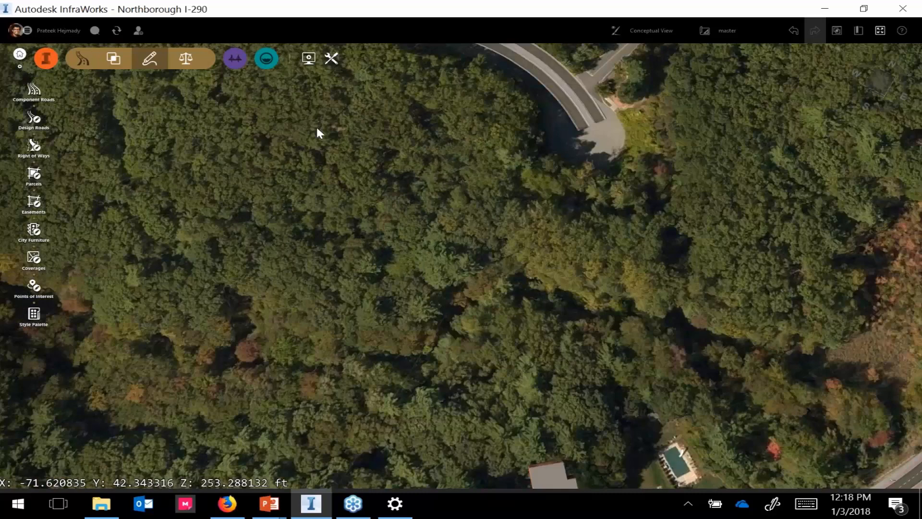
middle_click_drag(96, 178, 236, 315)
scroll(235, 315, "down", 2)
middle_click_drag(144, 111, 344, 368)
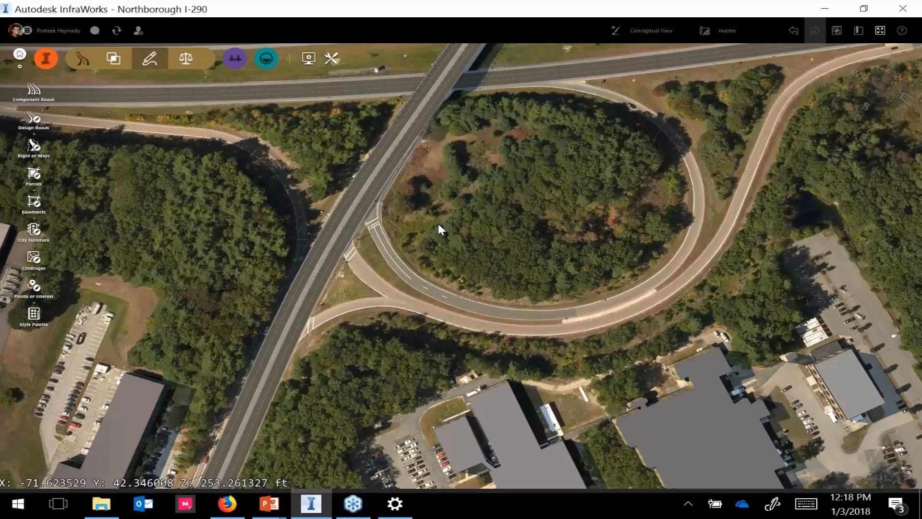
middle_click_drag(438, 226, 360, 377)
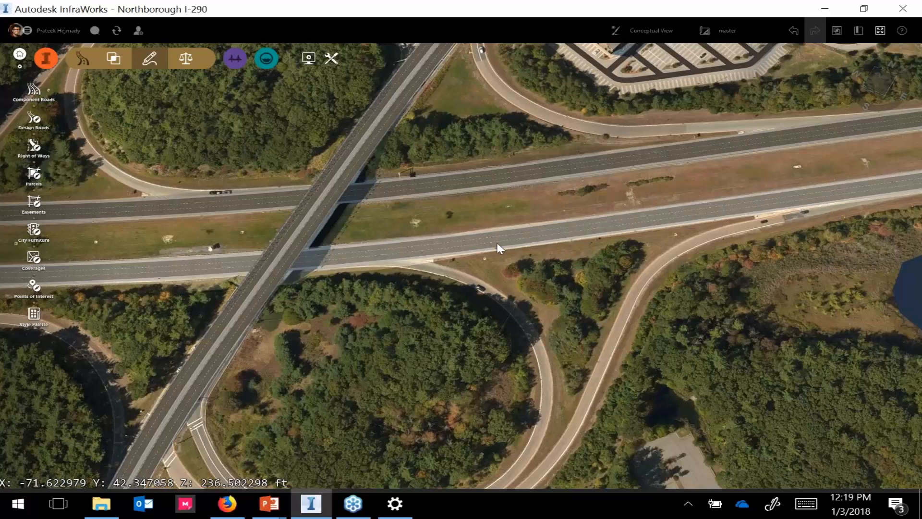
left_click_drag(521, 281, 580, 181)
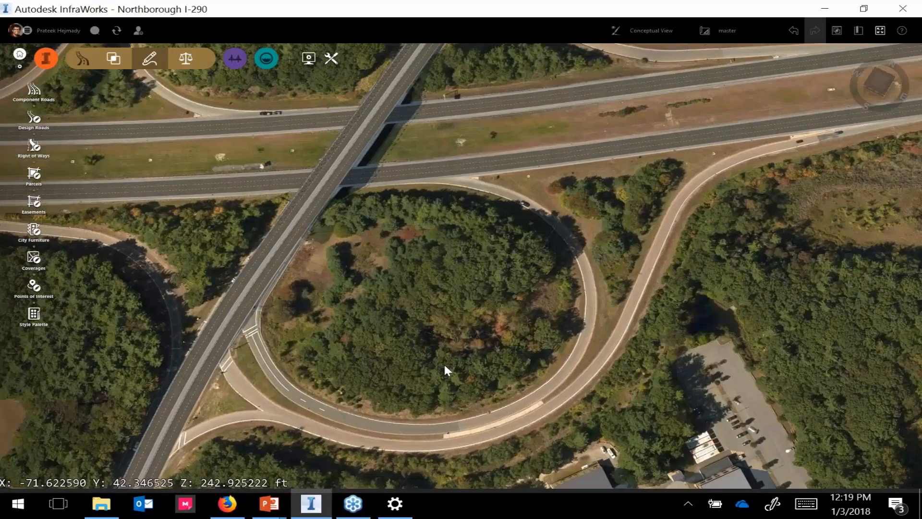
left_click_drag(445, 366, 492, 245)
left_click(34, 92)
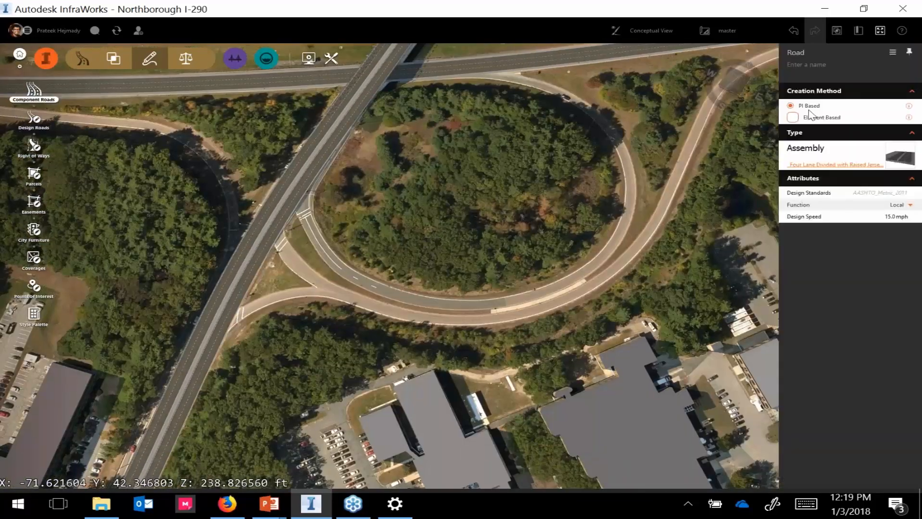
left_click_drag(566, 209, 510, 183)
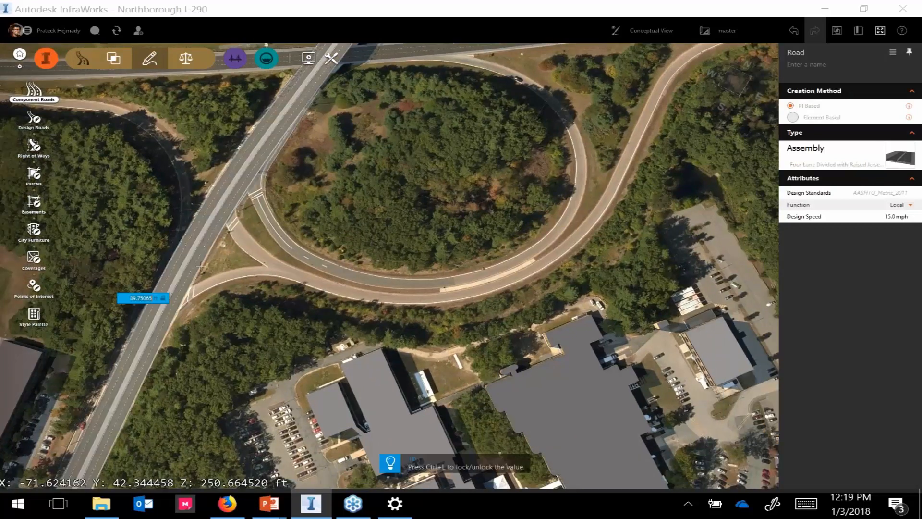
left_click(159, 323)
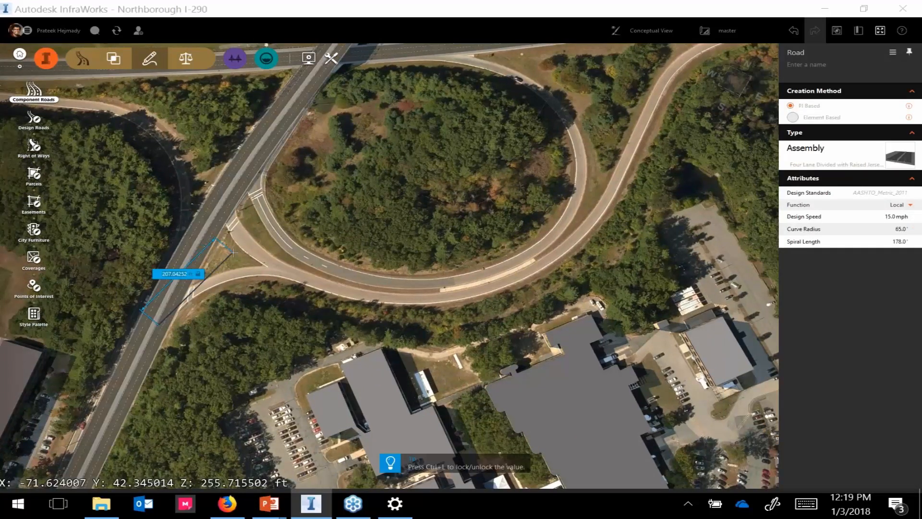
left_click(233, 253)
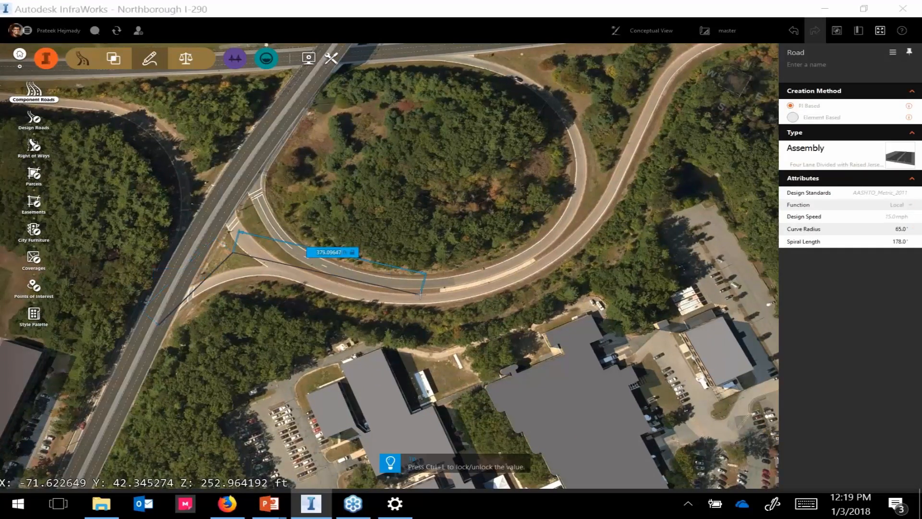
left_click(451, 321)
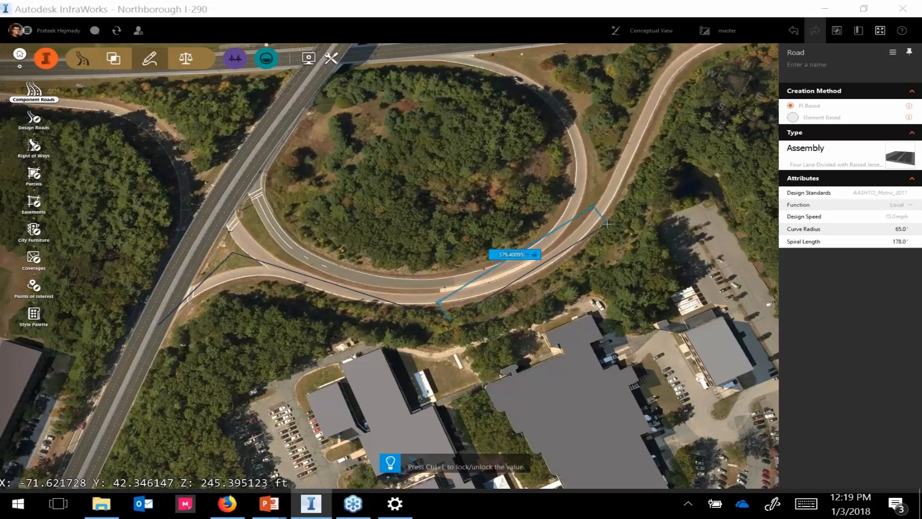
left_click(596, 235)
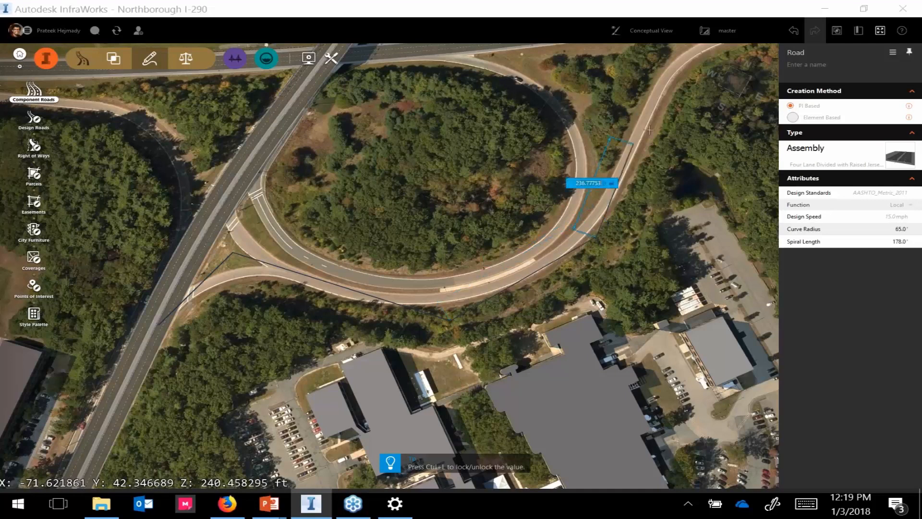
double_click(667, 110)
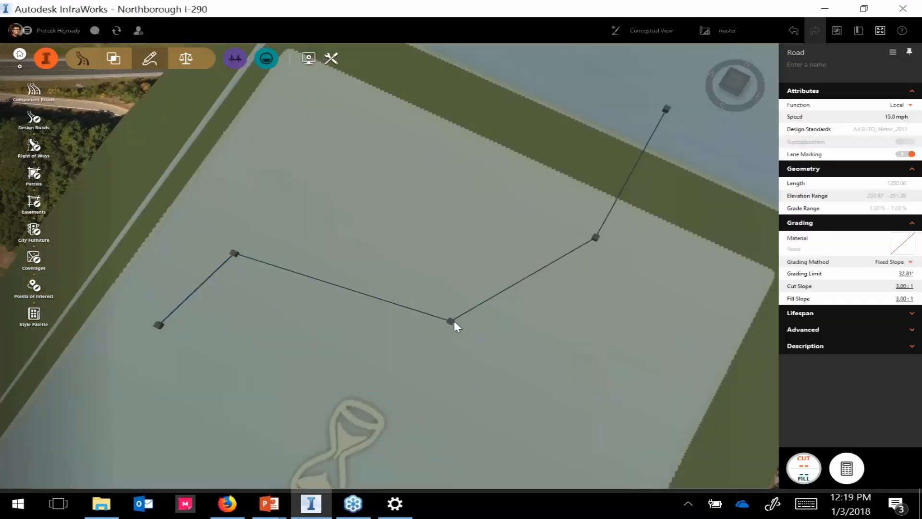
scroll(454, 321, "up", 5)
left_click(451, 322)
left_click_drag(450, 277, 438, 145)
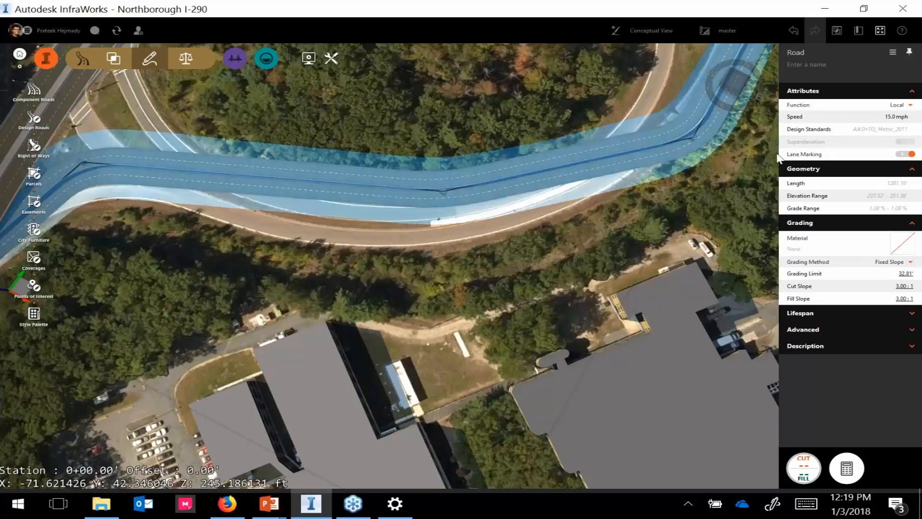
Step: Start another component road, read the explanations of both creation methods, and choose Element Based
left_click(34, 89)
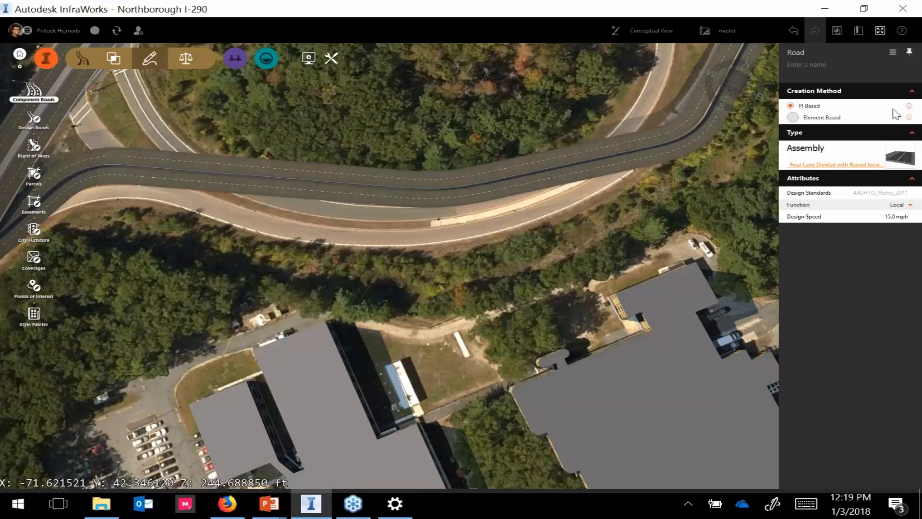
mouse_move(909, 107)
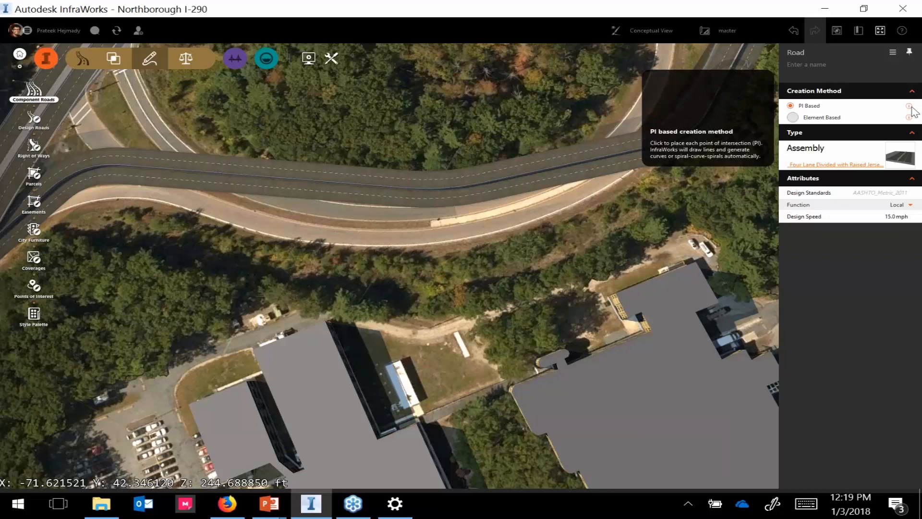
mouse_move(909, 118)
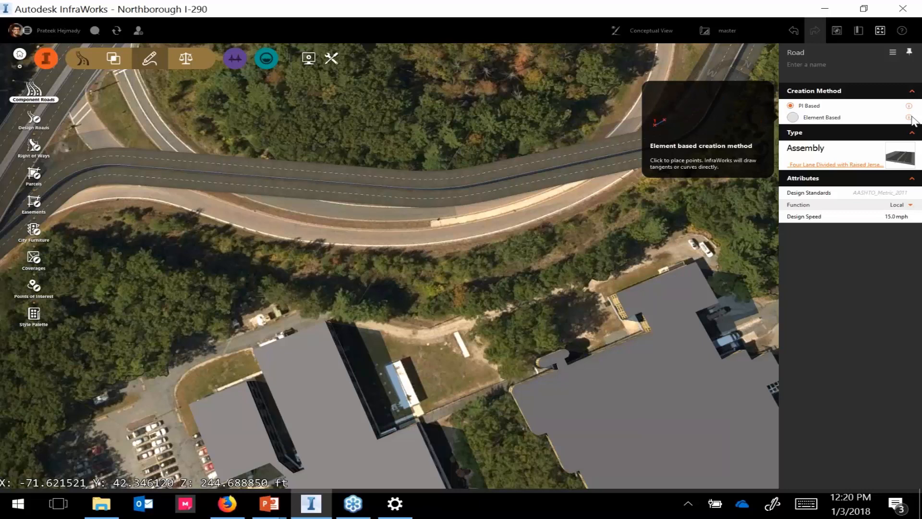
left_click(814, 120)
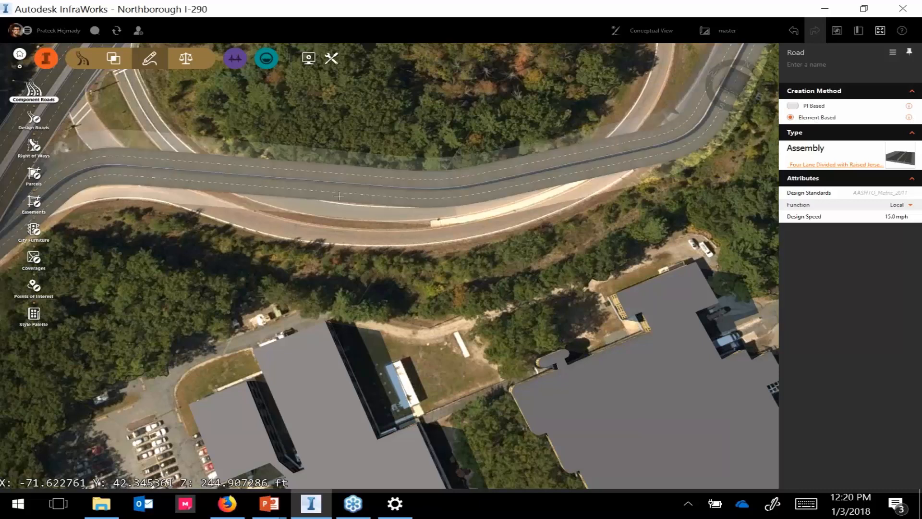
Step: Delete the PI-based component road drawn along the interchange ramp
scroll(271, 237, "down", 5)
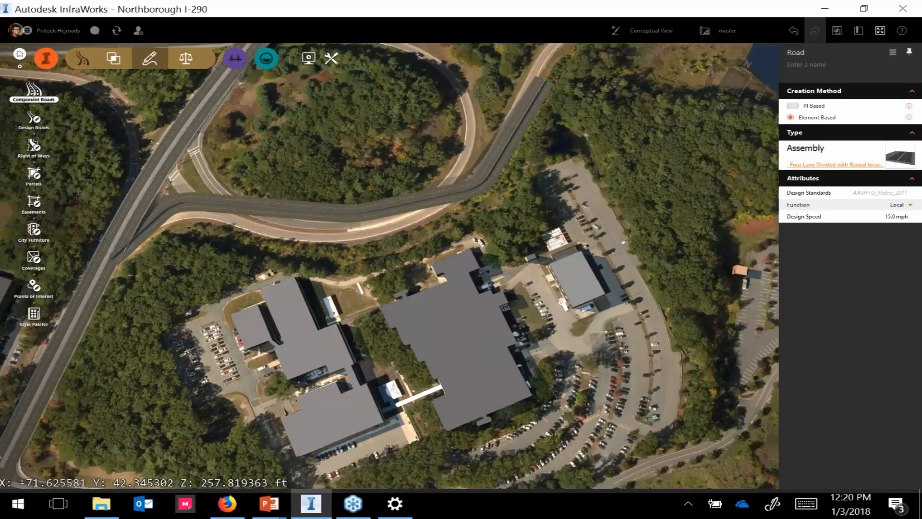
left_click(500, 159)
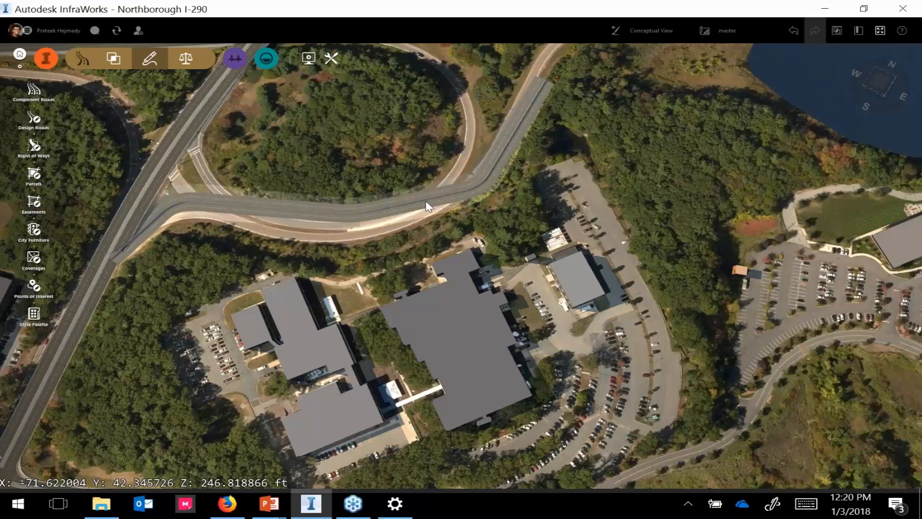
key("Delete")
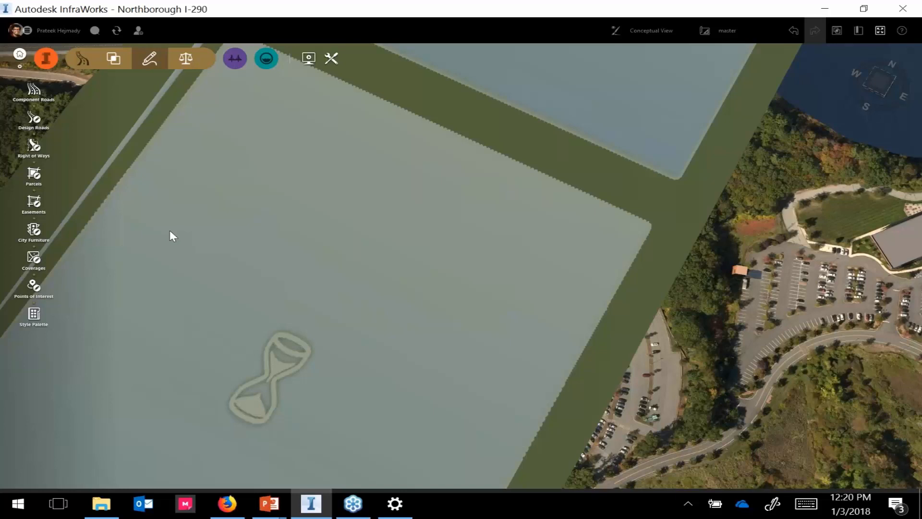
Step: Start an Element Based component road at the overpass road with a short line and a curve of about 211 radius onto the ramp
right_click_drag(190, 228, 367, 243)
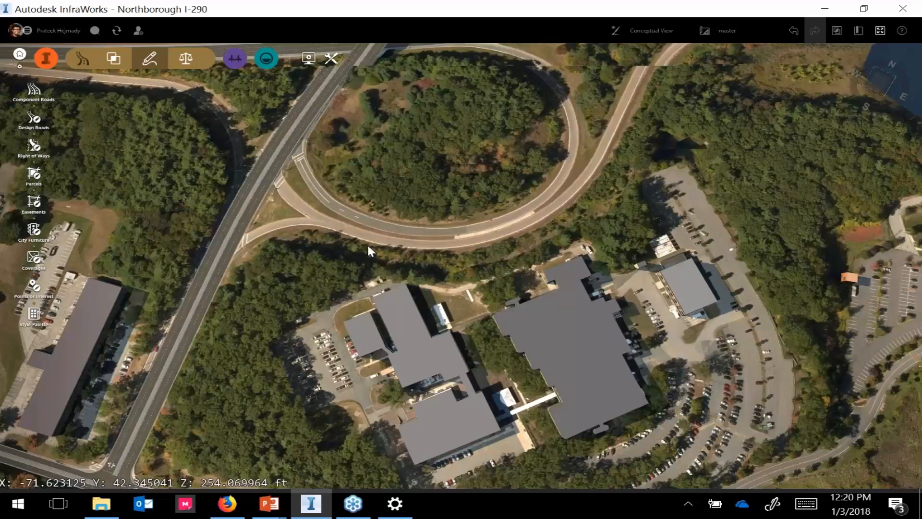
scroll(316, 249, "up", 3)
left_click_drag(275, 281, 315, 277)
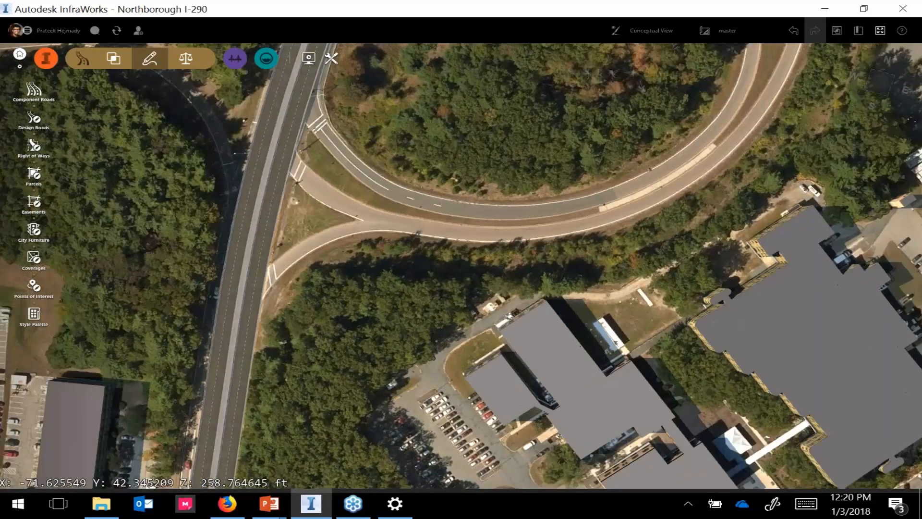
left_click(33, 91)
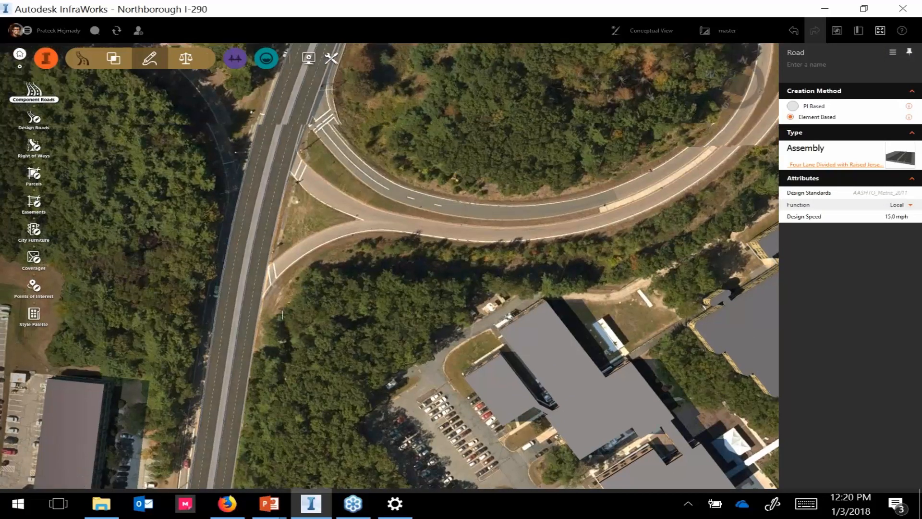
left_click_drag(283, 314, 254, 310)
left_click(232, 278)
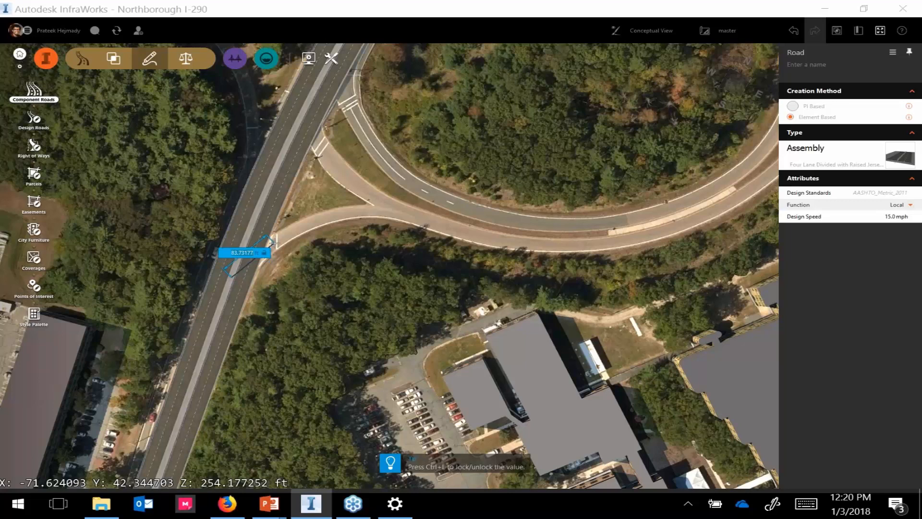
left_click(272, 240)
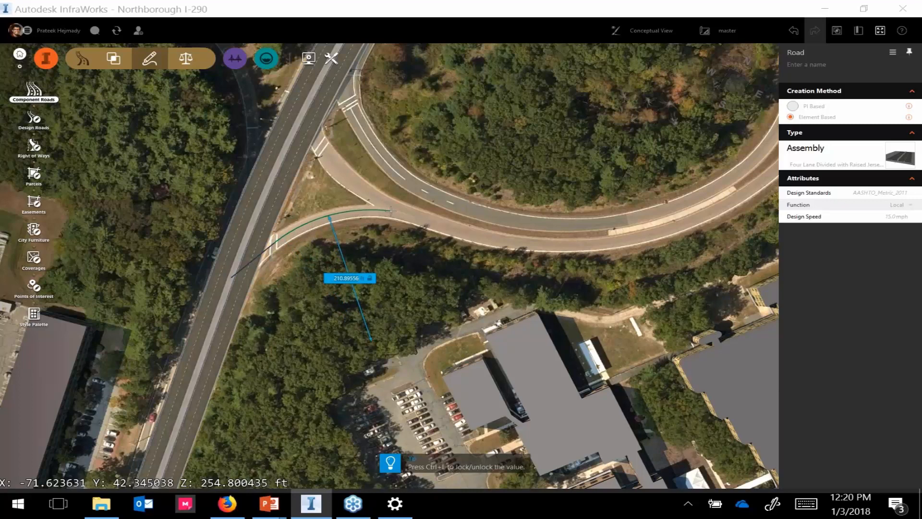
left_click(390, 211)
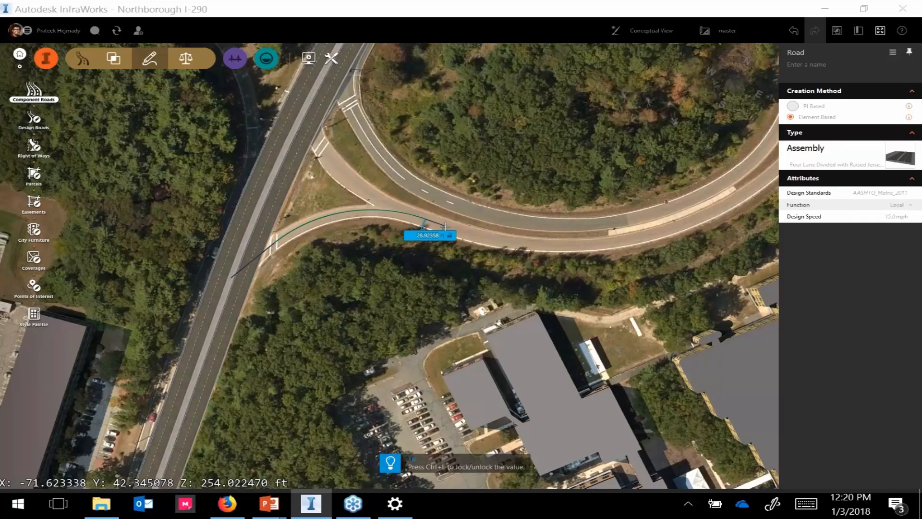
Step: Continue the road along the ramp's bend south of the loop with two more elements of type Curve
right_click(481, 235)
left_click(502, 268)
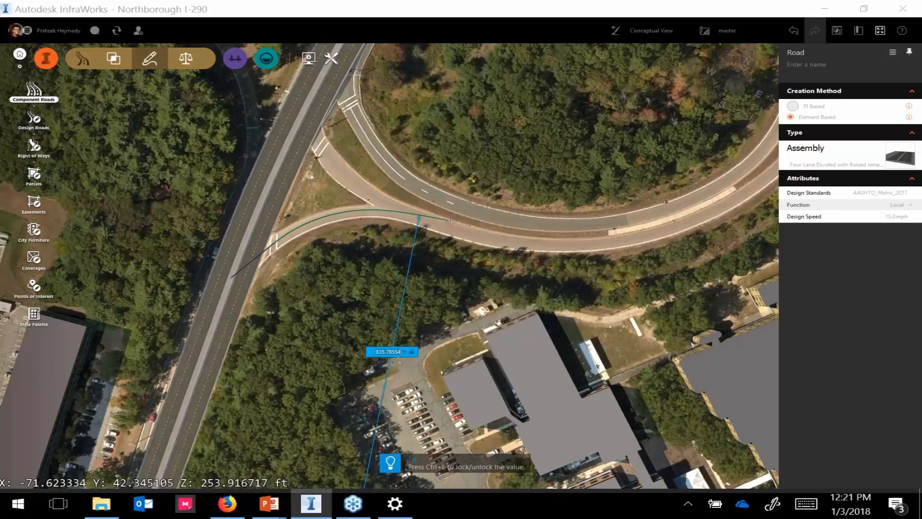
right_click(477, 228)
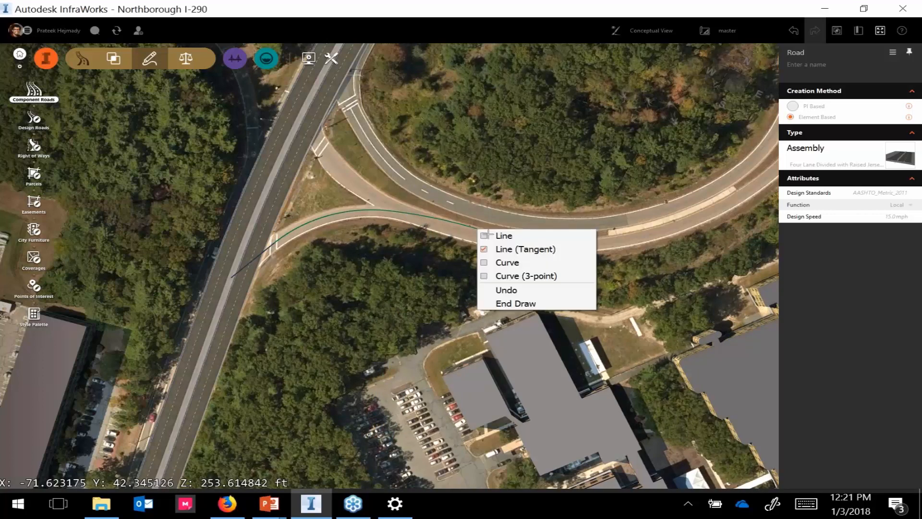
left_click(500, 263)
middle_click_drag(474, 236, 181, 336)
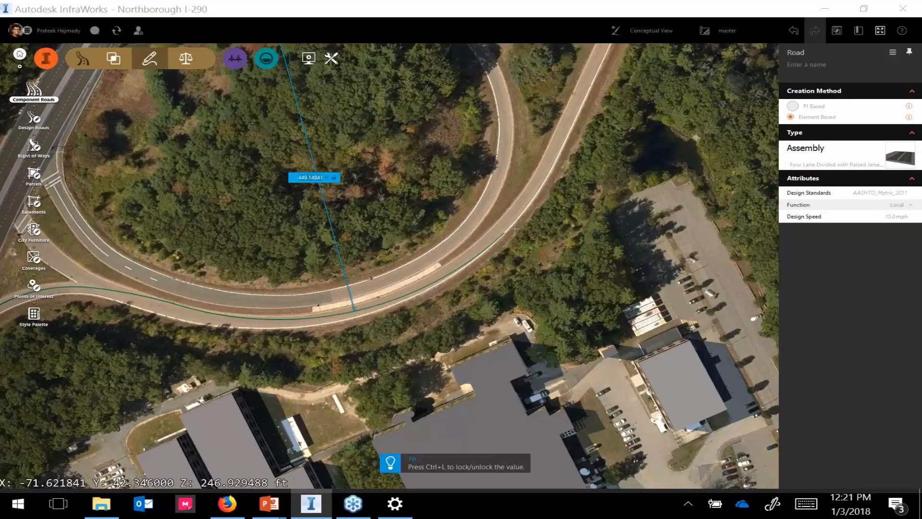
left_click(529, 188)
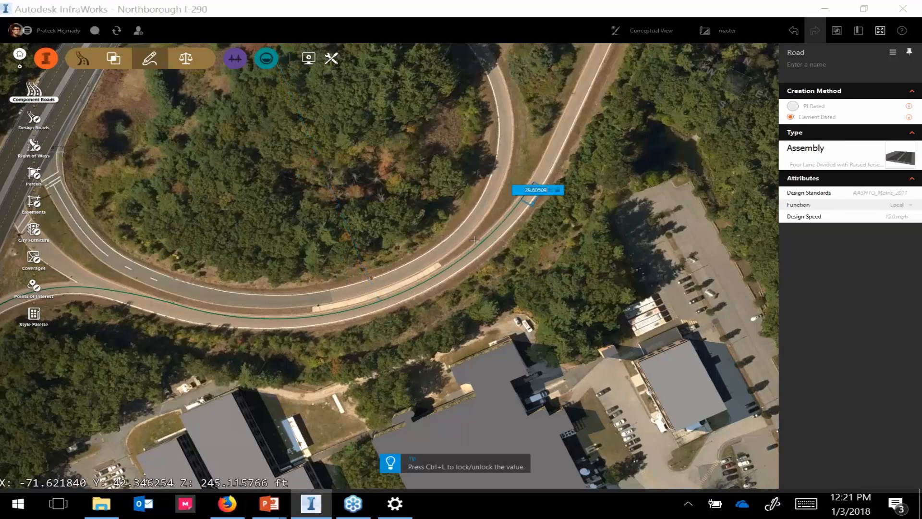
Step: Complete the road with a tangent up the straight ramp, a curve towards the highway, and a final tangent merging into I-290
middle_click_drag(475, 239, 296, 386)
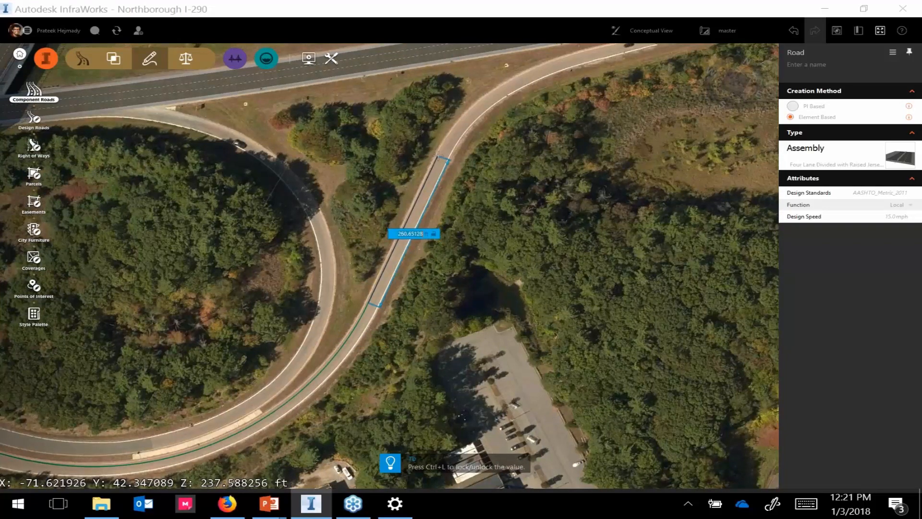
left_click(446, 145)
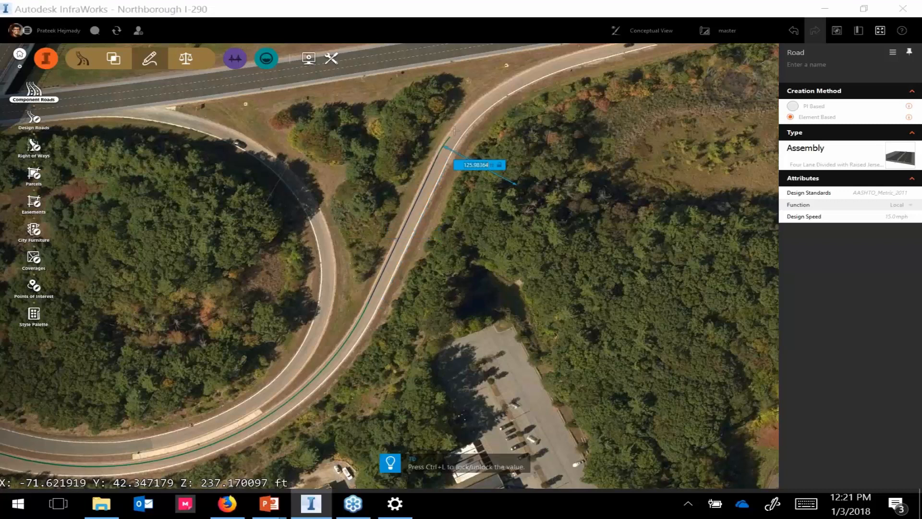
double_click(515, 78)
middle_click_drag(381, 216, 165, 421)
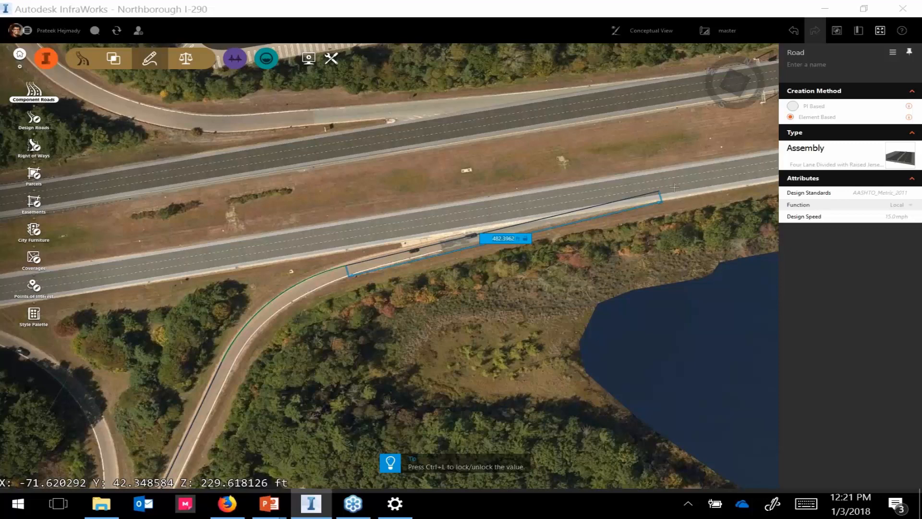
left_click(736, 164)
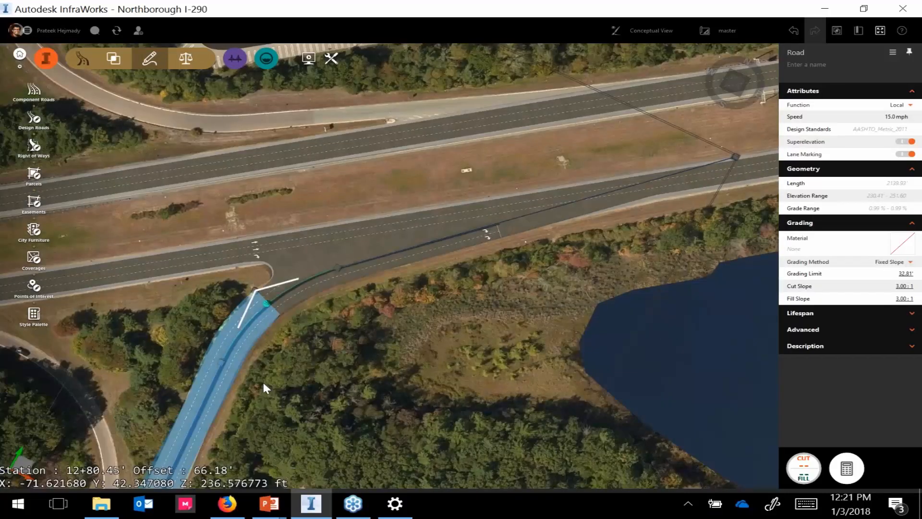
left_click_drag(264, 384, 529, 152)
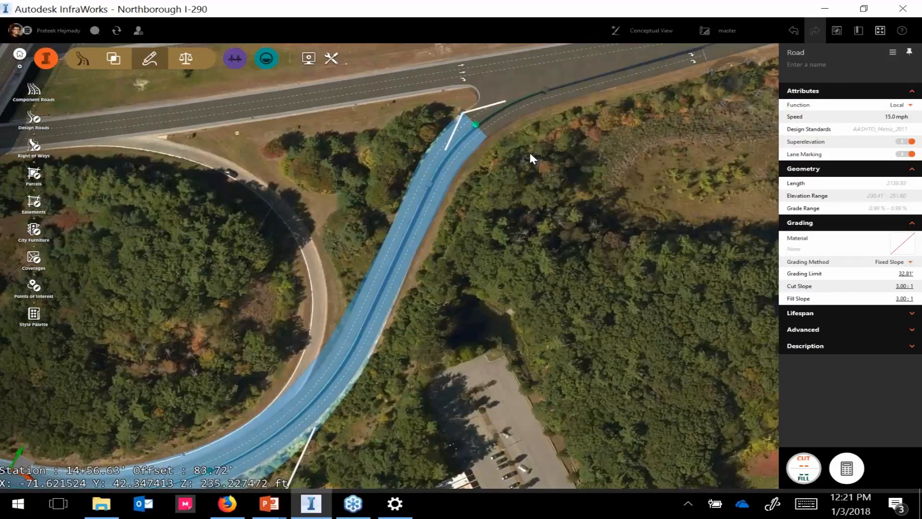
left_click_drag(525, 255, 558, 325)
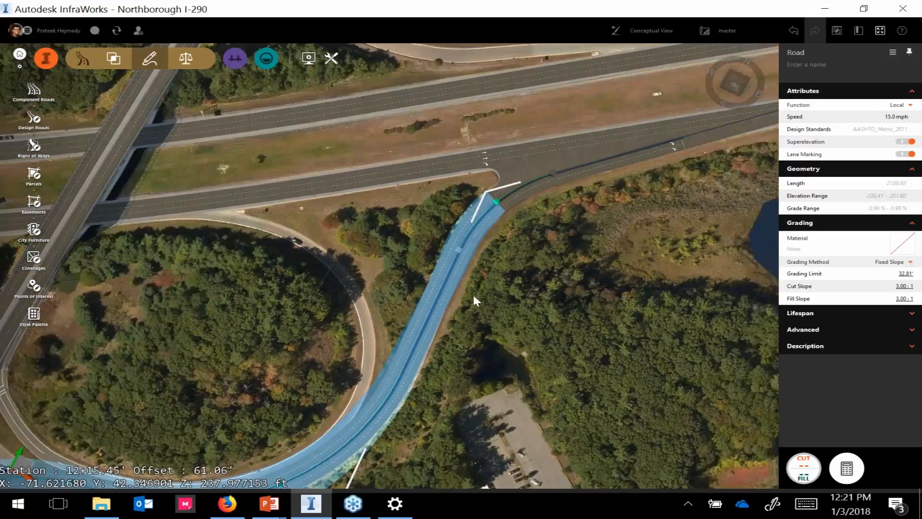
Step: Start a new Element Based component road at the overpass end of the interchange ramp and set its assembly to Lane
scroll(454, 365, "up", 5)
left_click_drag(460, 365, 231, 417)
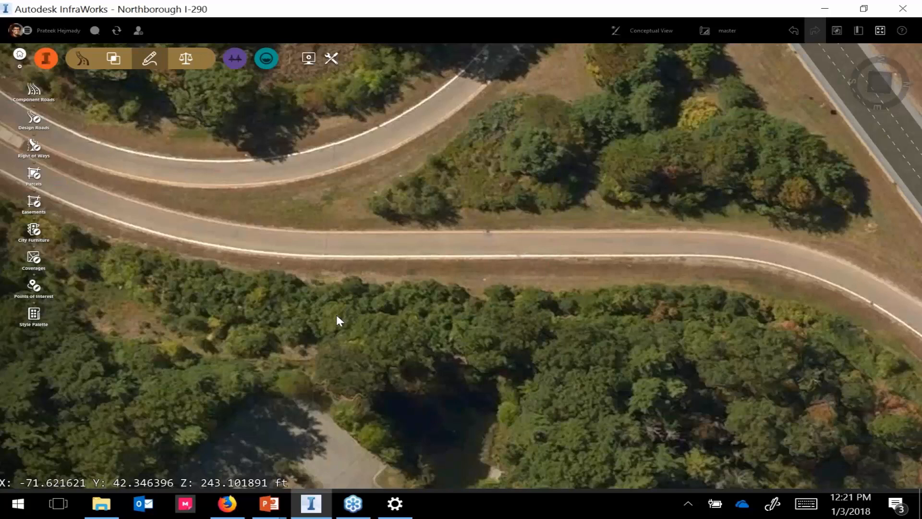
scroll(337, 315, "down", 3)
scroll(280, 307, "down", 2)
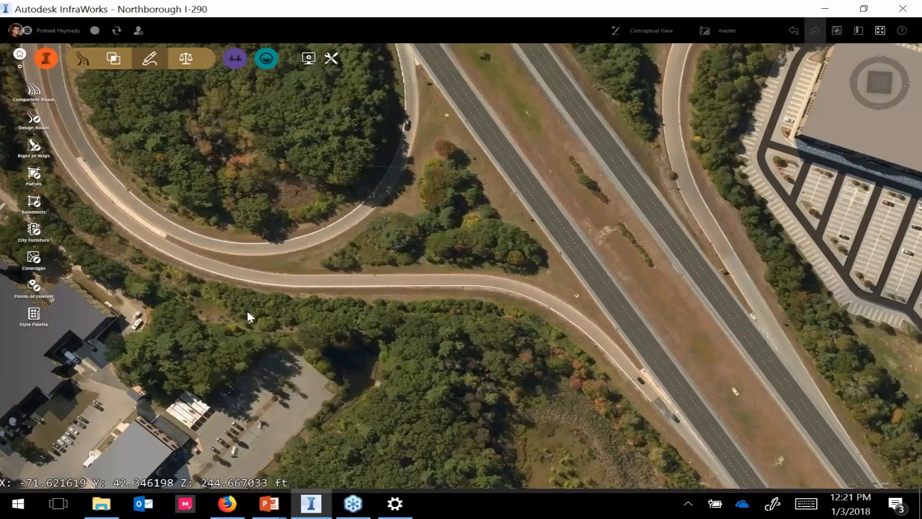
middle_click_drag(247, 312, 743, 437)
left_click_drag(403, 180, 301, 183)
middle_click_drag(301, 183, 217, 338)
scroll(219, 342, "up", 2)
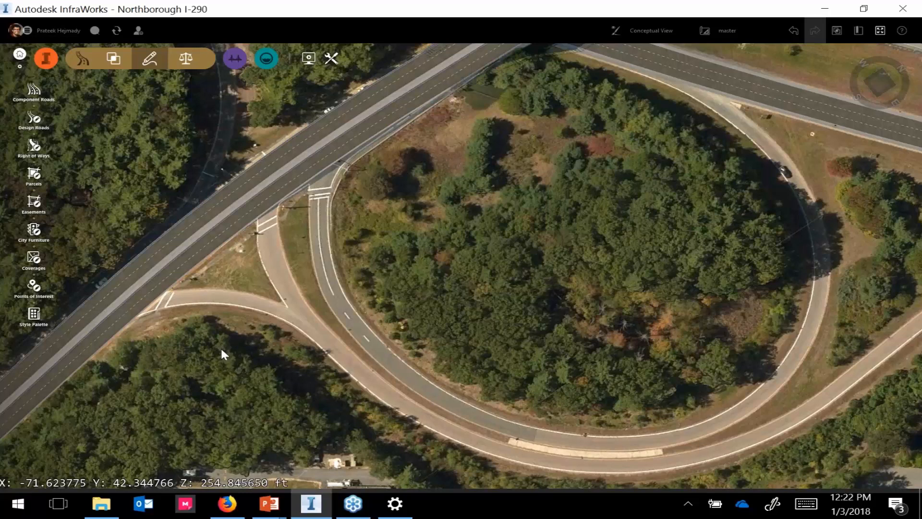
left_click_drag(221, 350, 264, 304)
left_click(34, 90)
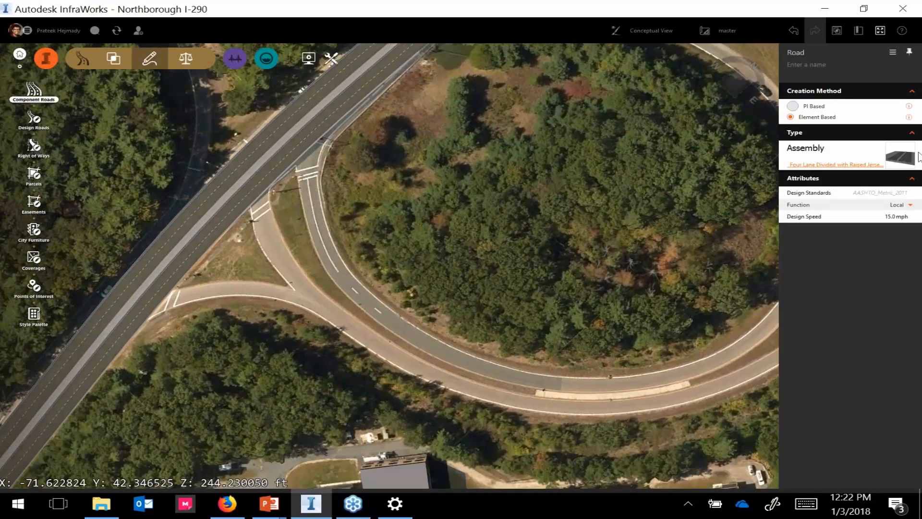
left_click(863, 166)
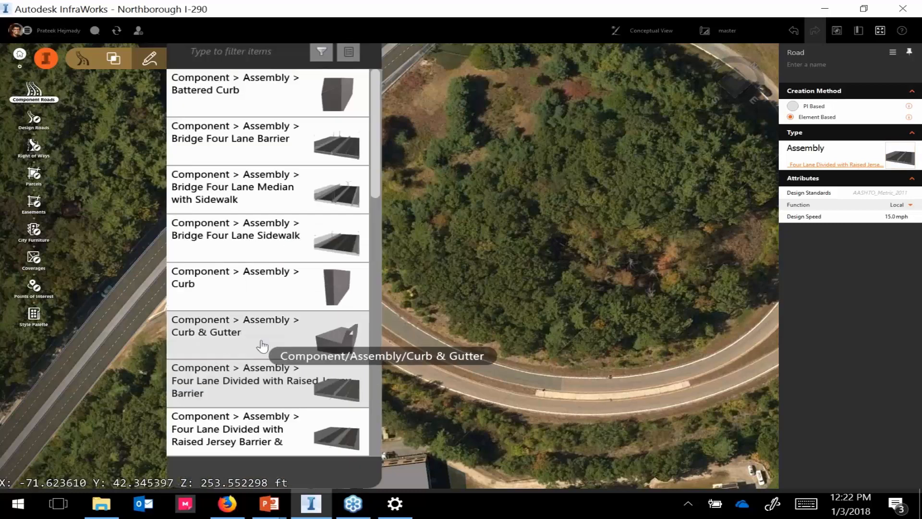
scroll(261, 346, "down", 10)
left_click(251, 383)
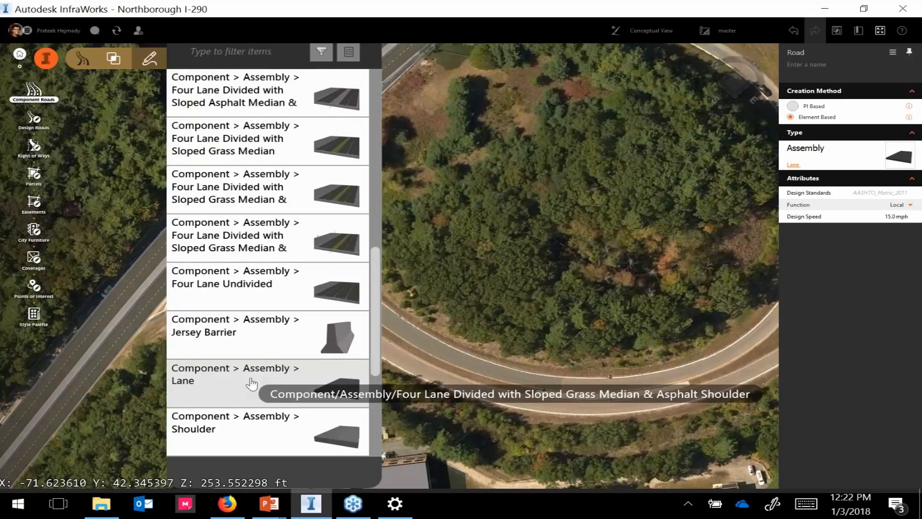
Step: Begin the road at the overpass with a short line, a curve onto the ramp, and a tangent about 138 ft long
left_click(105, 332)
left_click(175, 295)
left_click(327, 304)
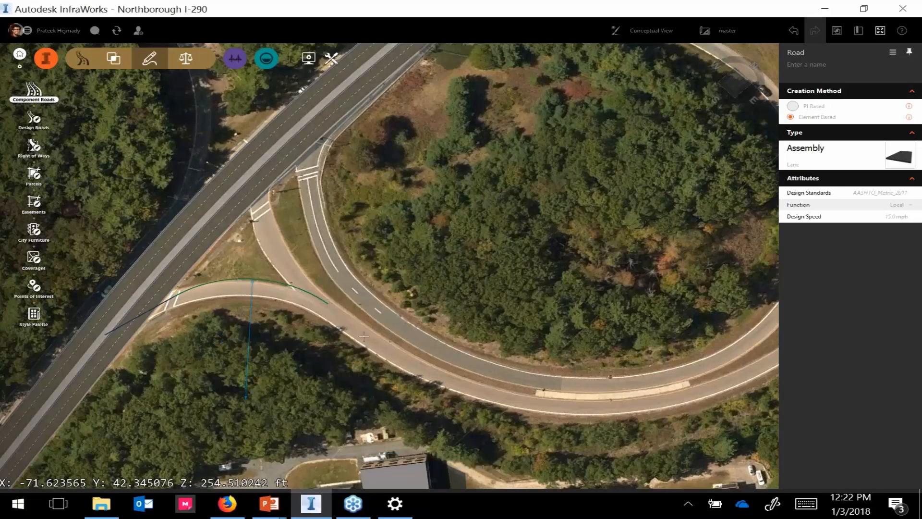
right_click(408, 357)
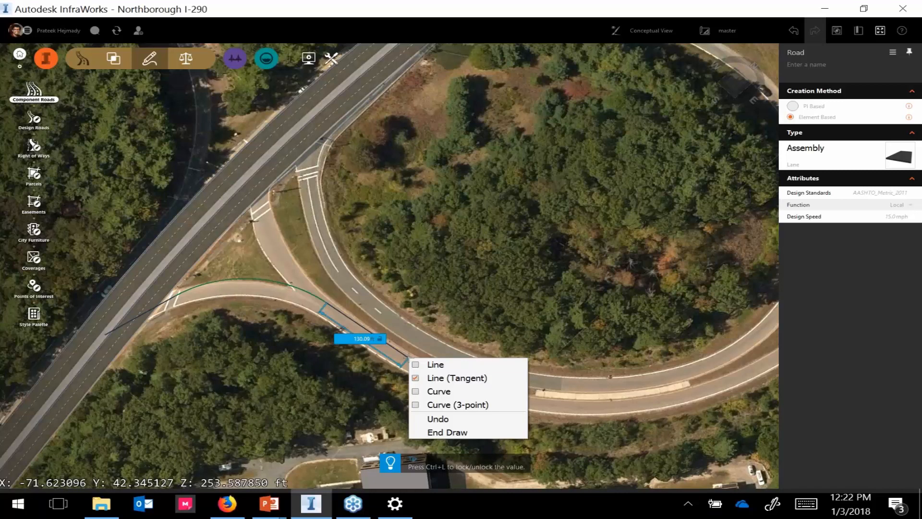
left_click(409, 358)
left_click(411, 358)
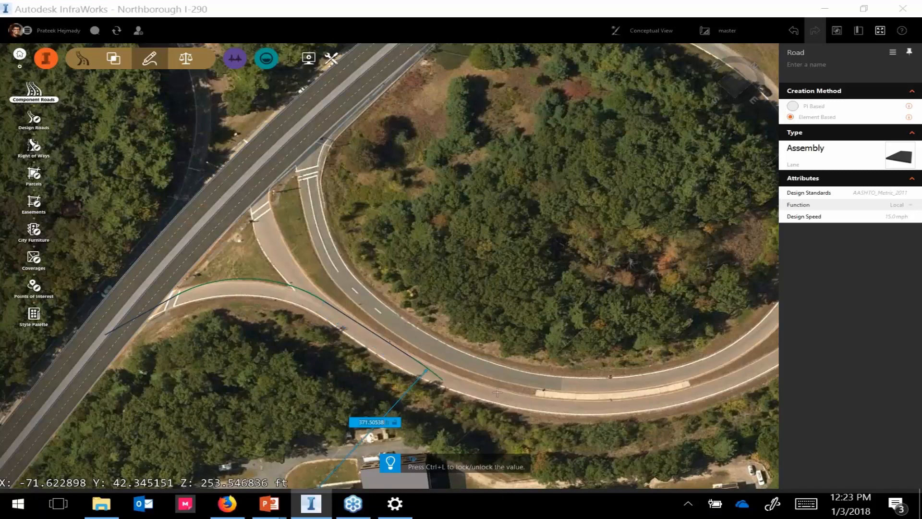
Step: Continue the road with a curve of about 407 ft radius around the ramp's bend and a tangent about 297 ft long
middle_click_drag(514, 416, 292, 432)
left_click(572, 340)
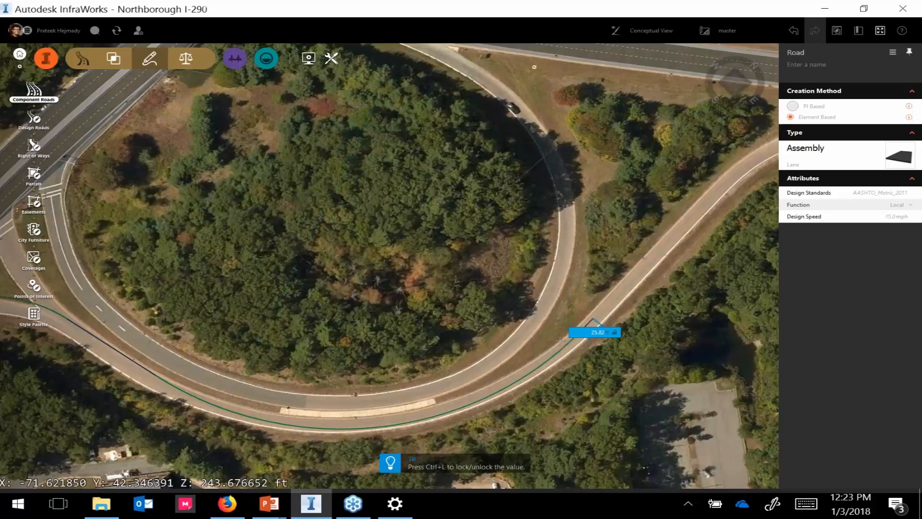
middle_click_drag(560, 341, 381, 428)
left_click(554, 261)
Step: Finish the road with a curve about 181 ft long towards the highway and a final tangent merging into I-290
left_click(662, 209)
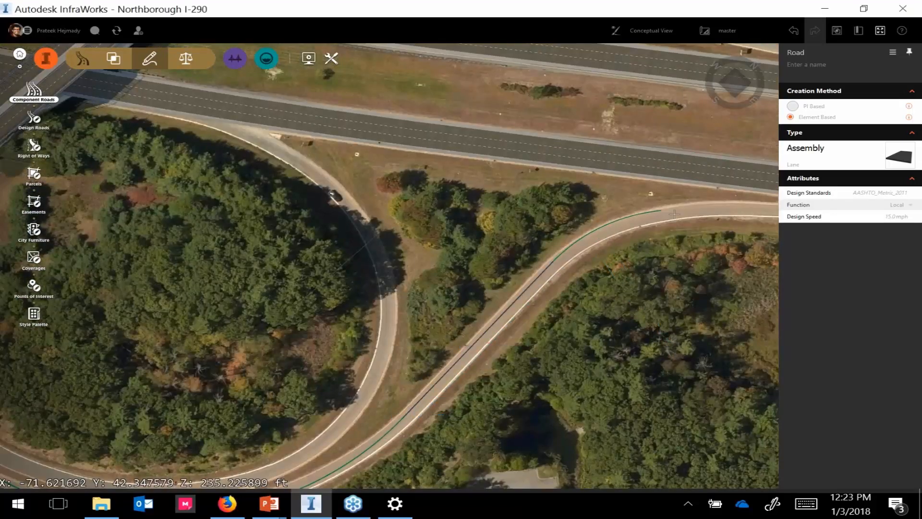
middle_click_drag(675, 214, 288, 227)
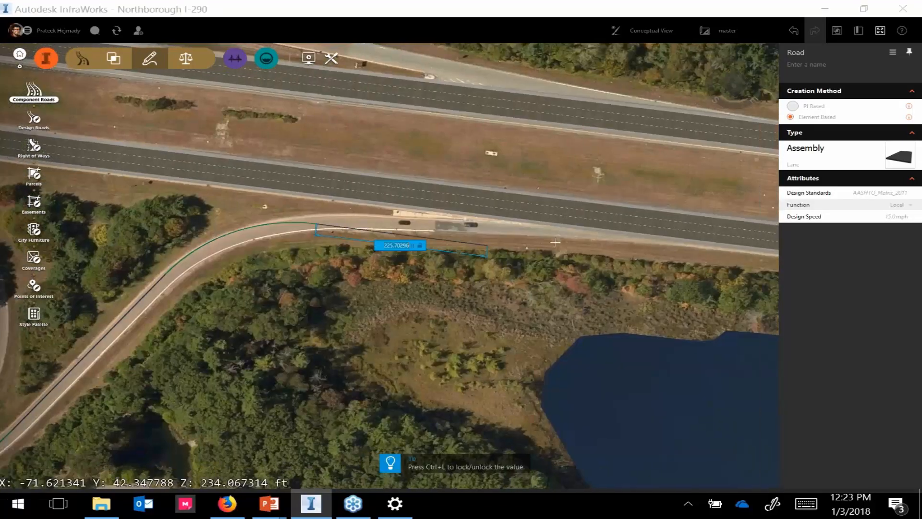
left_click(687, 215)
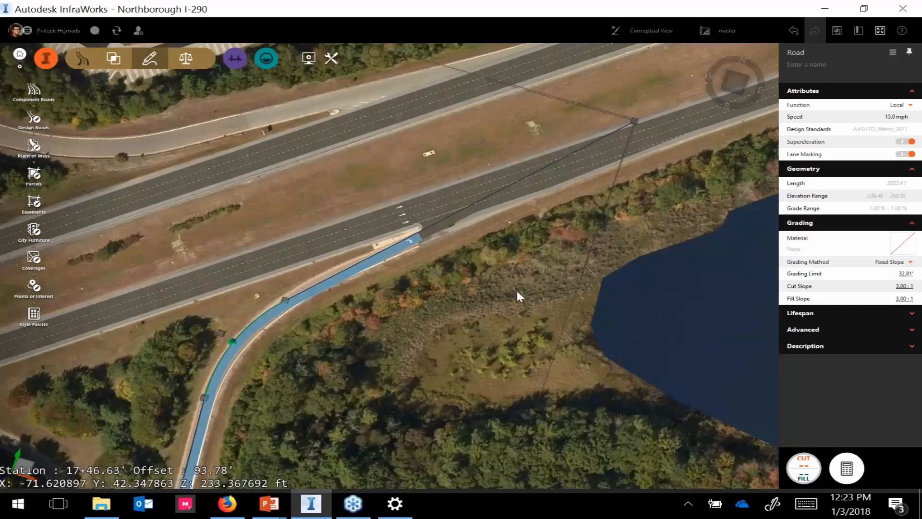
Step: Switch the model display from Conceptual View to Engineering View for inspecting the new ramp road
left_click_drag(517, 292, 598, 319)
middle_click_drag(529, 307, 443, 139)
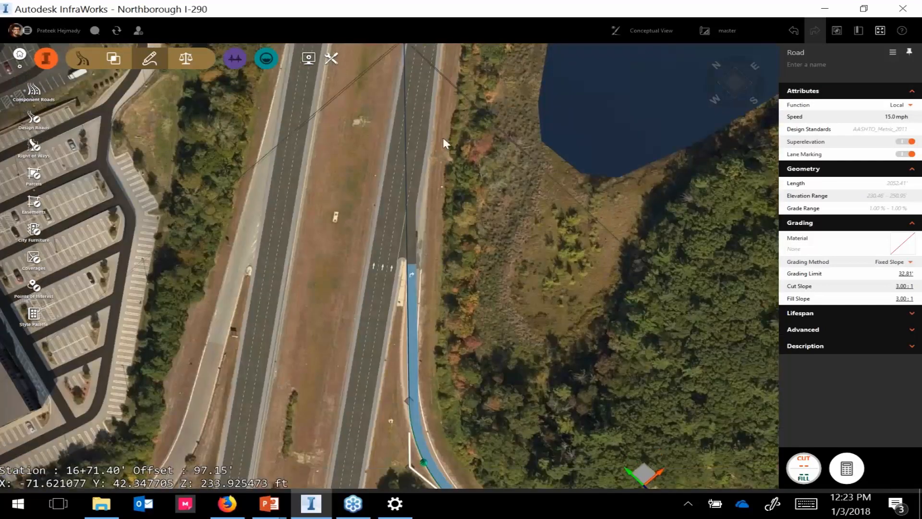
middle_click_drag(668, 447, 558, 102)
middle_click_drag(560, 330, 587, 162)
scroll(588, 162, "down", 1)
middle_click_drag(544, 393, 413, 323)
left_click(651, 30)
left_click(646, 64)
Step: Examine the ramp road's station labels, curve start and end points, and geometry grips along its long curve and adjoining tangents
left_click_drag(454, 345, 307, 343)
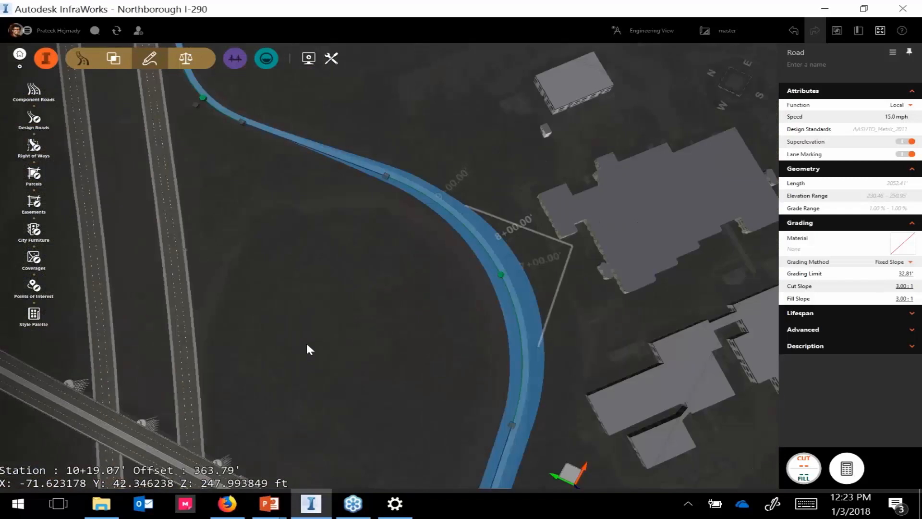
middle_click_drag(405, 264, 447, 384)
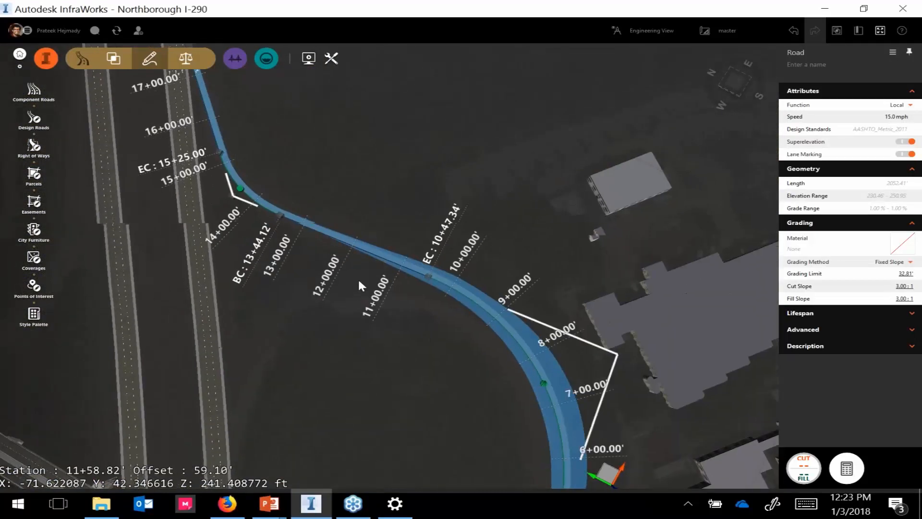
scroll(359, 280, "up", 1)
middle_click_drag(462, 301, 426, 278)
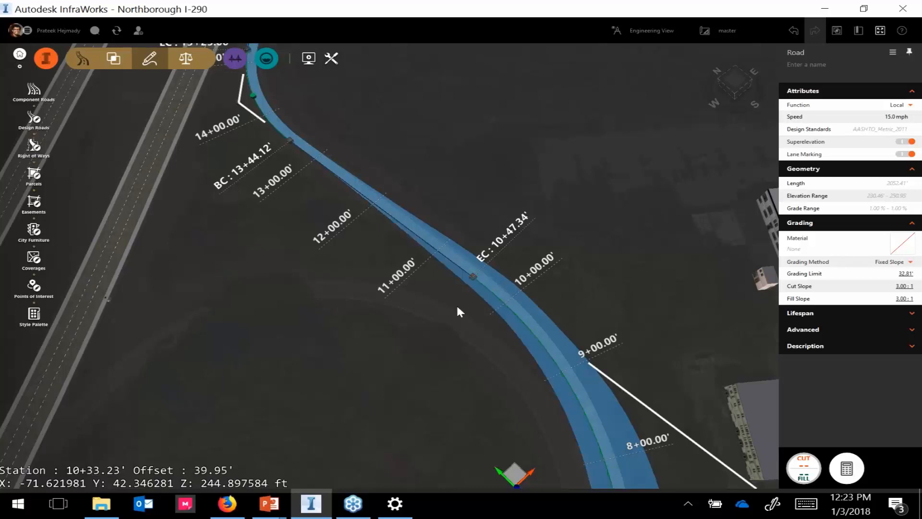
scroll(457, 304, "down", 2)
left_click_drag(496, 391, 531, 253)
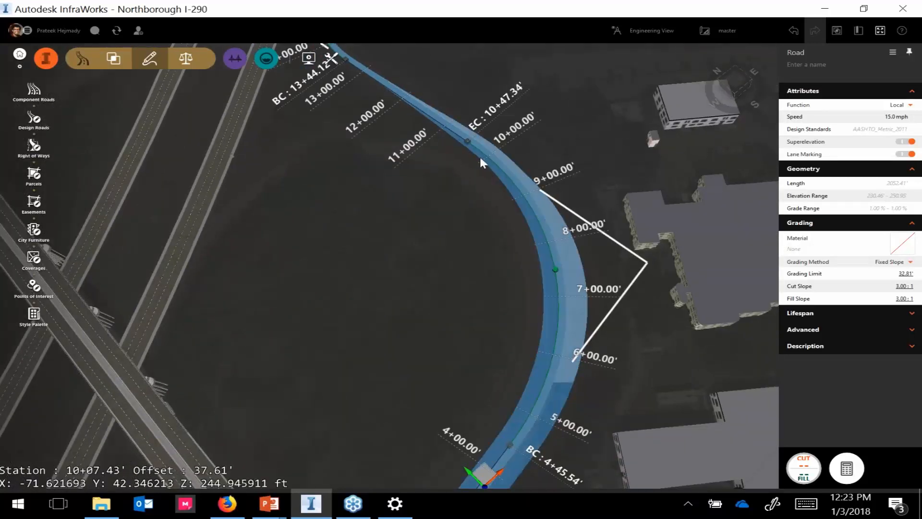
middle_click_drag(443, 227, 561, 249)
scroll(544, 255, "up", 5)
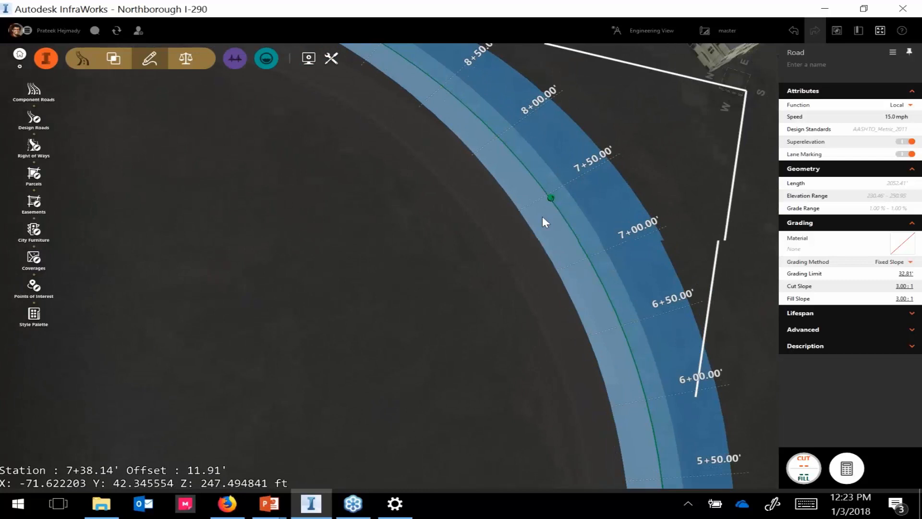
scroll(545, 225, "down", 10)
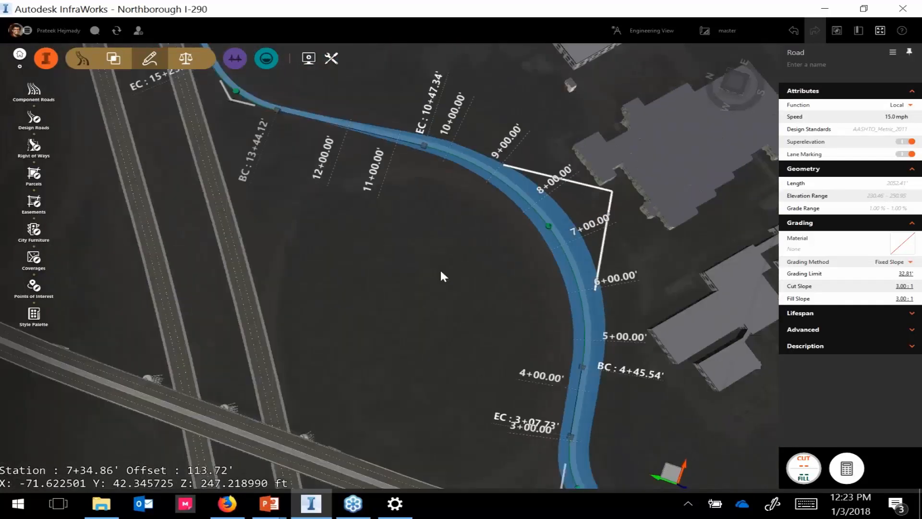
middle_click_drag(520, 266, 428, 298)
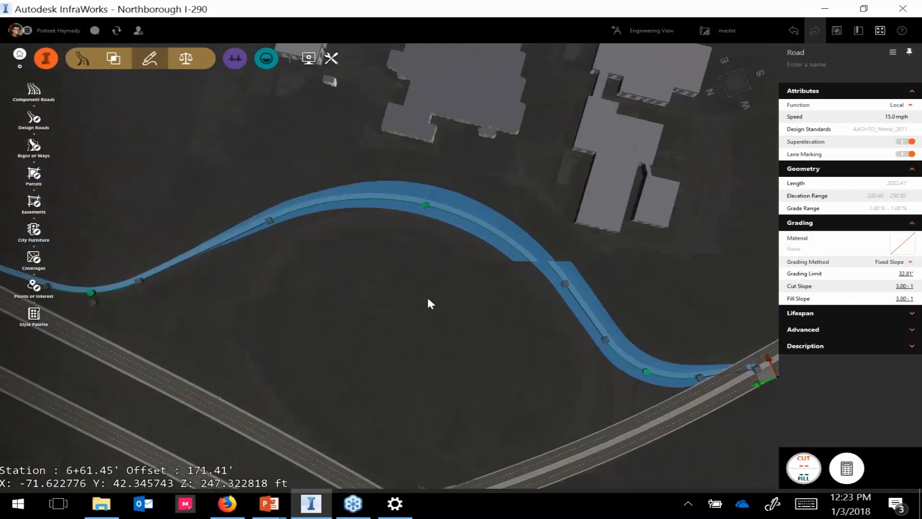
Step: Set the radius of the ramp road's long middle curve to 420 ft and reopen the radius value for editing
left_click(466, 242)
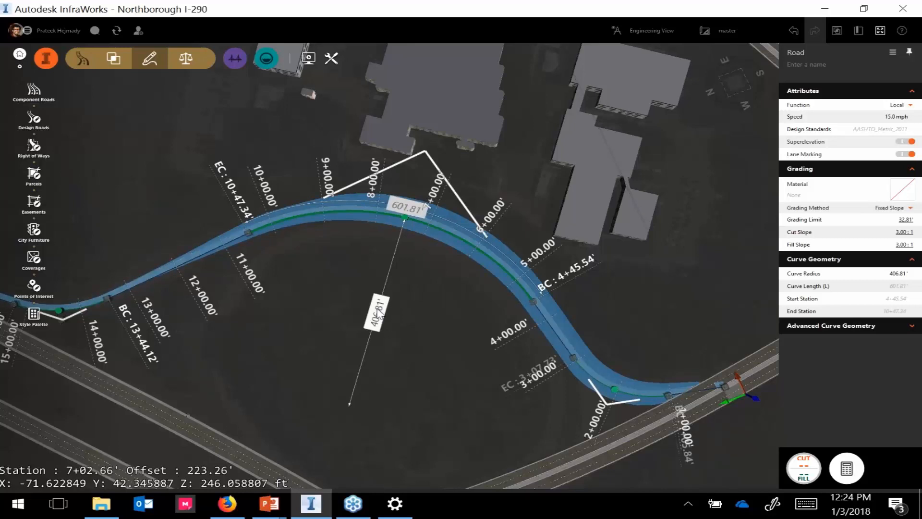
scroll(380, 315, "up", 4)
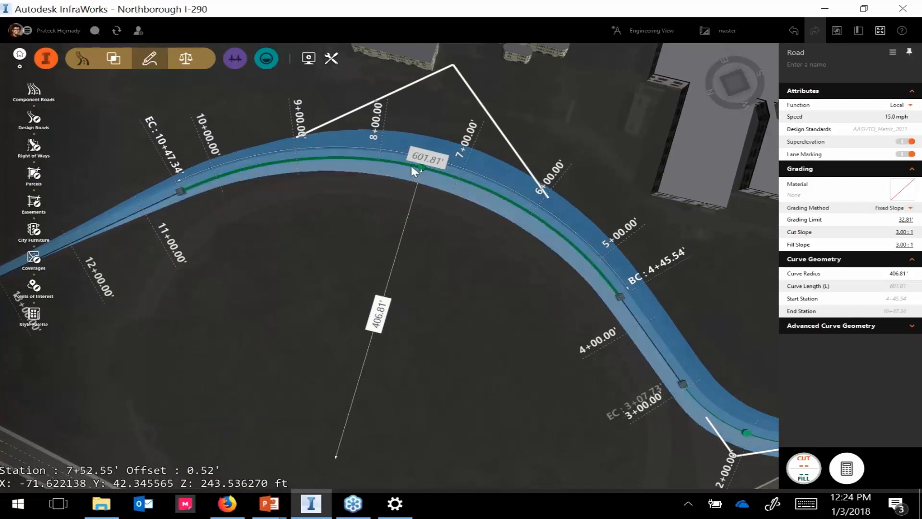
left_click(380, 324)
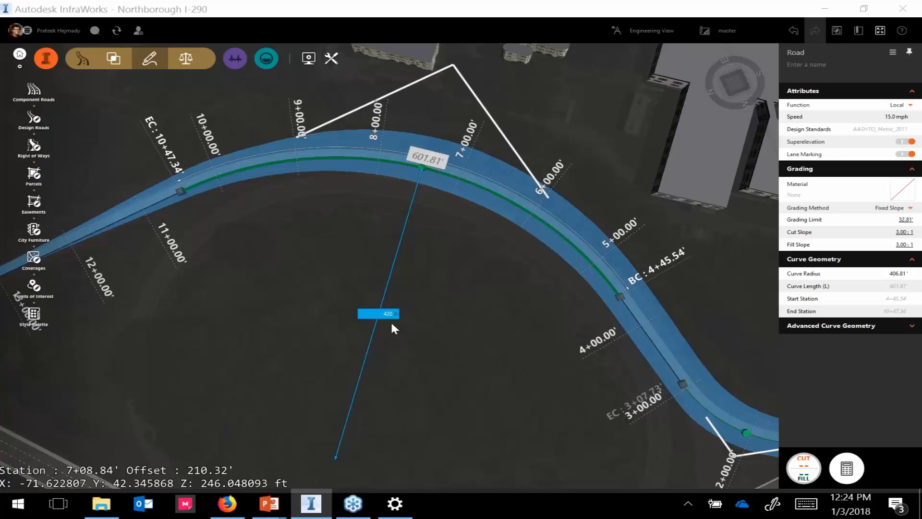
key("Return")
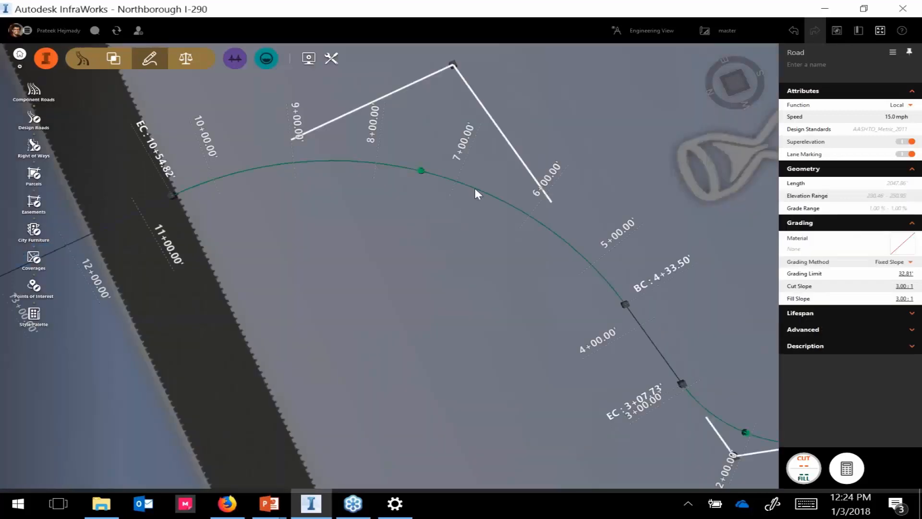
left_click(475, 189)
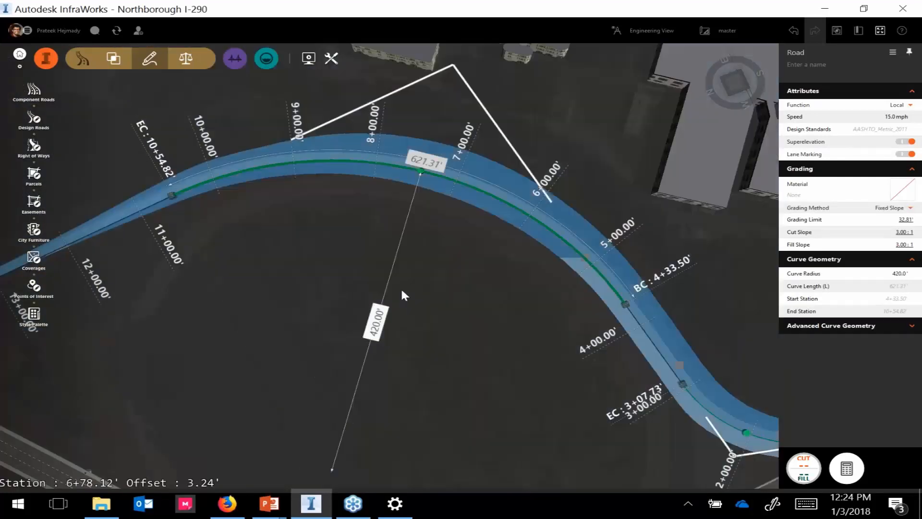
left_click(380, 329)
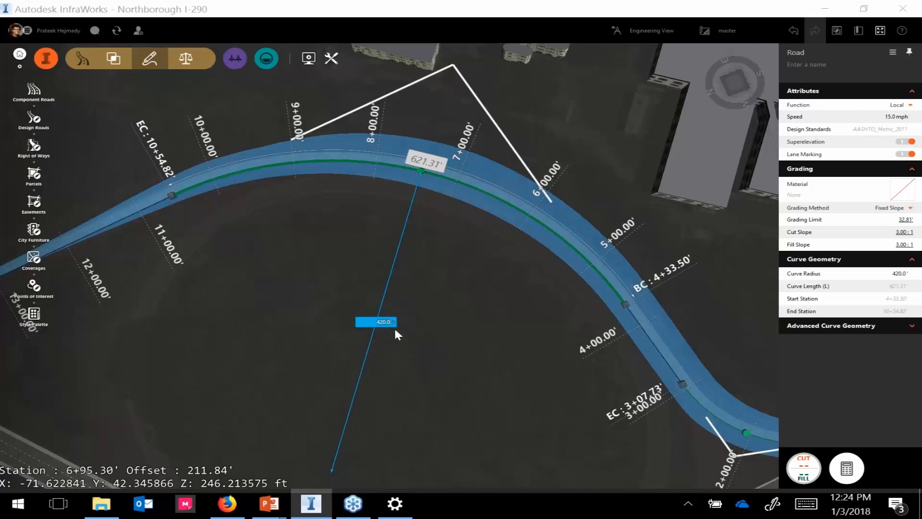
Step: Adjust the long middle curve freehand through its midpoint grip, tightening the radius to about 361 ft and easing it back to about 408 ft
left_click_drag(438, 267, 381, 298)
middle_click_drag(468, 275, 363, 349)
scroll(364, 350, "down", 3)
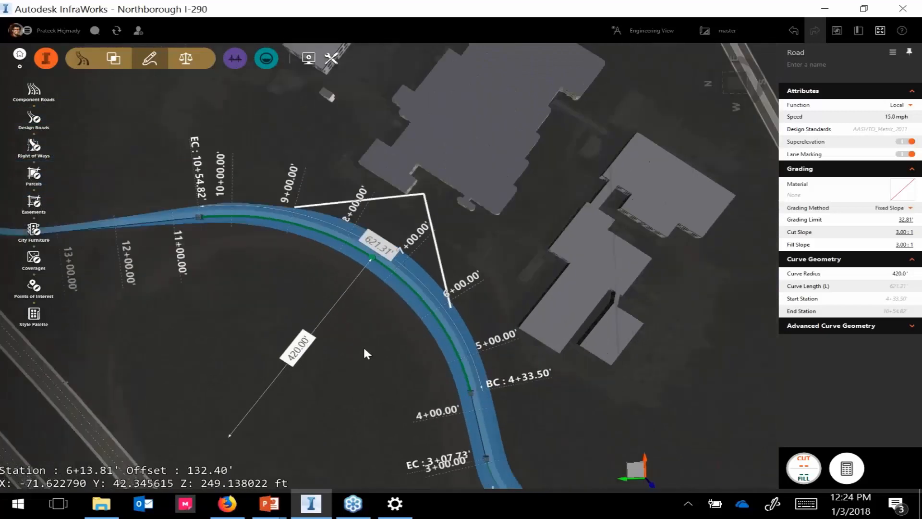
scroll(383, 335, "down", 2)
middle_click_drag(374, 329, 347, 308)
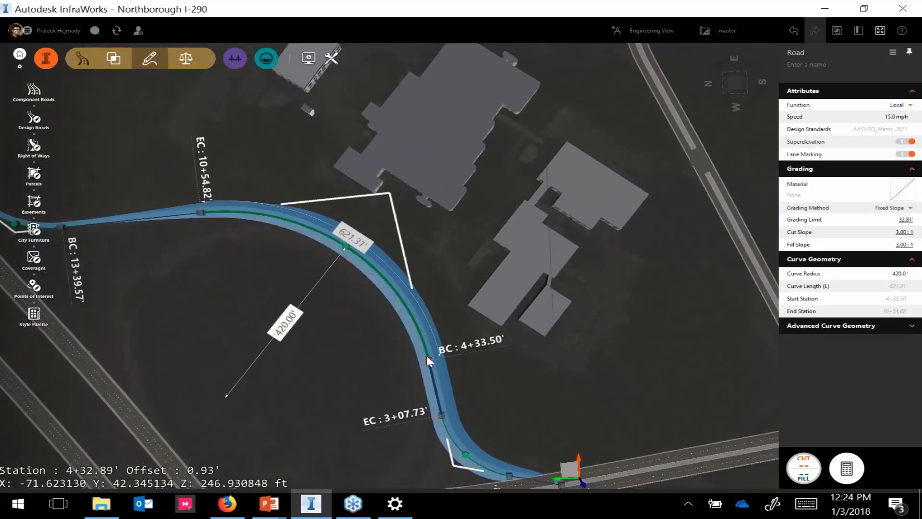
mouse_move(345, 244)
left_mouse_down()
mouse_move(321, 284)
mouse_move(332, 261)
mouse_move(360, 237)
mouse_move(351, 255)
mouse_move(360, 245)
left_mouse_up()
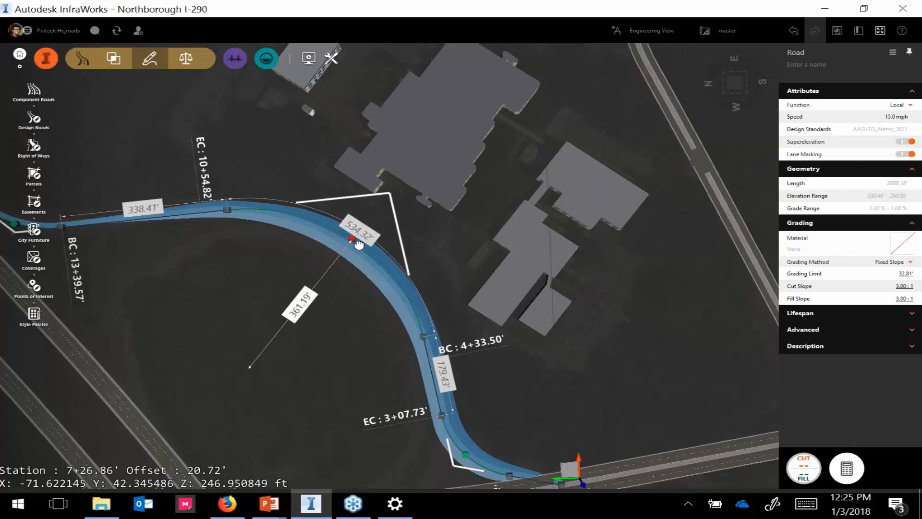
mouse_move(360, 245)
left_mouse_down()
mouse_move(341, 254)
mouse_move(350, 247)
left_mouse_up()
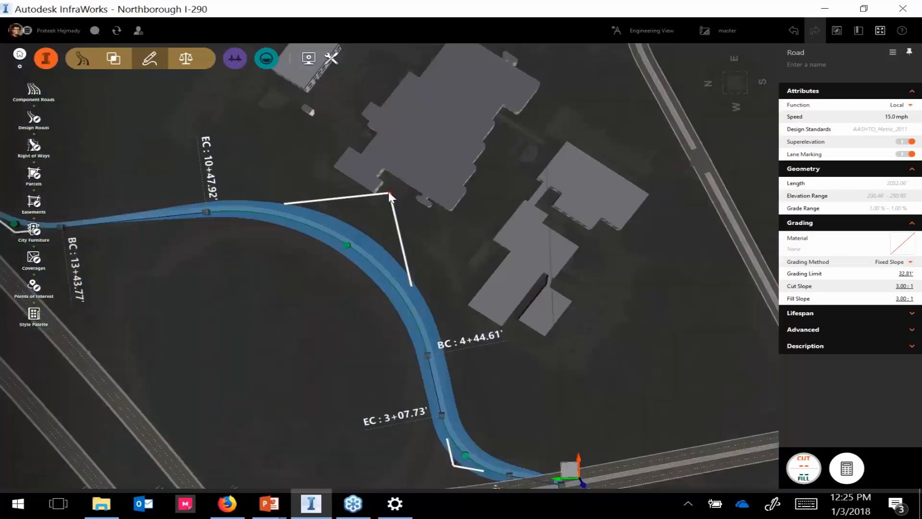
Step: Nudge the long middle curve's intersection point, and move its end-of-curve point freehand to about station 9+67
mouse_move(382, 189)
left_mouse_down()
mouse_move(365, 165)
mouse_move(390, 177)
mouse_move(380, 197)
mouse_move(404, 199)
mouse_move(394, 185)
mouse_move(432, 200)
mouse_move(401, 202)
mouse_move(376, 189)
mouse_move(396, 198)
mouse_move(390, 204)
mouse_move(366, 194)
mouse_move(386, 189)
left_mouse_up()
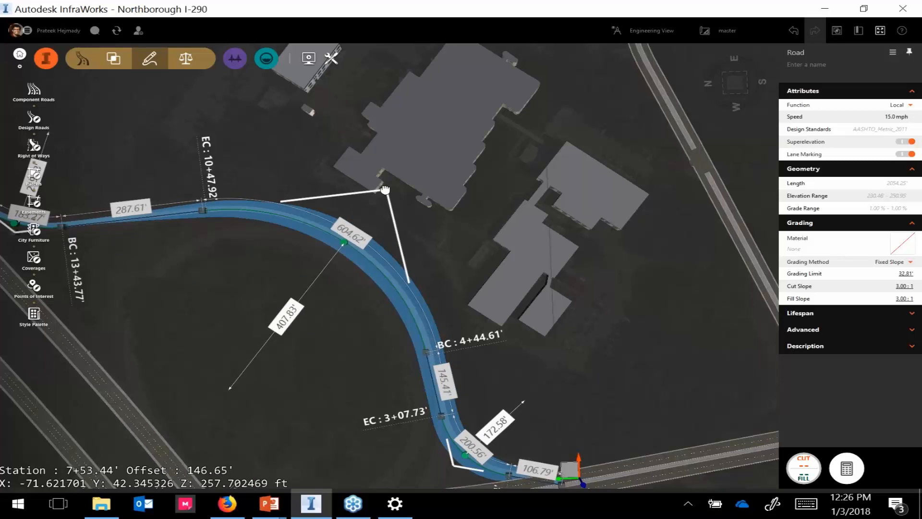
left_click_drag(385, 190, 388, 190)
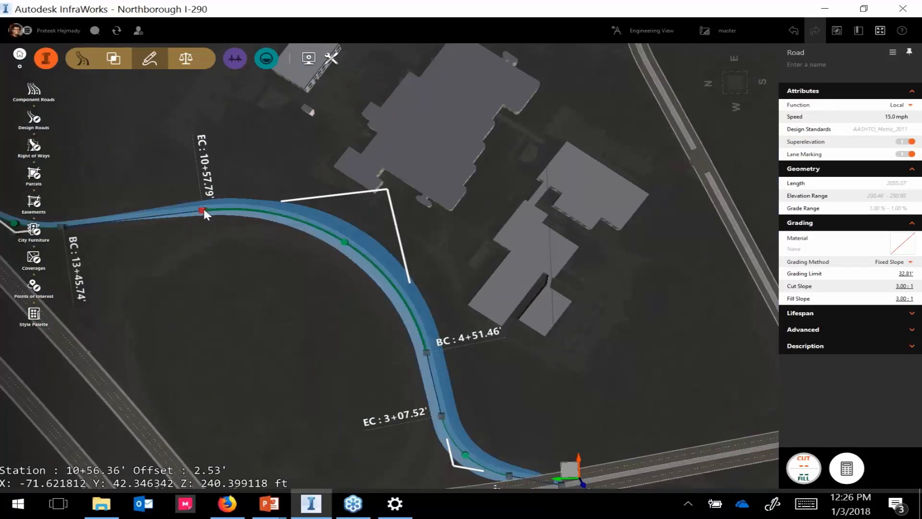
mouse_move(203, 209)
left_mouse_down()
mouse_move(130, 213)
mouse_move(249, 205)
mouse_move(144, 188)
mouse_move(182, 206)
mouse_move(206, 186)
mouse_move(149, 199)
mouse_move(166, 213)
mouse_move(206, 208)
left_mouse_up()
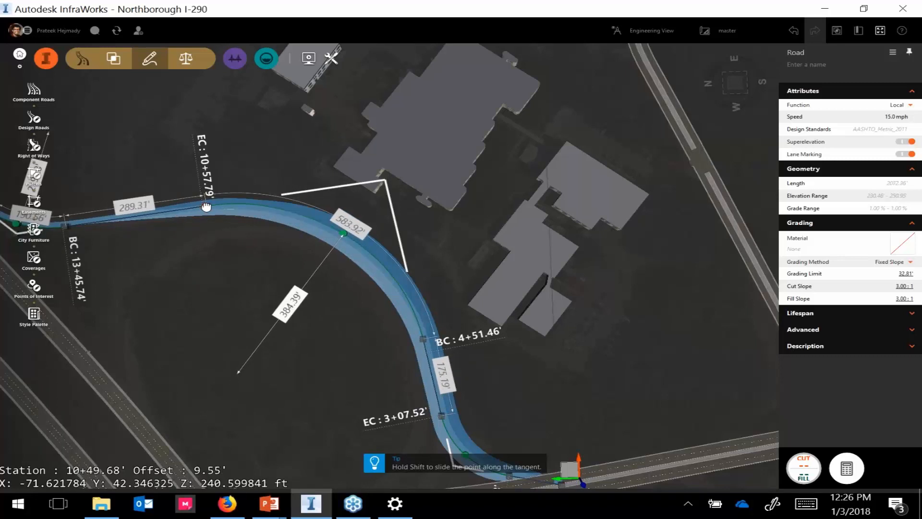
left_click_drag(206, 207, 215, 200)
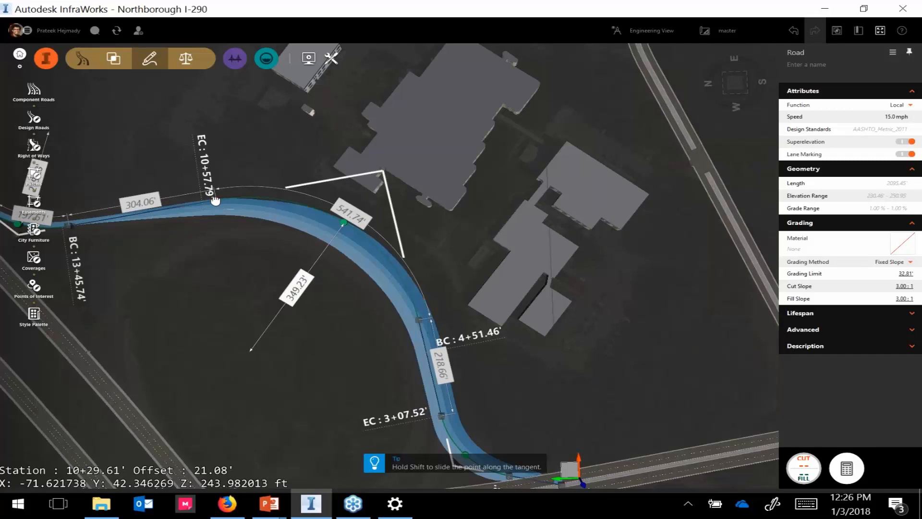
left_click_drag(216, 200, 219, 234)
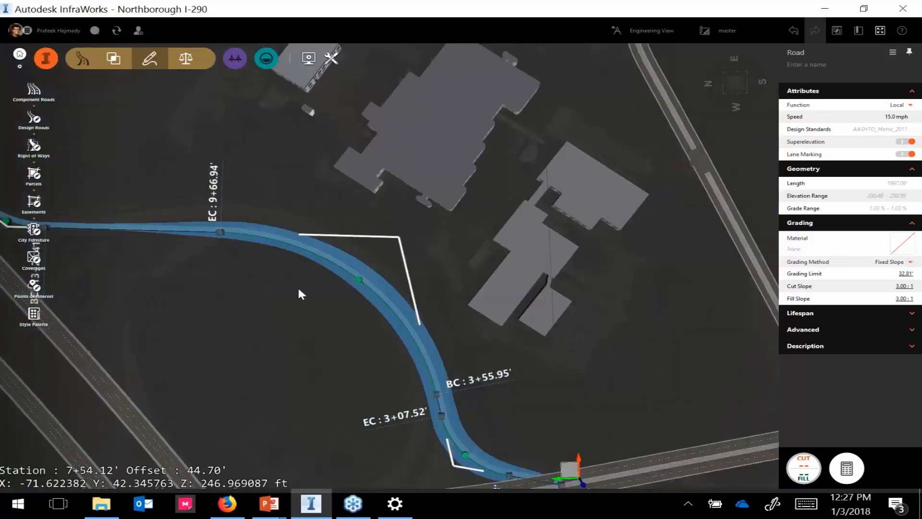
Step: Move the long middle curve's intersection point outward toward the buildings freehand, placing the curve's end at about station 10+34
middle_click_drag(310, 281, 348, 260)
left_click_drag(350, 264, 387, 300)
middle_click_drag(348, 307, 320, 267)
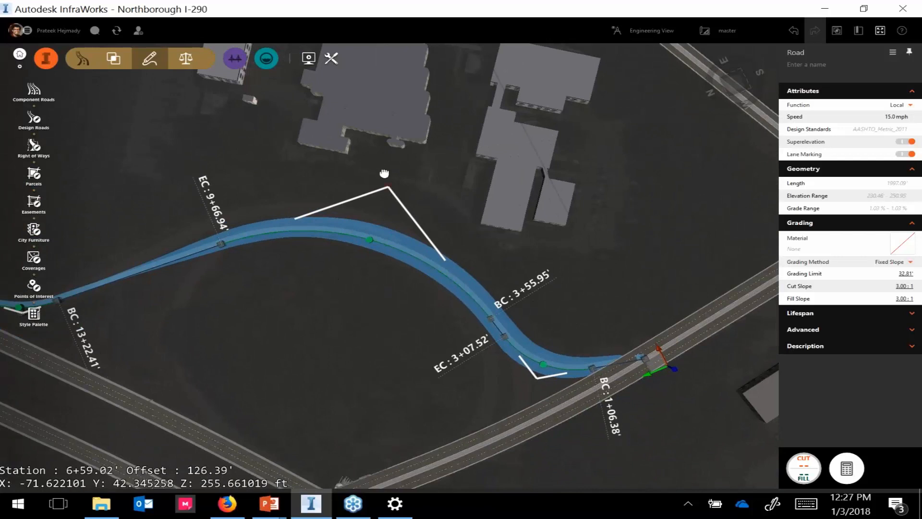
left_click_drag(385, 173, 369, 149)
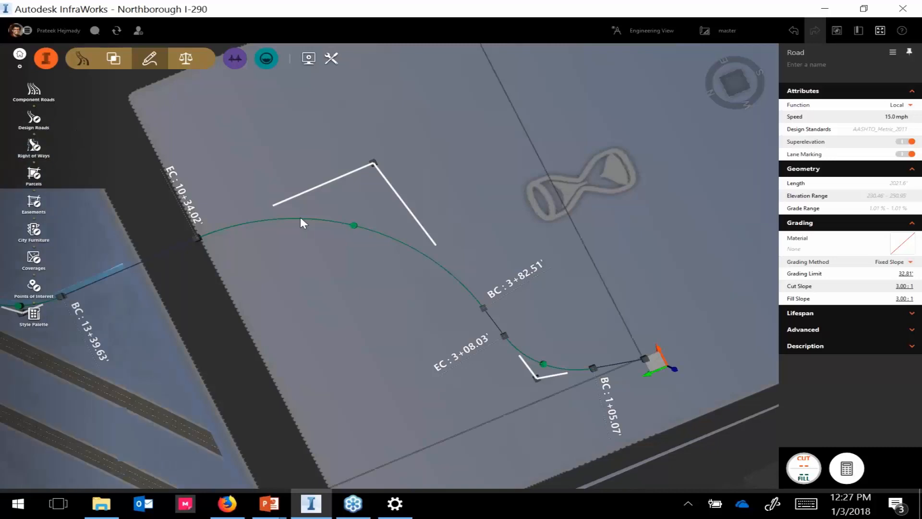
Step: Convert the ramp road's small curve beside the highway from a plain curve to Spiral Curve Spiral geometry
scroll(374, 270, "up", 3)
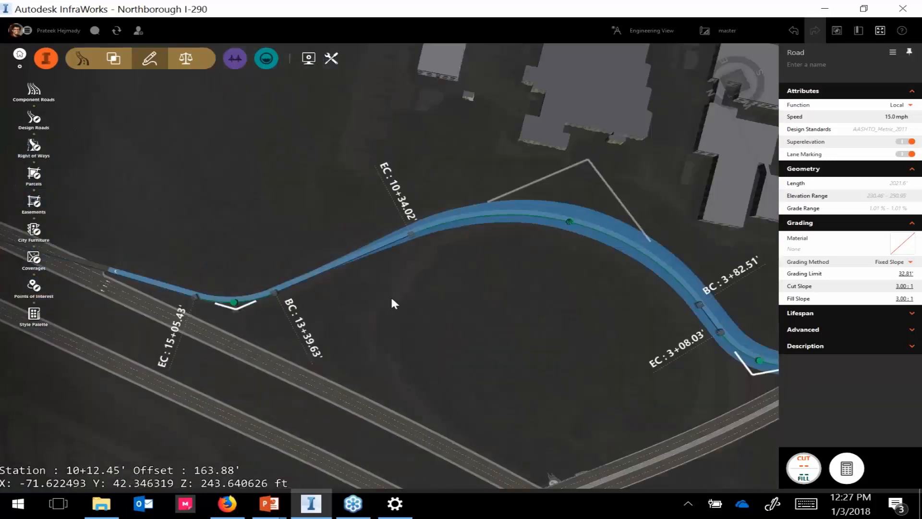
scroll(234, 304, "up", 5)
right_click(235, 308)
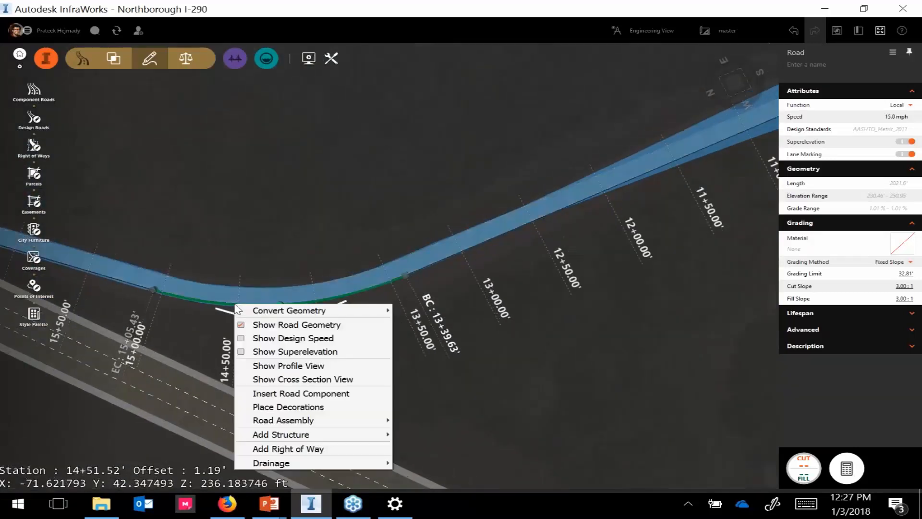
mouse_move(254, 312)
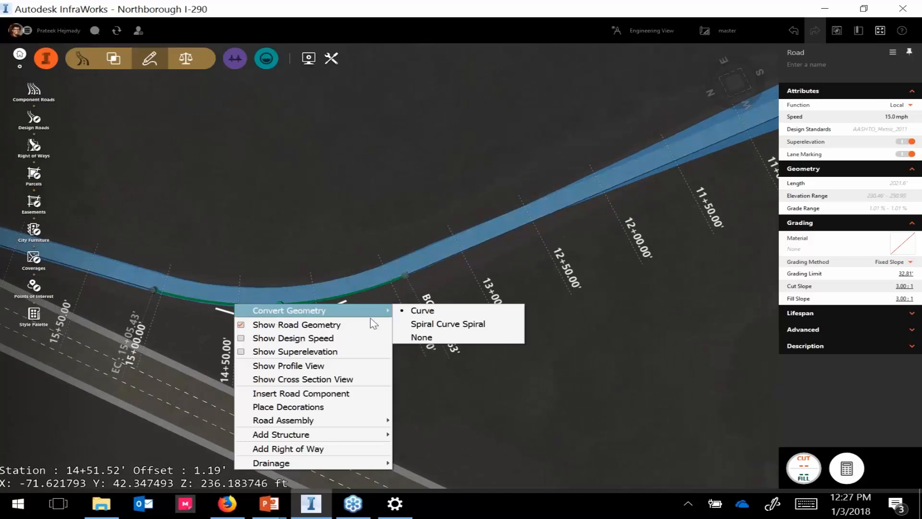
left_click(473, 325)
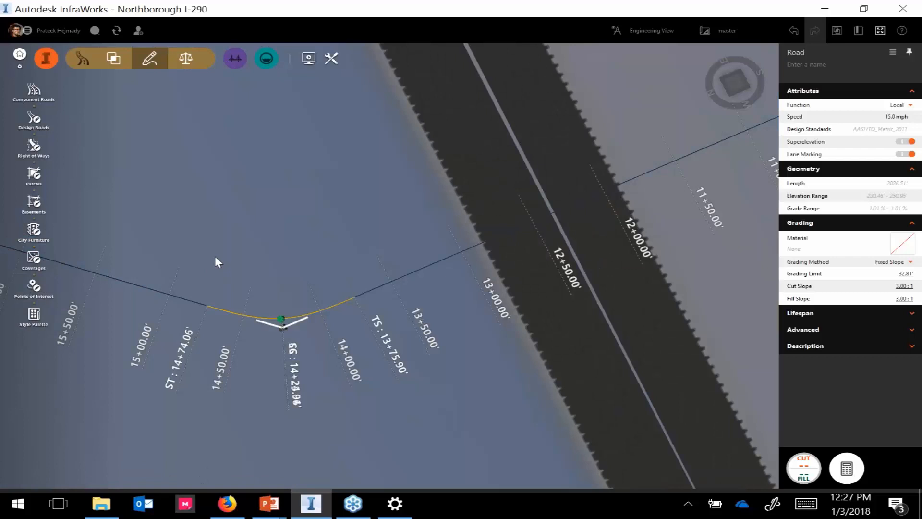
Step: Examine the converted curve's spiral-in and spiral-out lengths, A values, radius and transition station labels
left_click_drag(215, 257, 606, 464)
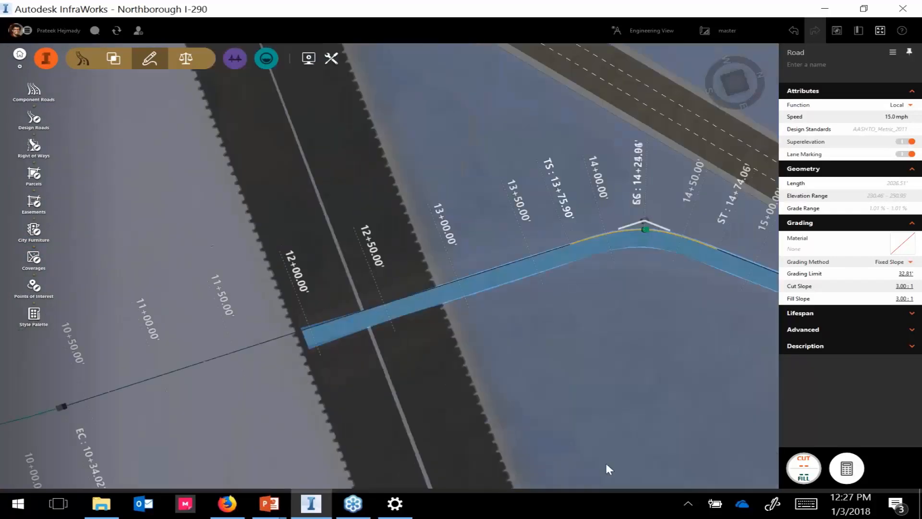
middle_click_drag(640, 258, 427, 287)
scroll(428, 286, "up", 4)
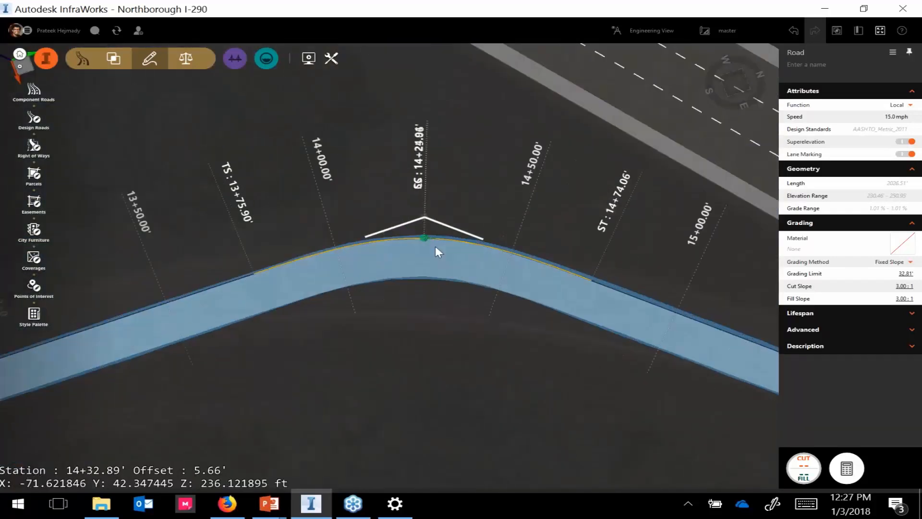
left_click(302, 256)
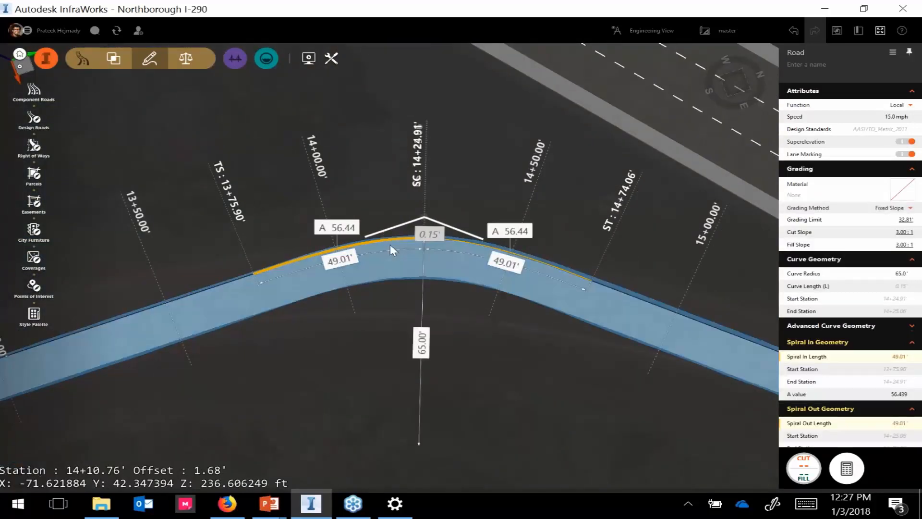
scroll(413, 245, "up", 2)
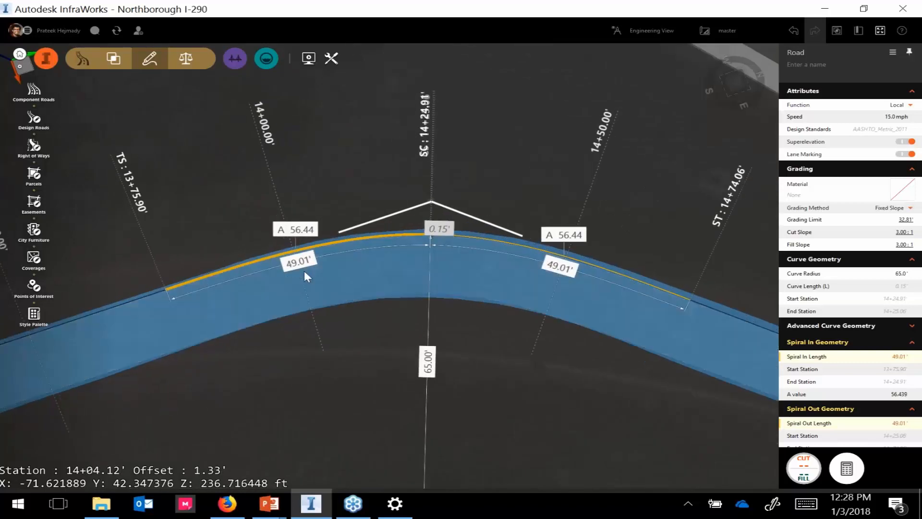
scroll(304, 270, "down", 5)
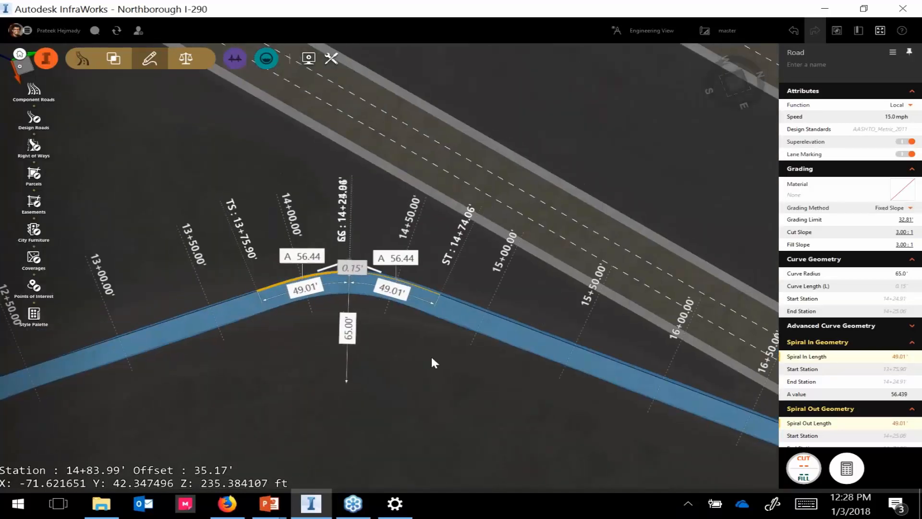
Step: Set the ramp road's design speed to 40 mph
scroll(431, 358, "down", 3)
middle_click_drag(353, 344, 644, 248)
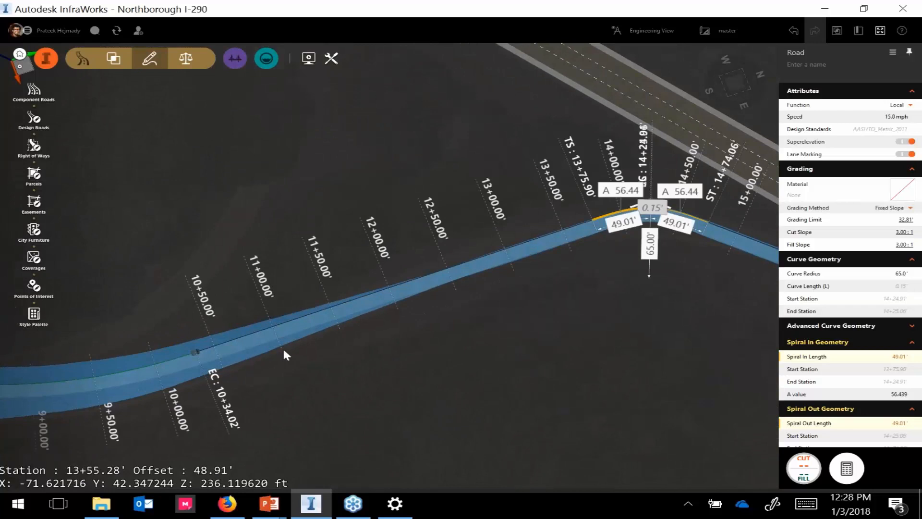
scroll(152, 362, "down", 3)
middle_click_drag(293, 383, 478, 360)
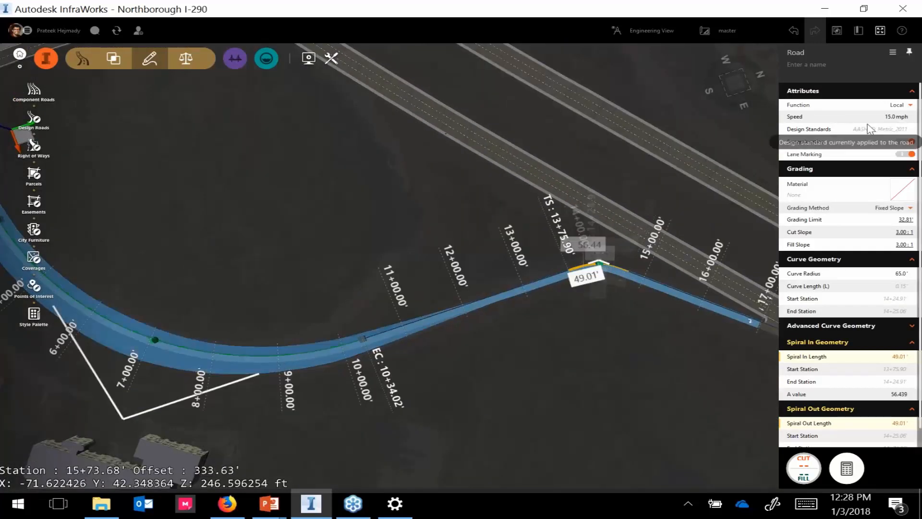
left_click(888, 117)
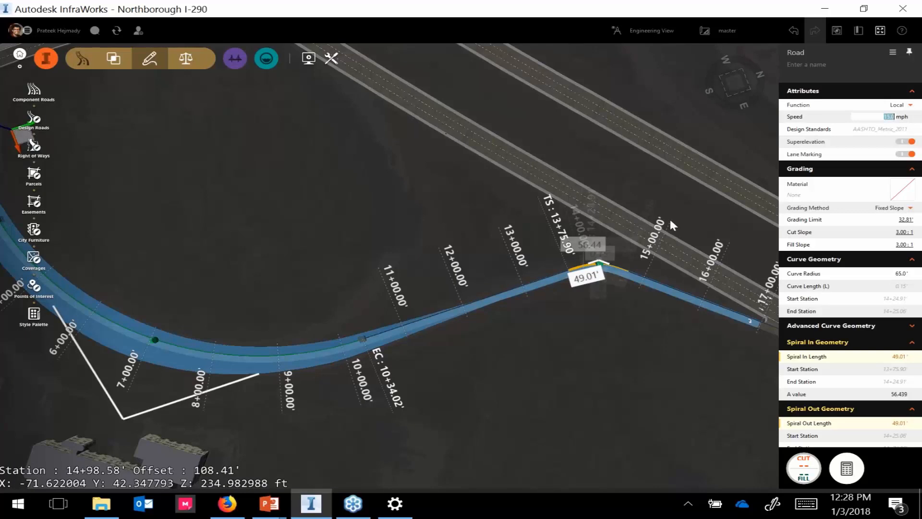
type("40")
key("Return")
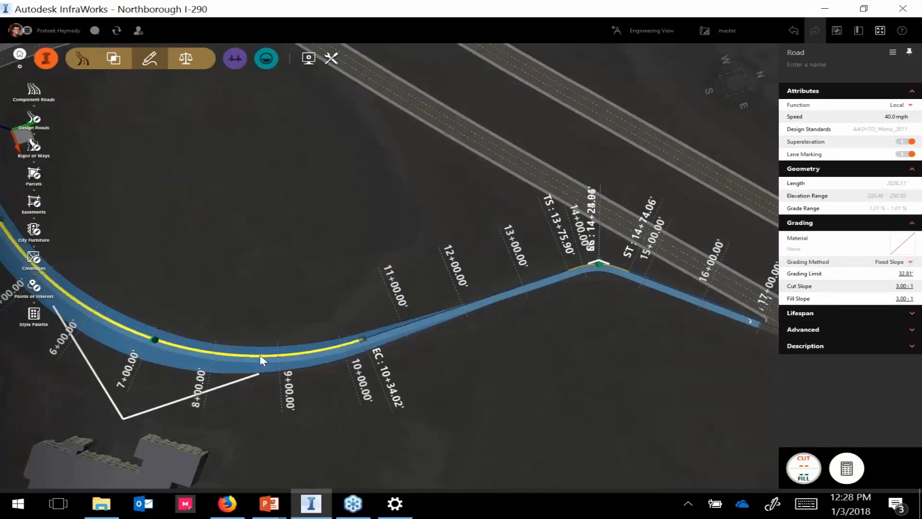
Step: Check the design-standard limits for the long middle curve's radius and enter a larger radius for that curve
left_click(261, 355)
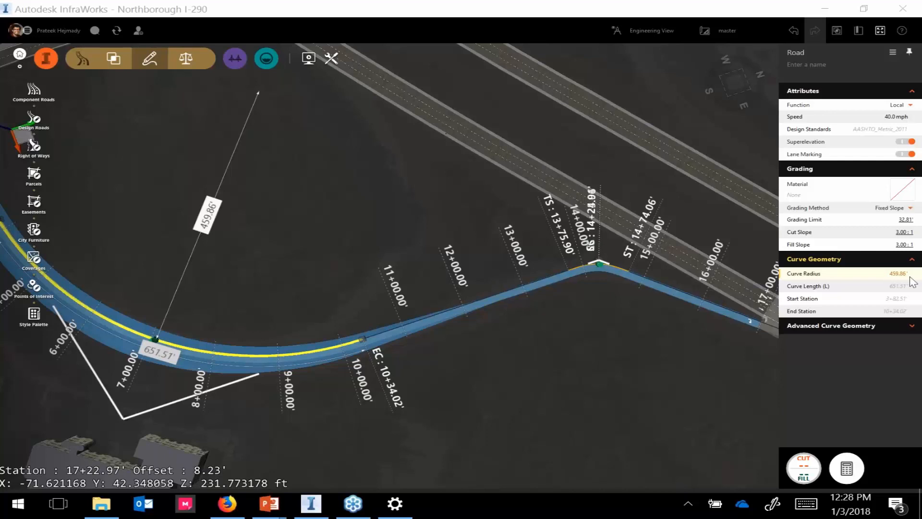
mouse_move(895, 275)
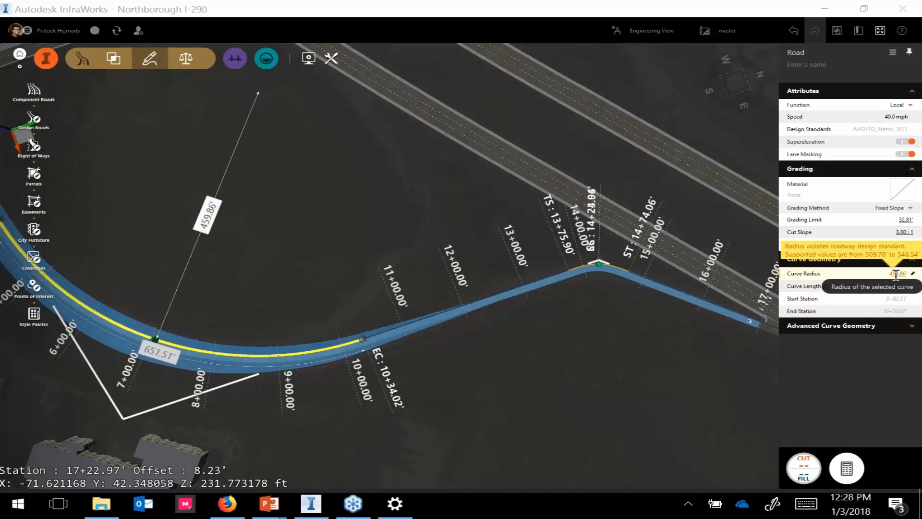
left_click(208, 216)
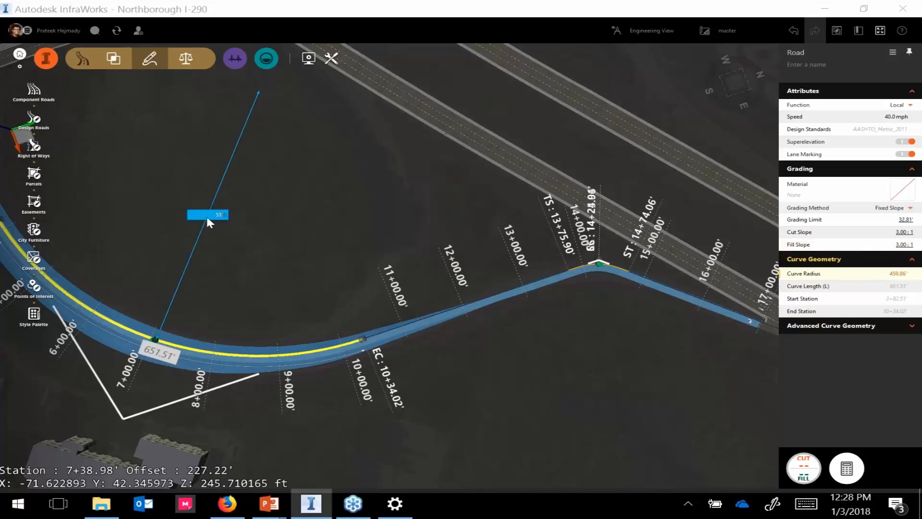
key("Return")
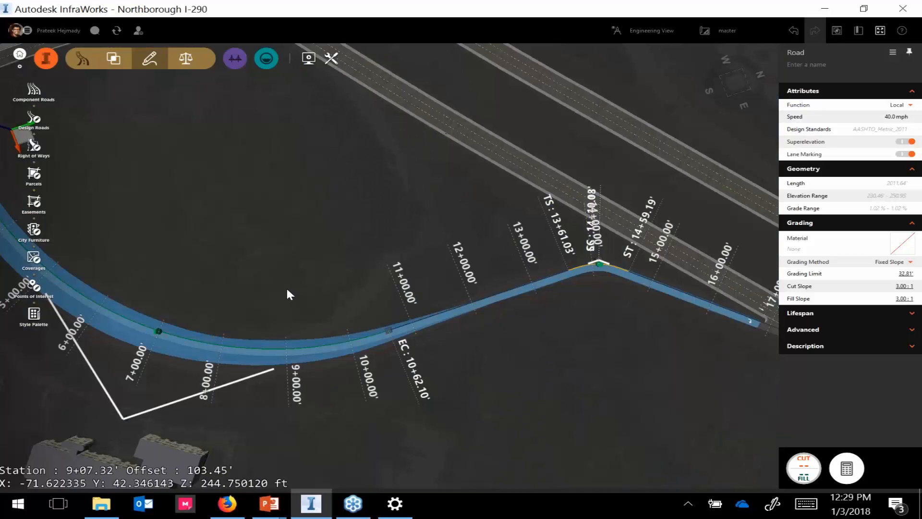
Step: Set the ramp road's design speed back to 15 mph
left_click(897, 117)
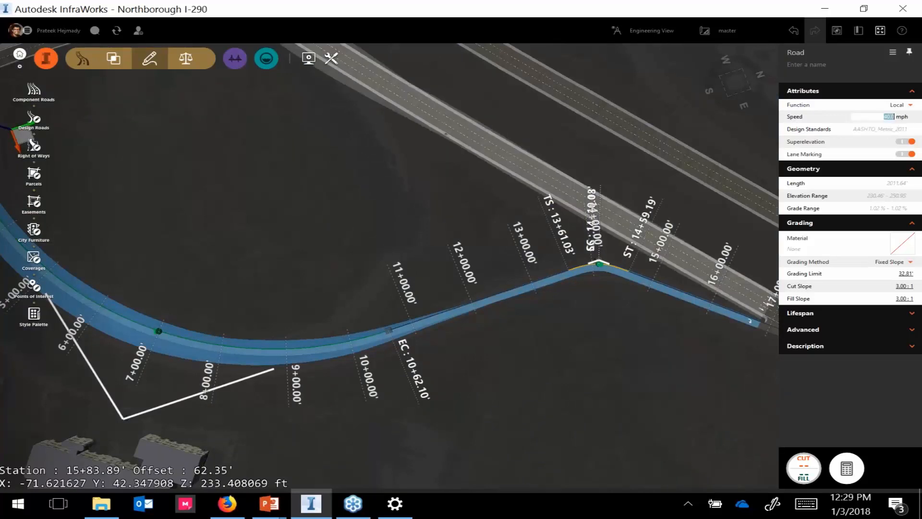
type("15")
key("Return")
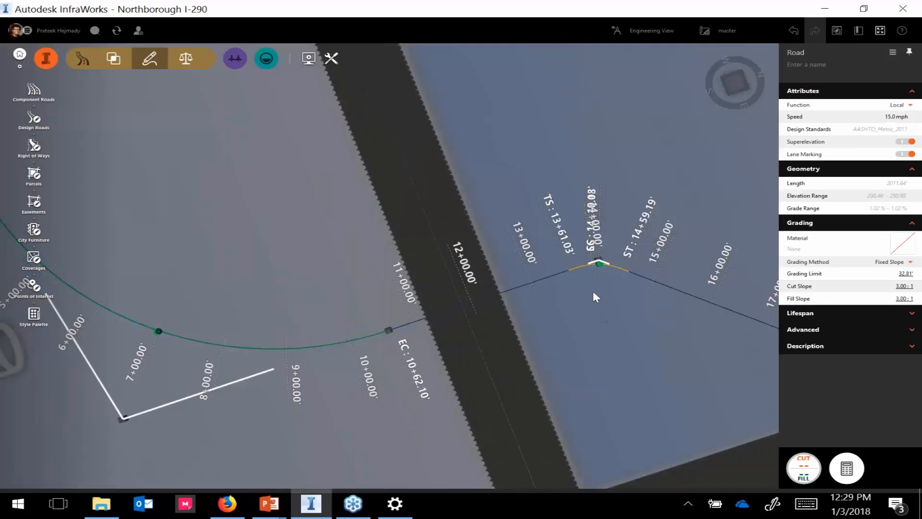
Step: Set the spiral-in length of the small spiral-curve-spiral beside the highway to 35 ft
middle_click_drag(594, 287, 441, 327)
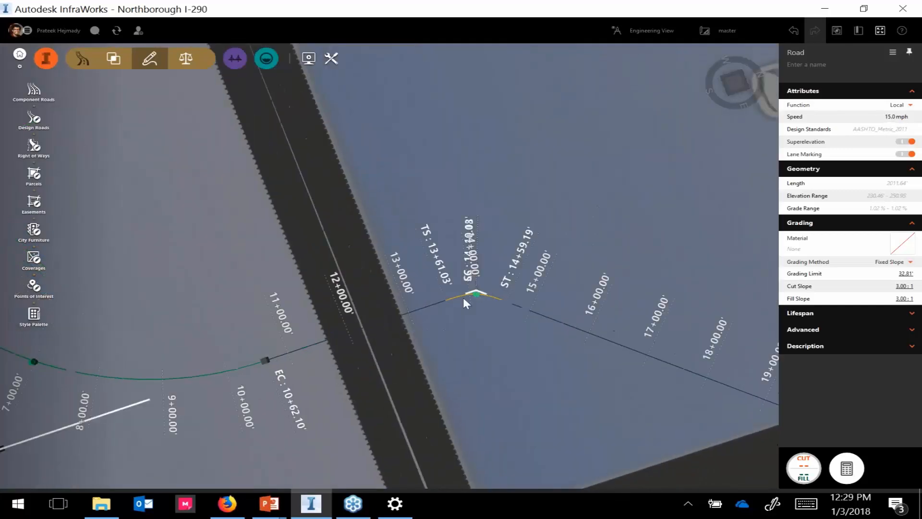
scroll(463, 298, "up", 2)
scroll(487, 309, "up", 3)
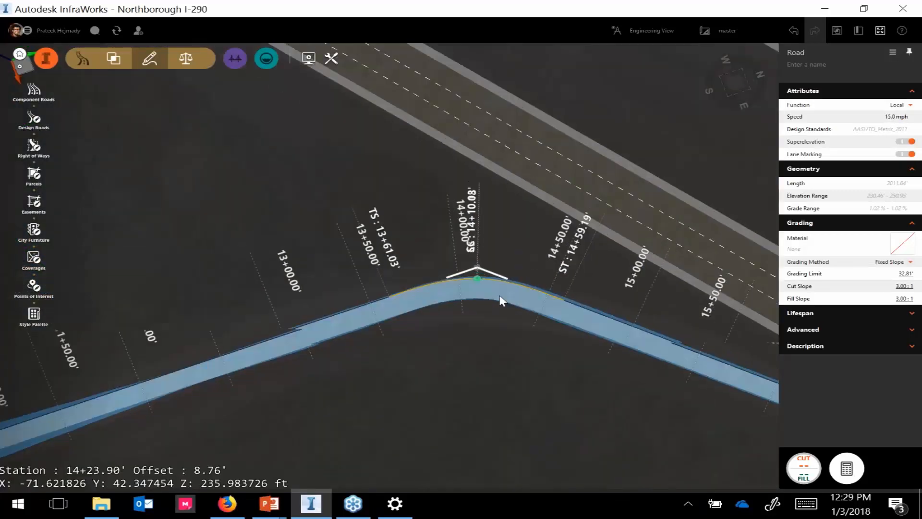
middle_click_drag(492, 331, 447, 376)
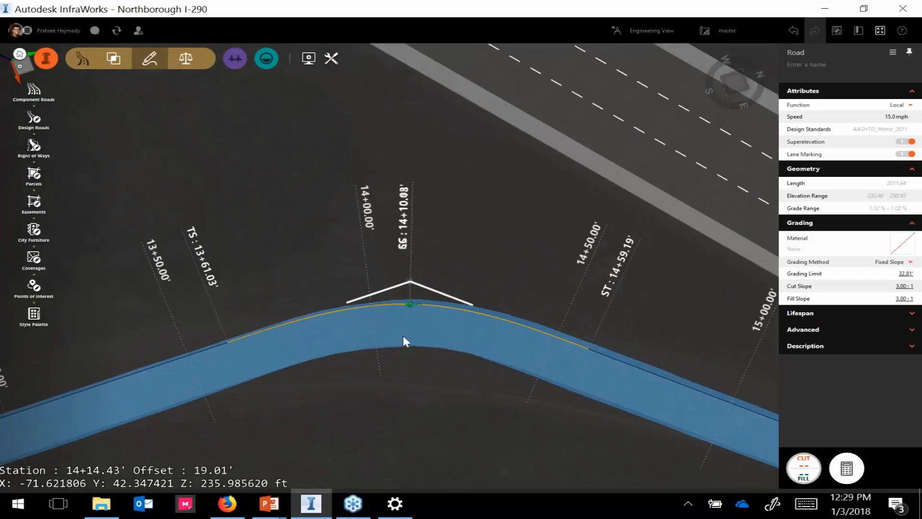
left_click(393, 305)
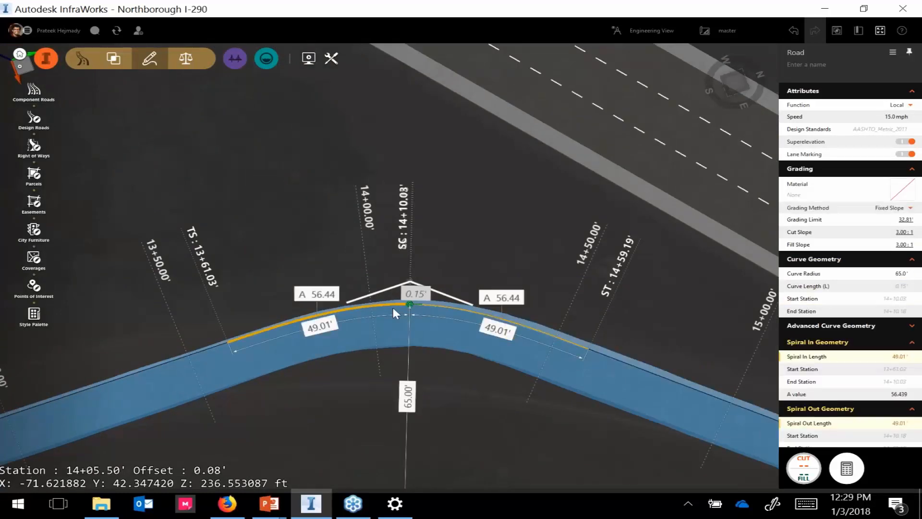
middle_click_drag(430, 379, 374, 320)
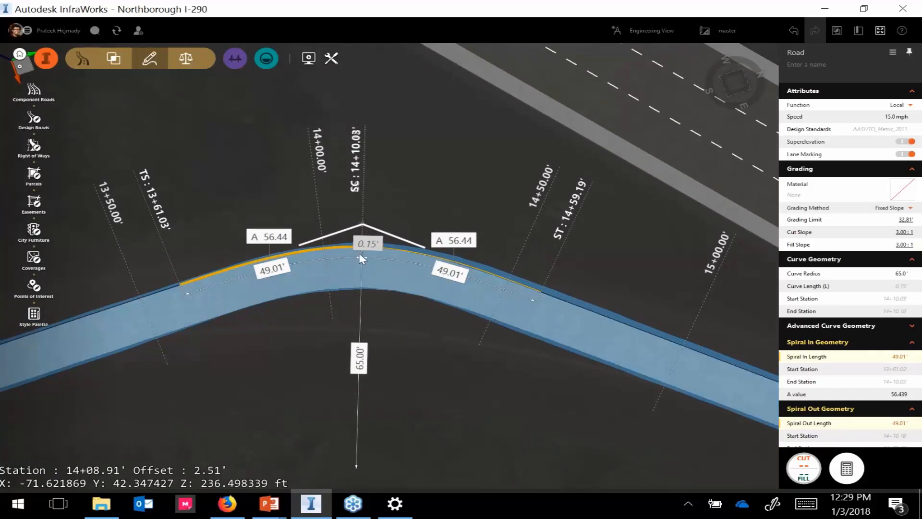
scroll(358, 253, "up", 3)
scroll(359, 240, "up", 3)
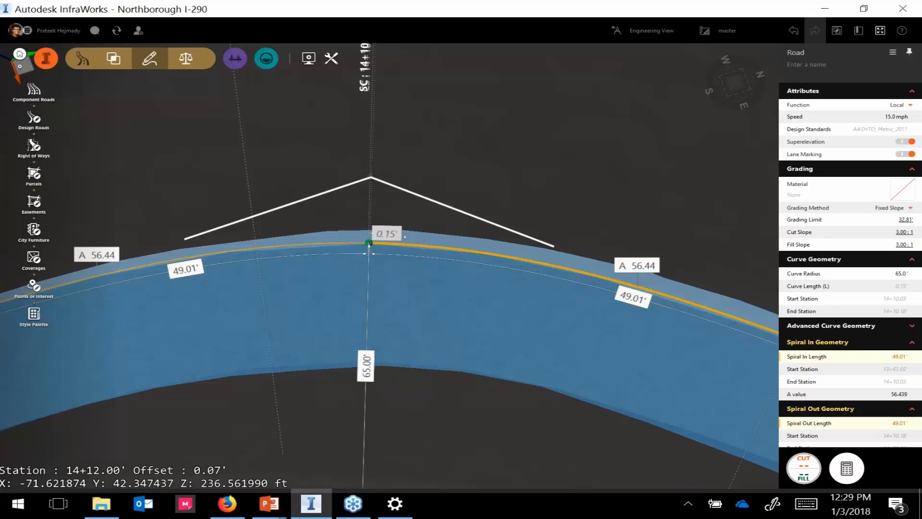
scroll(390, 243, "down", 5)
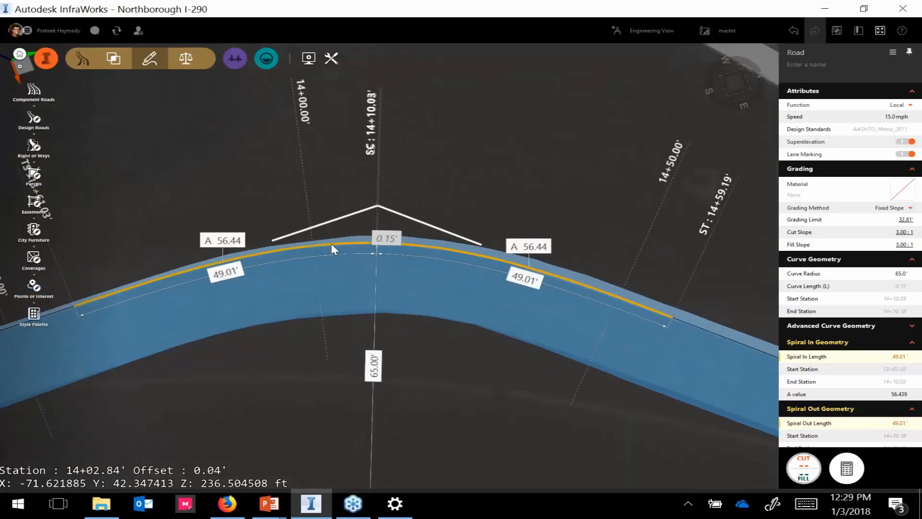
left_click(225, 272)
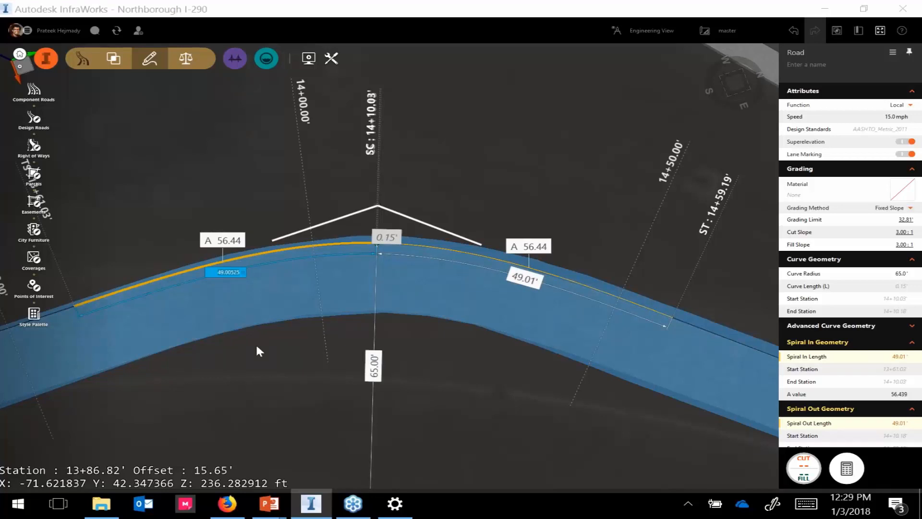
type("35")
left_click(256, 346)
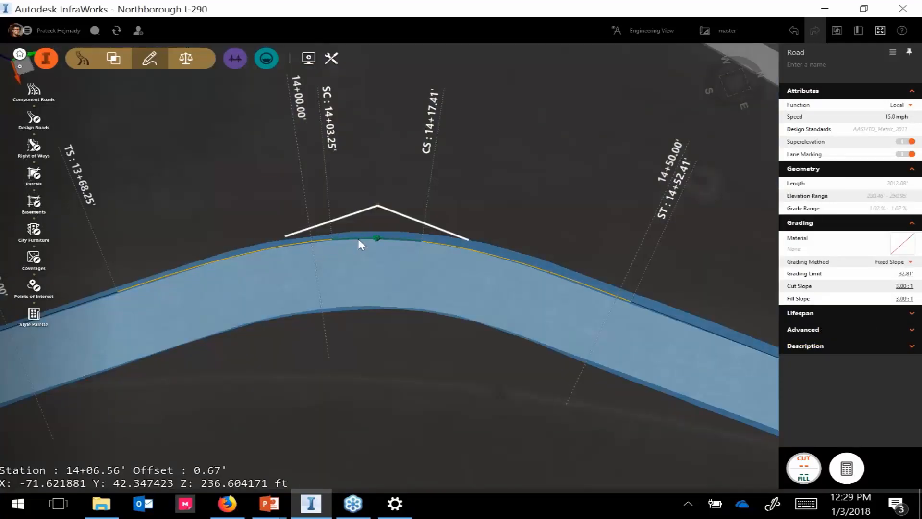
Step: Set the spiral-in A value of the small spiral-curve-spiral beside the highway to 45
left_click(356, 238)
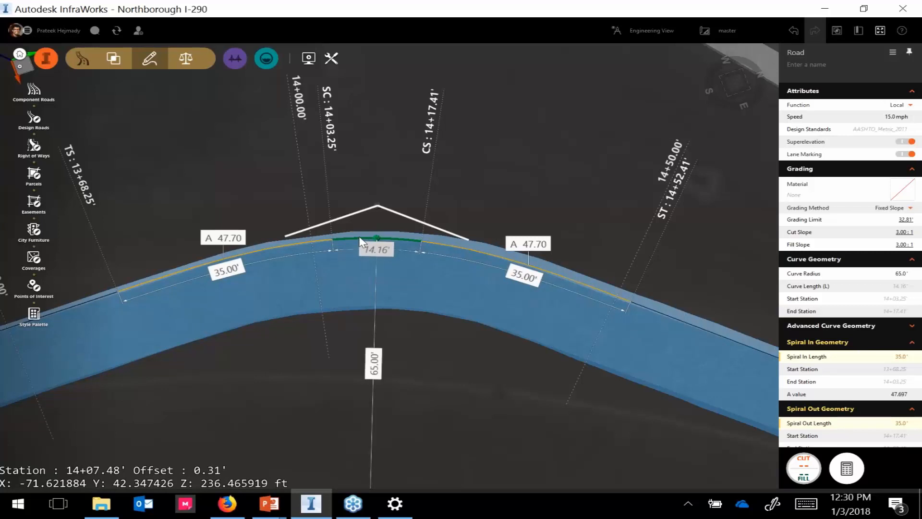
left_click(212, 239)
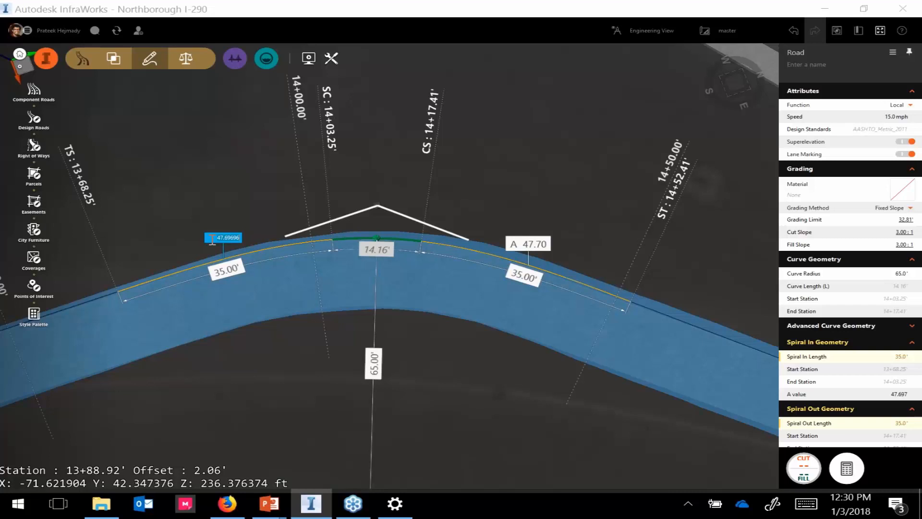
type("45")
key("Return")
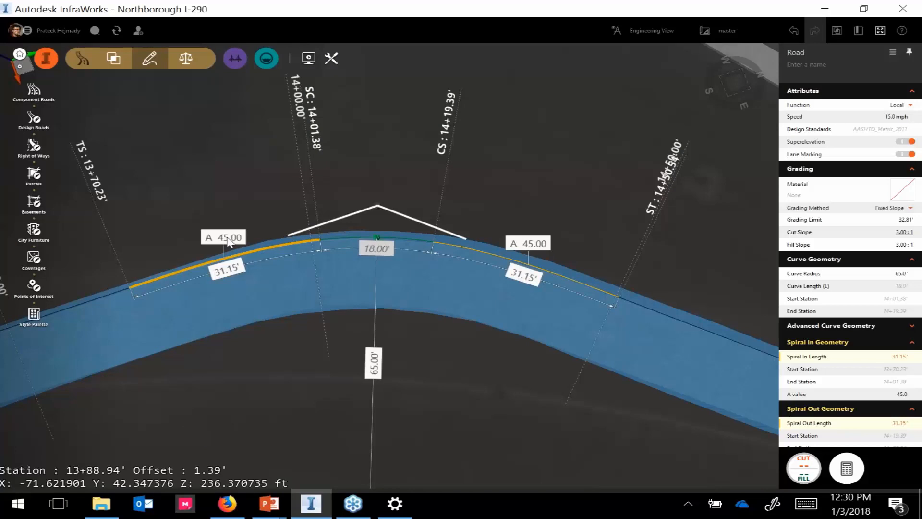
Step: Cycle through the editable on-canvas dimensions of the small spiral-curve-spiral, covering its A values, spiral lengths and curve radius
left_click(239, 242)
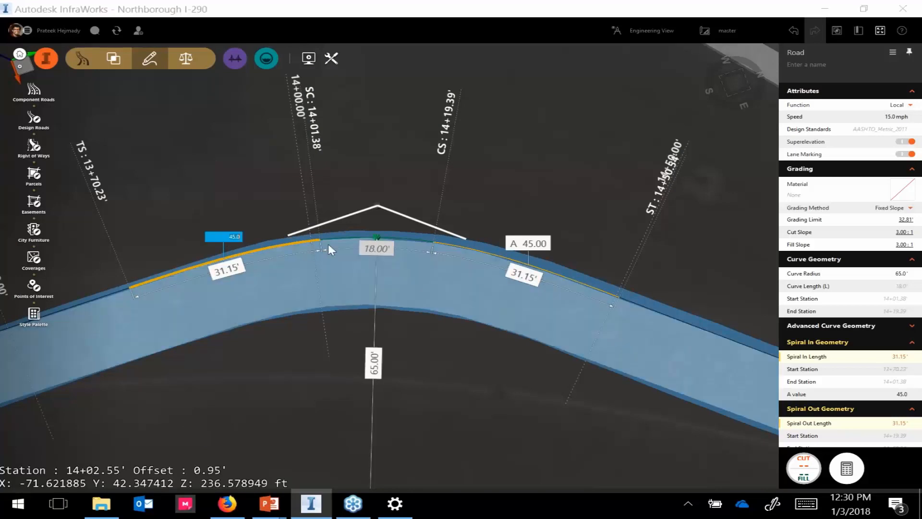
key("Tab")
key("Tab")
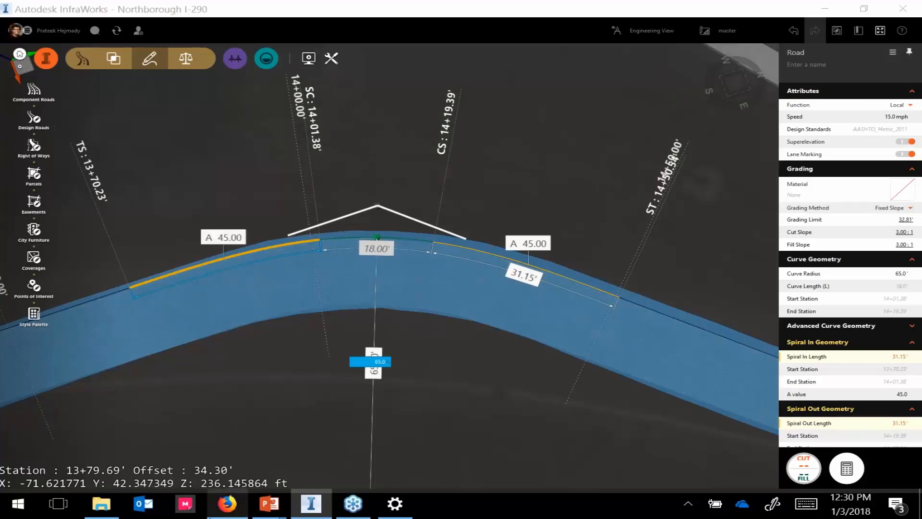
key("Tab")
key("Tab")
key("Tab")
key("Tab")
key("Tab")
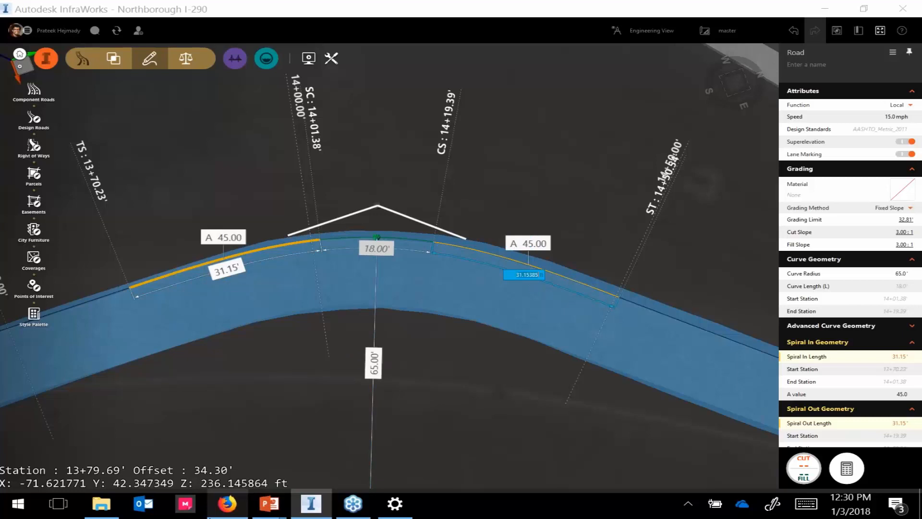
key("Tab")
key("Tab")
key("Tab")
key("Tab")
key("Tab")
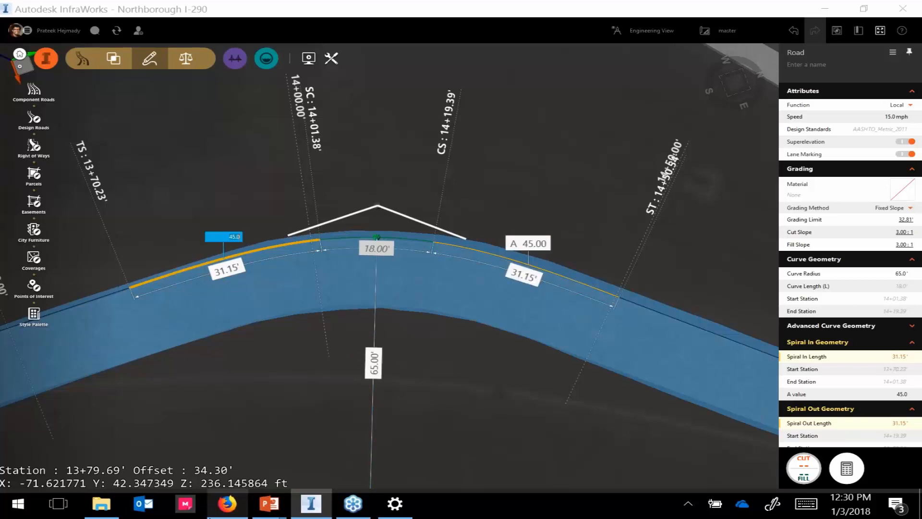
Step: Set the radius of the selected road curve between the two spirals to 66 ft
mouse_move(229, 502)
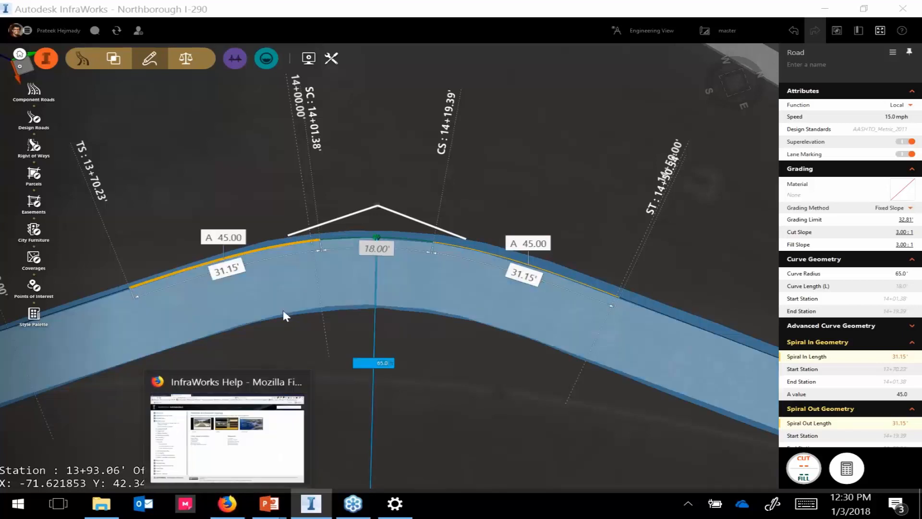
key("Tab")
key("Tab")
key("Tab")
key("Tab")
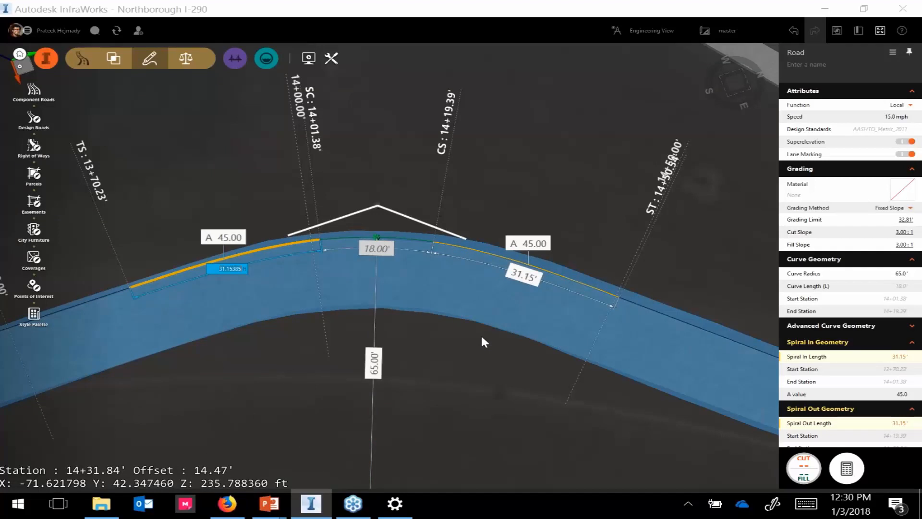
key("Tab")
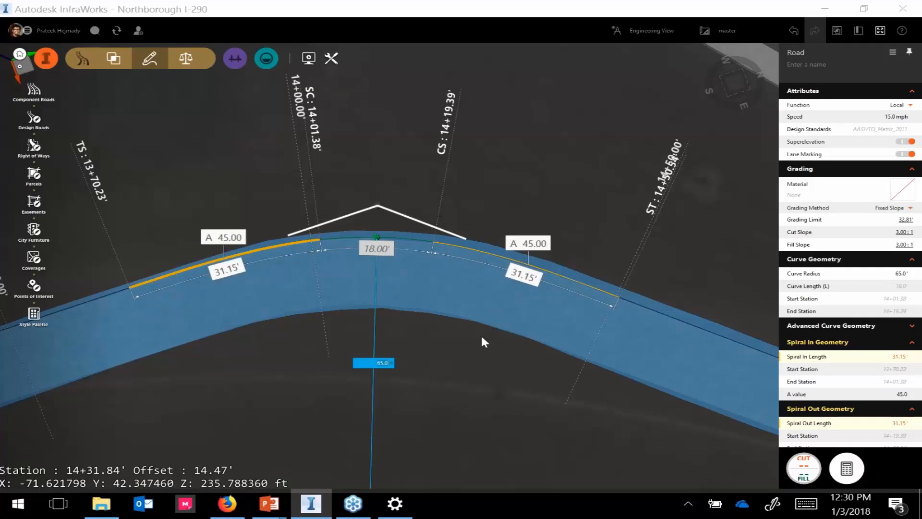
key("Tab")
key("Tab")
key("Tab")
key("Tab")
key("Tab")
key("Tab")
type("6")
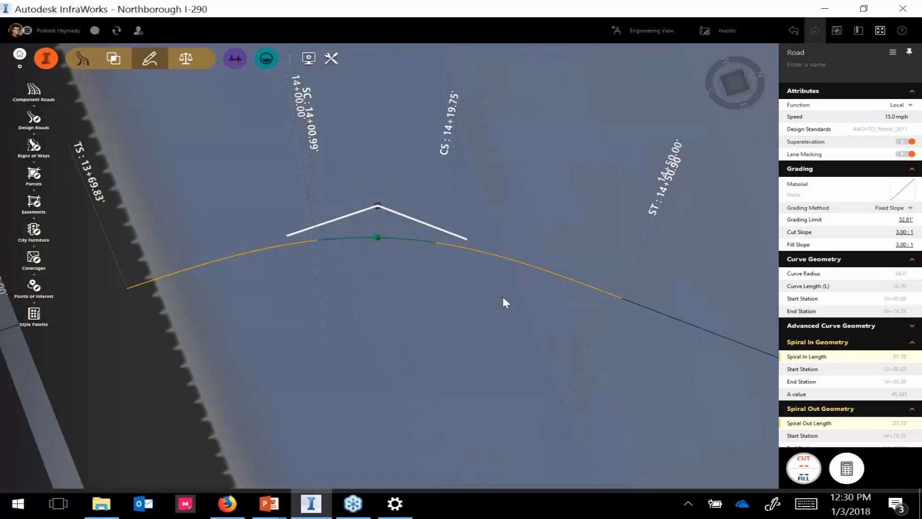
left_click(503, 258)
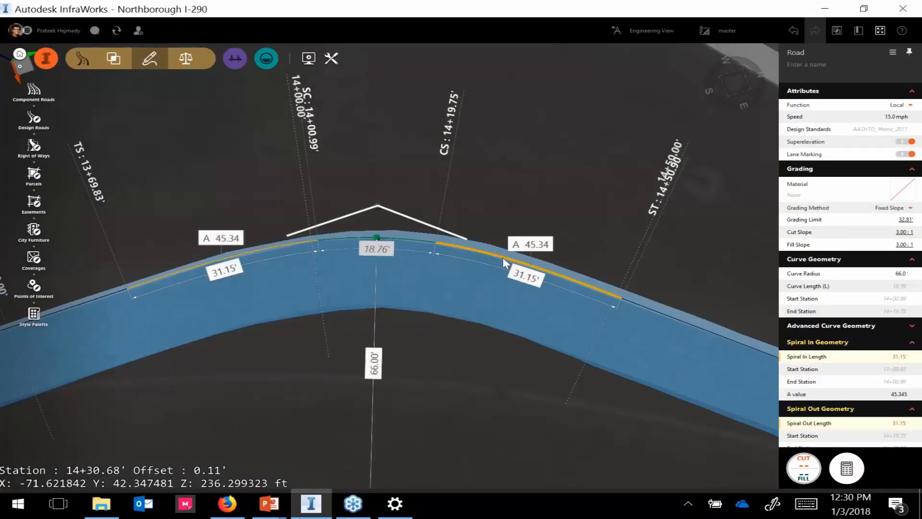
Step: Leave the spiral curve road and switch the model display to Conceptual View
mouse_move(895, 356)
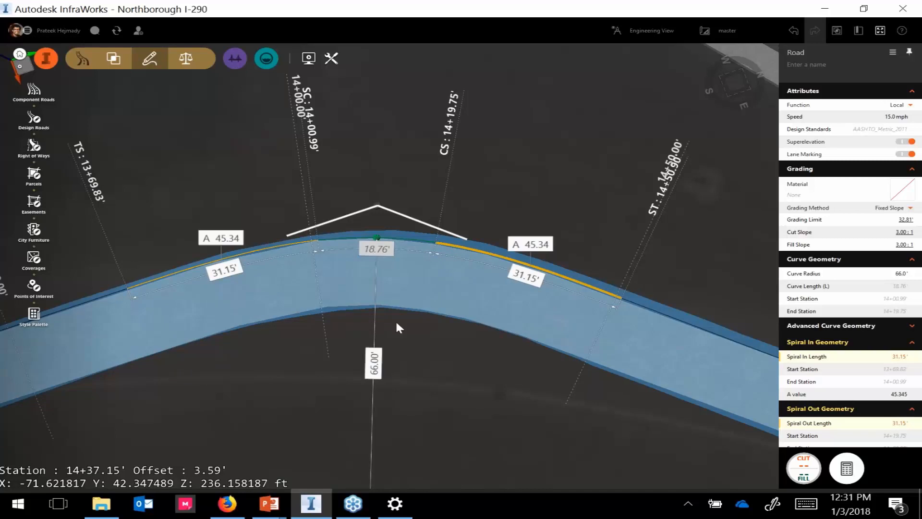
scroll(395, 320, "down", 4)
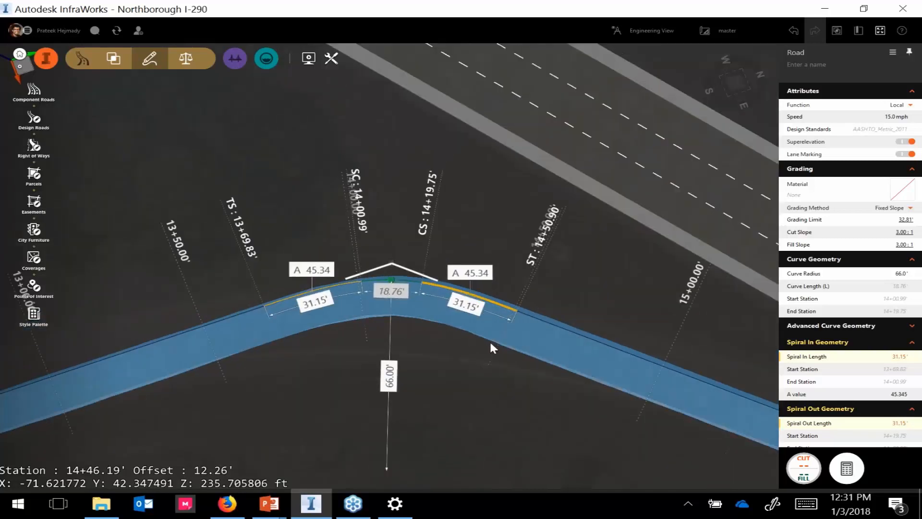
left_click_drag(505, 351, 438, 387)
scroll(438, 398, "down", 2)
scroll(436, 397, "down", 3)
middle_click_drag(291, 237, 629, 331)
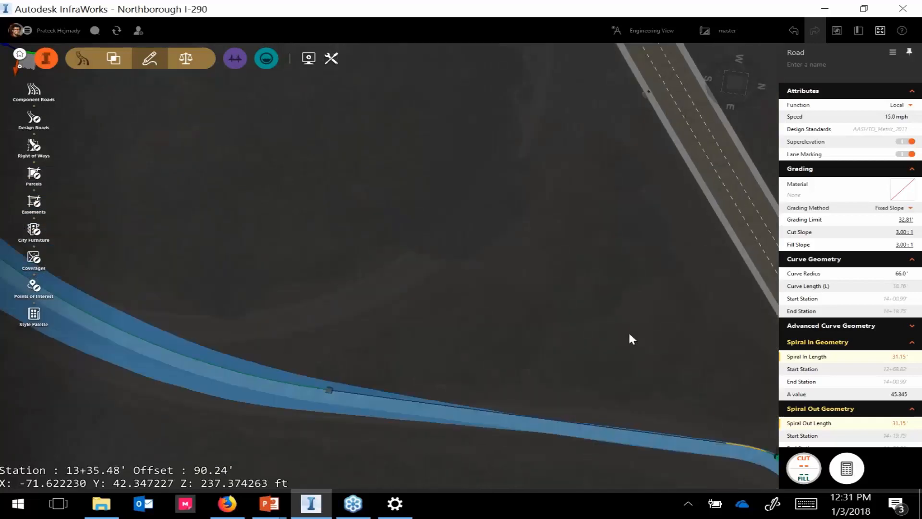
scroll(509, 311, "down", 3)
scroll(362, 270, "down", 2)
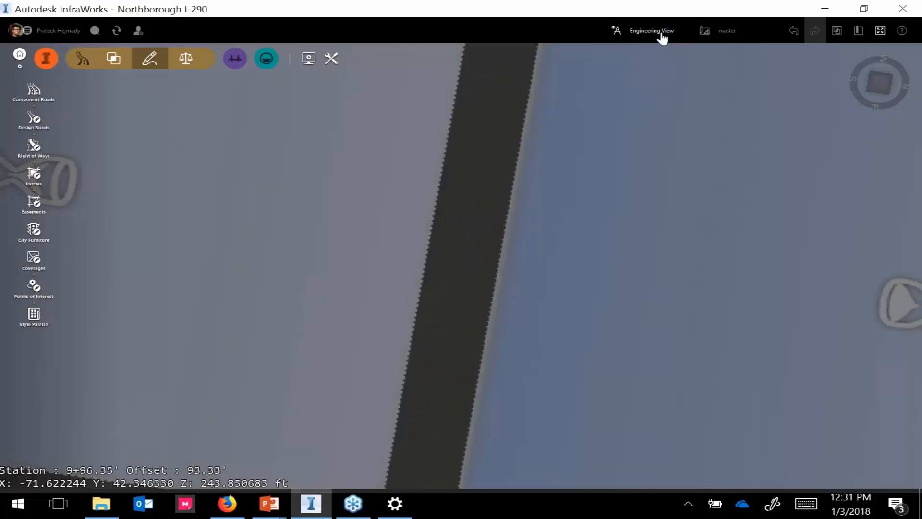
left_click(662, 33)
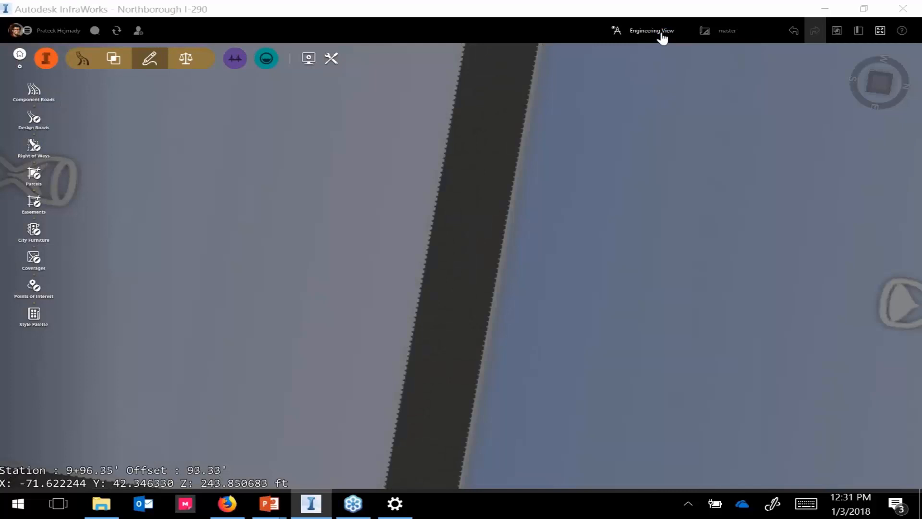
left_click(664, 49)
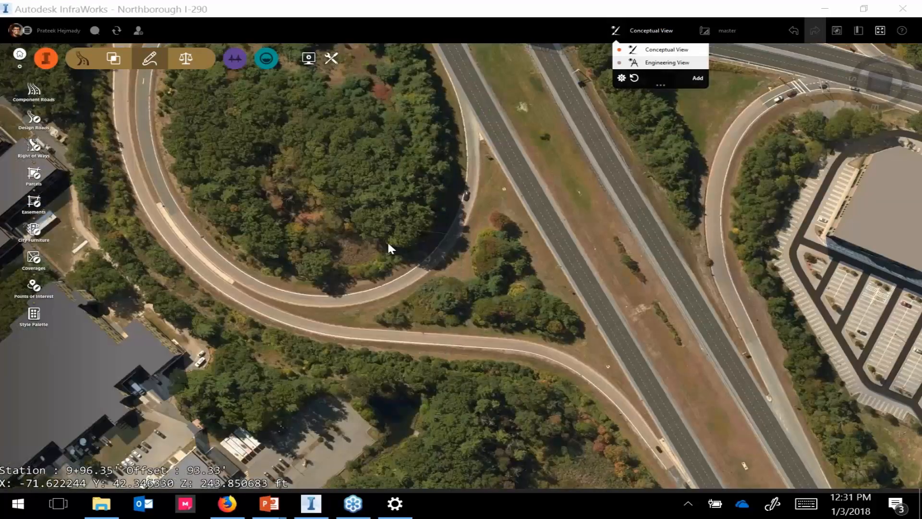
Step: Start an element-based component road where the loop ramp leaves the highway and draw its first Curve element along the ramp
left_click_drag(388, 240, 607, 248)
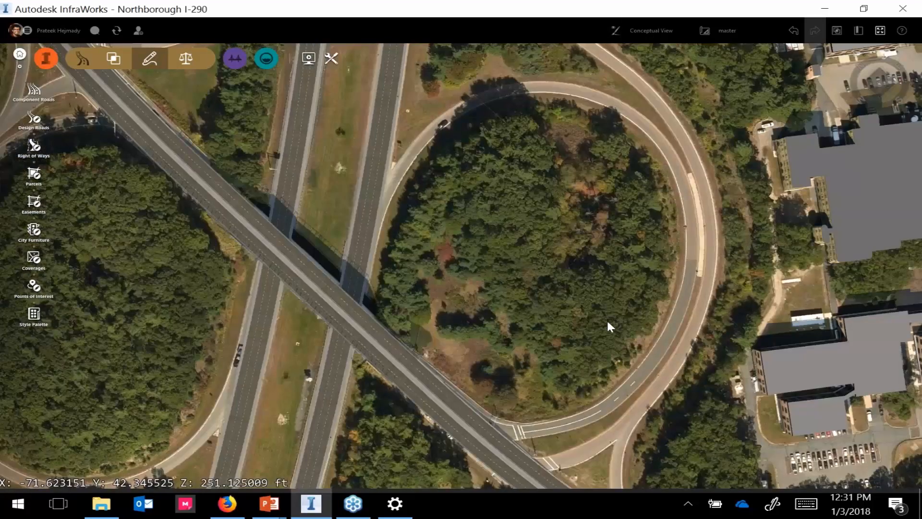
left_click_drag(608, 322, 572, 334)
left_click(34, 91)
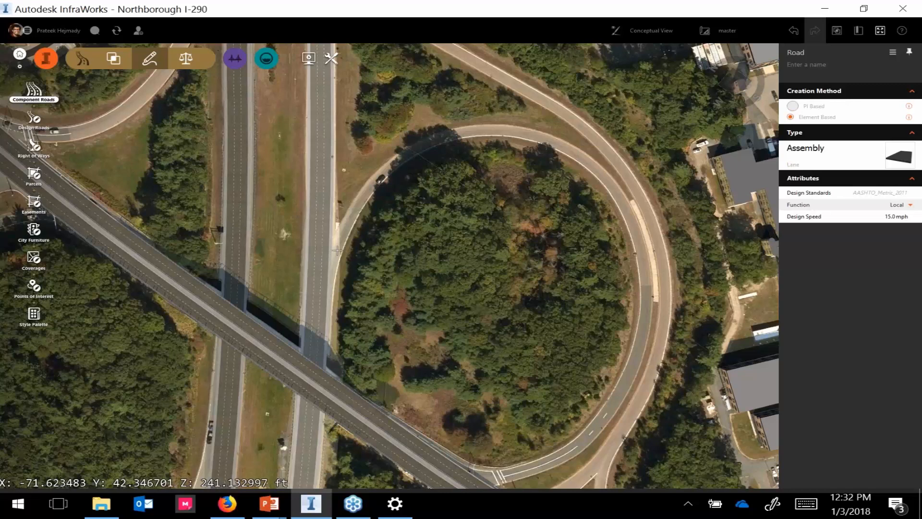
left_click(337, 251)
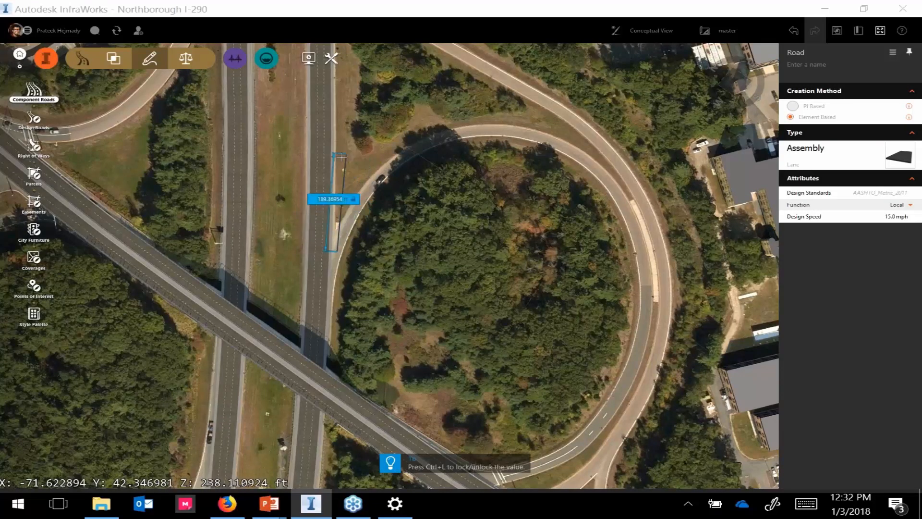
right_click(379, 166)
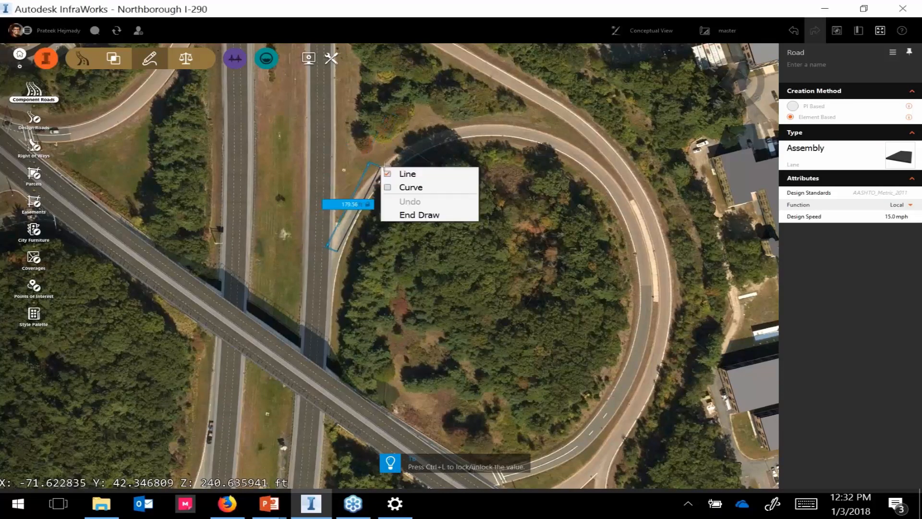
left_click(384, 189)
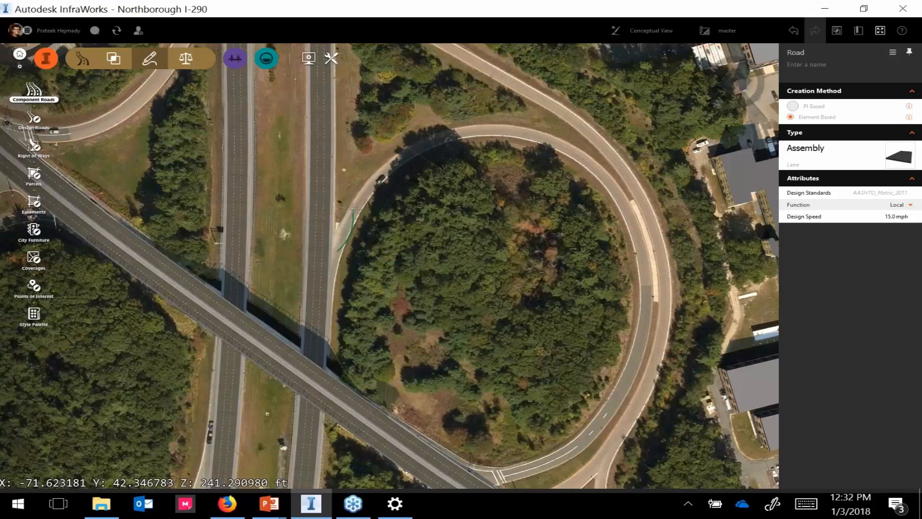
left_click(423, 145)
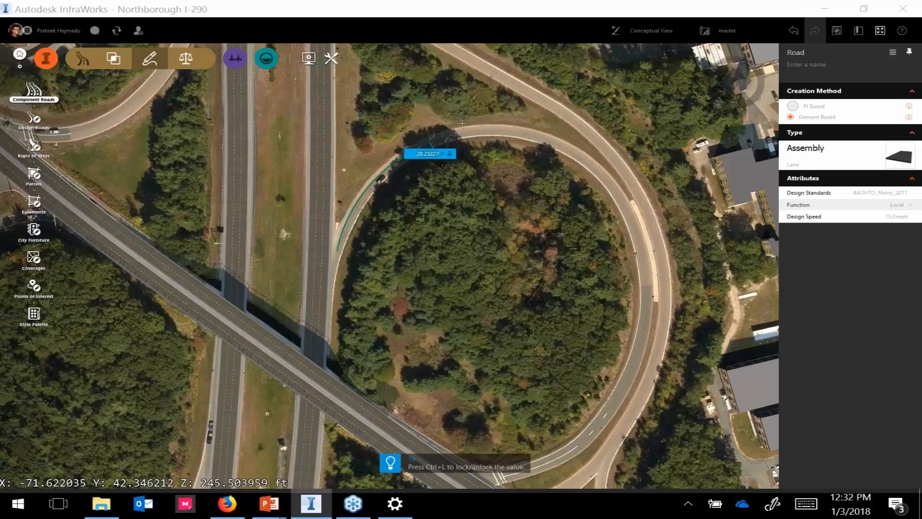
Step: Extend the road with two further Curve elements following the loop ramp around its far side
right_click(442, 128)
left_click(476, 162)
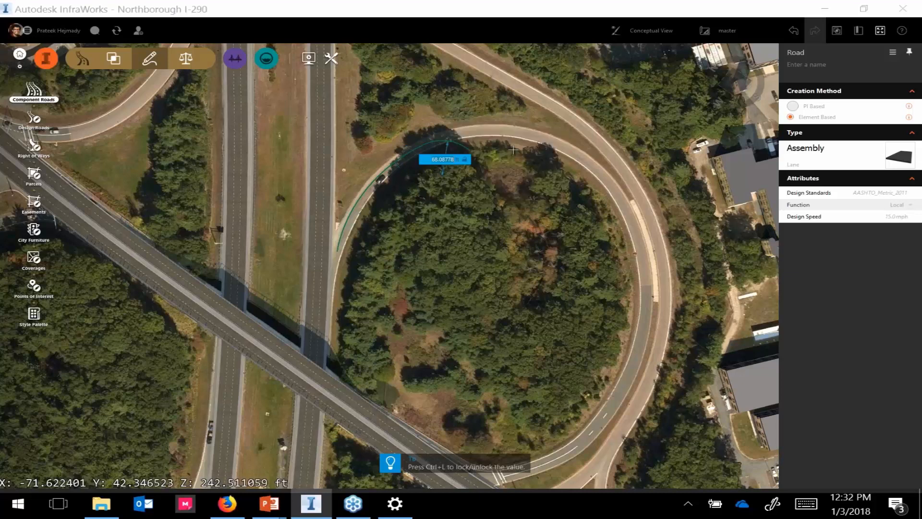
left_click(608, 183)
right_click(623, 205)
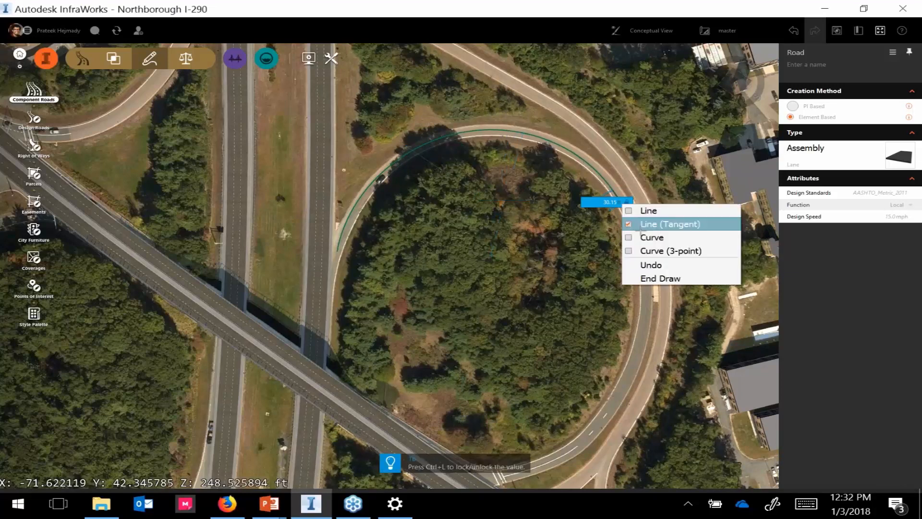
left_click(646, 238)
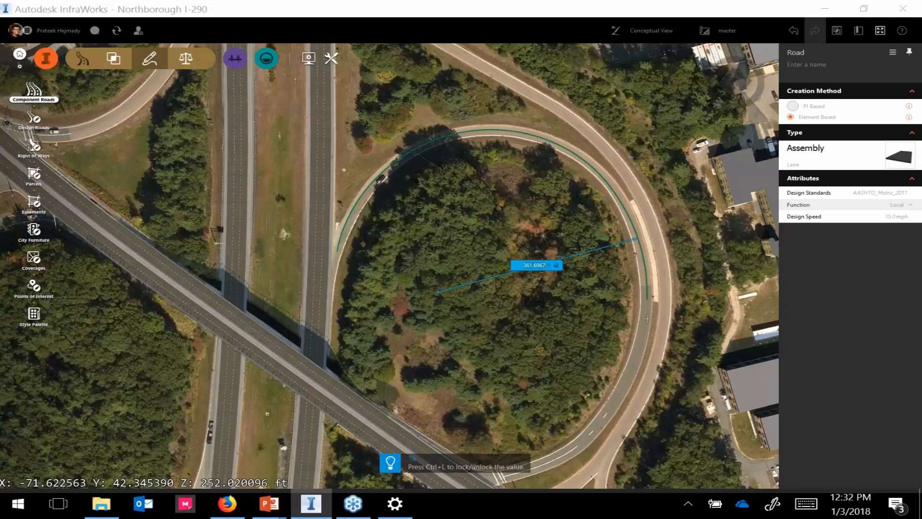
left_click(626, 374)
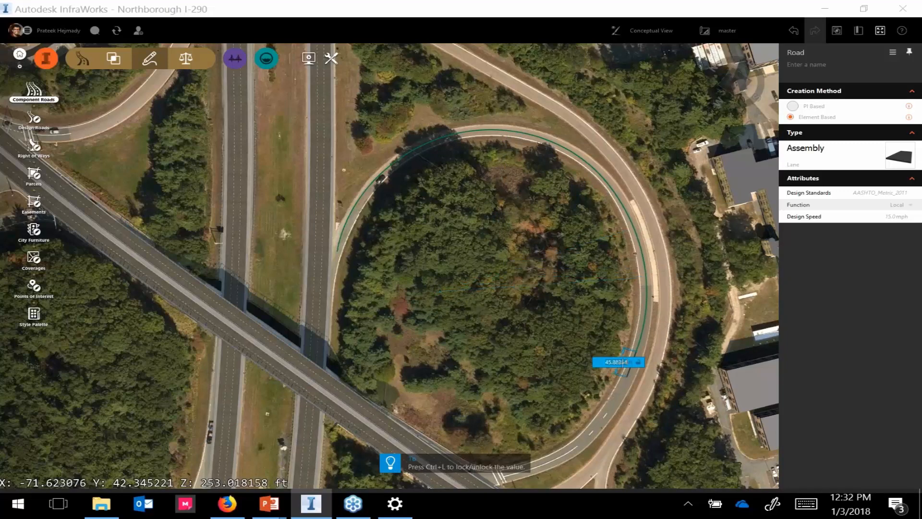
Step: Continue the road with two more Curve elements along the ramp to the overpass road and finish drawing
middle_click_drag(624, 362, 620, 342)
middle_click_drag(602, 410, 661, 246)
right_click(661, 246)
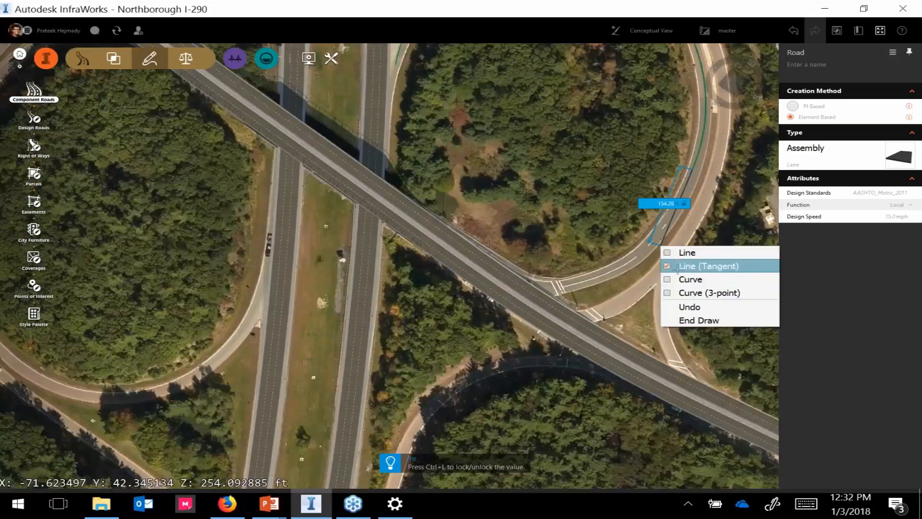
left_click(690, 280)
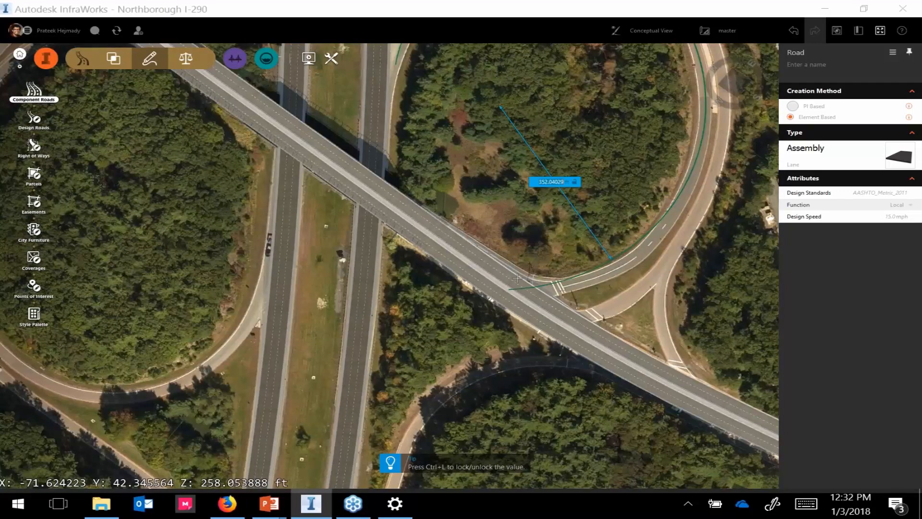
right_click(643, 252)
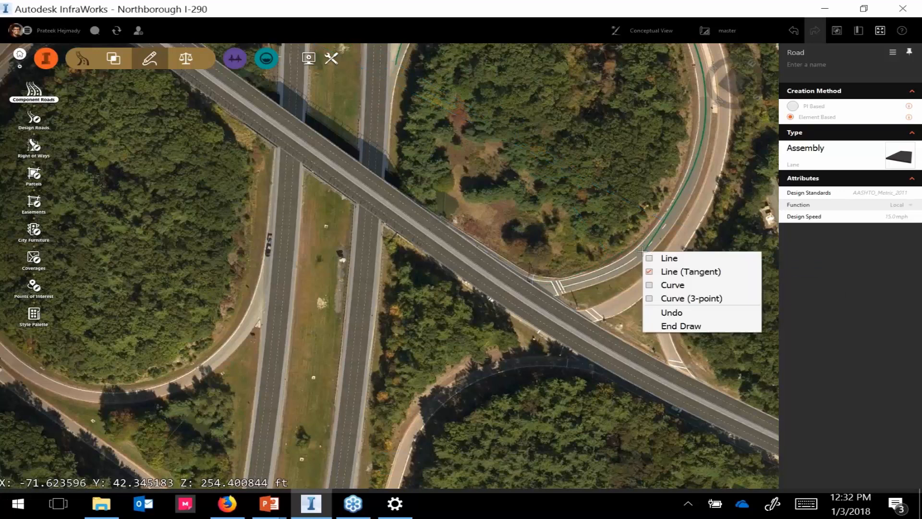
left_click(653, 285)
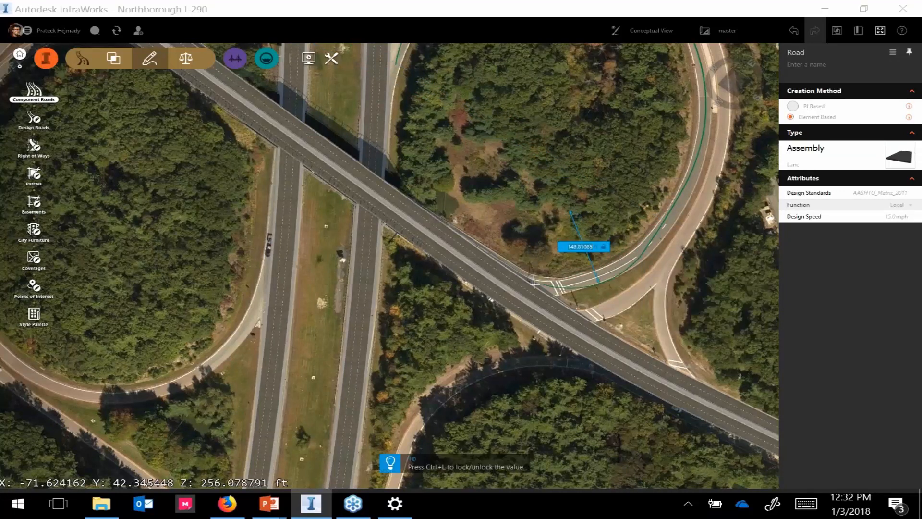
left_click(507, 273)
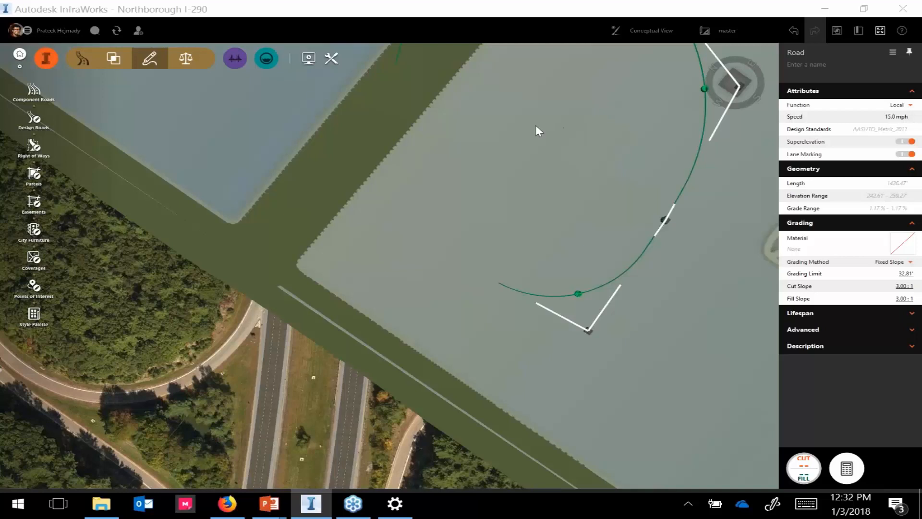
Step: Adjust the intersection point of the new road's second curve to fine-tune its alignment along the loop ramp
left_click_drag(535, 125, 750, 180)
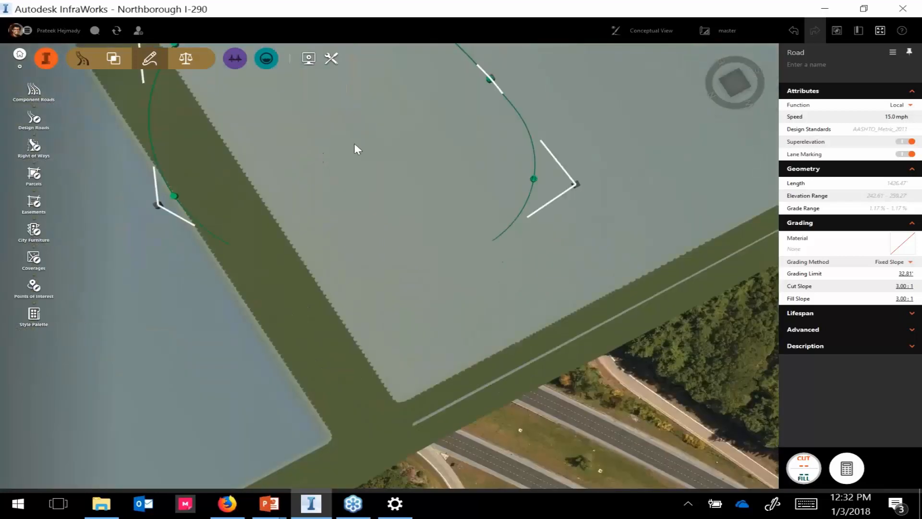
middle_click_drag(354, 156, 425, 370)
scroll(373, 321, "down", 2)
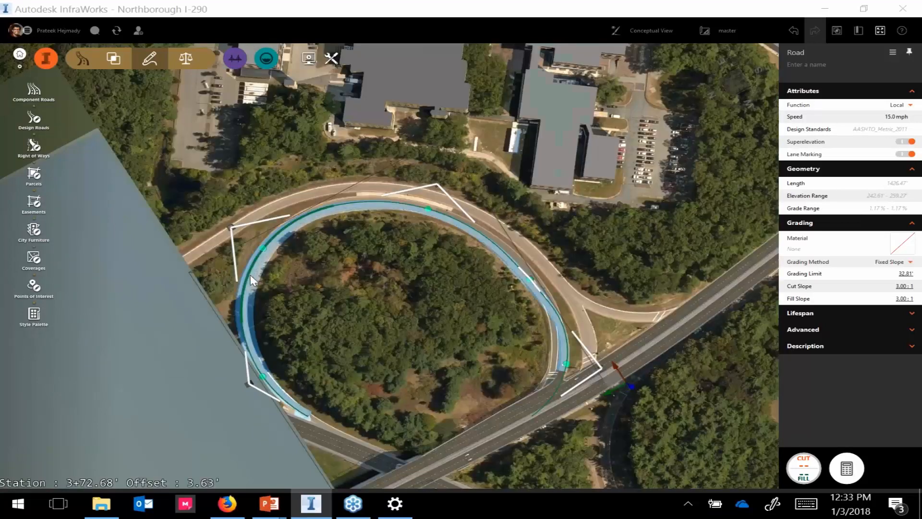
left_click_drag(305, 307, 304, 339)
left_click_drag(321, 281, 483, 319)
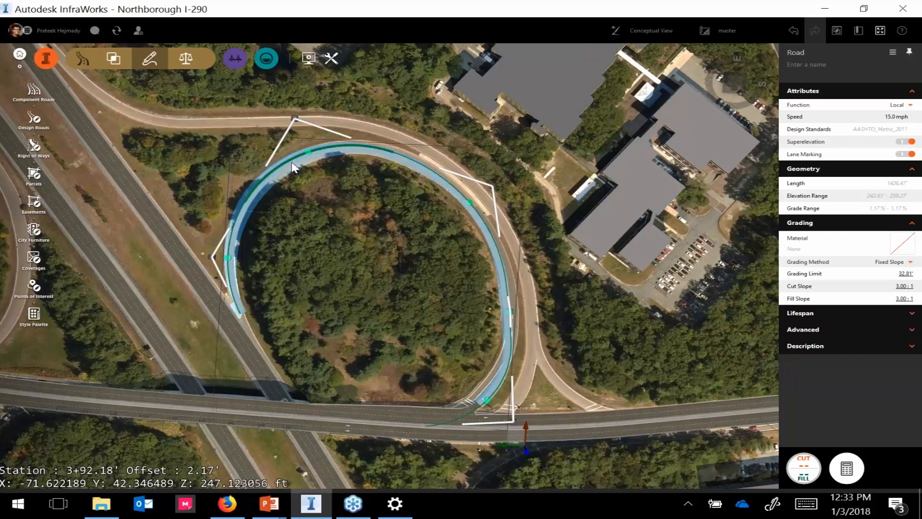
left_click_drag(299, 191, 279, 210)
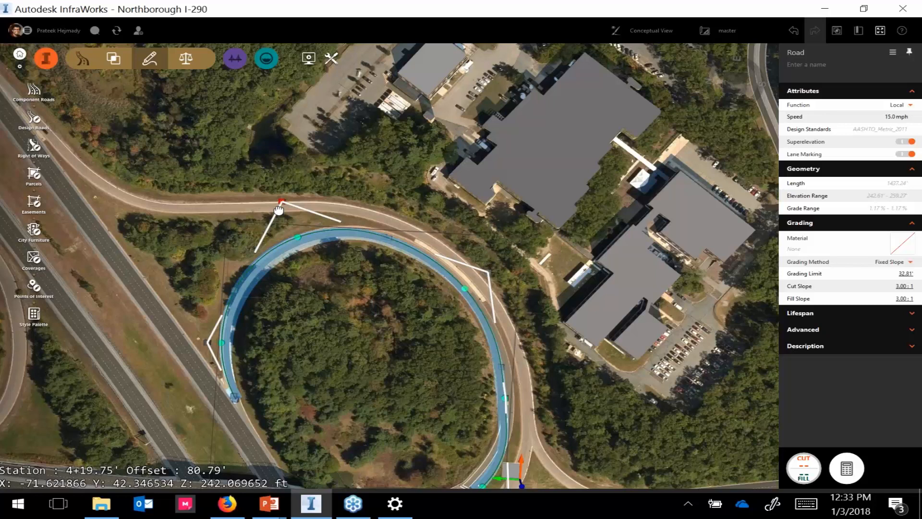
left_click_drag(279, 209, 271, 229)
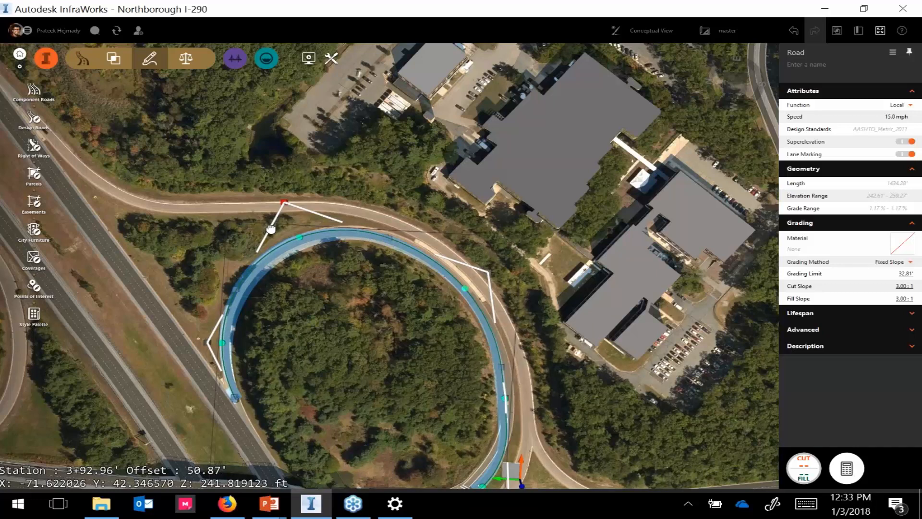
mouse_move(271, 228)
left_mouse_down()
mouse_move(259, 227)
mouse_move(268, 229)
left_mouse_up()
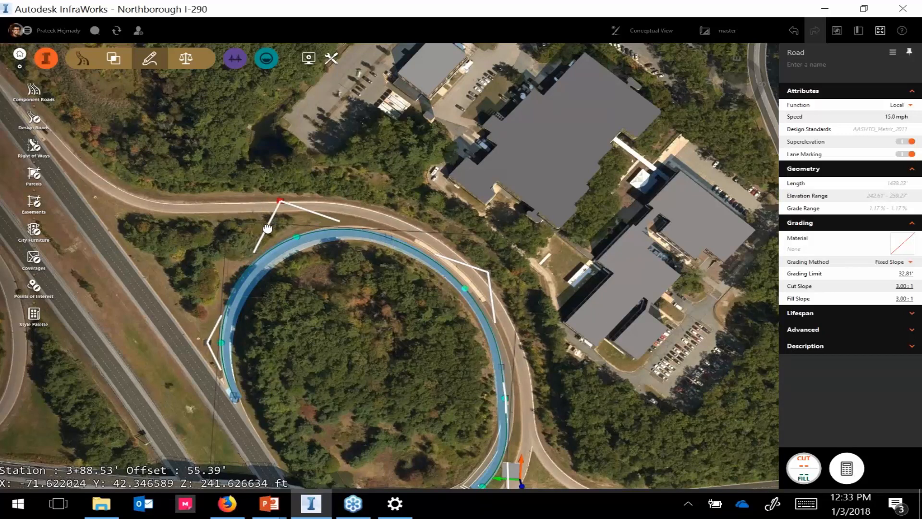
left_click_drag(268, 229, 270, 228)
scroll(482, 459, "up", 10)
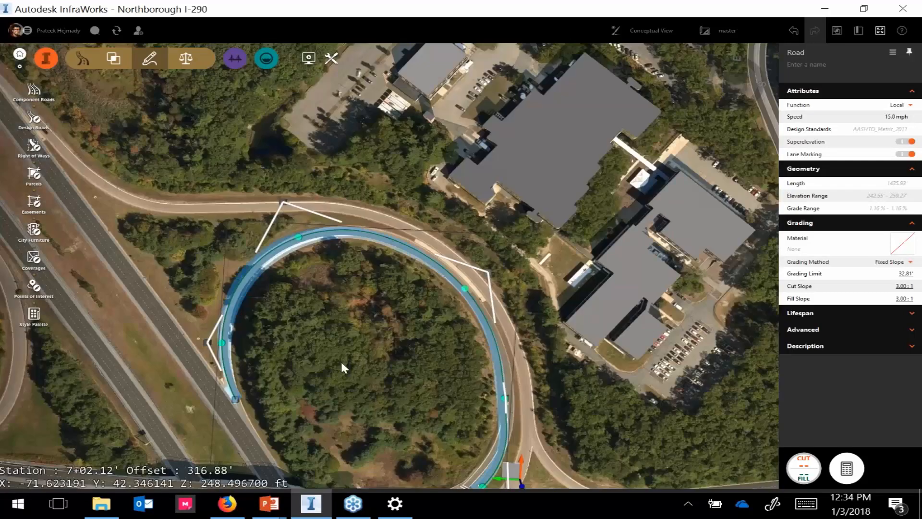
left_click_drag(336, 347, 340, 189)
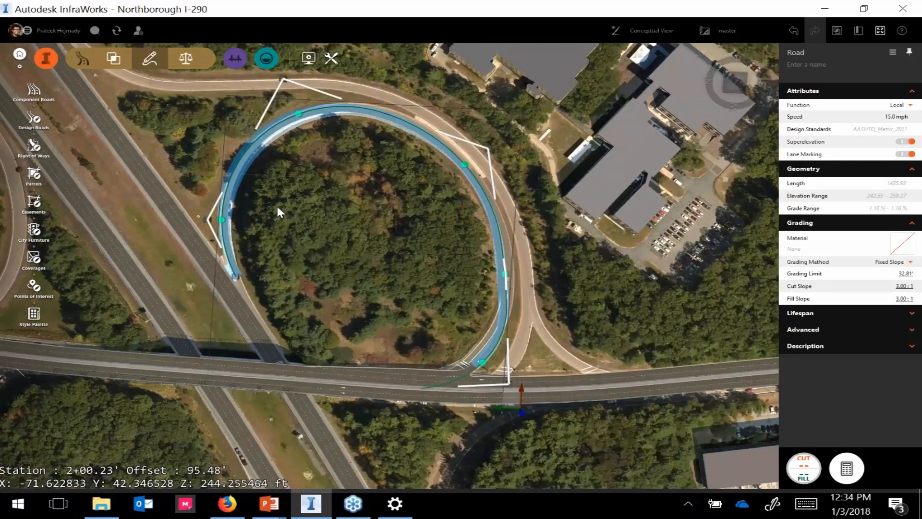
left_click_drag(271, 205, 303, 215)
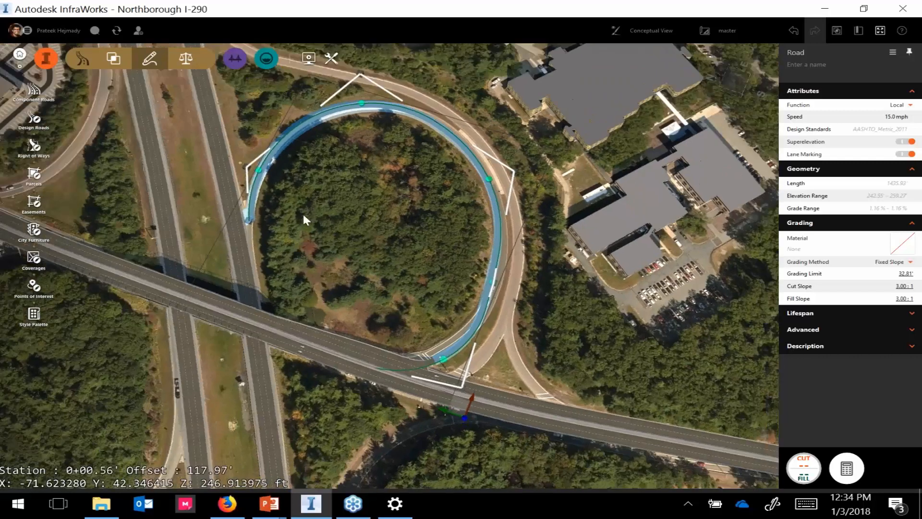
Step: Start an element-based component road in the woods beside the other loop ramp and draw its first straight 600 ft long
scroll(303, 215, "down", 3)
middle_click_drag(368, 188, 357, 137)
middle_click_drag(211, 296, 466, 160)
left_click_drag(394, 336, 343, 375)
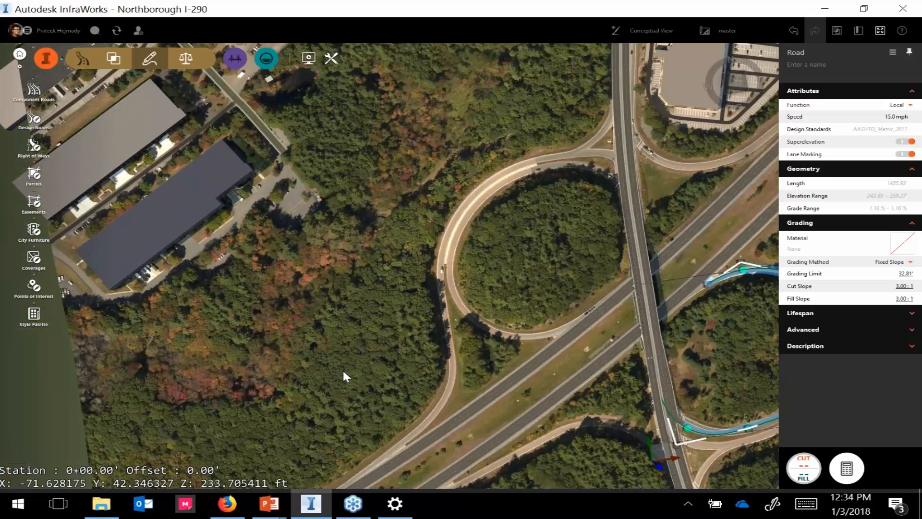
left_click(33, 90)
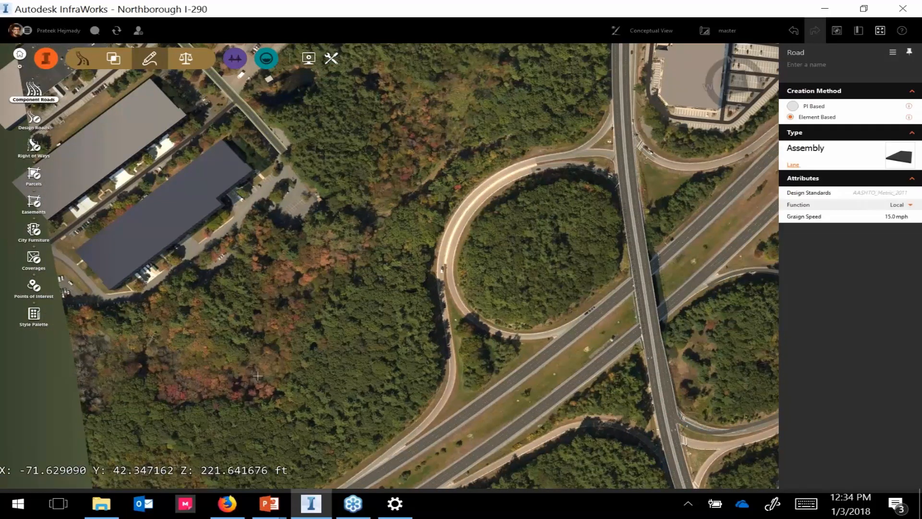
left_click(117, 399)
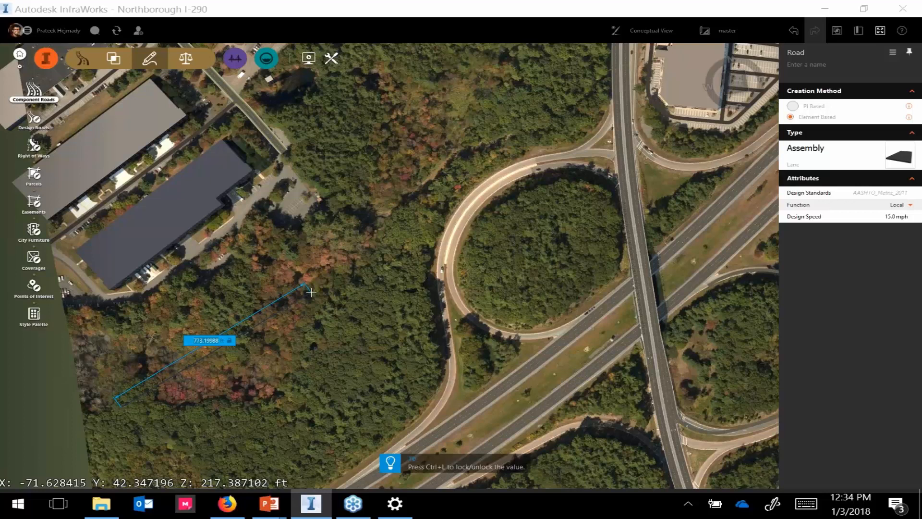
type("600")
key("Return")
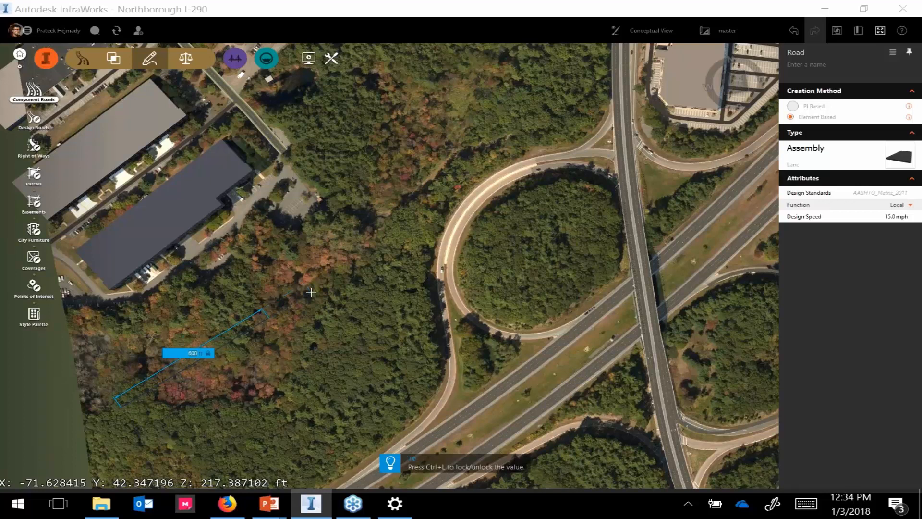
left_click(251, 290)
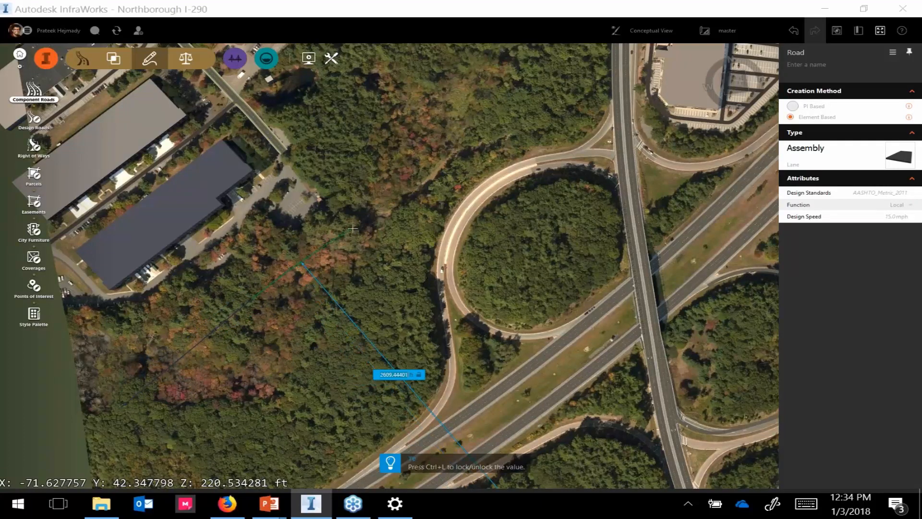
Step: Extend the road with a curve of 2500 ft radius and another of 530 ft radius, and finish drawing
type("2500.0")
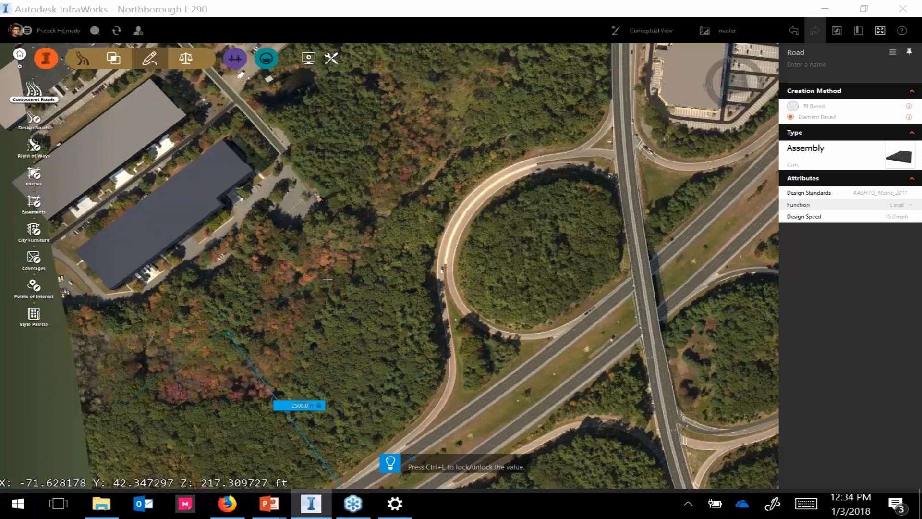
left_click(360, 231)
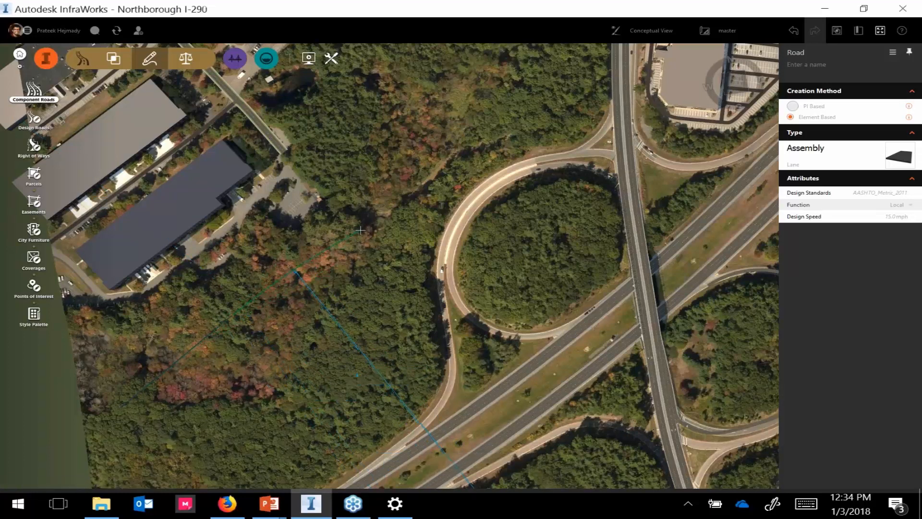
right_click(361, 231)
left_click(379, 237)
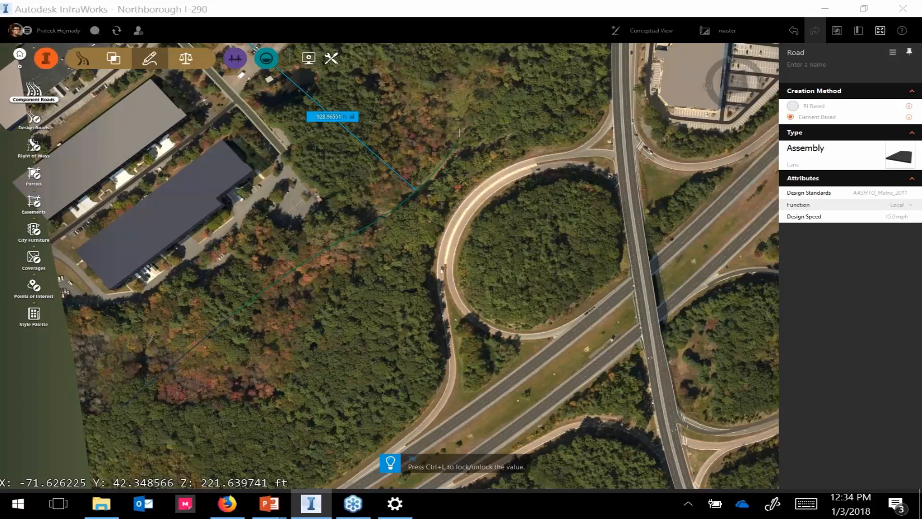
middle_click_drag(406, 148, 319, 334)
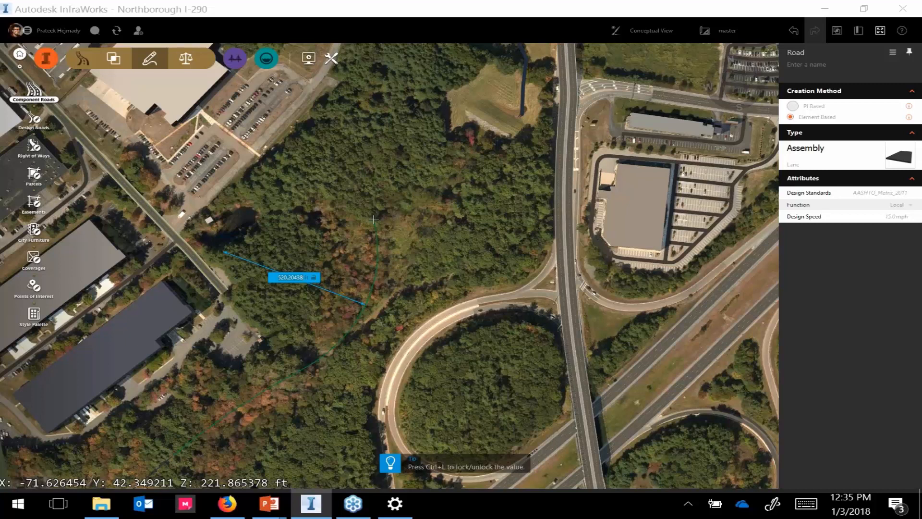
type("530")
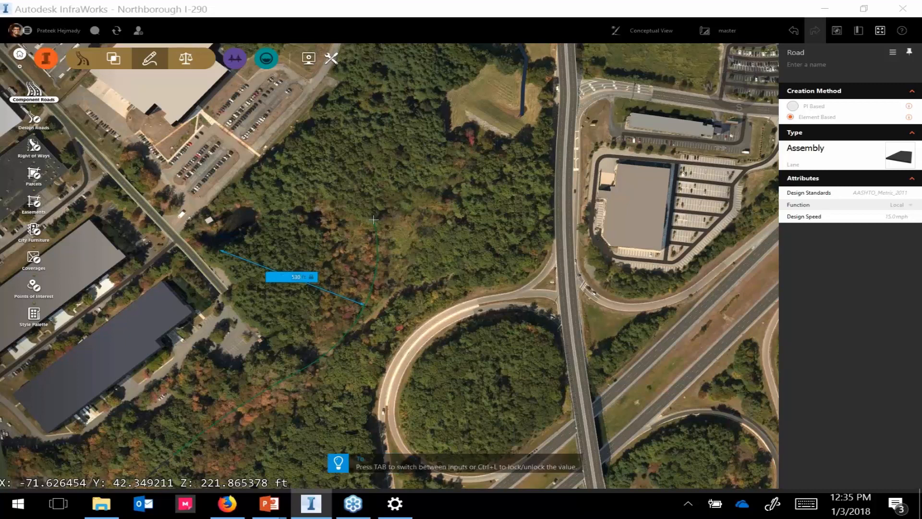
key("Return")
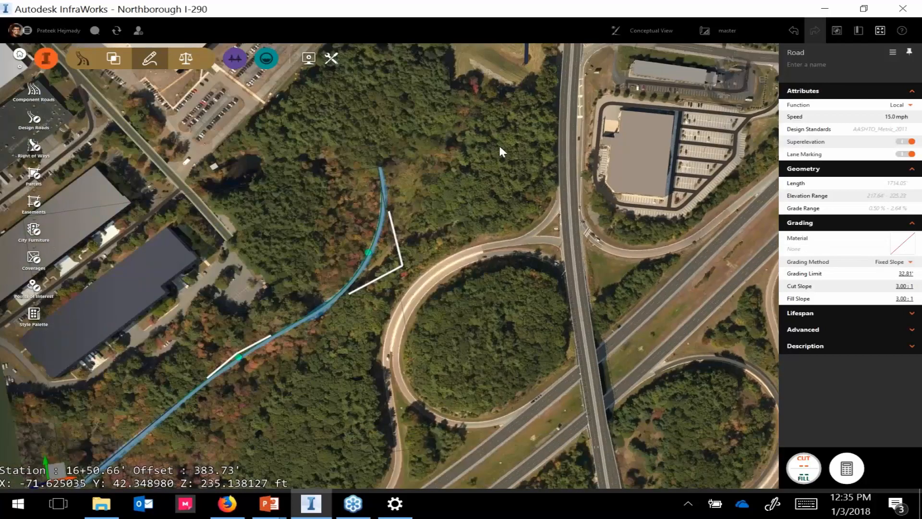
middle_click_drag(499, 147, 514, 89)
middle_click_drag(311, 354, 510, 497)
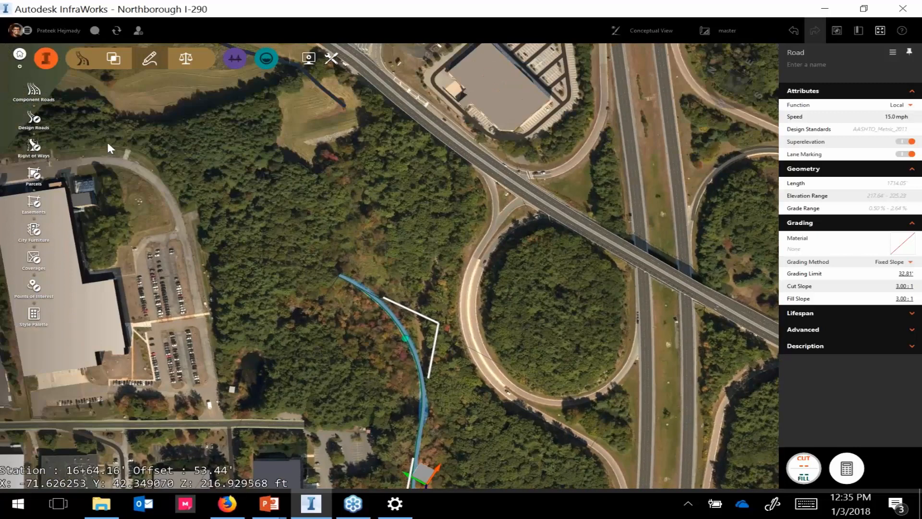
left_click(34, 90)
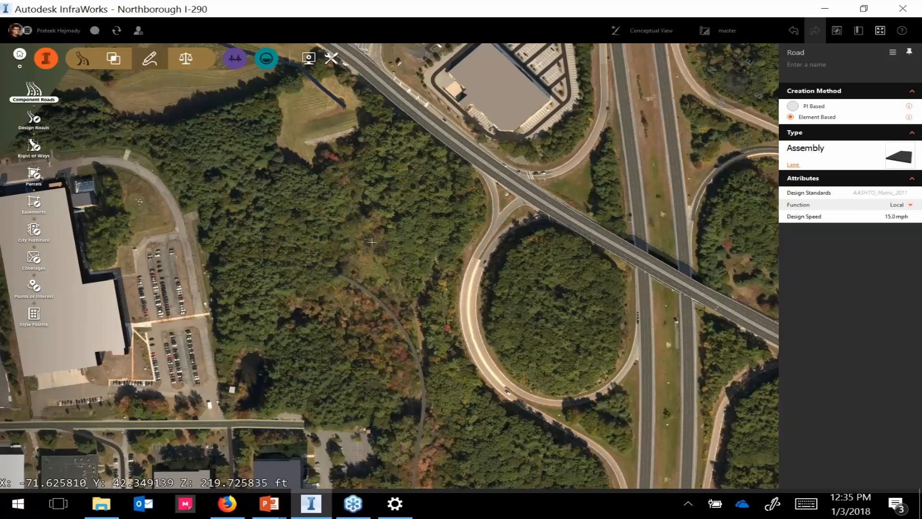
middle_click_drag(395, 267, 348, 173)
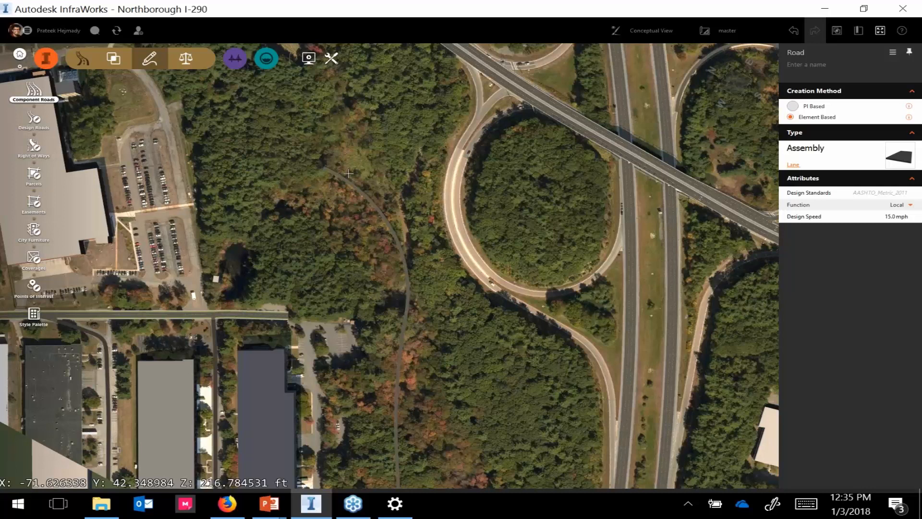
key("Escape")
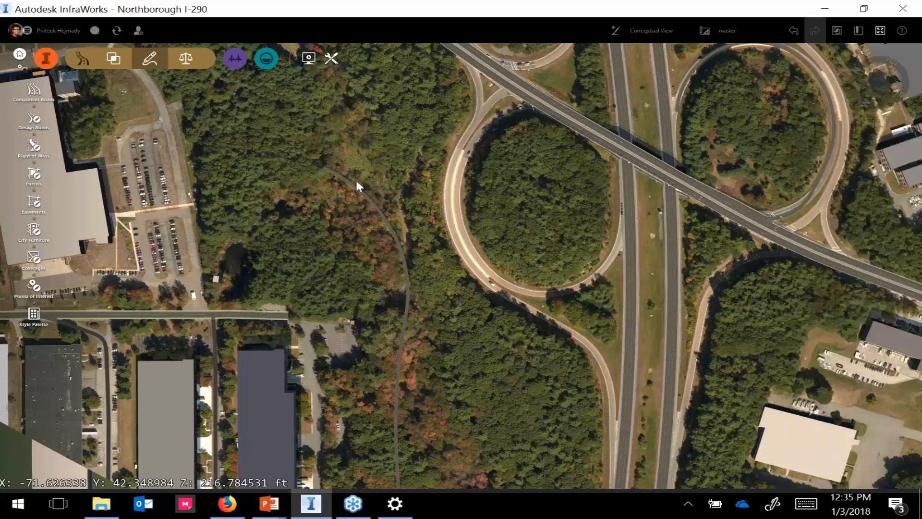
Step: Delete the curved component road just drawn through the woods
left_click(357, 185)
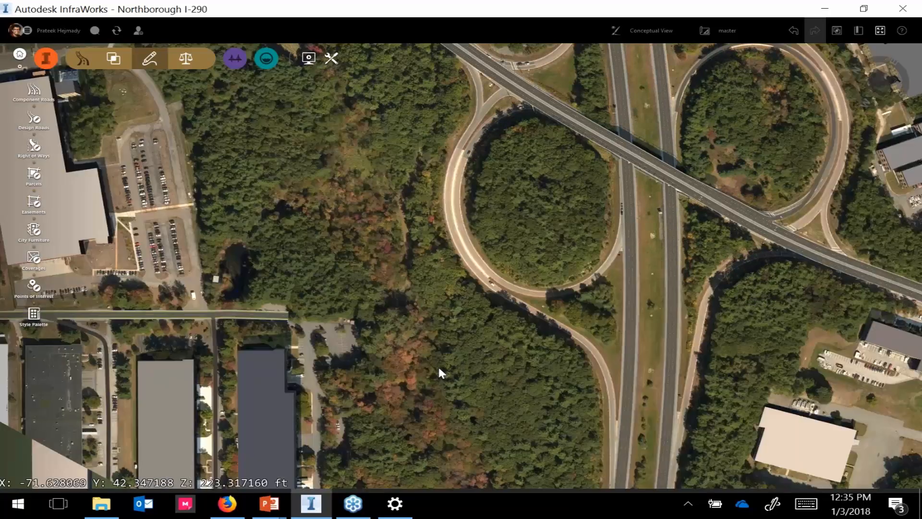
Step: Draw a PI-based component road with spiral curves at two bends through the woods near the terrain edge
left_click_drag(439, 368, 313, 351)
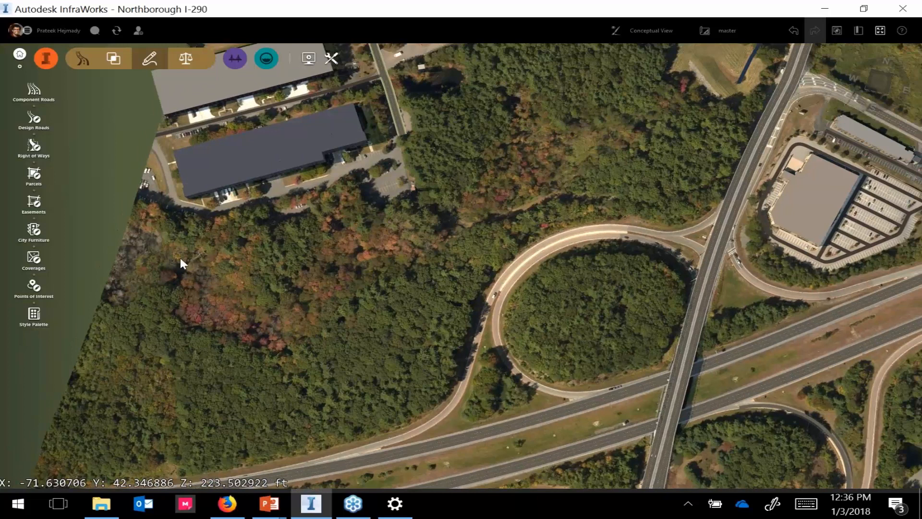
left_click(34, 92)
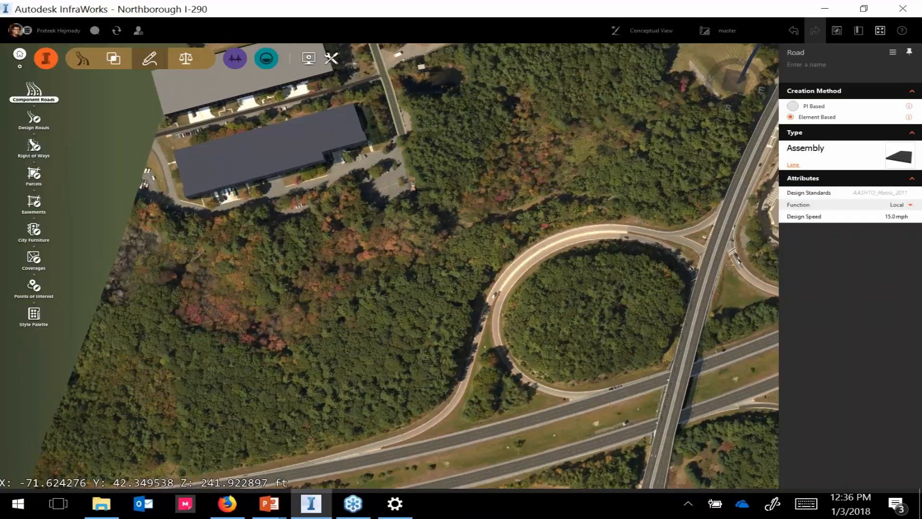
left_click(811, 106)
left_click(104, 374)
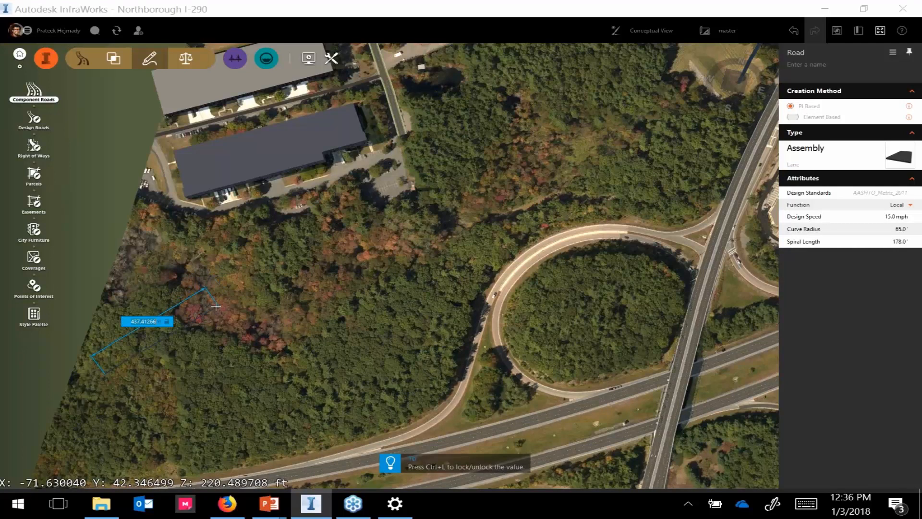
scroll(216, 306, "up", 5)
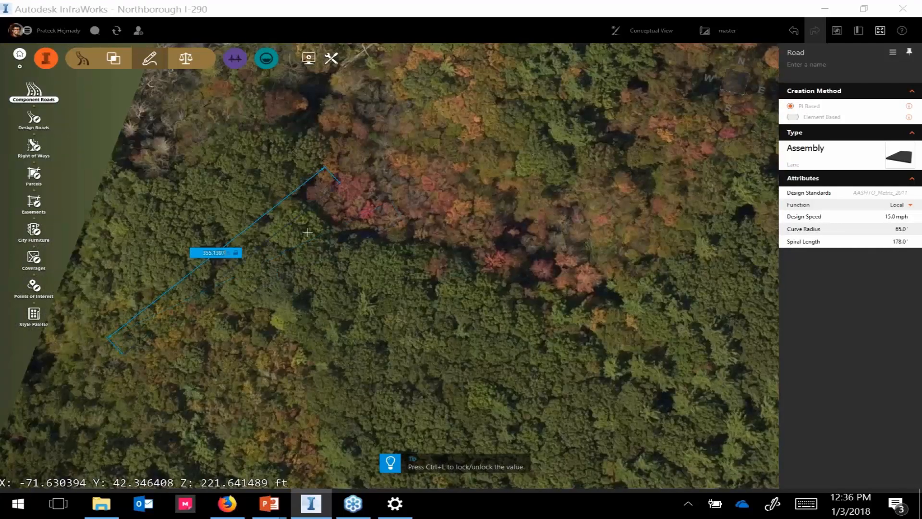
left_click(308, 232)
left_click(556, 290)
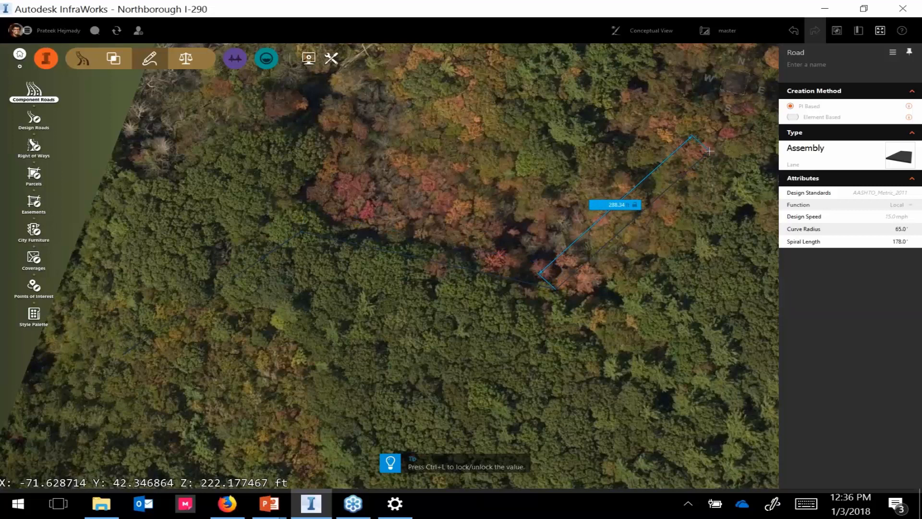
double_click(710, 151)
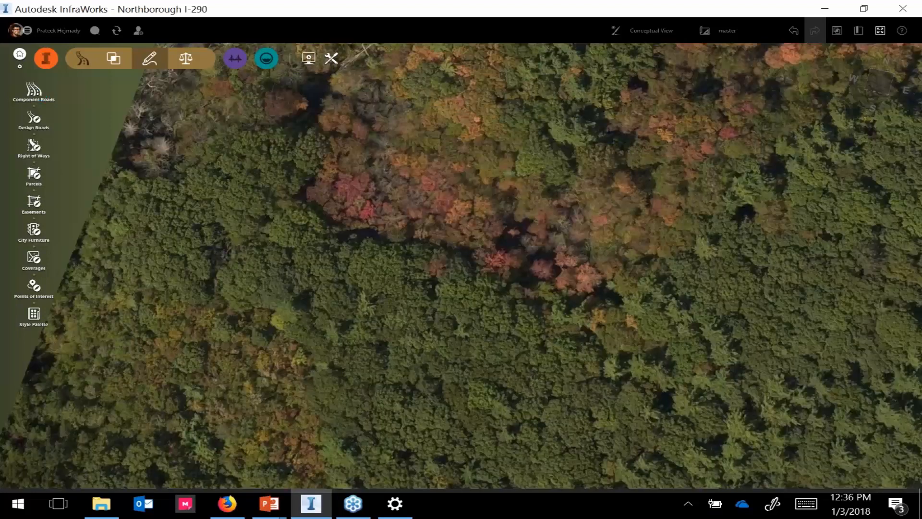
Step: Draw a PI-based component road through the woods with two opposite bends, using plain curves without spirals
left_click(34, 91)
left_click(154, 305)
left_click(327, 184)
right_click(344, 200)
left_click(353, 221)
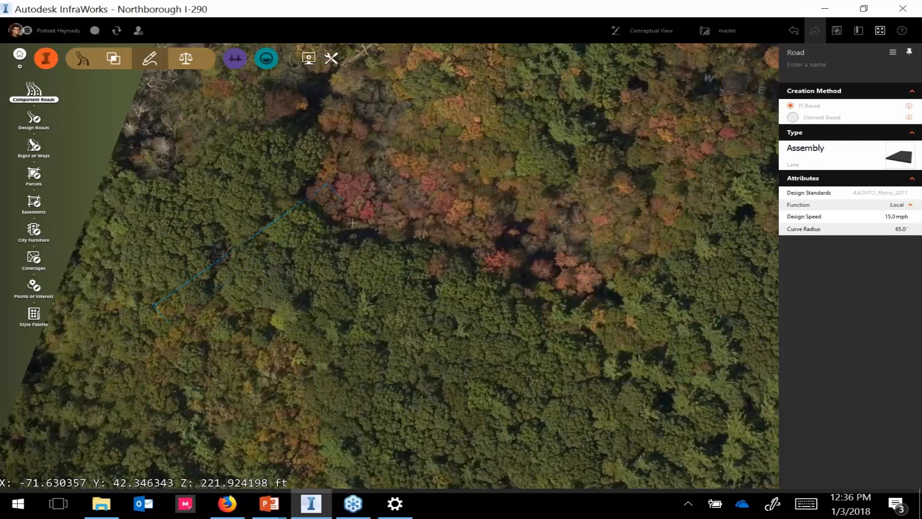
left_click(317, 224)
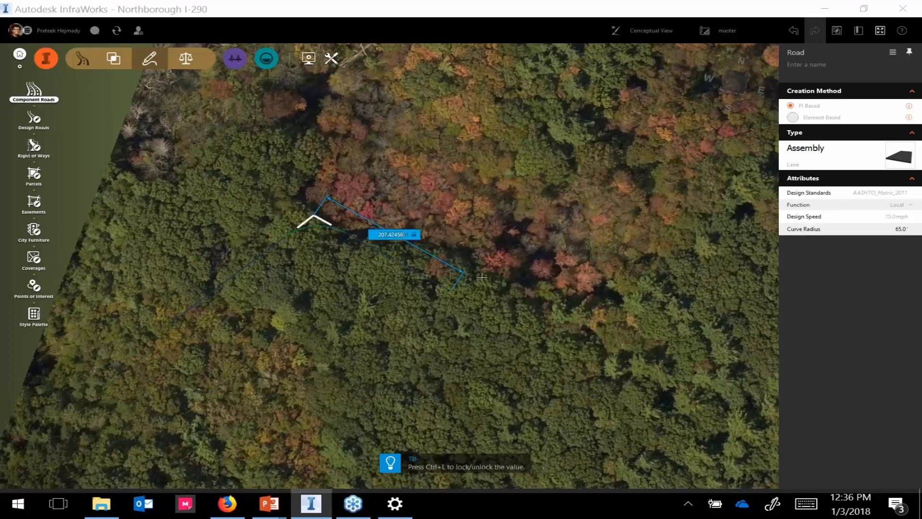
left_click(450, 291)
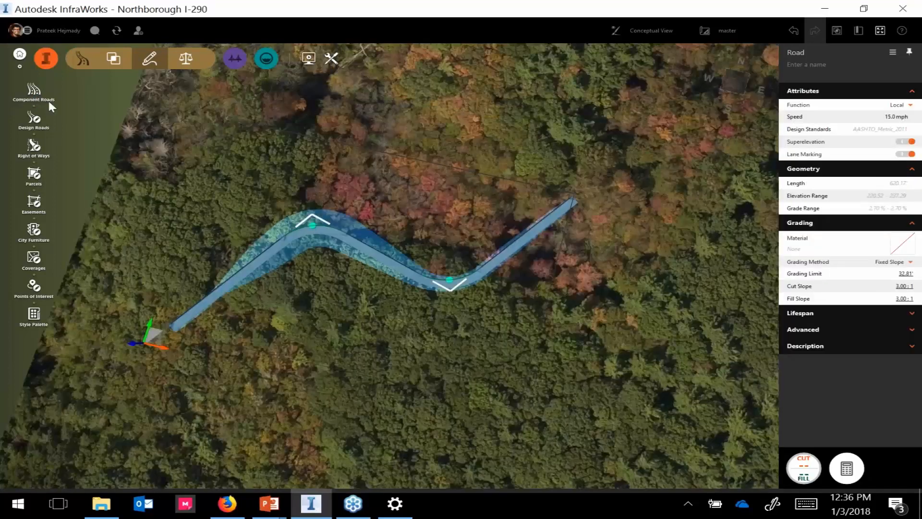
Step: Draw an element-based road alongside it, starting with a straight about 143 ft long and alternating straights with two opposite curves
left_click(51, 98)
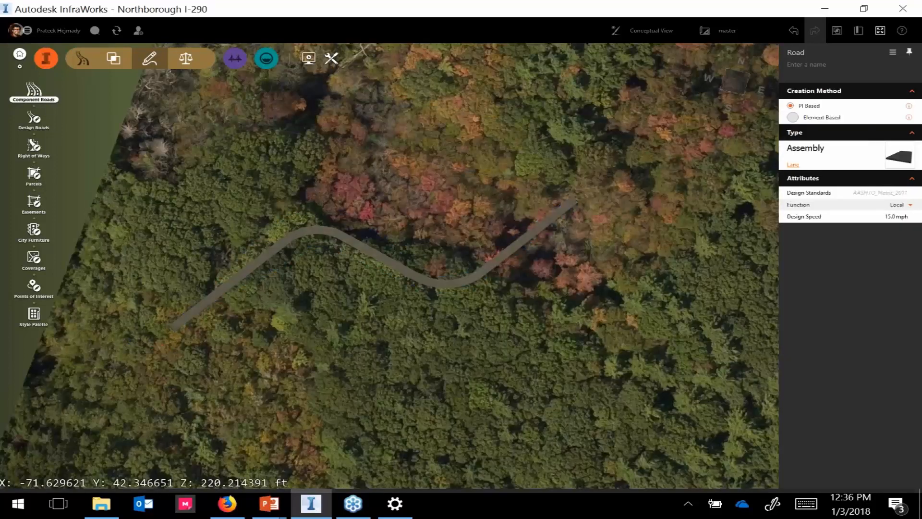
left_click(816, 118)
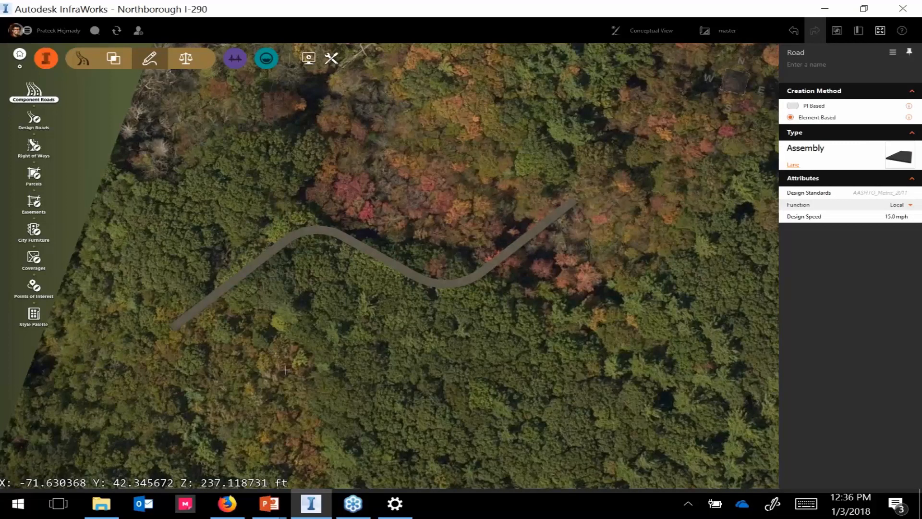
left_click_drag(284, 370, 317, 321)
left_click(252, 333)
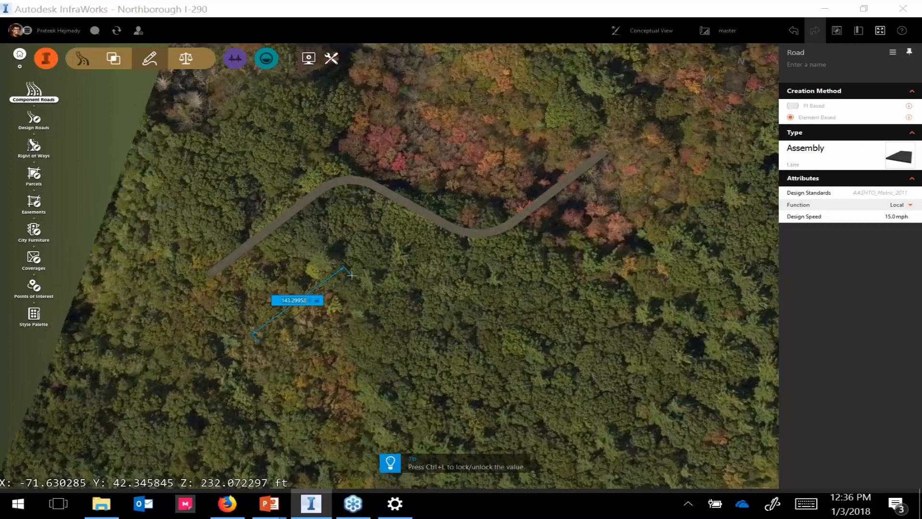
left_click(354, 275)
left_click(438, 267)
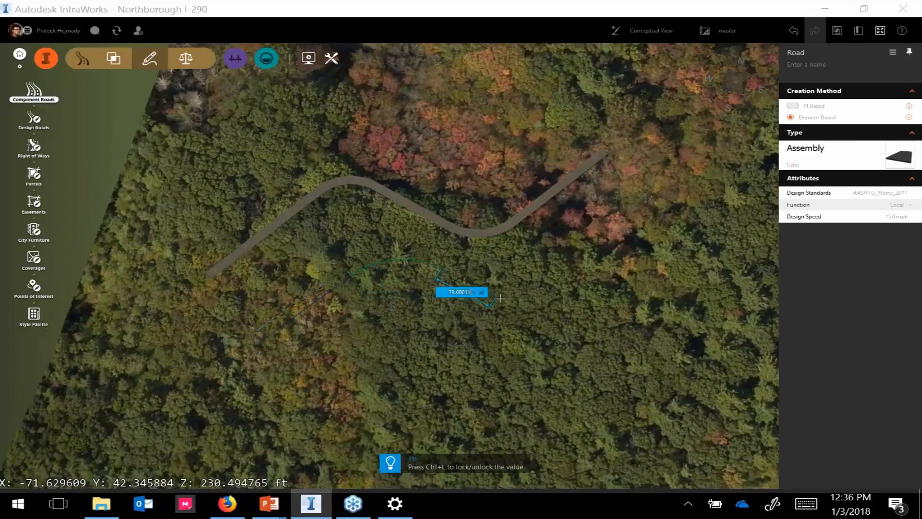
left_click(622, 306)
double_click(678, 213)
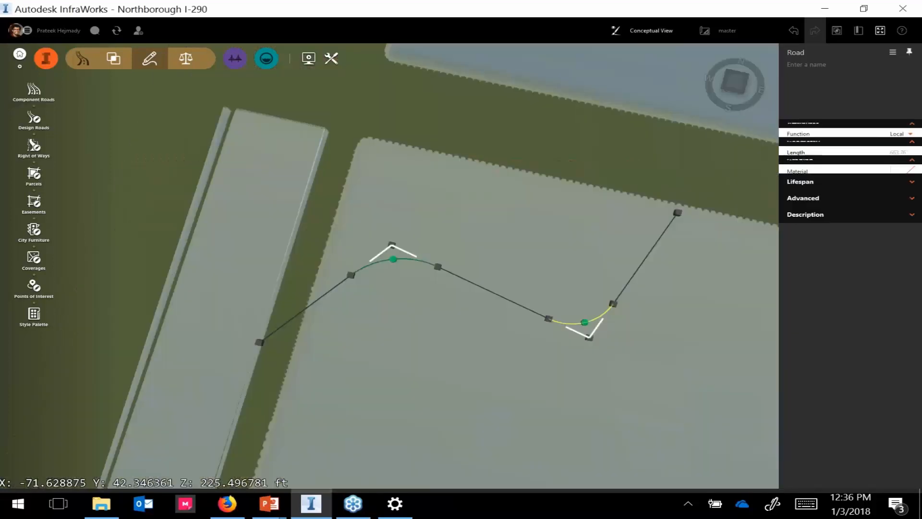
Step: Display the model in Engineering View and adjust the element-based road's first curve to a radius of about 111 ft
left_click(661, 30)
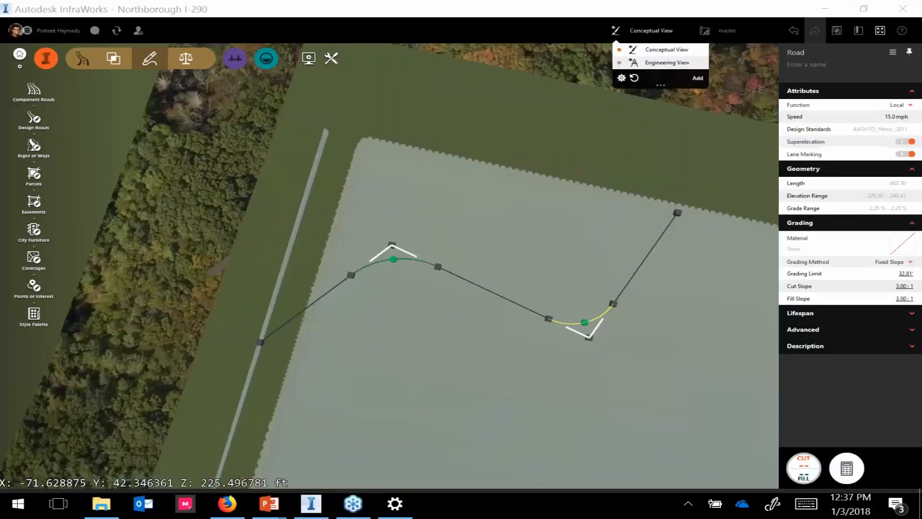
left_click(665, 62)
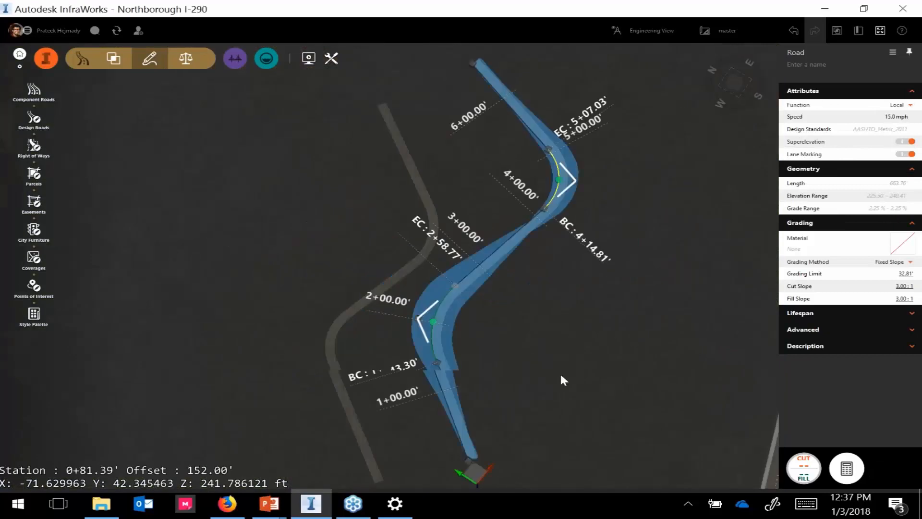
scroll(460, 324, "up", 4)
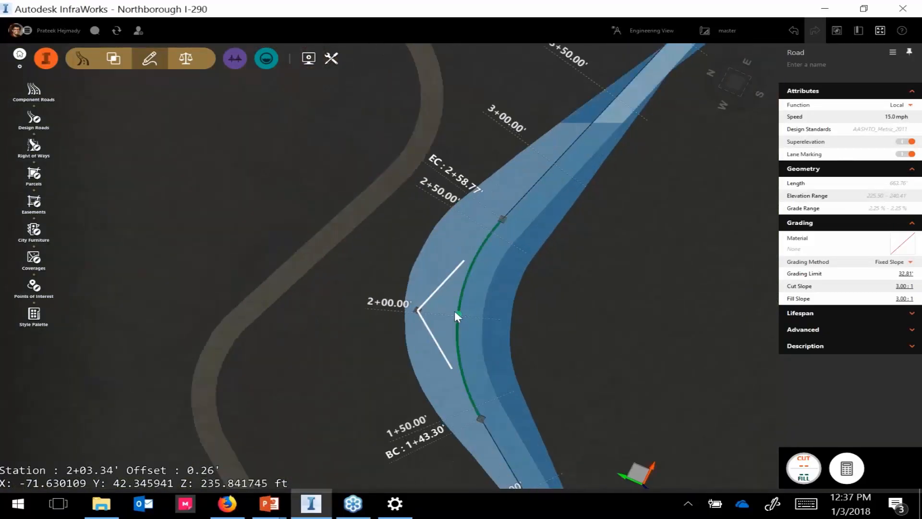
left_click(458, 314)
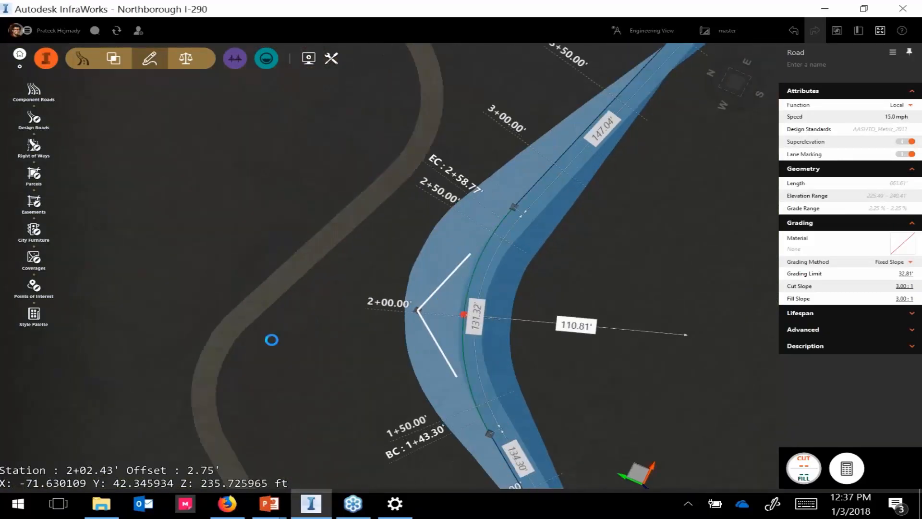
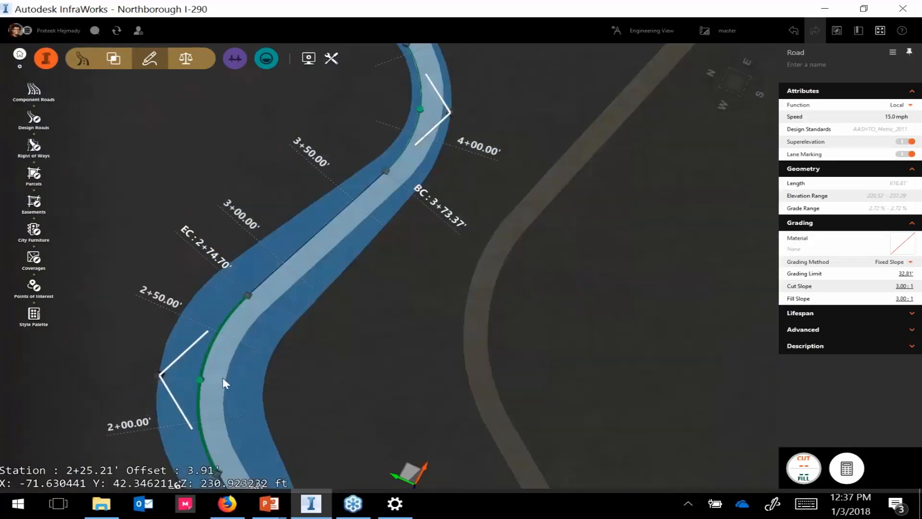
Step: Compare the curve controls on the PI-based road's first bend with those on the element-based road's bends
left_click(470, 356)
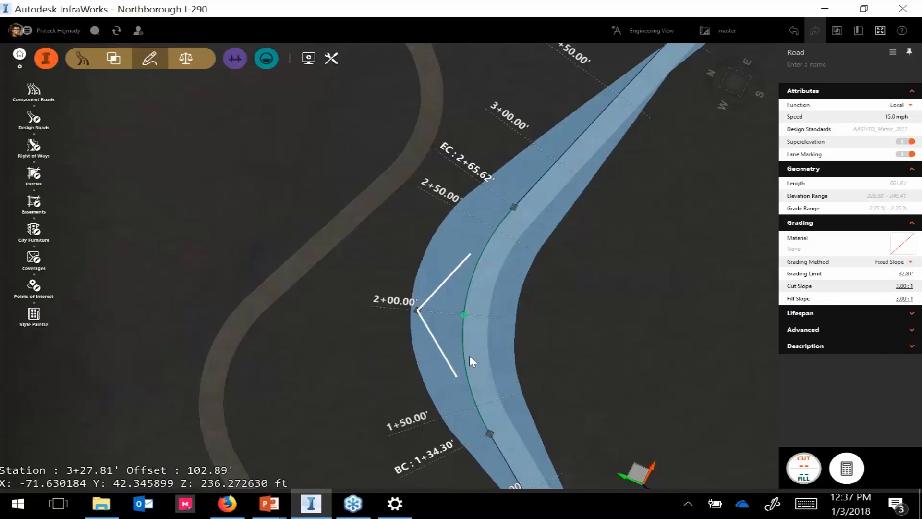
left_click_drag(648, 236, 580, 332)
middle_click_drag(580, 332, 299, 470)
left_click(315, 218)
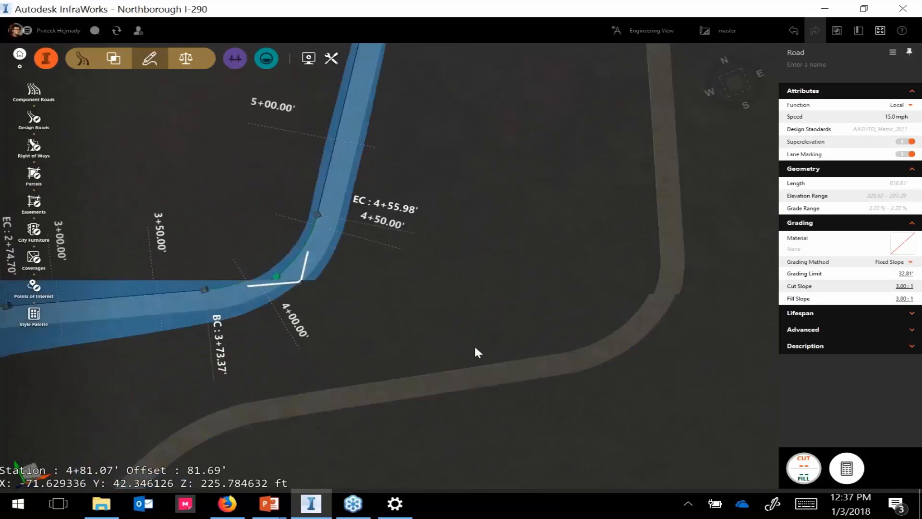
Step: Extend the element-based road from its far end with a gentle curve about 87 ft long and a straight about 109 ft long
middle_click_drag(475, 347, 462, 439)
scroll(416, 255, "down", 4)
left_click_drag(413, 352, 337, 372)
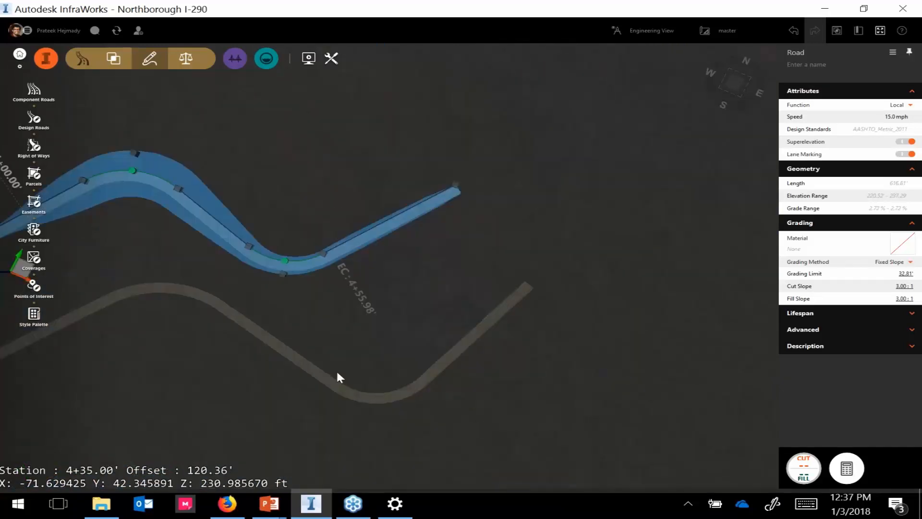
middle_click_drag(392, 286, 337, 379)
left_click(35, 91)
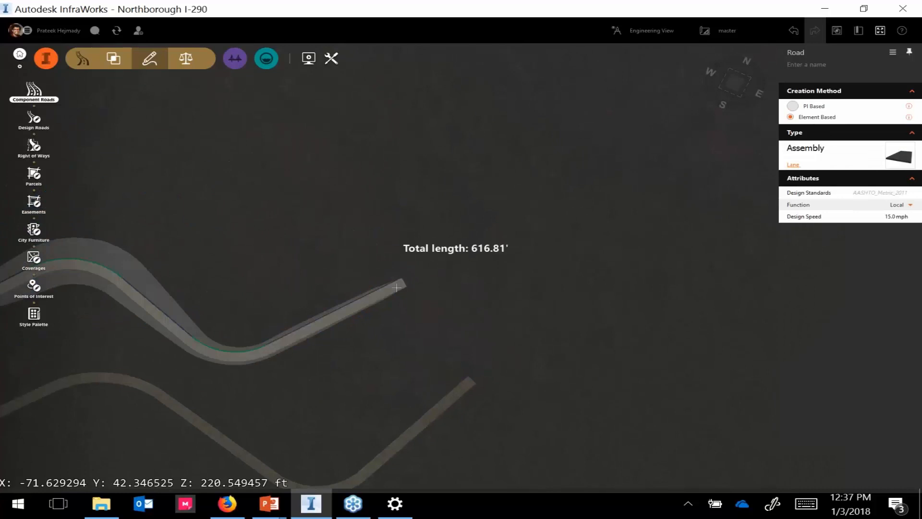
scroll(396, 288, "up", 3)
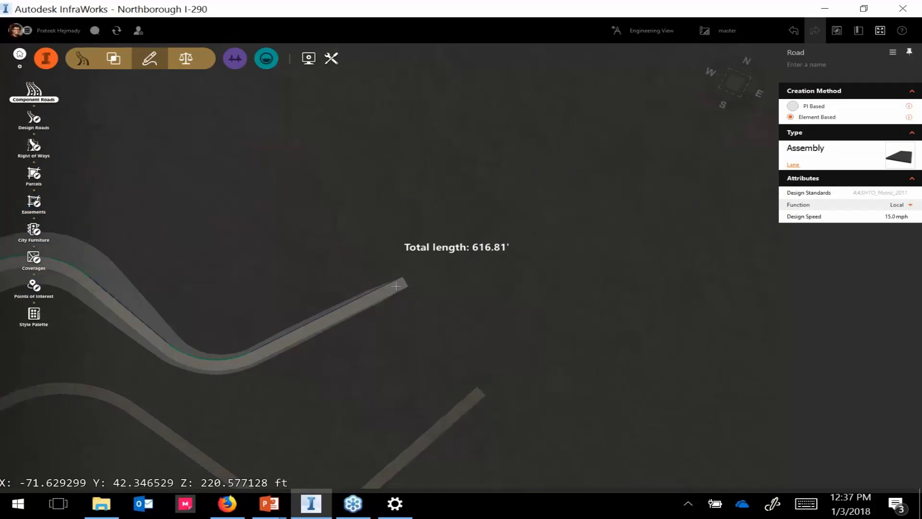
right_click(469, 198)
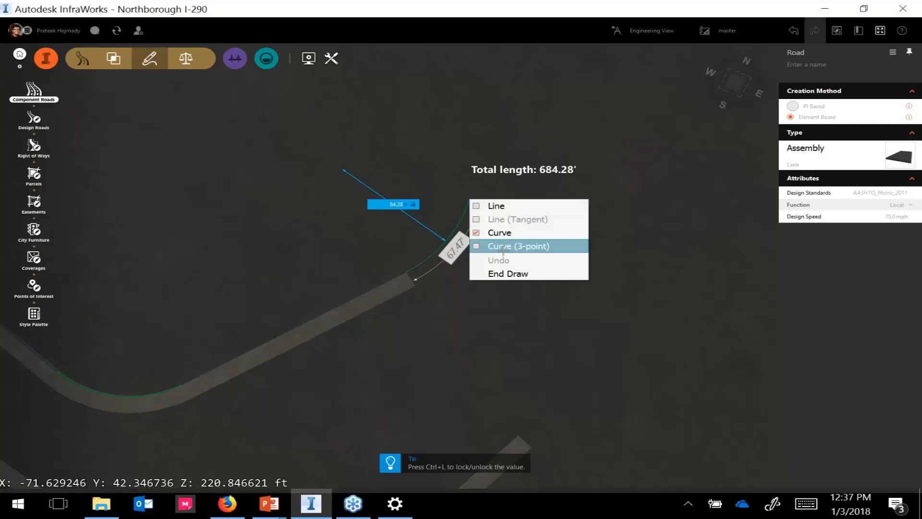
left_click(497, 234)
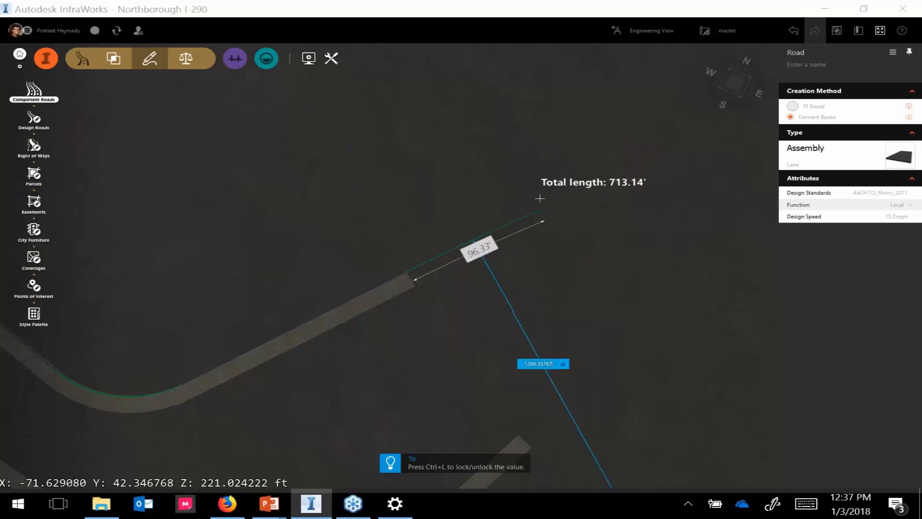
left_click(542, 190)
middle_click_drag(629, 156, 531, 252)
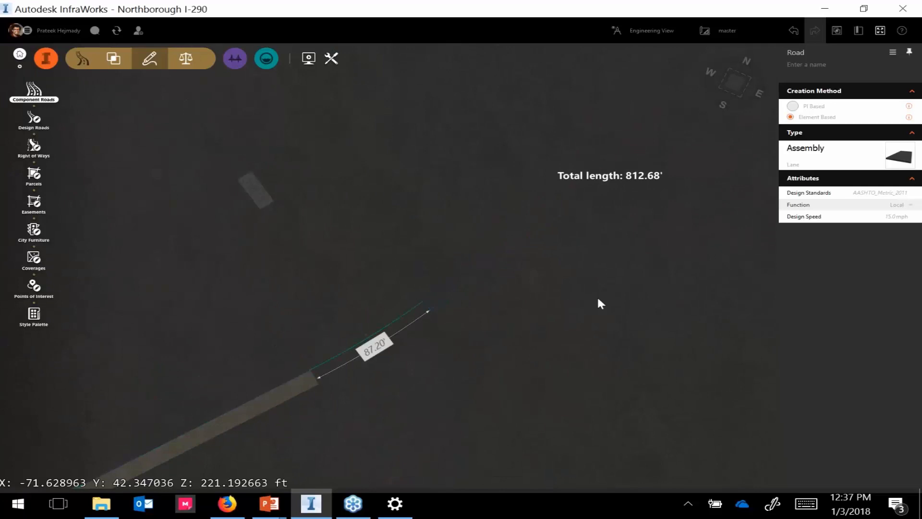
double_click(552, 319)
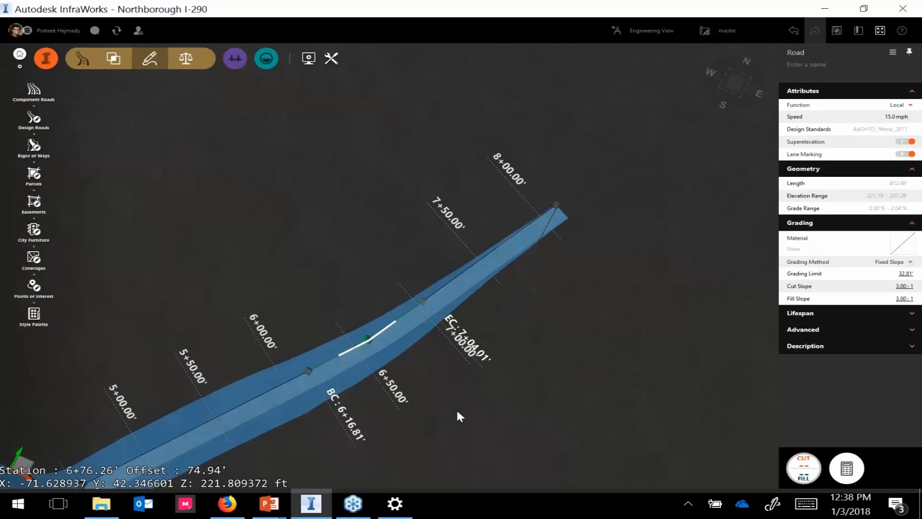
Step: Examine the extended road's new curve, stationing and grading from several angles alongside the PI-based road
middle_click_drag(458, 409, 594, 315)
left_click_drag(594, 316, 608, 363)
middle_click_drag(608, 363, 493, 184)
middle_click_drag(309, 304, 655, 175)
middle_click_drag(568, 243, 514, 165)
middle_click_drag(317, 322, 282, 264)
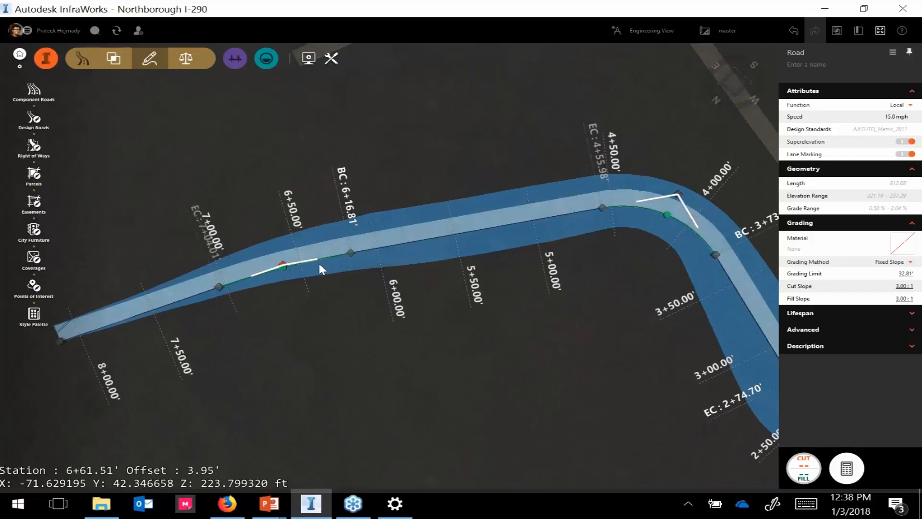
scroll(479, 317, "down", 5)
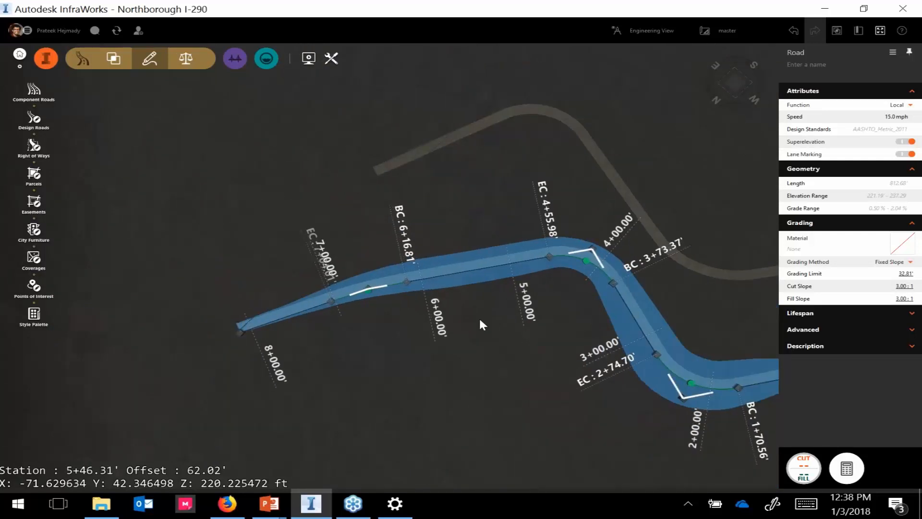
left_click_drag(566, 303, 370, 259)
left_click_drag(564, 274, 471, 155)
scroll(509, 216, "down", 5)
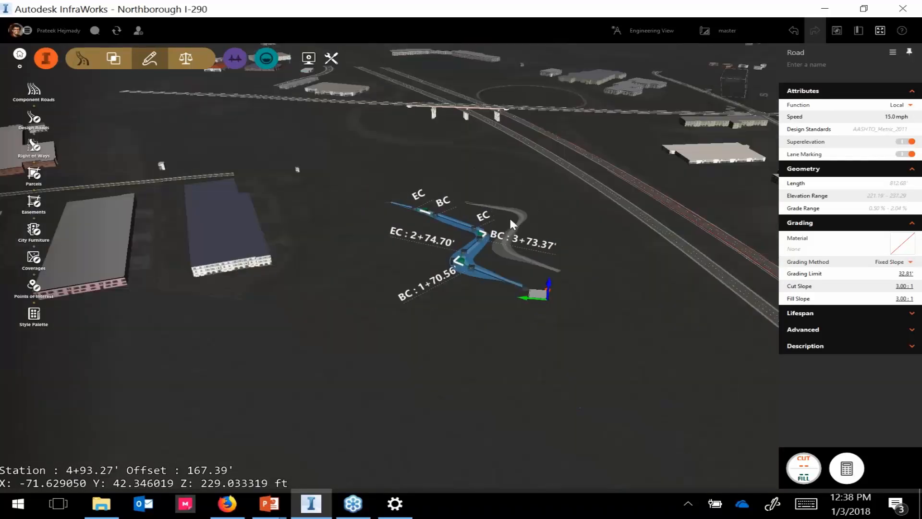
Step: Display the model in Conceptual View
left_click_drag(518, 224, 530, 284)
middle_click_drag(567, 206, 399, 378)
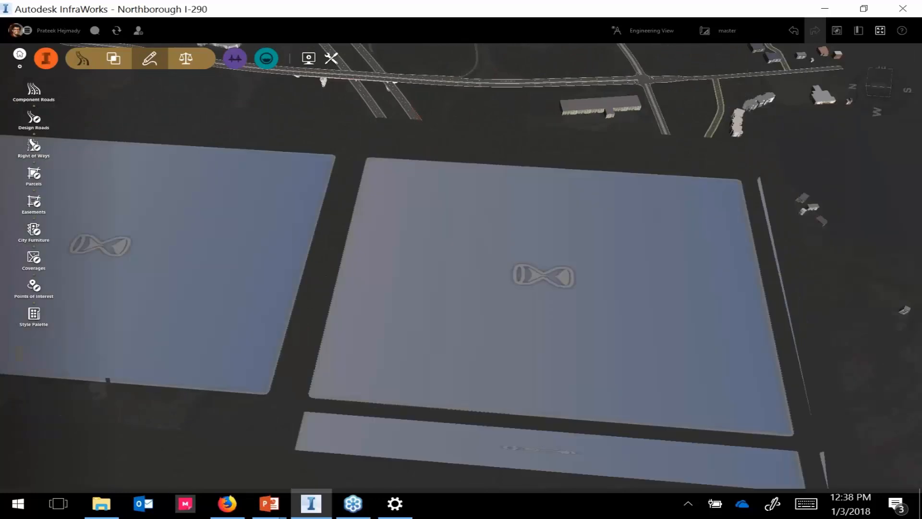
left_click(673, 29)
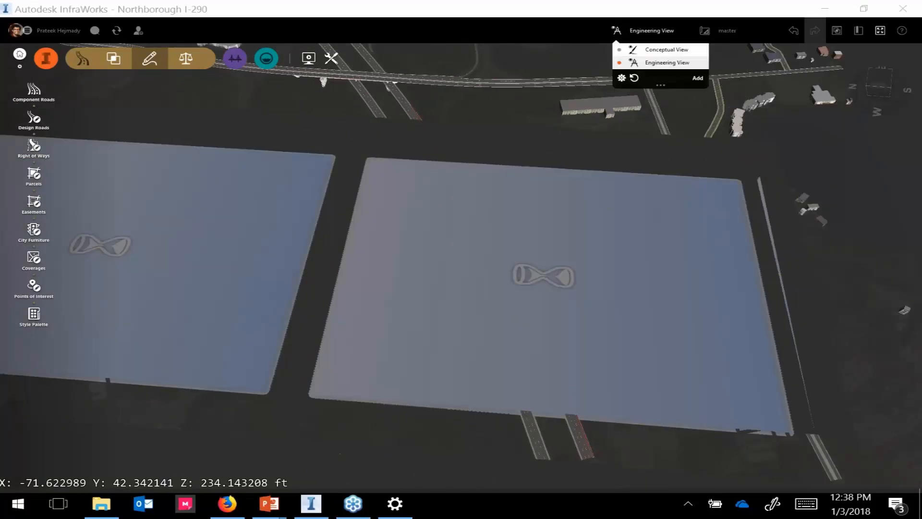
left_click(664, 50)
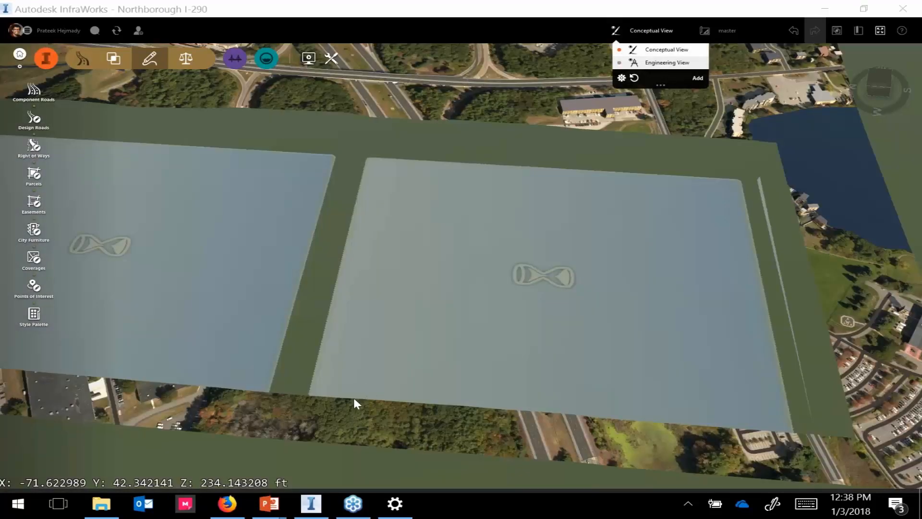
Step: Delete the element-based and PI-based component roads drawn through the woods
left_click_drag(354, 412, 394, 401)
scroll(397, 390, "up", 2)
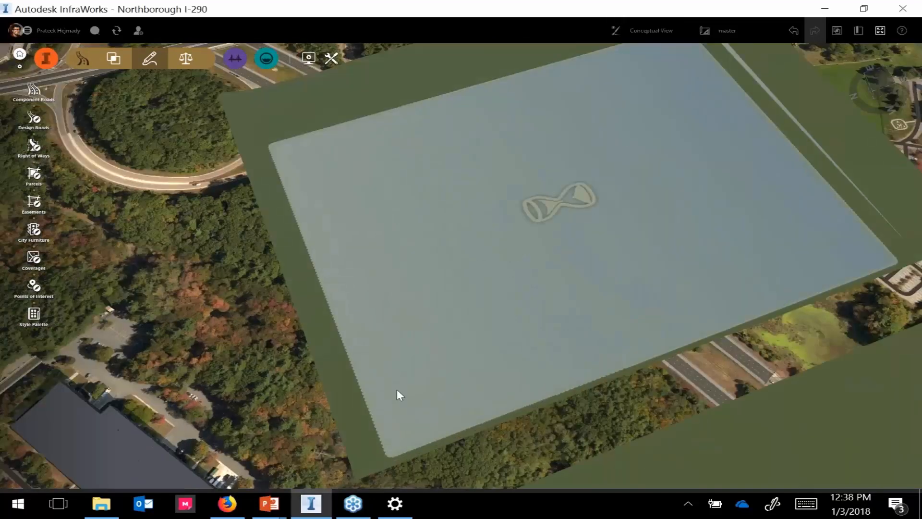
scroll(397, 391, "up", 1)
left_click(434, 302)
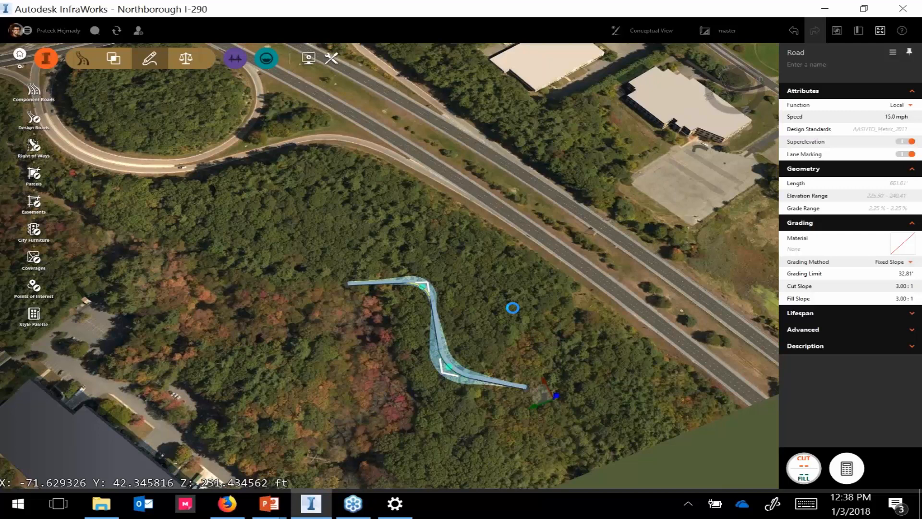
key("Delete")
Step: Select the highway carriageway nearest the parking lot and open its material quantities, keeping the table clear of the road
middle_click_drag(529, 270, 436, 368)
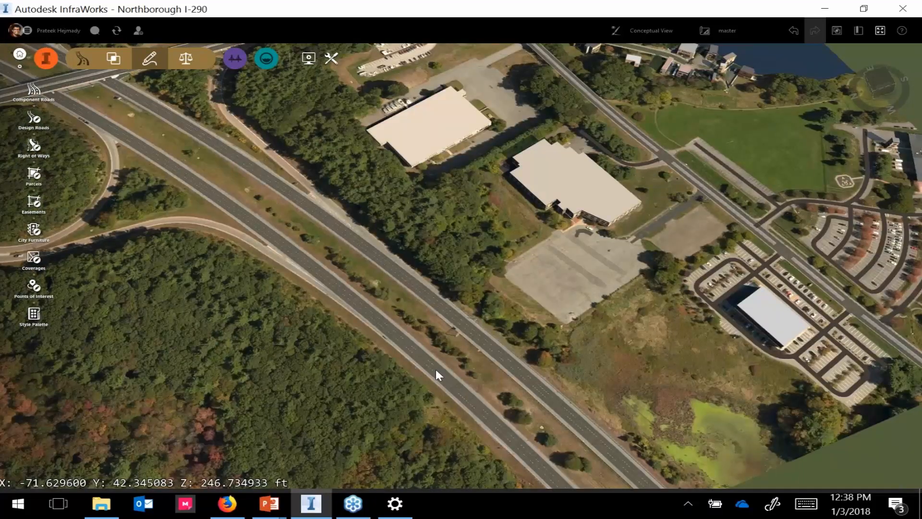
scroll(479, 358, "up", 5)
scroll(483, 380, "up", 2)
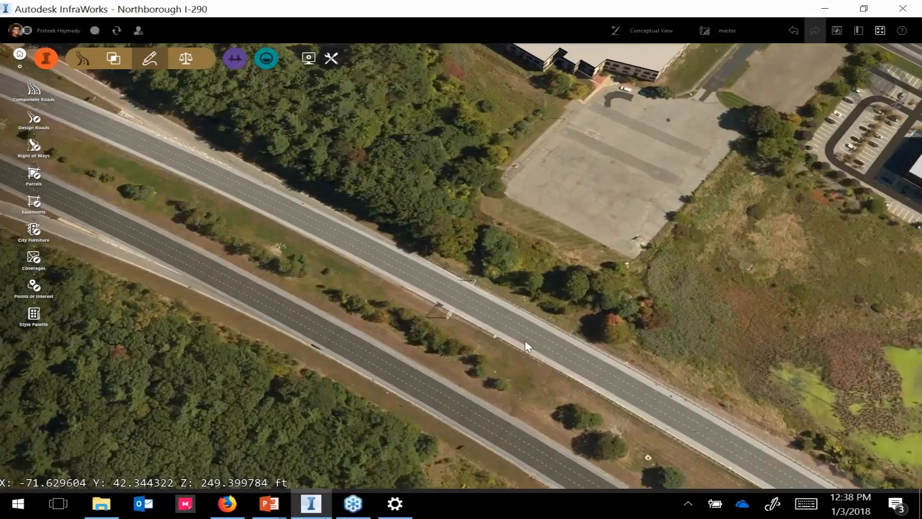
left_click(526, 340)
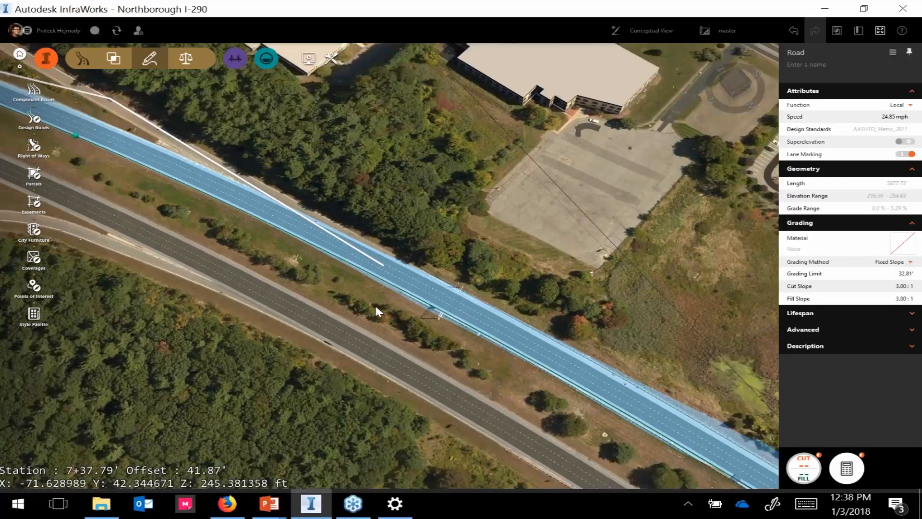
left_click_drag(374, 307, 348, 297)
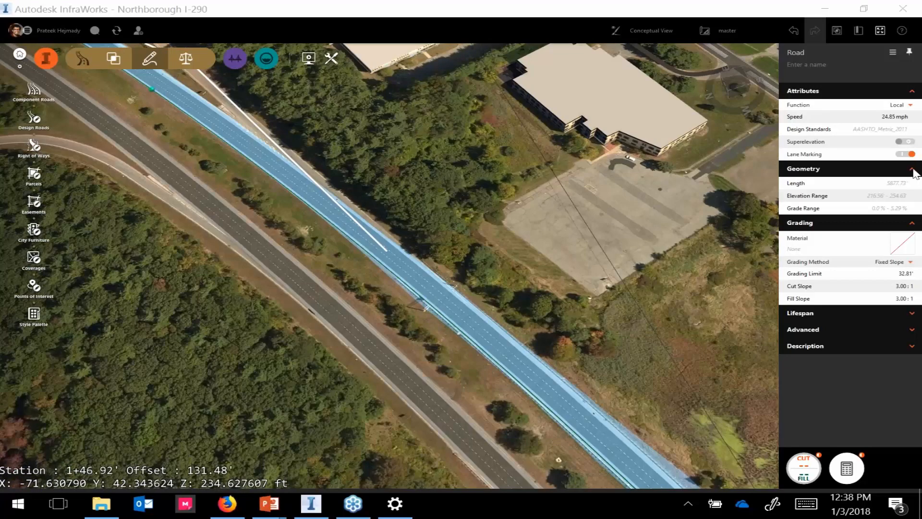
left_click(805, 472)
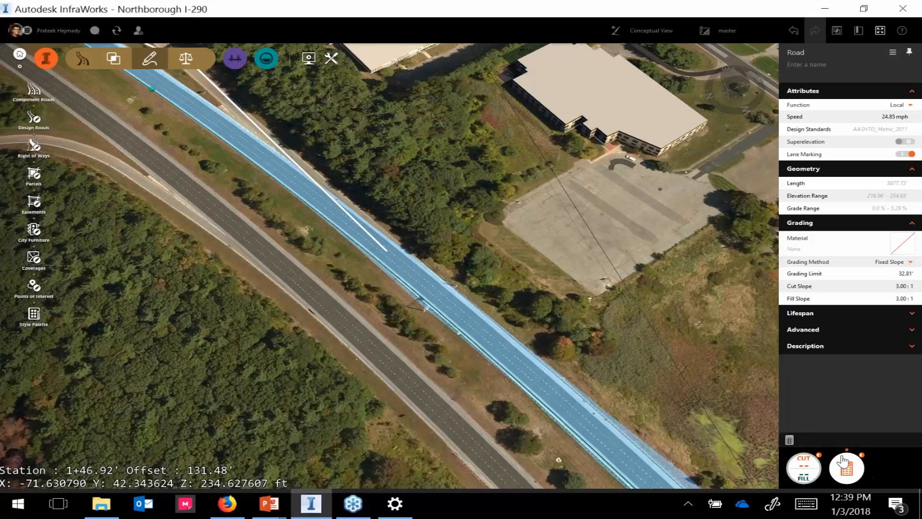
left_click(789, 440)
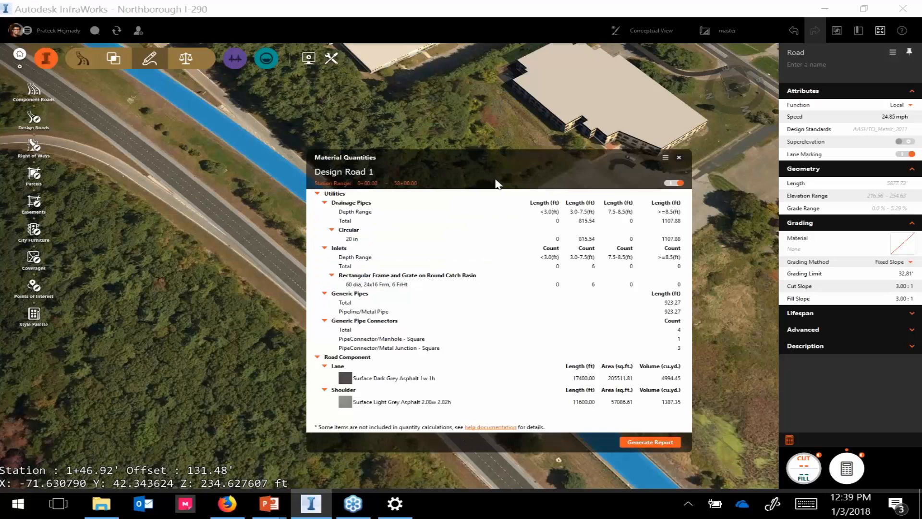
left_click_drag(498, 184, 163, 198)
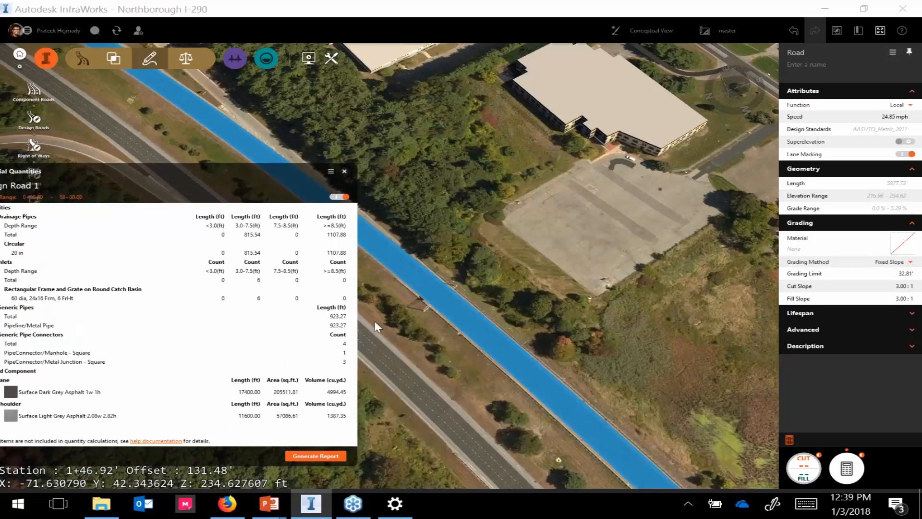
Step: Switch the model to Engineering View and reposition the material quantities table so its station range is fully readable
scroll(375, 321, "down", 5)
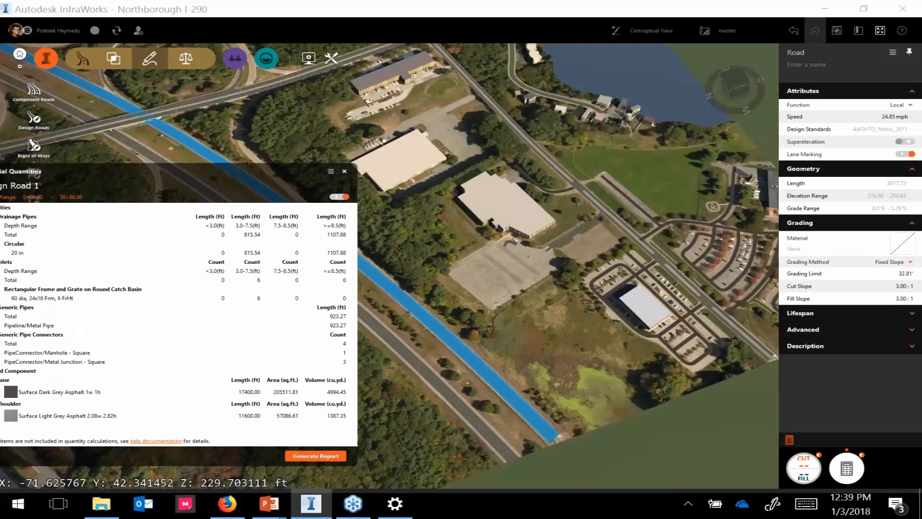
left_click(651, 30)
left_click(657, 63)
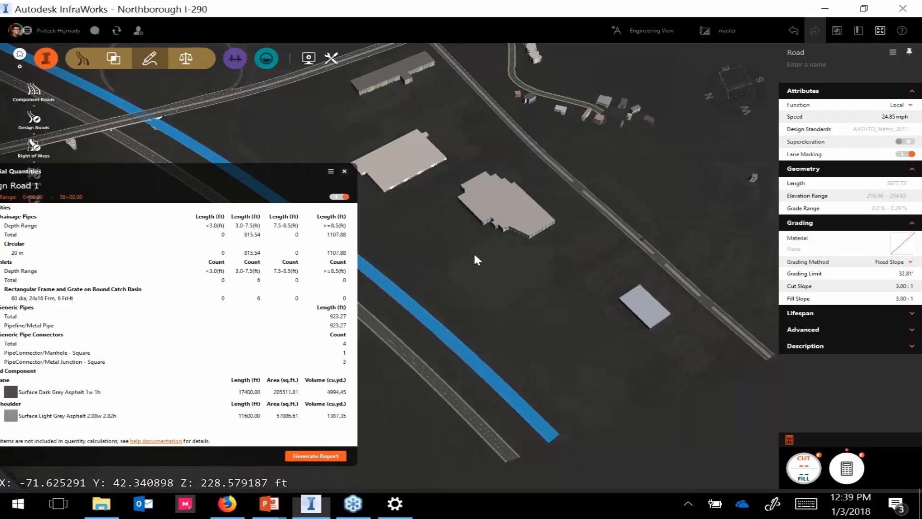
scroll(473, 251, "up", 3)
scroll(491, 329, "down", 5)
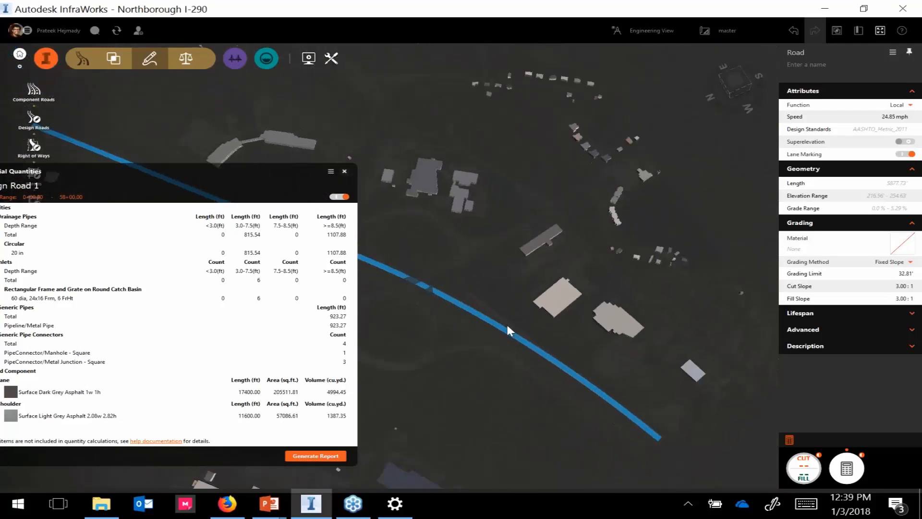
left_click_drag(240, 179, 318, 215)
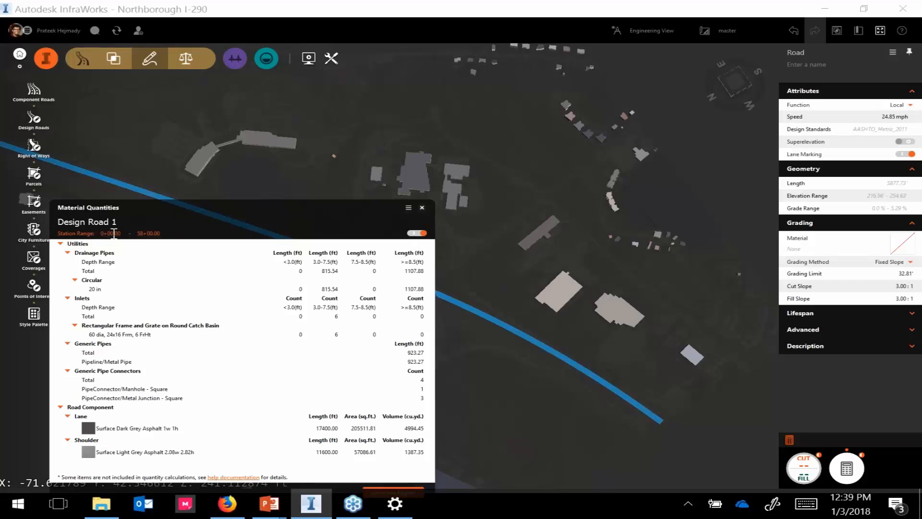
Step: Close the material quantities and examine the stationing along the highway's curve to identify a station range
left_click(423, 208)
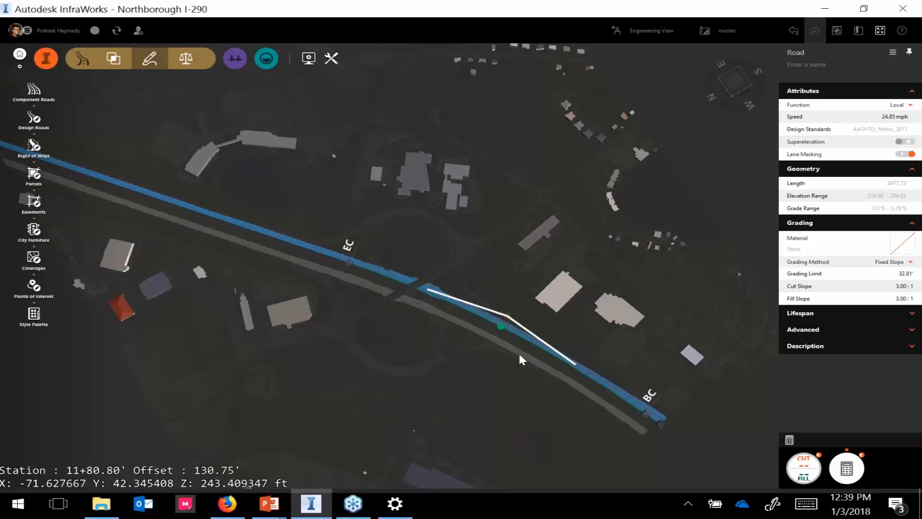
scroll(520, 354, "up", 3)
scroll(611, 379, "up", 2)
middle_click_drag(611, 379, 273, 220)
middle_click_drag(527, 361, 423, 311)
left_click_drag(423, 311, 425, 330)
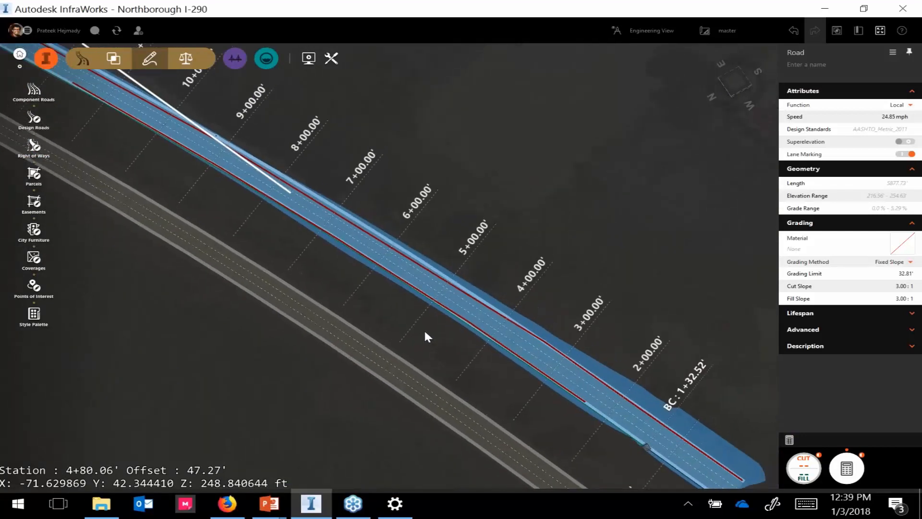
left_click_drag(488, 272, 426, 229)
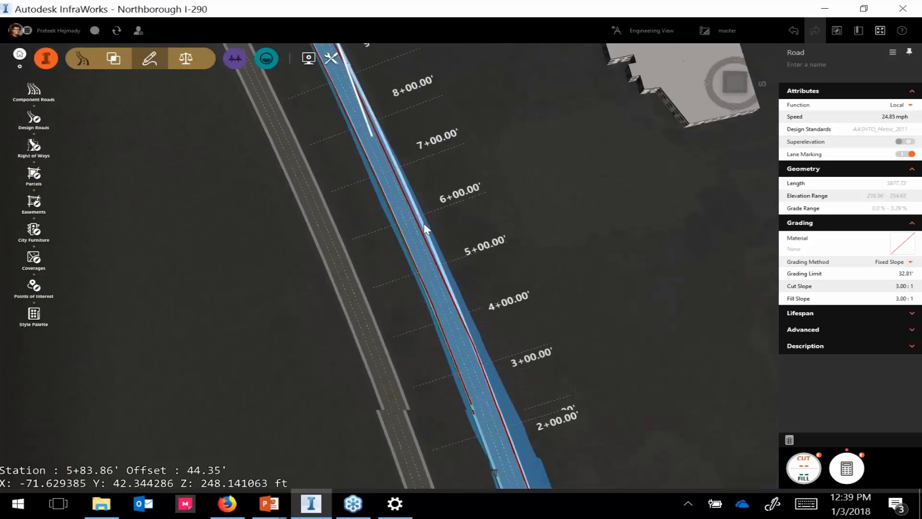
scroll(426, 230, "down", 2)
middle_click_drag(419, 134, 541, 372)
middle_click_drag(474, 295, 486, 307)
left_click_drag(488, 312, 721, 483)
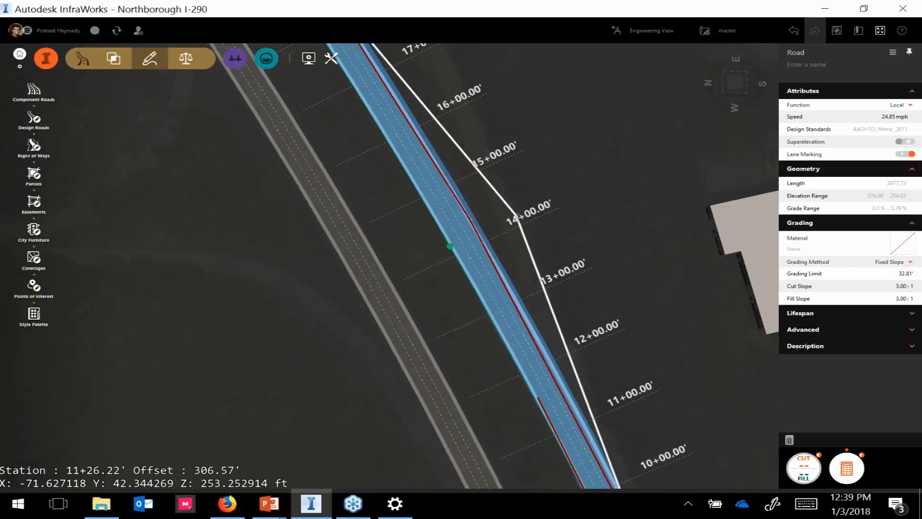
Step: Reopen the highway's material quantities and limit the station range to 4+00 through 16+00
left_click(844, 469)
left_click(846, 470)
left_click(790, 441)
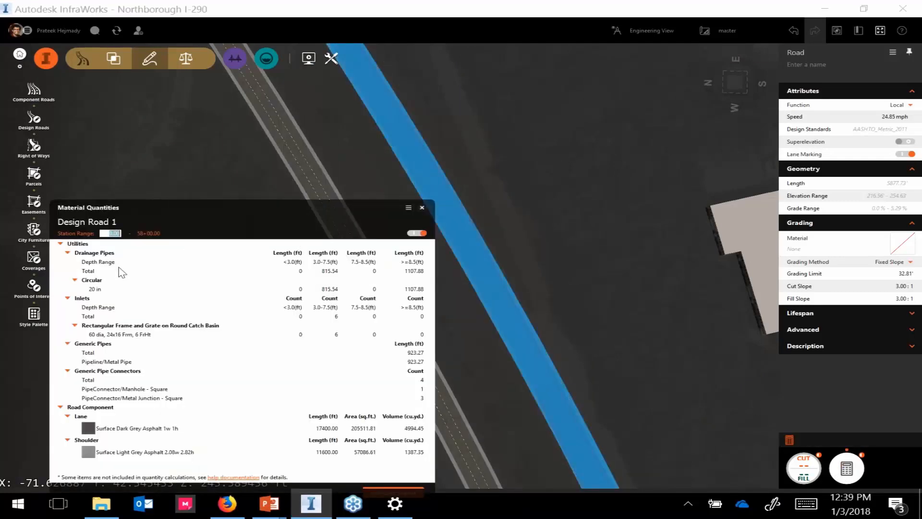
type("4+")
type("00")
key("Return")
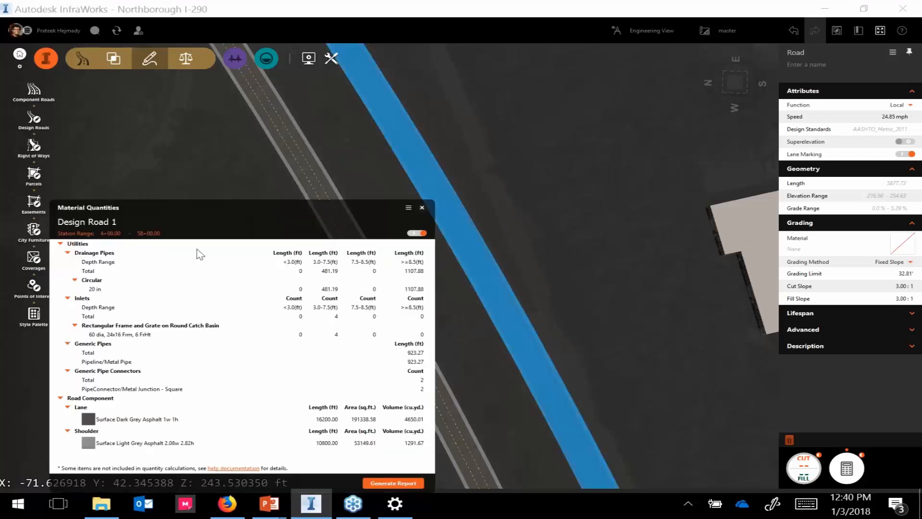
left_click(144, 232)
type("16")
key("Return")
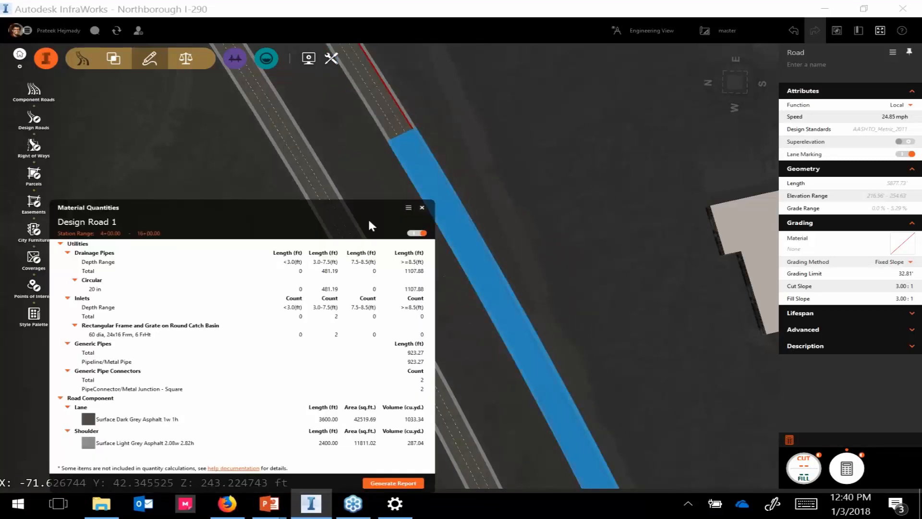
Step: Examine the highlighted 4+00 to 16+00 stretch of the highway and reposition the material quantities table beside it
left_click_drag(369, 222, 277, 154)
scroll(509, 345, "down", 4)
middle_click_drag(492, 353, 572, 353)
left_click_drag(572, 353, 275, 79)
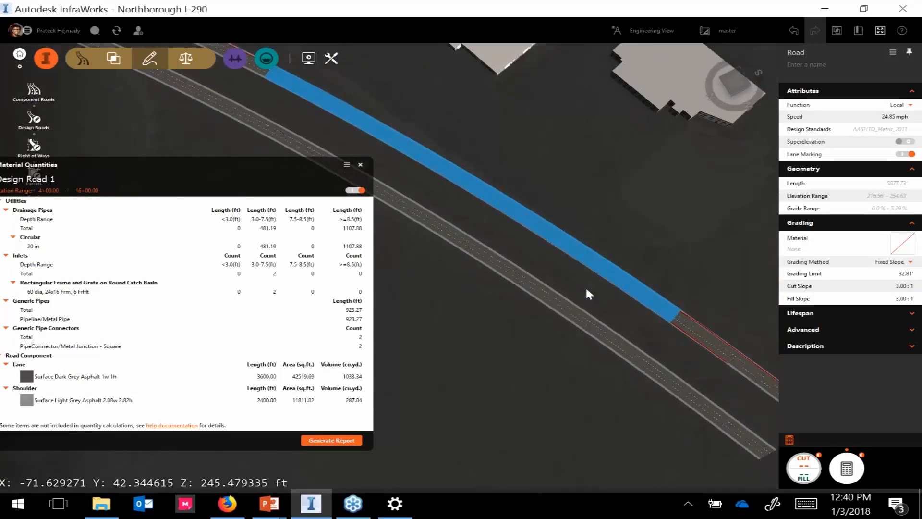
left_click_drag(586, 286, 597, 373)
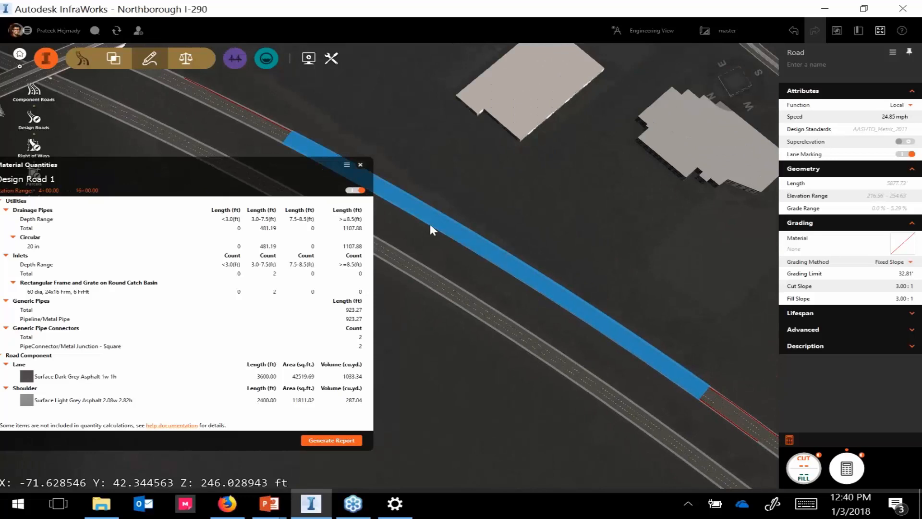
left_click_drag(247, 171, 372, 170)
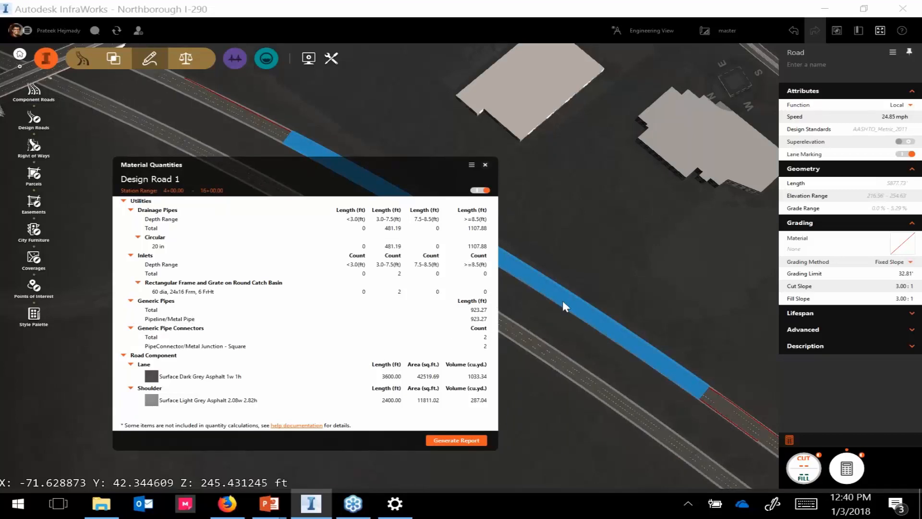
Step: Display the model creation tools, including those for pipelines and pipeline connectors
left_click(46, 58)
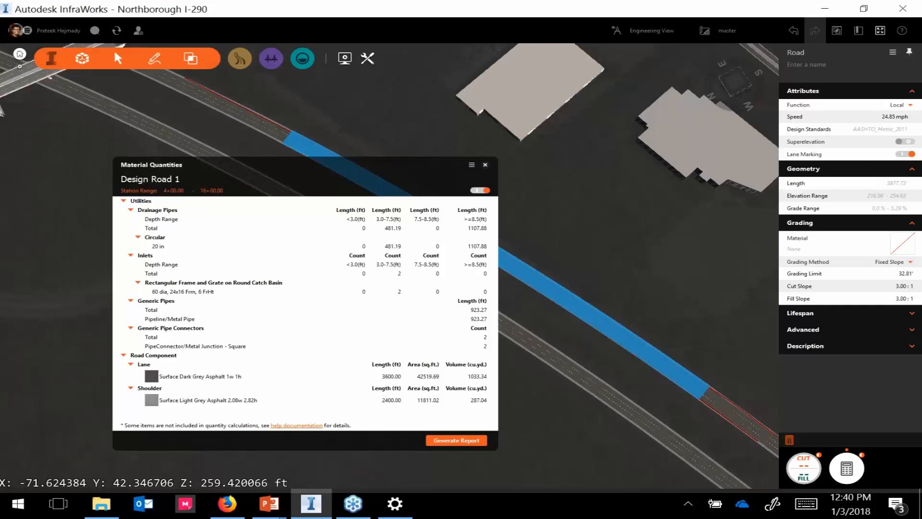
left_click(117, 61)
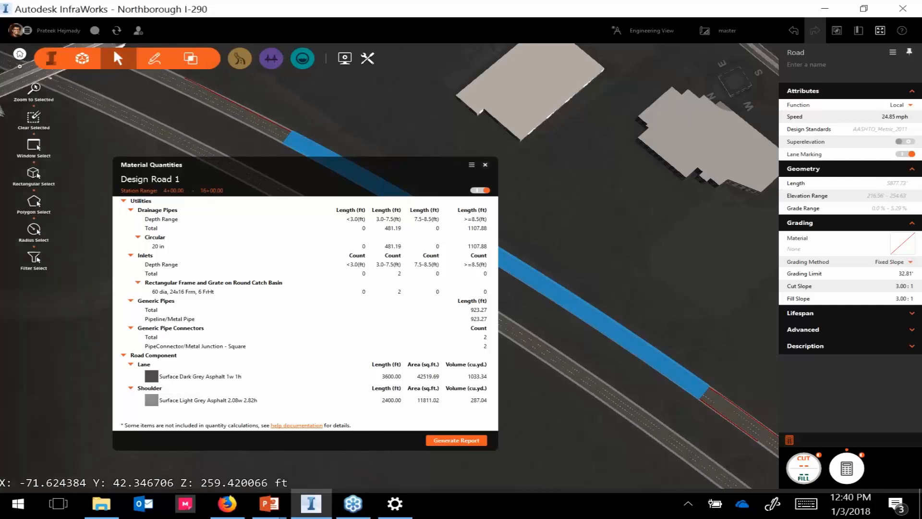
left_click(159, 59)
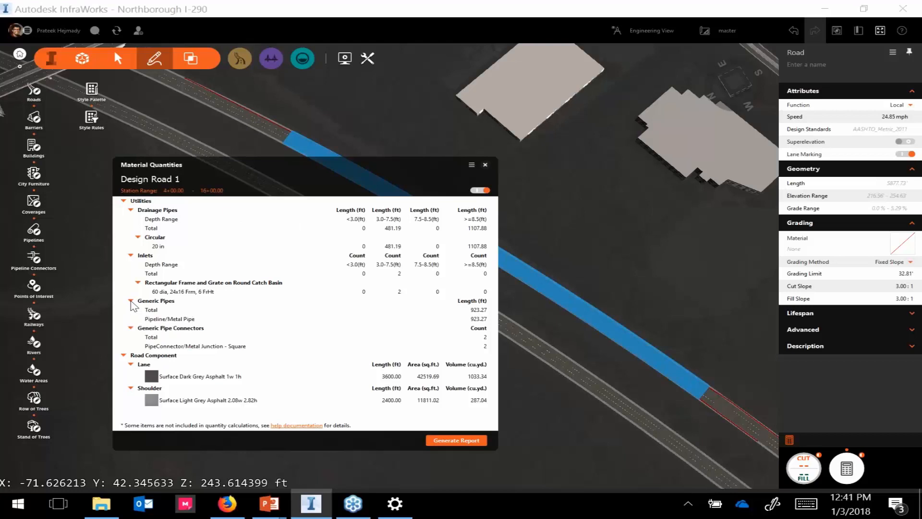
Step: Collapse the Generic Pipes, Generic Pipe Connectors and Drainage Pipes groups in the highway's material quantities
left_click(131, 301)
left_click(130, 309)
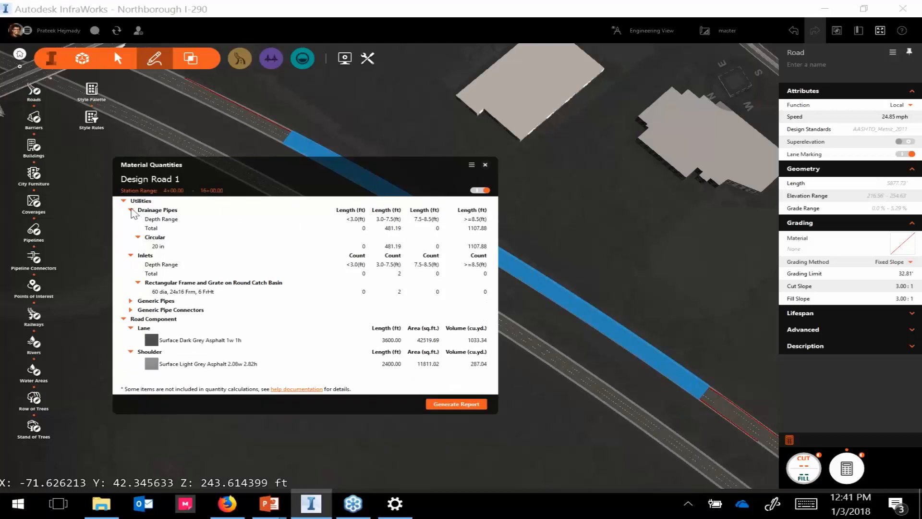
left_click(131, 210)
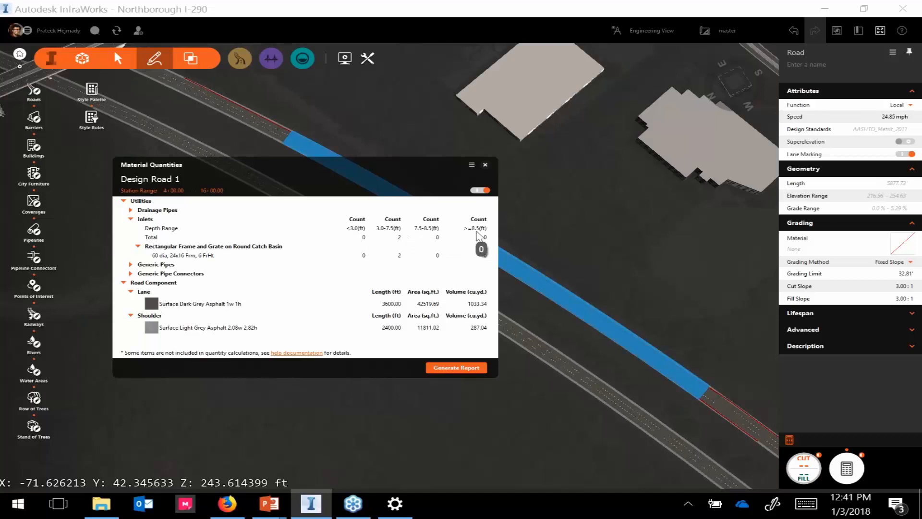
Step: Set the upper limit of Depth Range 2 to 6.00 ft and Depth Range 3 to 9.00 ft for the quantities
left_click(472, 165)
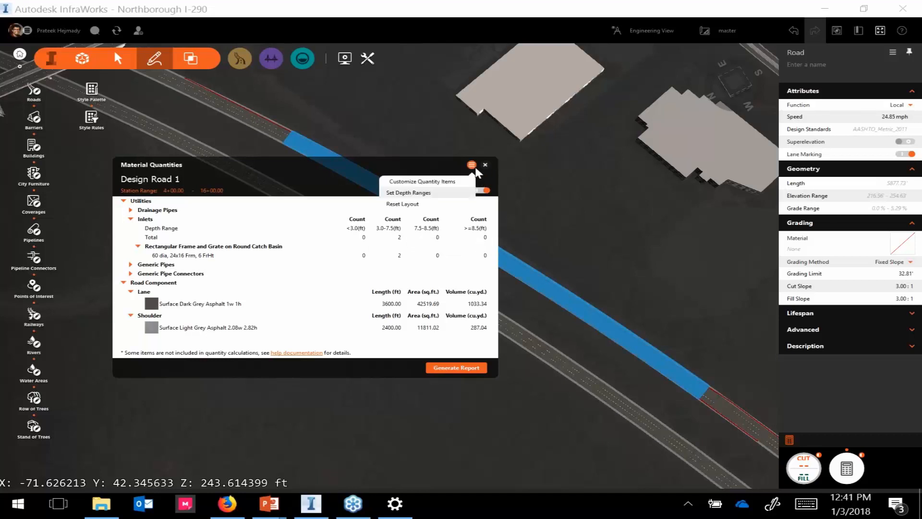
left_click(449, 193)
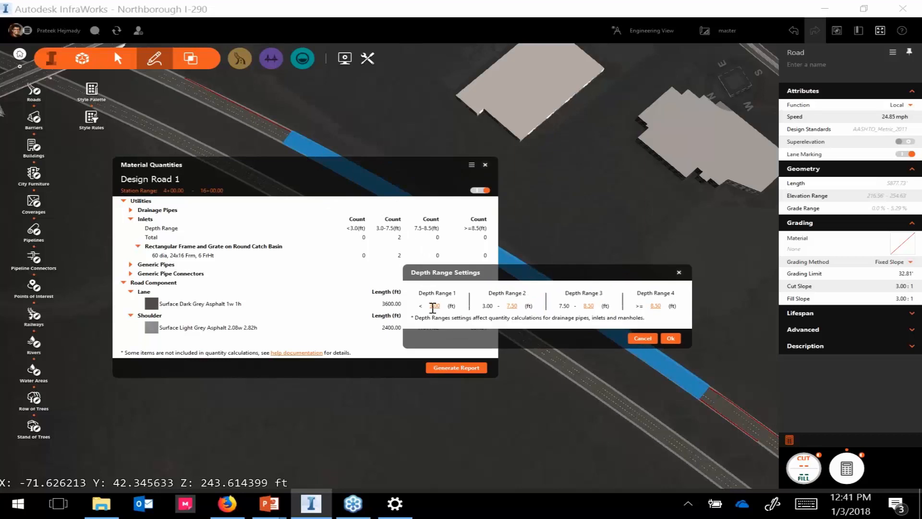
left_click(512, 306)
left_click(589, 306)
type("9.00")
left_click(654, 306)
left_click(673, 338)
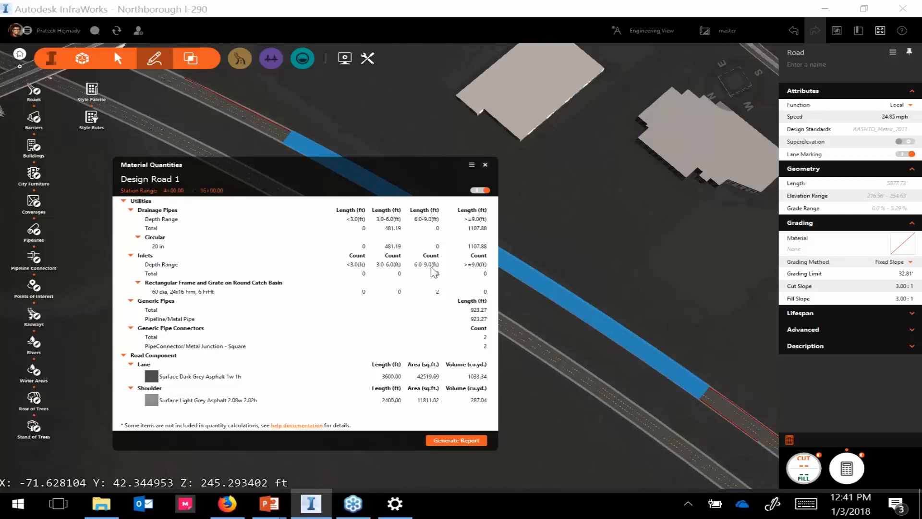
Step: Inspect the drainage structure beside the highway from a low angle and reselect the carriageway to show its stationing
left_click_drag(336, 124, 738, 266)
middle_click_drag(742, 271, 612, 330)
key("Escape")
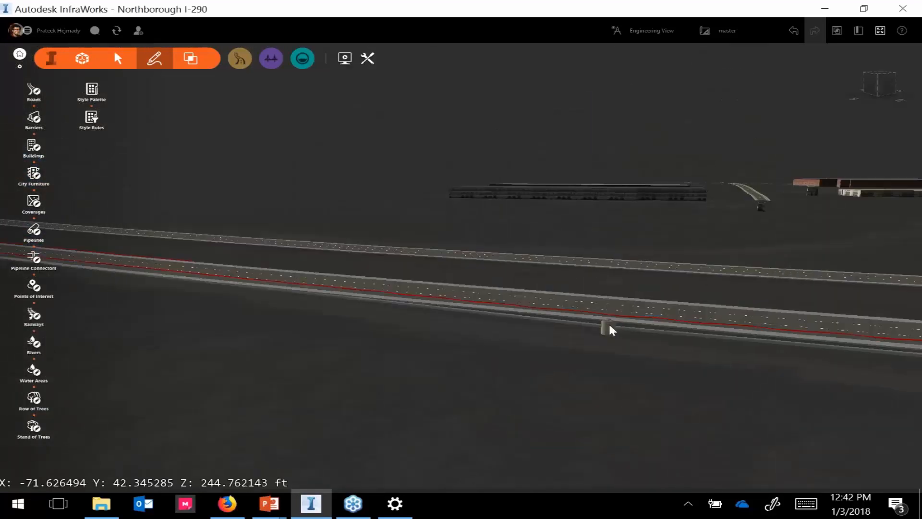
middle_click_drag(613, 346, 672, 301)
left_click(672, 302)
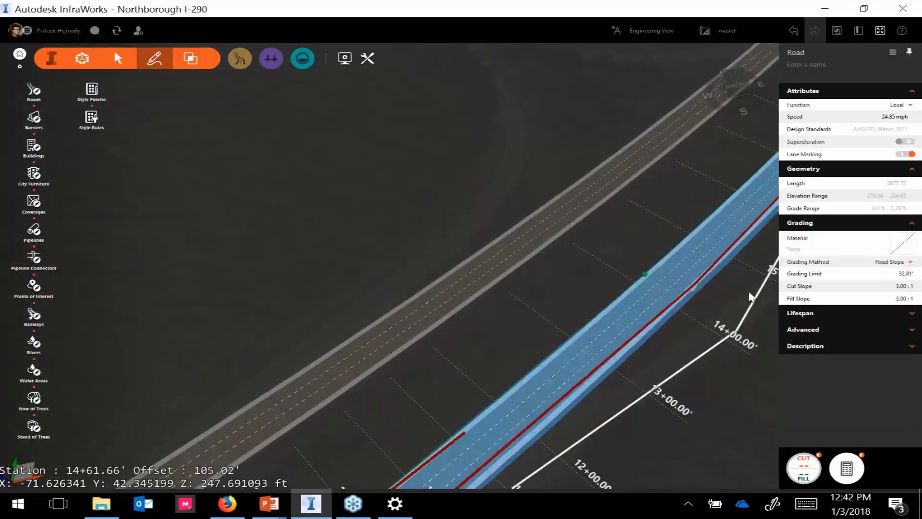
middle_click_drag(612, 278, 510, 366)
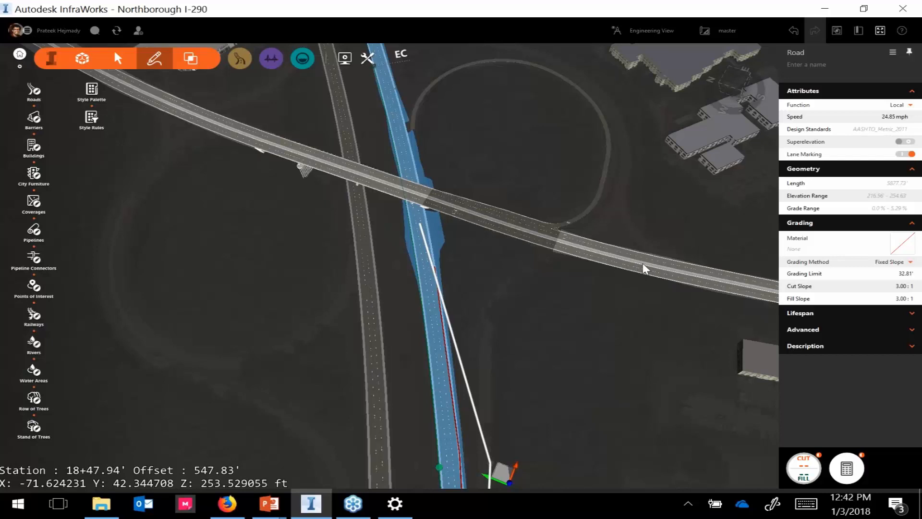
Step: Select the road that crosses over the highway and open its material quantities
left_click(643, 269)
left_click_drag(517, 294, 597, 308)
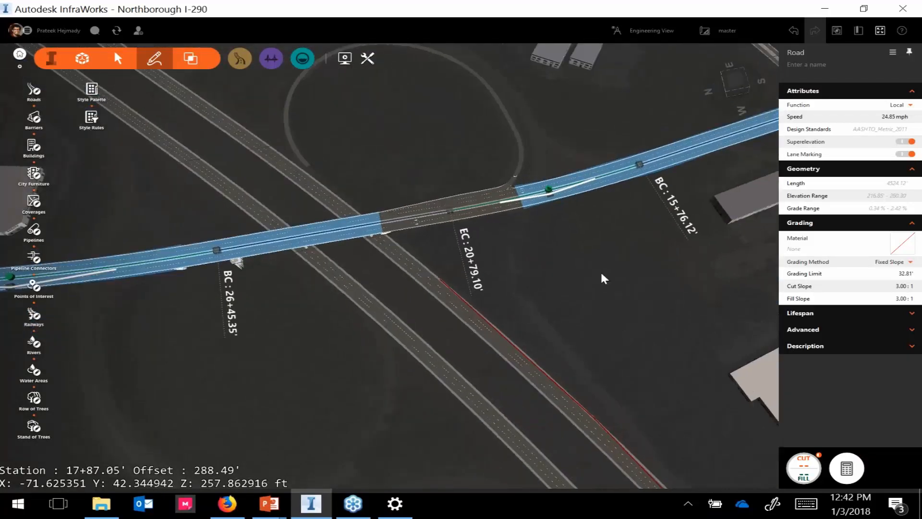
middle_click_drag(602, 279, 333, 403)
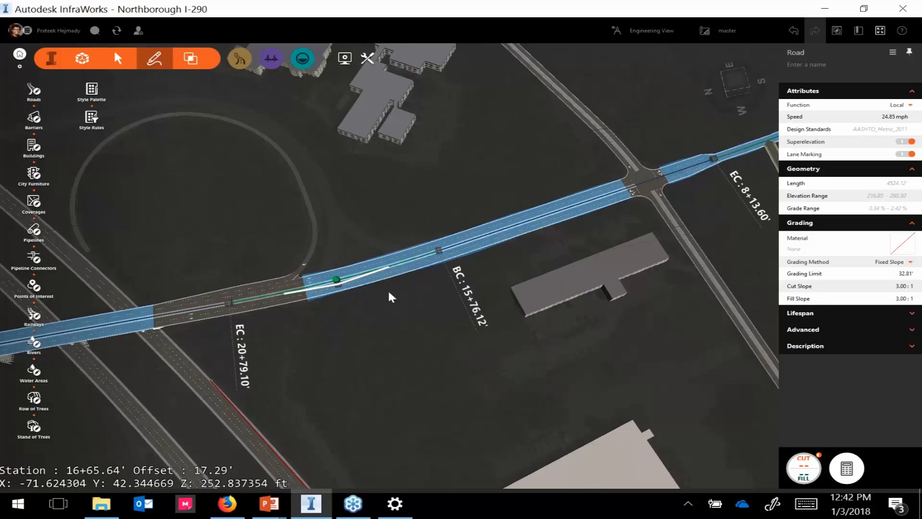
key("Escape")
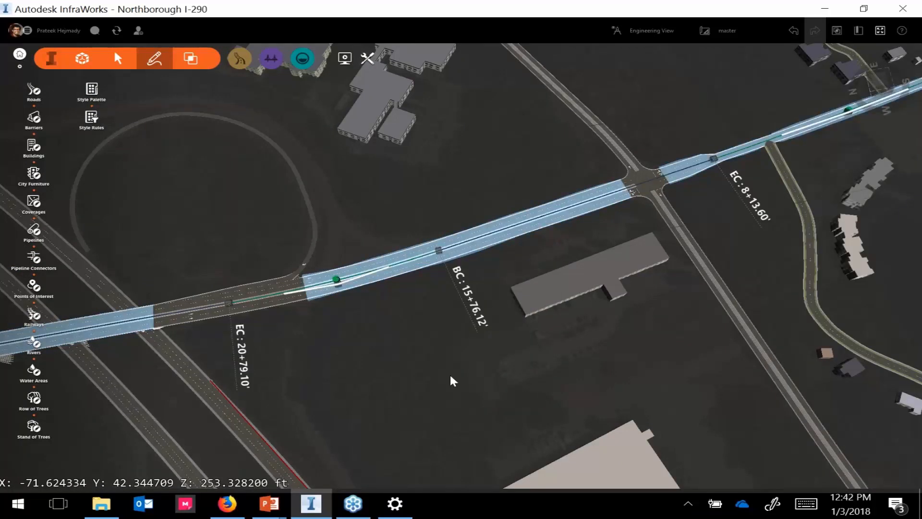
left_click(847, 468)
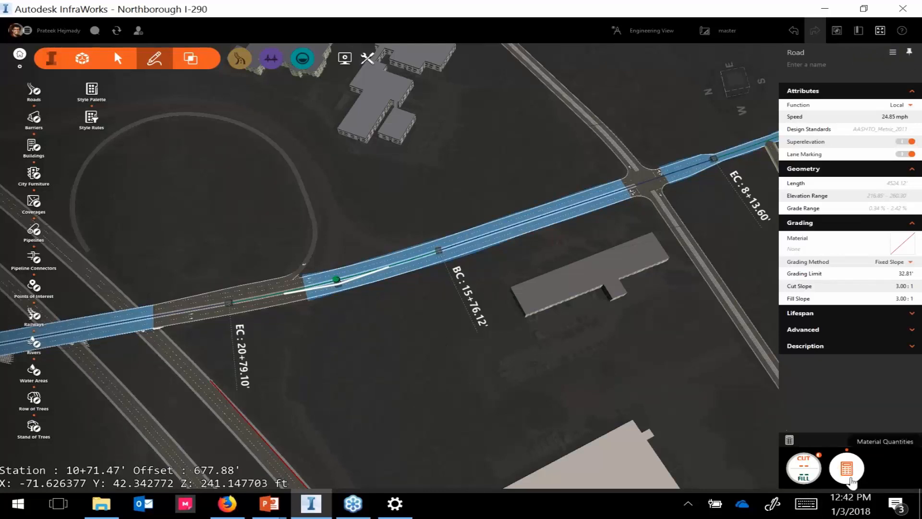
left_click(844, 468)
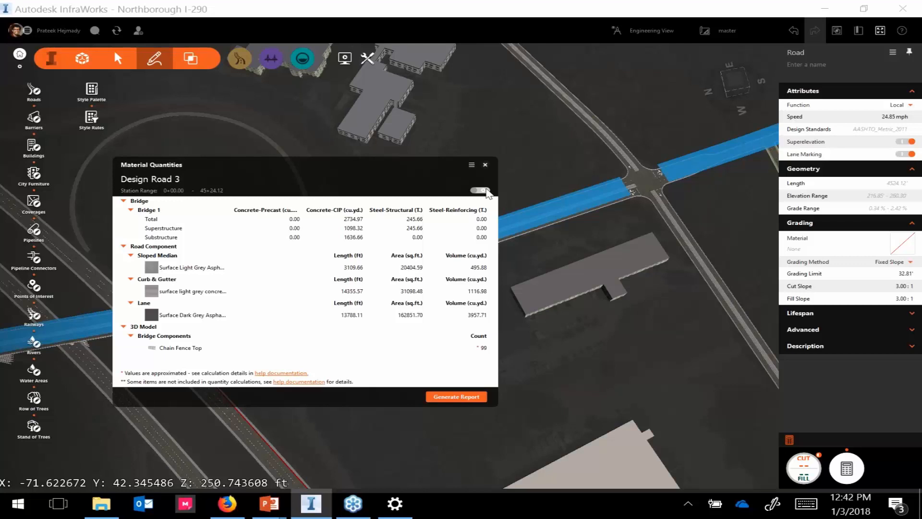
Step: Enable the station range for the crossing road's quantities, close the table and examine the stationing around the bridge
left_click(481, 190)
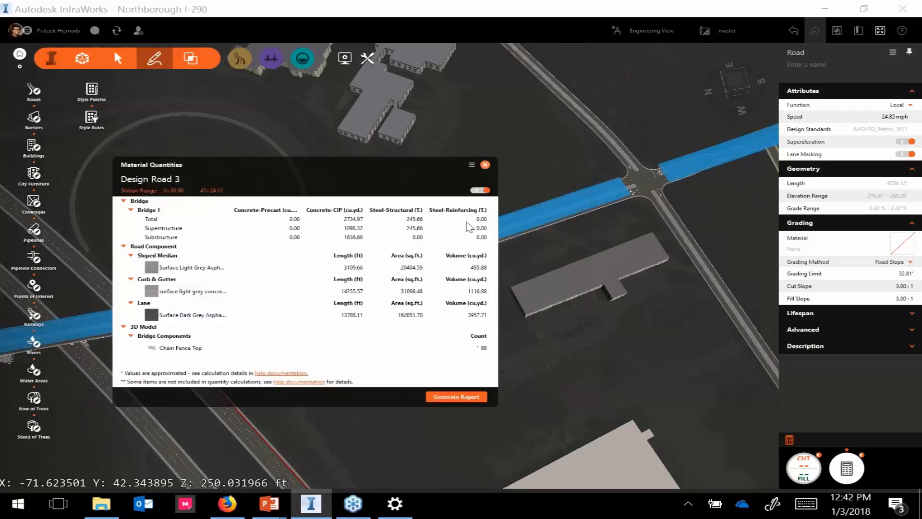
left_click(485, 165)
scroll(429, 255, "down", 1)
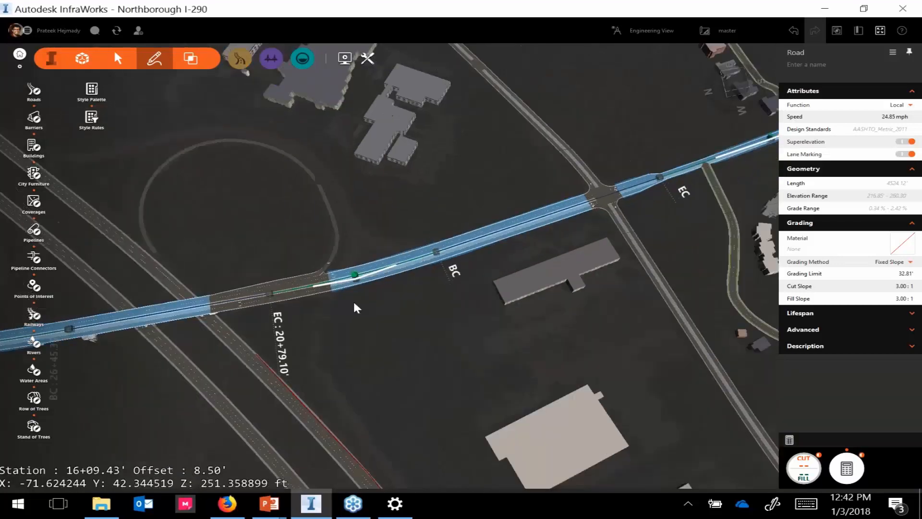
scroll(355, 312, "up", 2)
left_click_drag(452, 320, 537, 354)
middle_click_drag(531, 305, 527, 145)
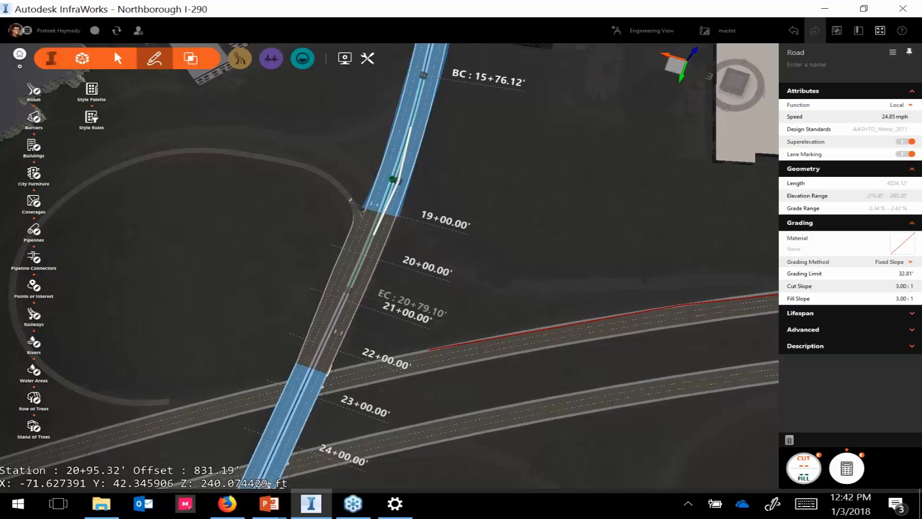
Step: Reopen the crossing road's material quantities, try to change the start station, and close the table to recheck the stationing
left_click(789, 439)
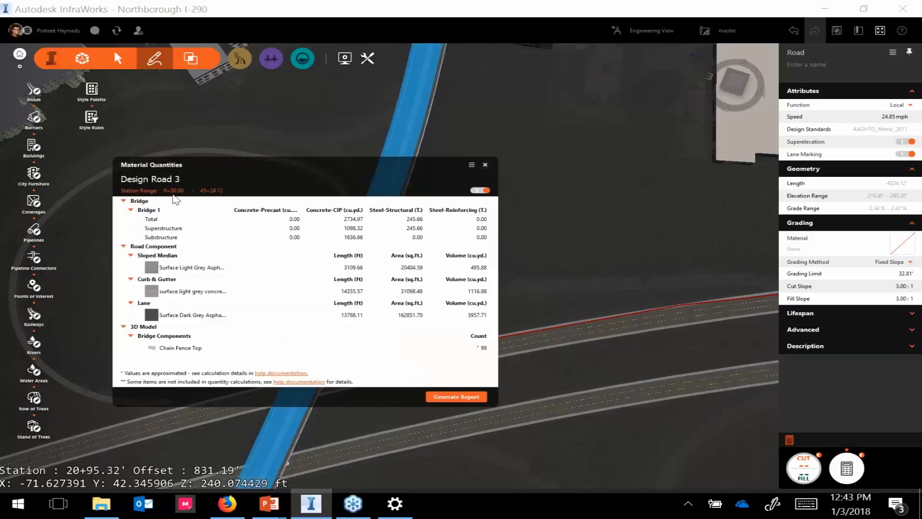
left_click(178, 190)
key("Return")
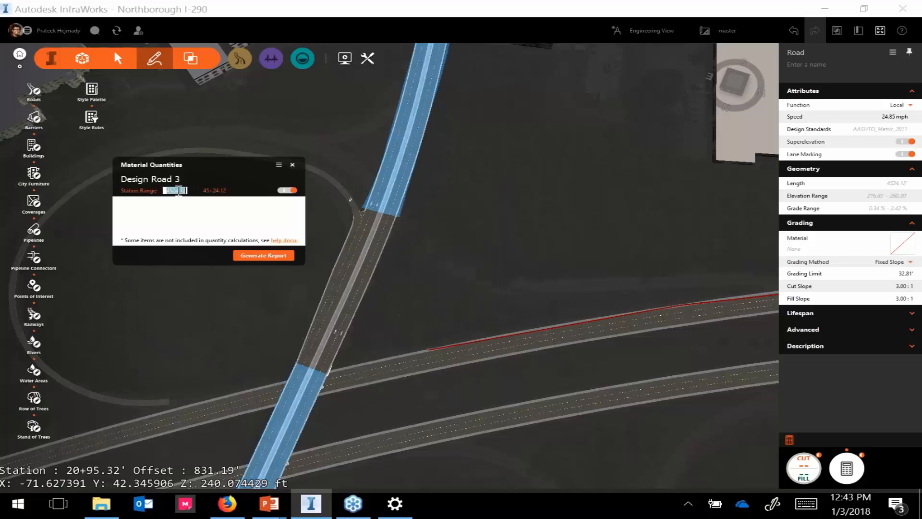
left_click(292, 165)
left_click(369, 285)
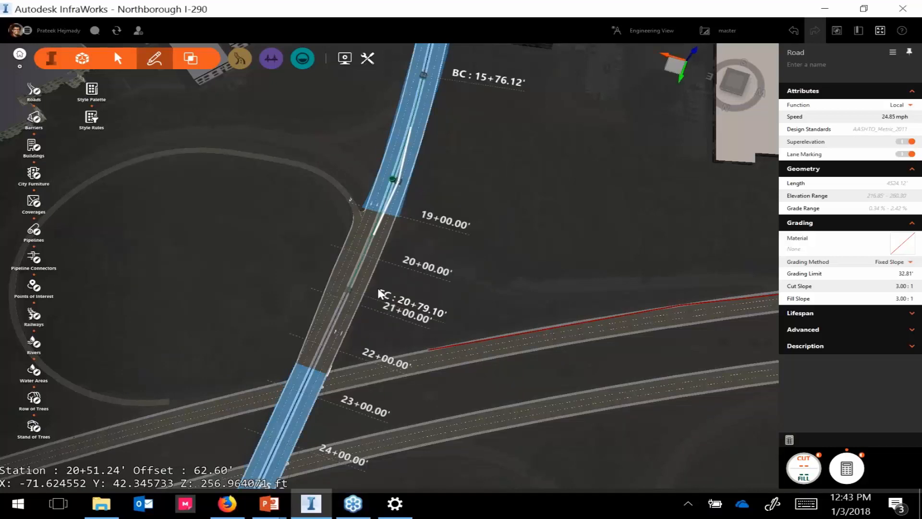
left_click(366, 275)
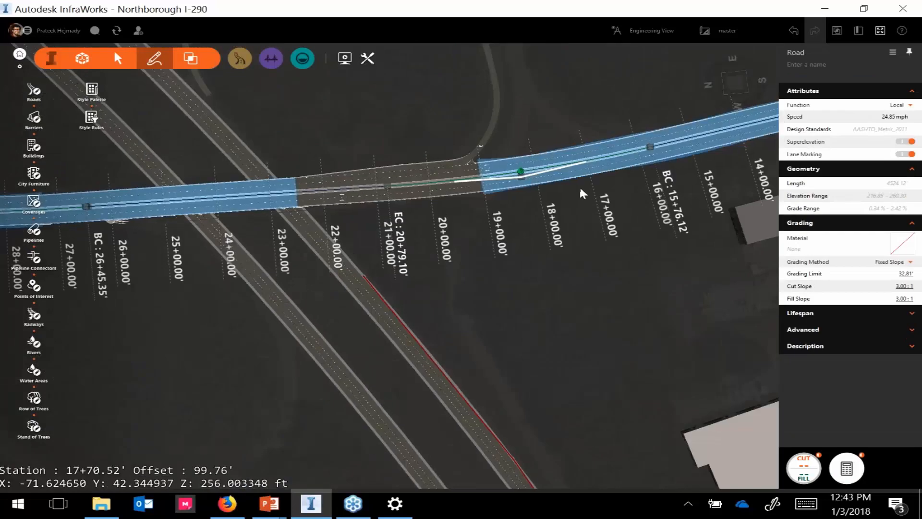
Step: Start saving a CSV quantities report for the crossing road, cancel it, and clear the road selection
left_click(790, 440)
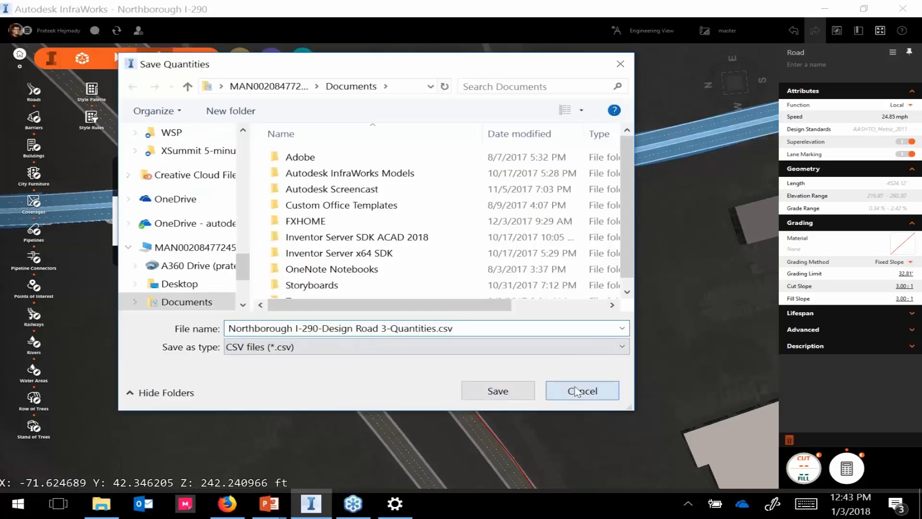
left_click(581, 389)
left_click_drag(560, 293, 336, 204)
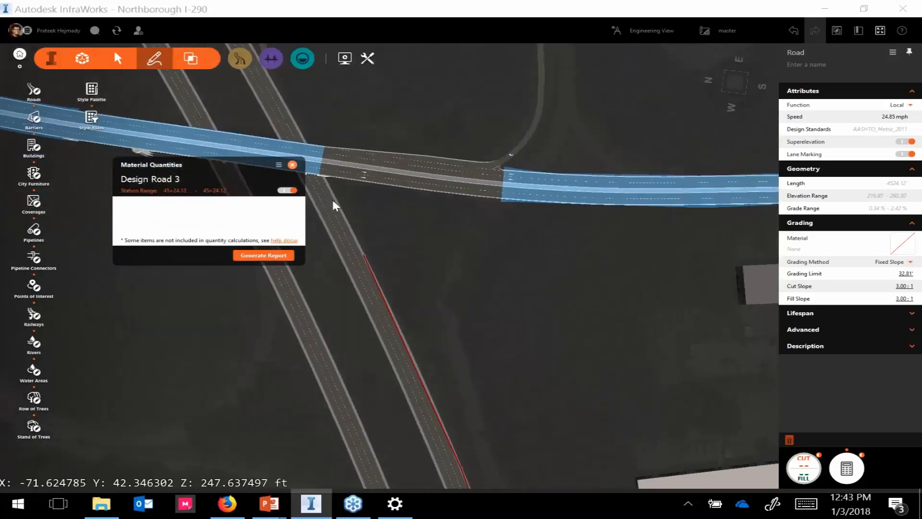
scroll(505, 272, "down", 8)
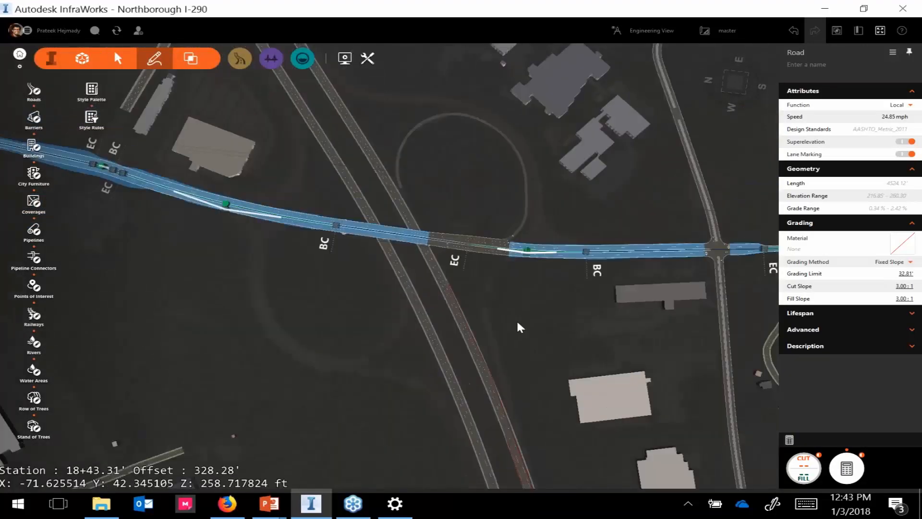
left_click_drag(521, 325, 580, 331)
key("Escape")
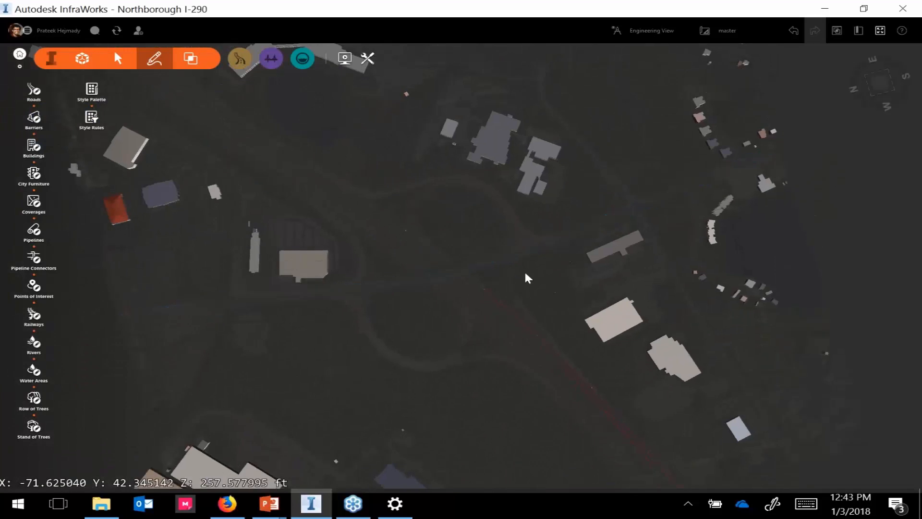
Step: Select the road crossing over the highway and open its material quantities with the station range enabled
scroll(529, 278, "up", 5)
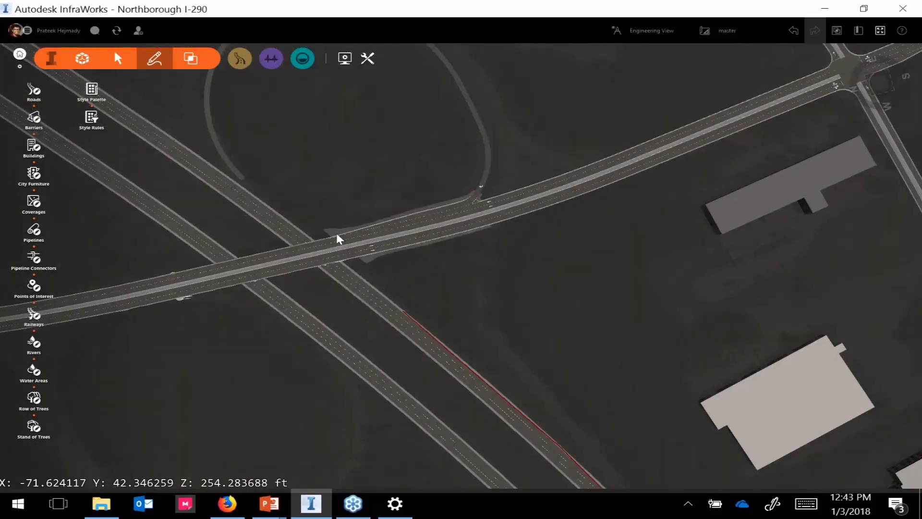
left_click(319, 252)
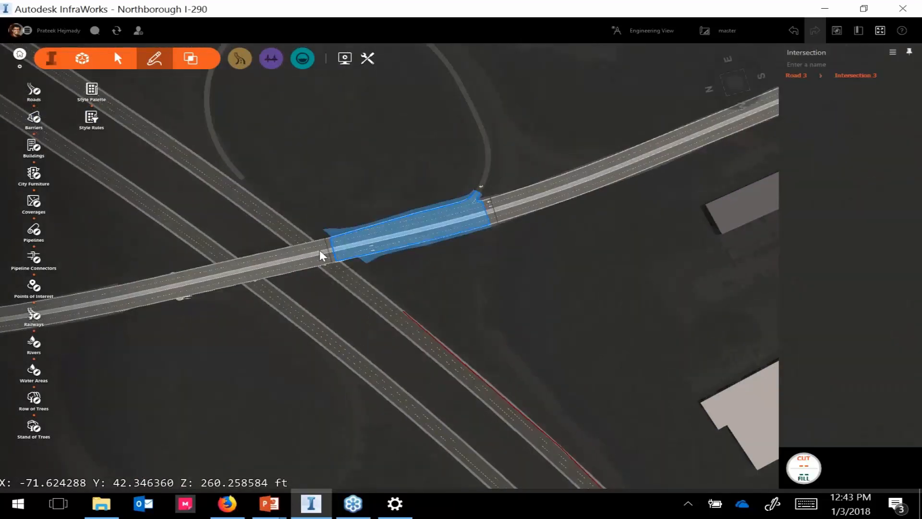
left_click(847, 469)
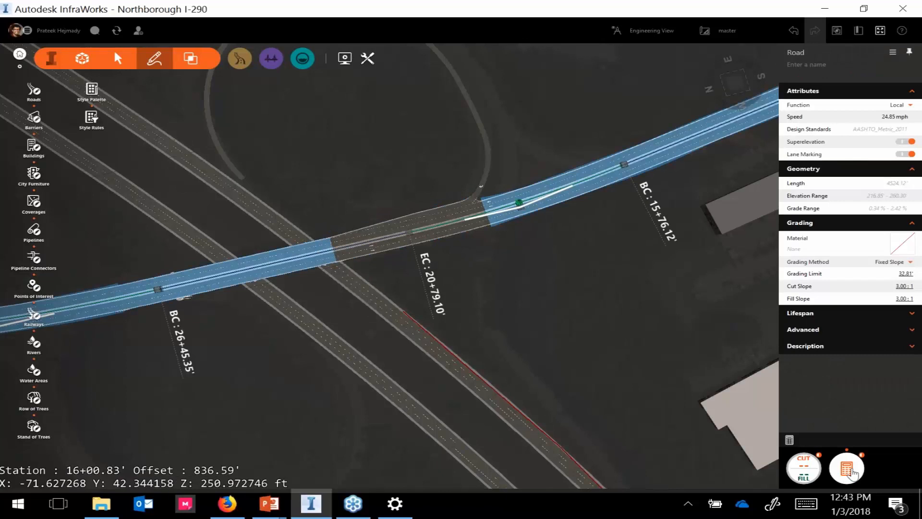
left_click(790, 440)
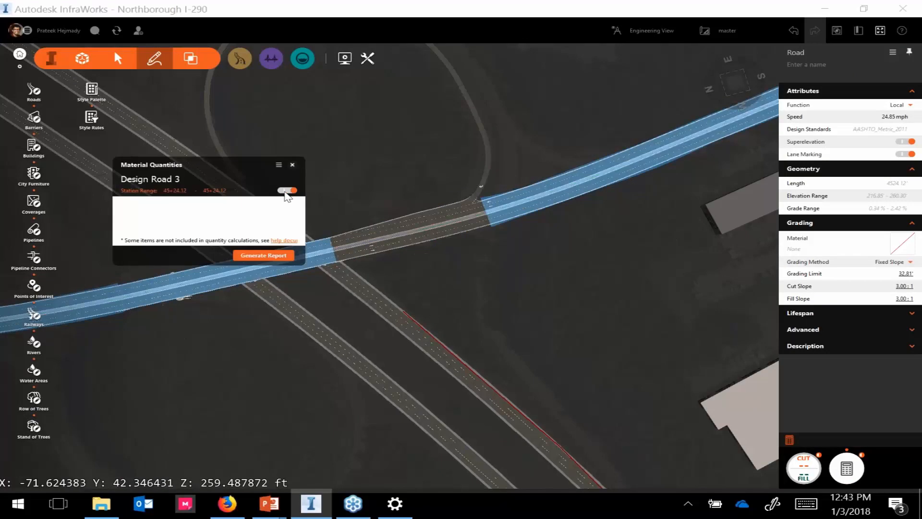
Step: Limit the crossing road's material quantities to stations 17+00 through 19+00
left_click(174, 191)
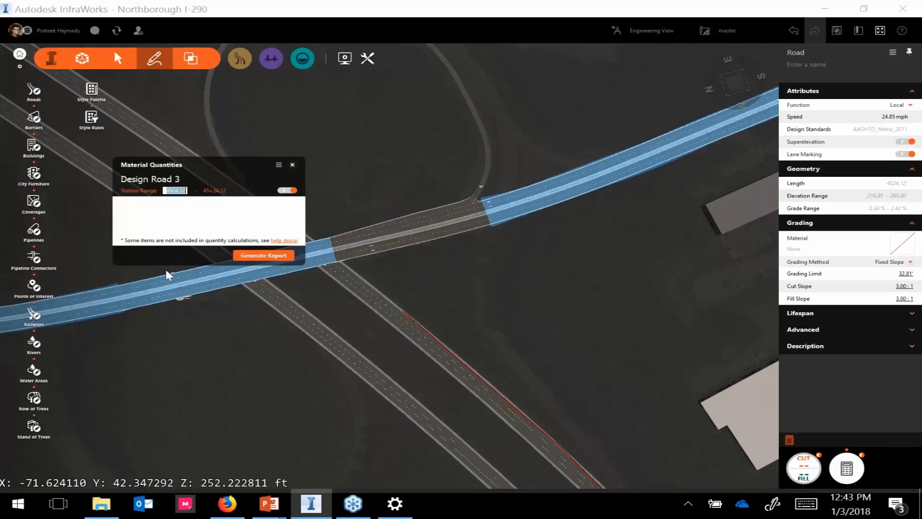
type("1700")
key("Return")
left_click(216, 191)
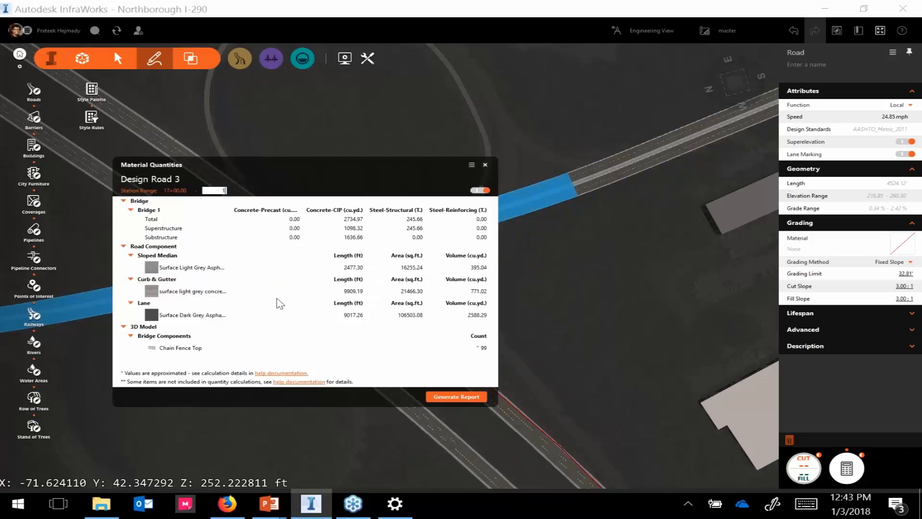
type("1900")
key("Return")
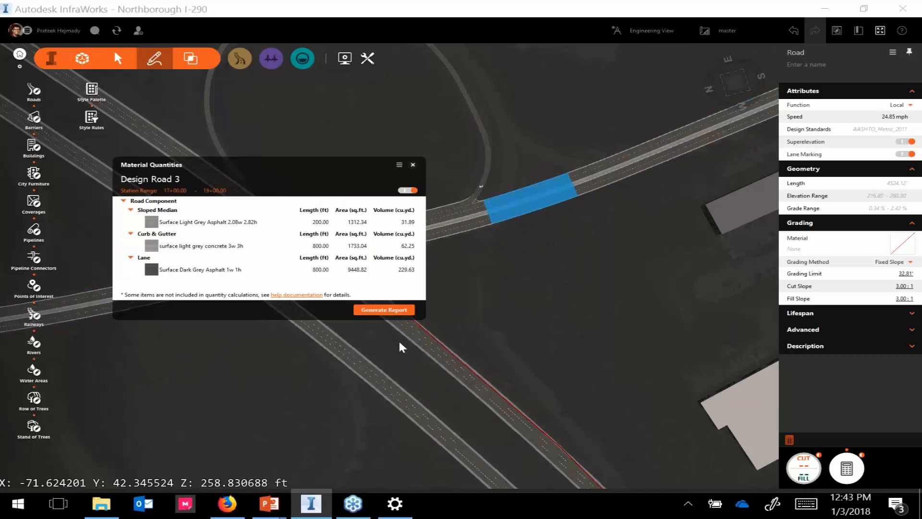
Step: Add the highway to the selection and examine the combined quantities and both highlighted station ranges
left_click(504, 412, "ctrl")
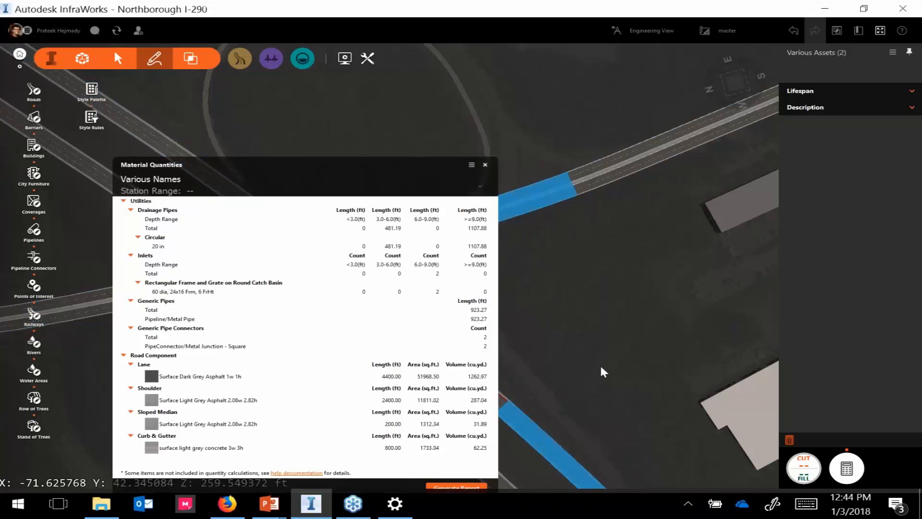
middle_click_drag(603, 370, 559, 305)
scroll(560, 305, "down", 5)
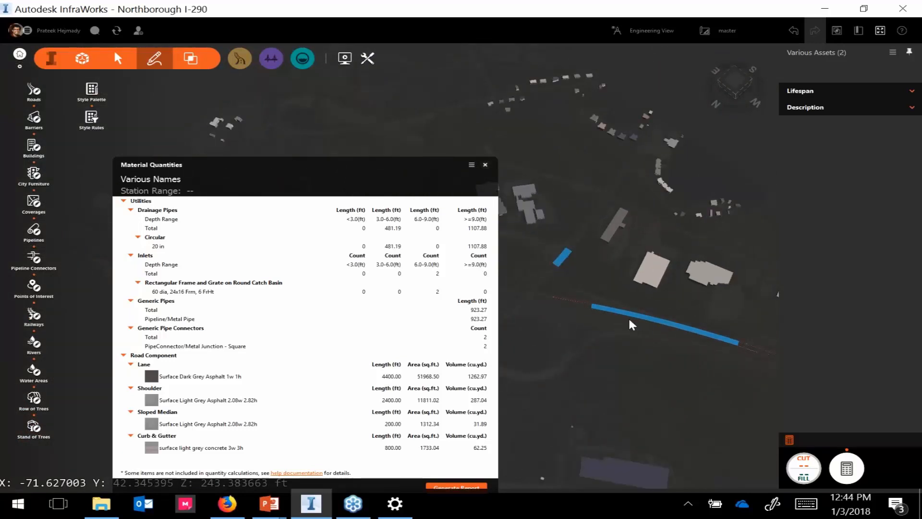
left_click_drag(586, 294, 600, 295)
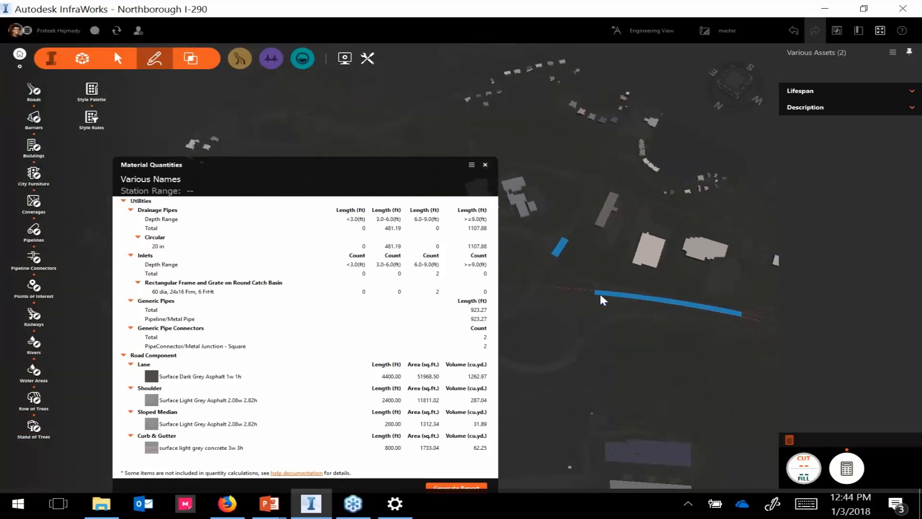
middle_click_drag(601, 295, 588, 231)
scroll(585, 301, "up", 2)
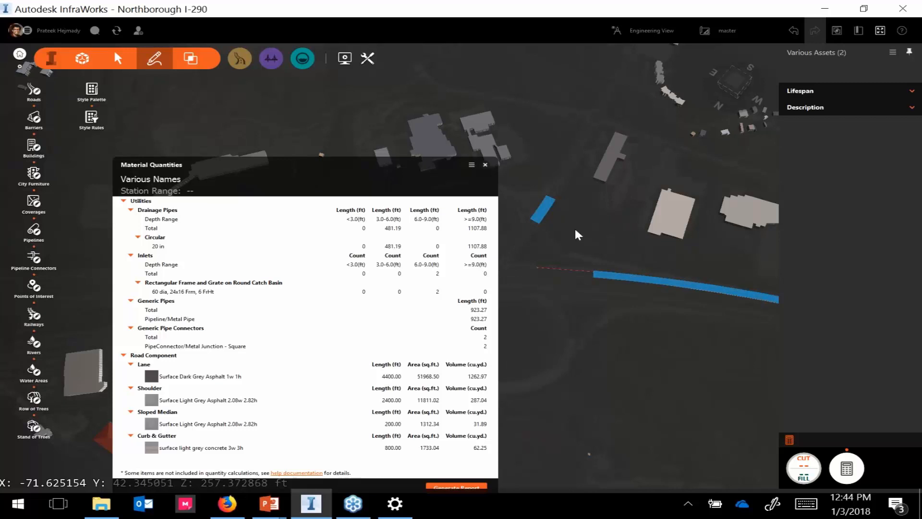
scroll(550, 230, "up", 1)
scroll(551, 229, "up", 2)
middle_click_drag(620, 248, 625, 273)
scroll(600, 279, "down", 2)
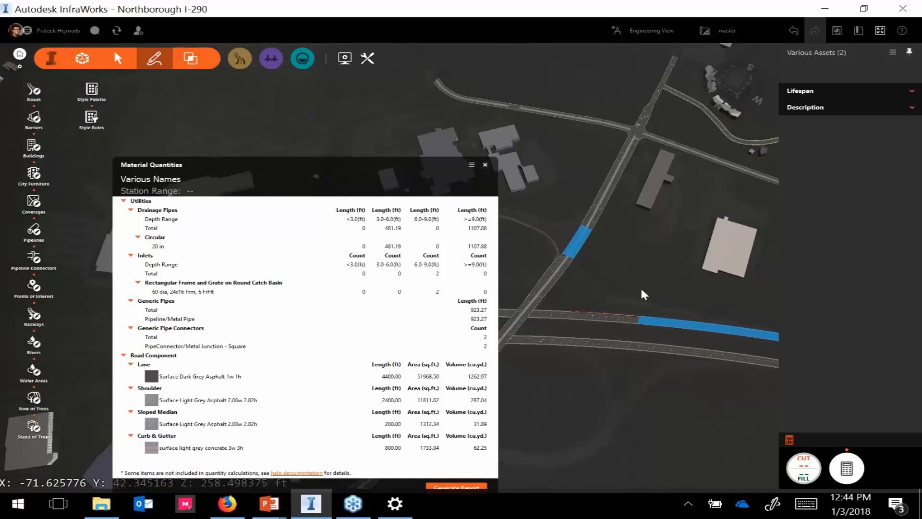
left_click_drag(606, 283, 601, 346)
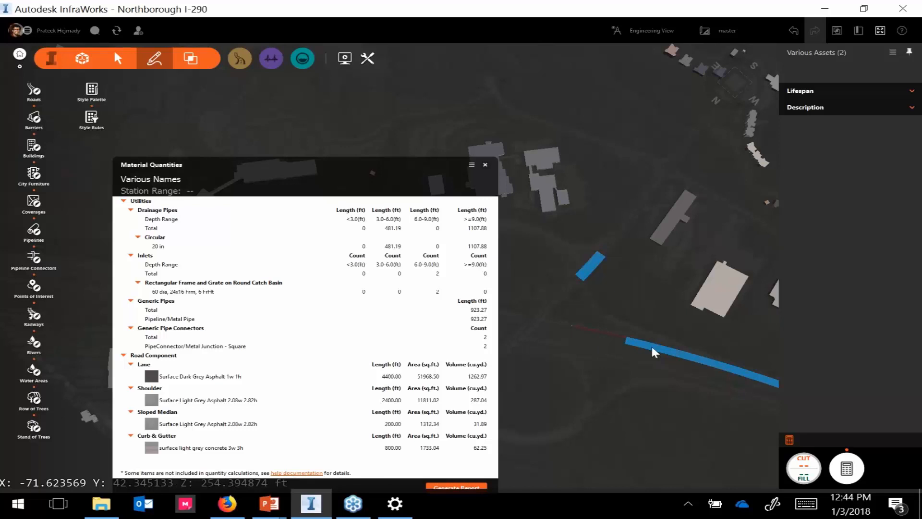
Step: Close the quantities table, calculate cut and fill for both roads, and clear the selection
left_click(485, 165)
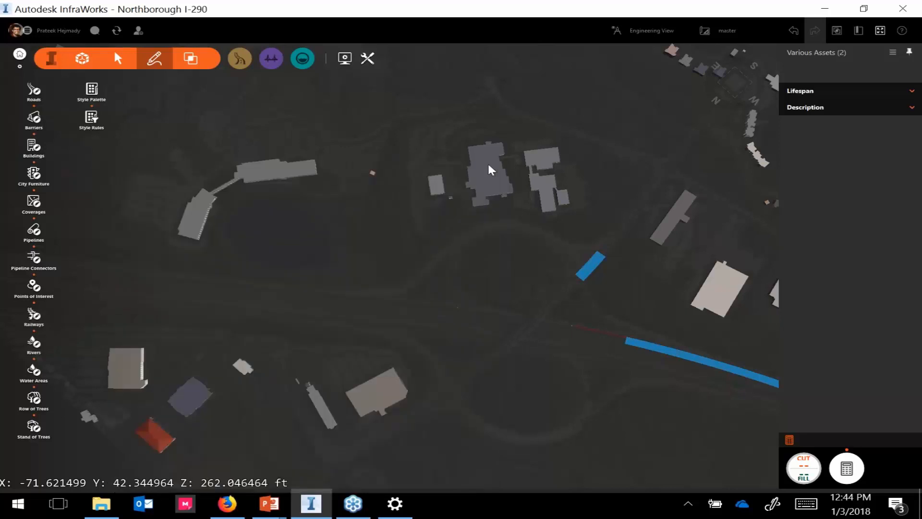
left_click(801, 472)
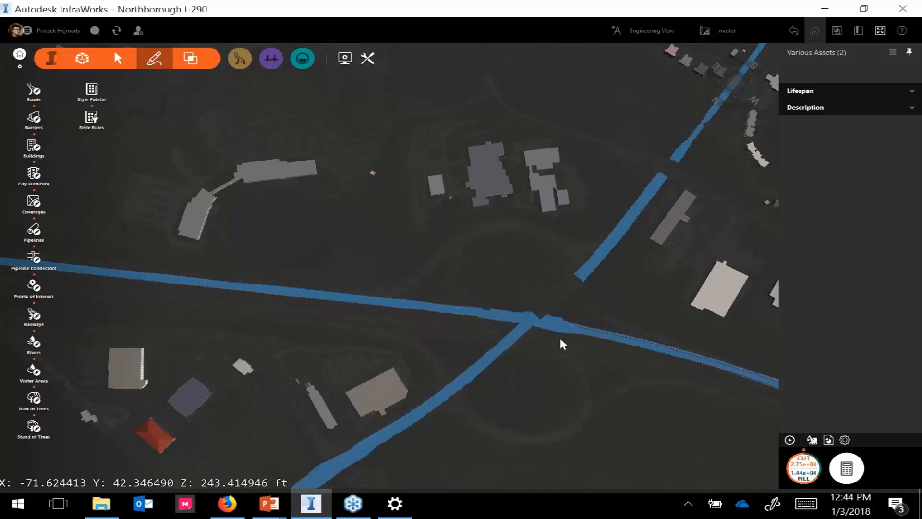
left_click_drag(566, 346, 520, 359)
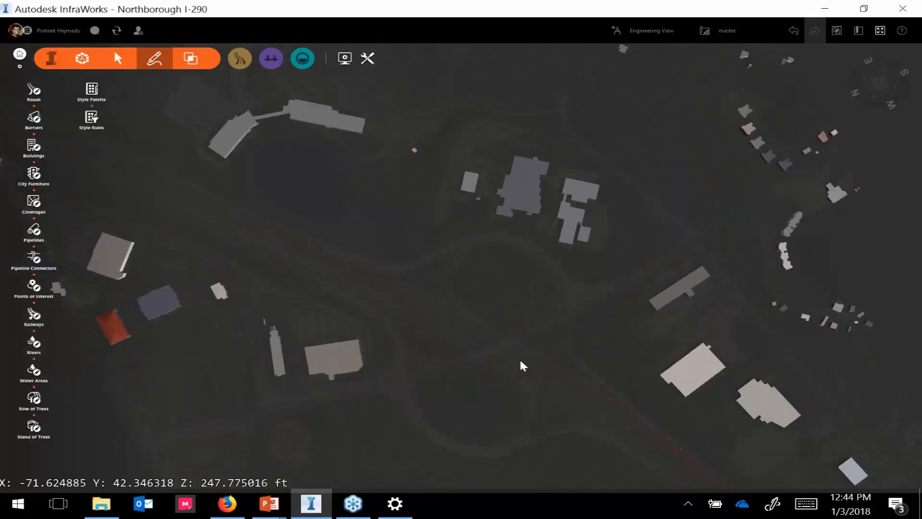
Step: Select the highway beneath the bridge and examine its alignment and the open ground beside it
scroll(521, 366, "up", 5)
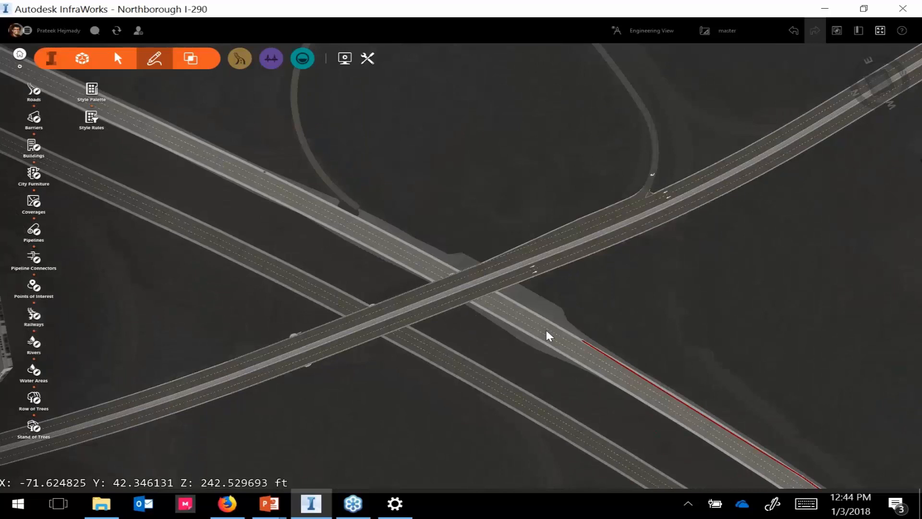
left_click(549, 336)
middle_click_drag(614, 379, 421, 237)
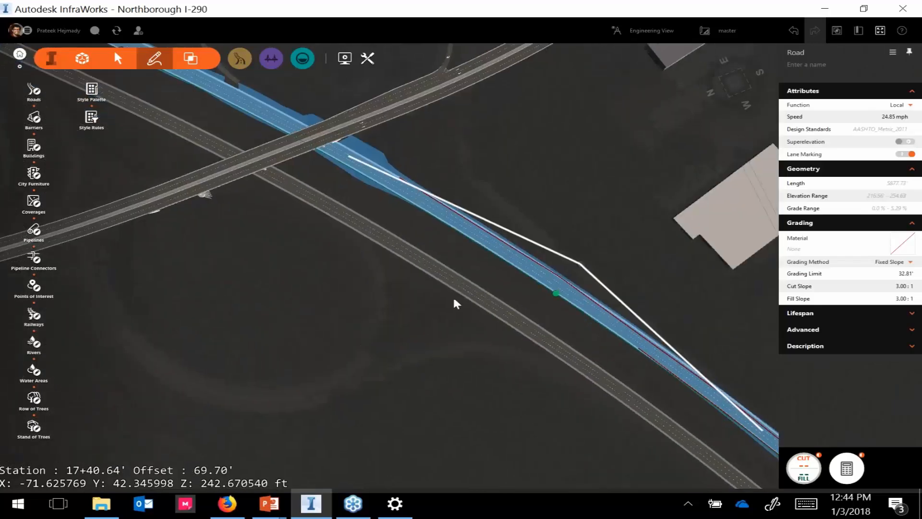
scroll(491, 274, "down", 2)
left_click_drag(490, 269, 377, 154)
left_click_drag(357, 343, 581, 441)
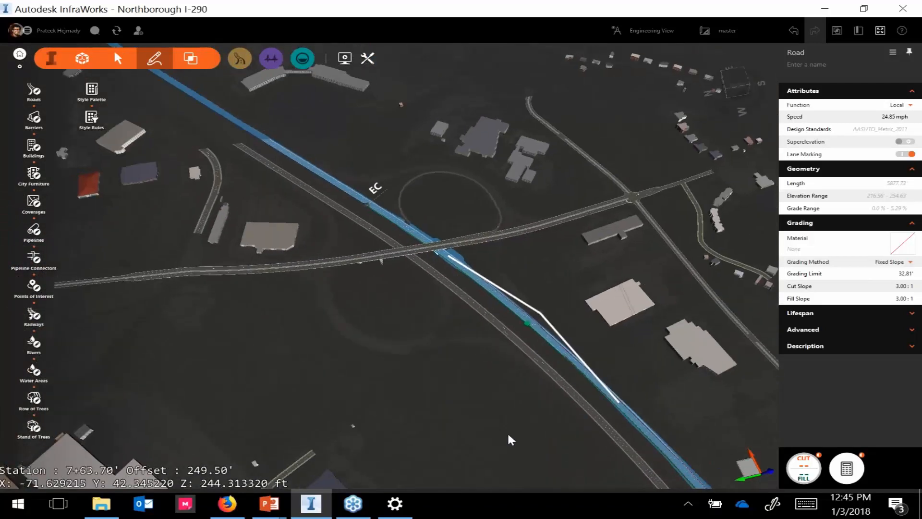
left_click_drag(486, 419, 377, 232)
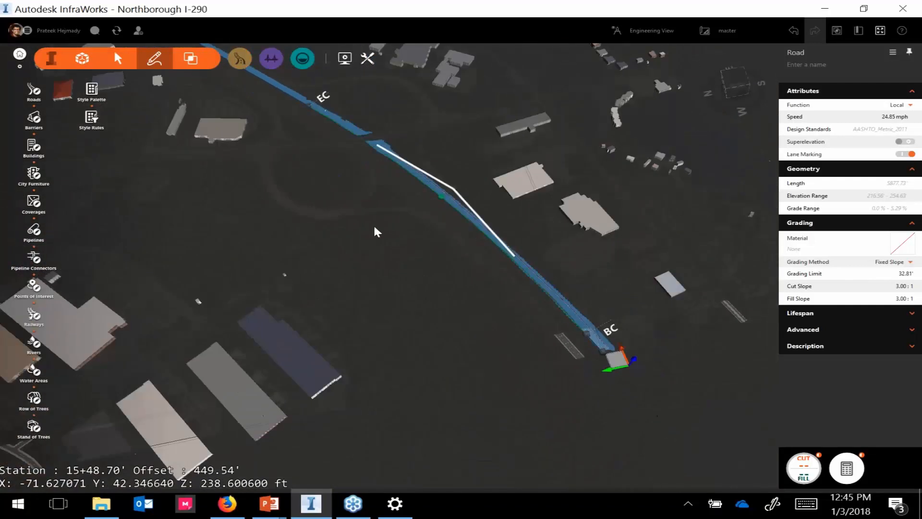
scroll(428, 295, "up", 5)
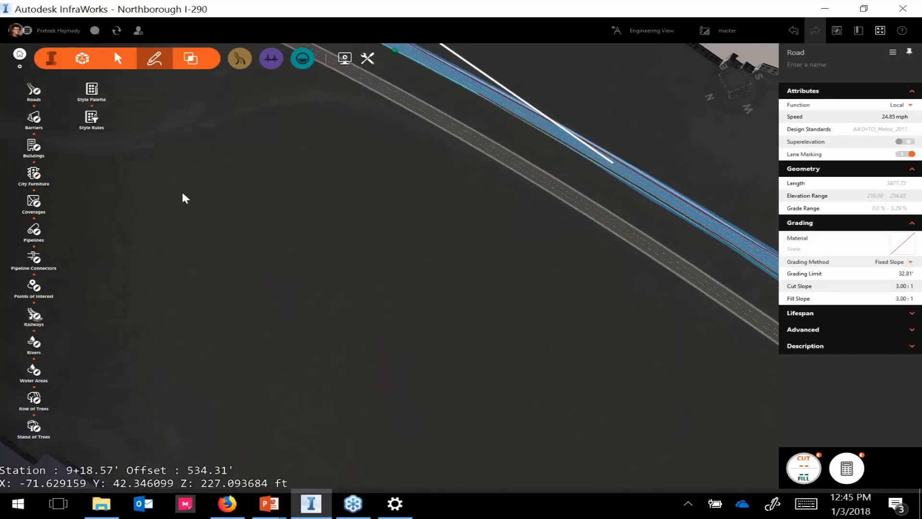
Step: Draw an element-based component road with the Lane assembly, about 794 ft long, on the open ground beside the highway
left_click(238, 57)
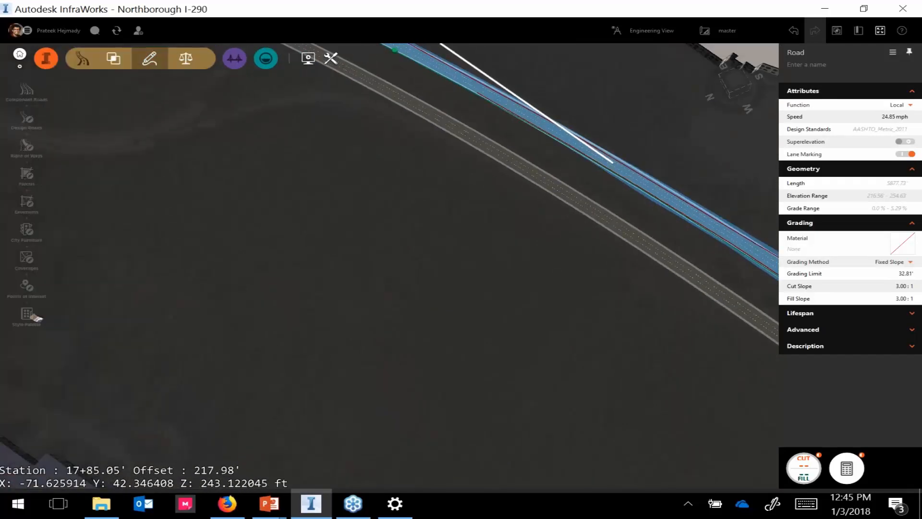
left_click(33, 90)
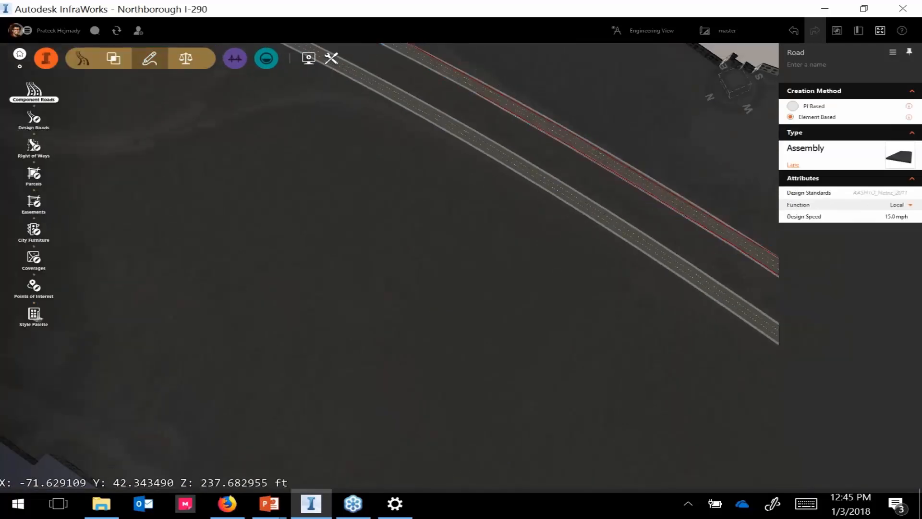
left_click(481, 456)
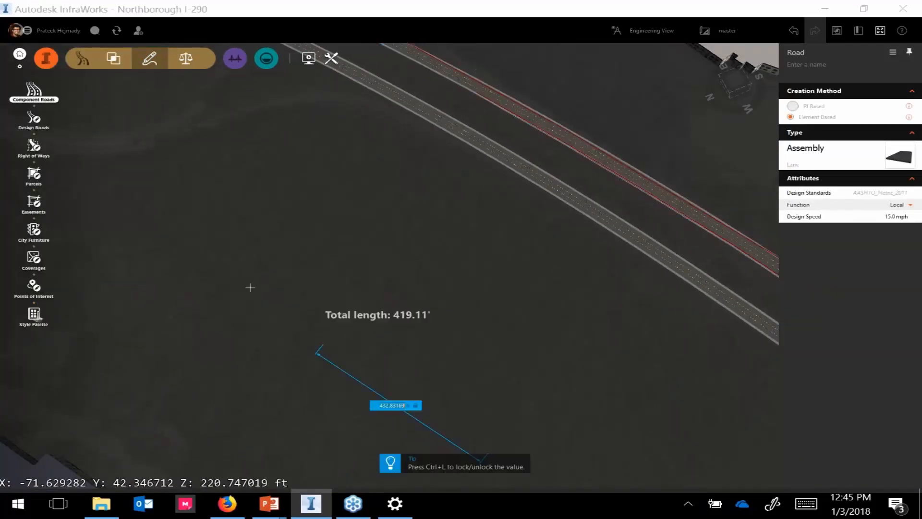
double_click(217, 235)
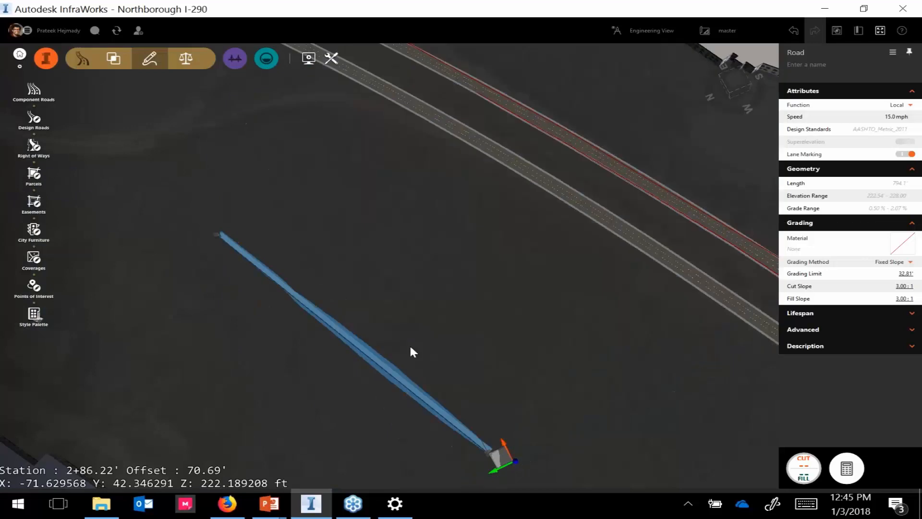
Step: Select the new road's lane component and inspect its width, depth and slope
left_click_drag(387, 337, 359, 310)
left_click(386, 407)
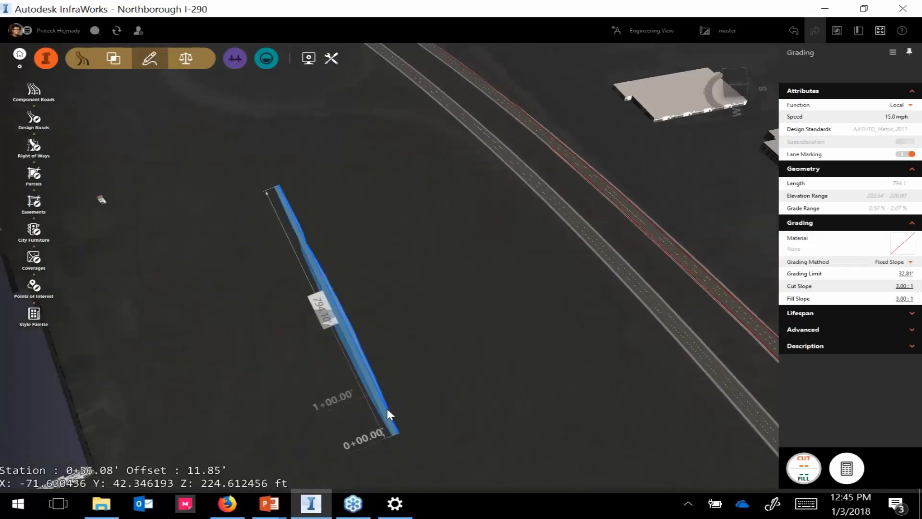
scroll(386, 406, "up", 3)
left_click(400, 403)
left_click_drag(555, 425, 768, 267)
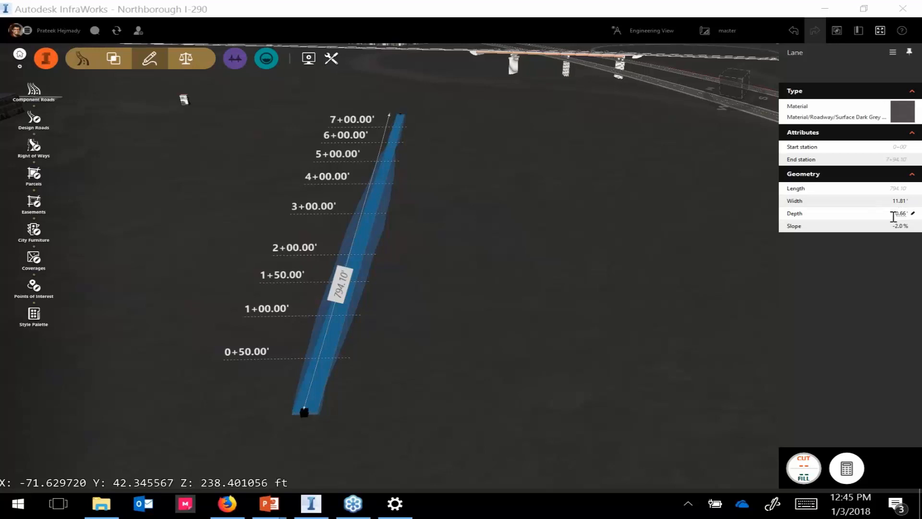
Step: Draw a component road about 654 ft long beside the single-lane road, using the Four Lane Divided with Sloped Grass Median assembly
left_click(33, 90)
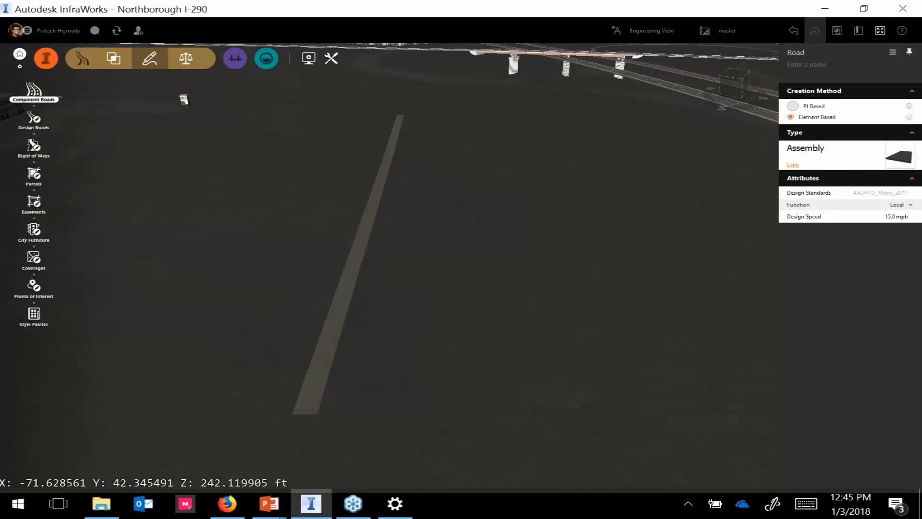
left_click(792, 165)
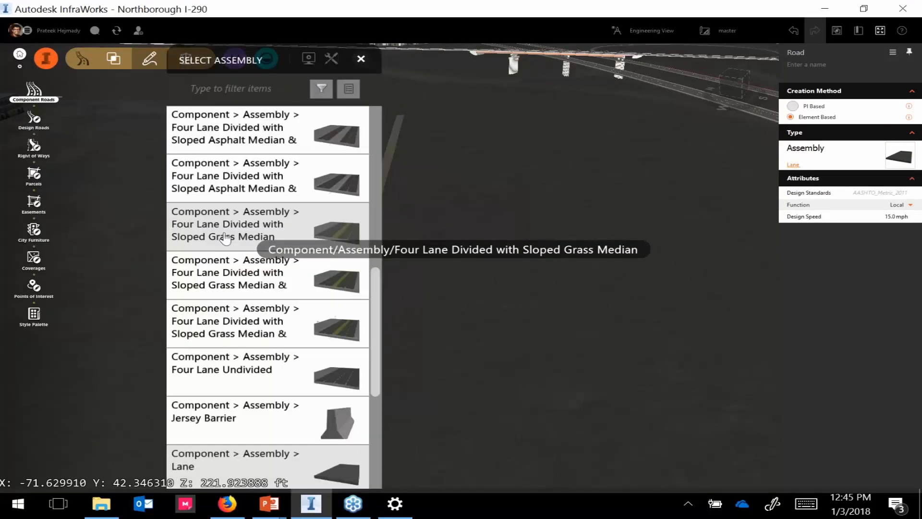
left_click(232, 181)
left_click(231, 226)
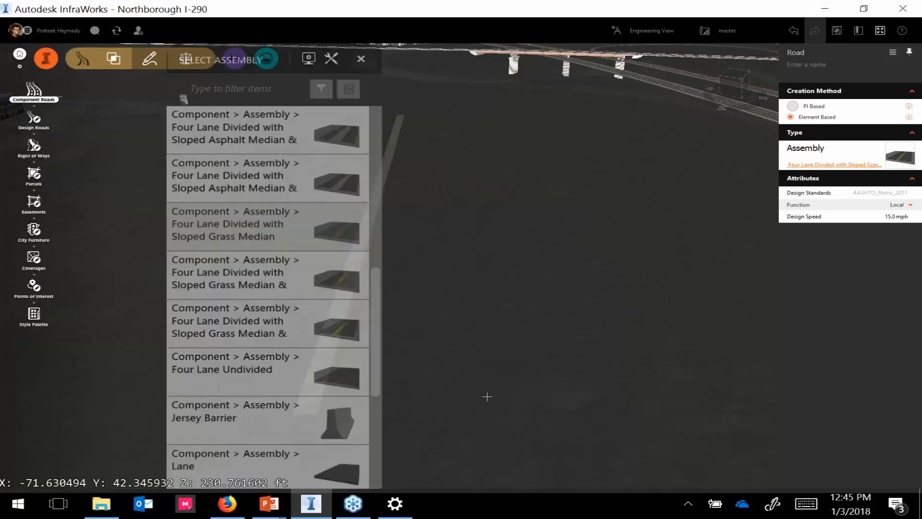
left_click(477, 395)
double_click(518, 128)
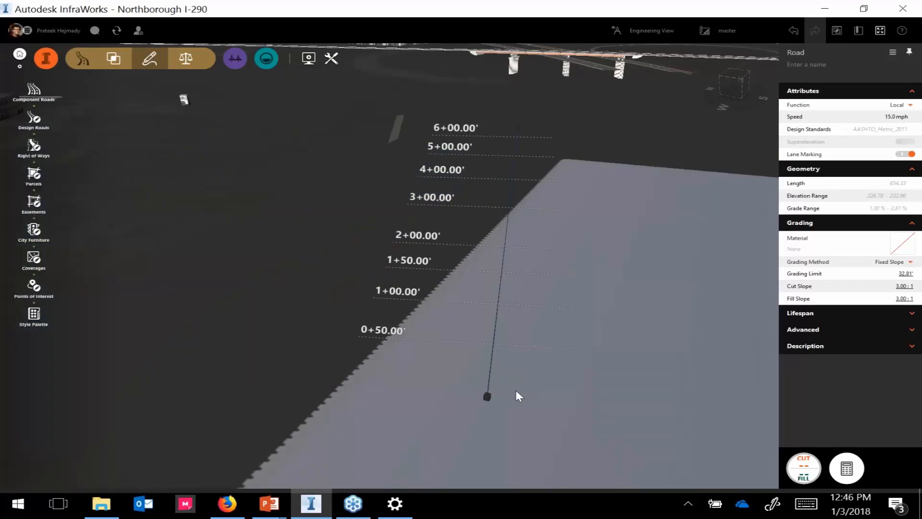
Step: Select the inner lane beside the grass median on the four-lane road and inspect its depth value
left_click(506, 389)
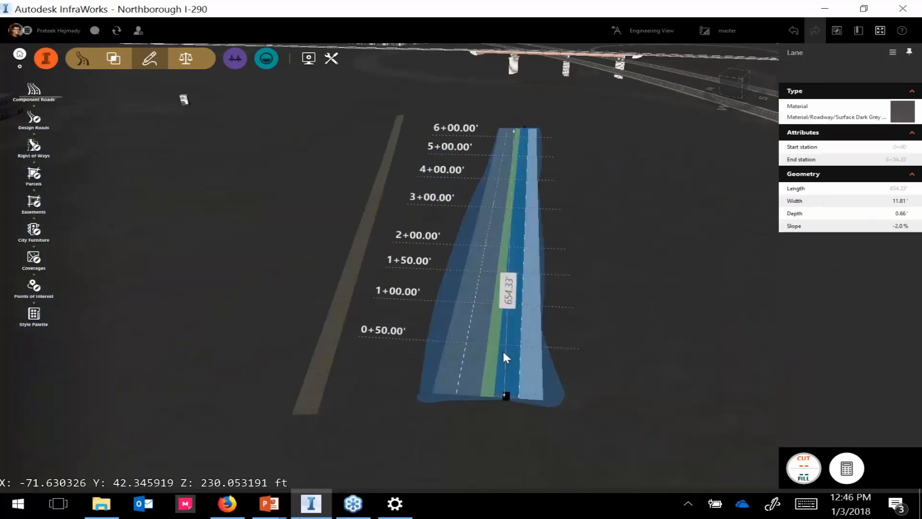
scroll(502, 349, "up", 3)
left_click(895, 214)
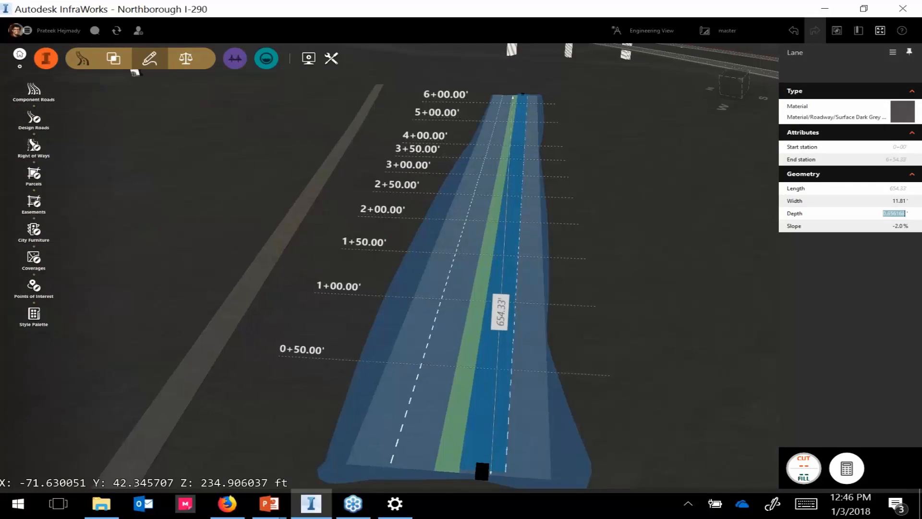
left_click(543, 424)
left_click(486, 435)
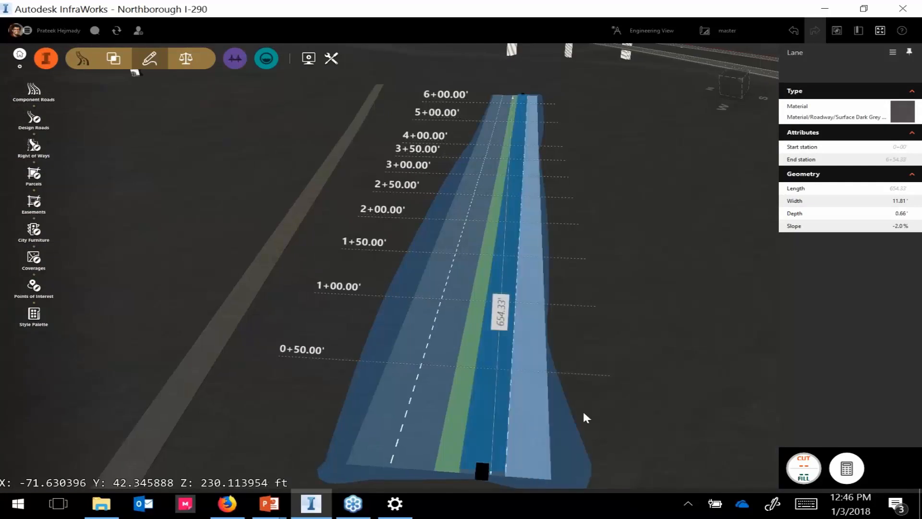
left_click(895, 213)
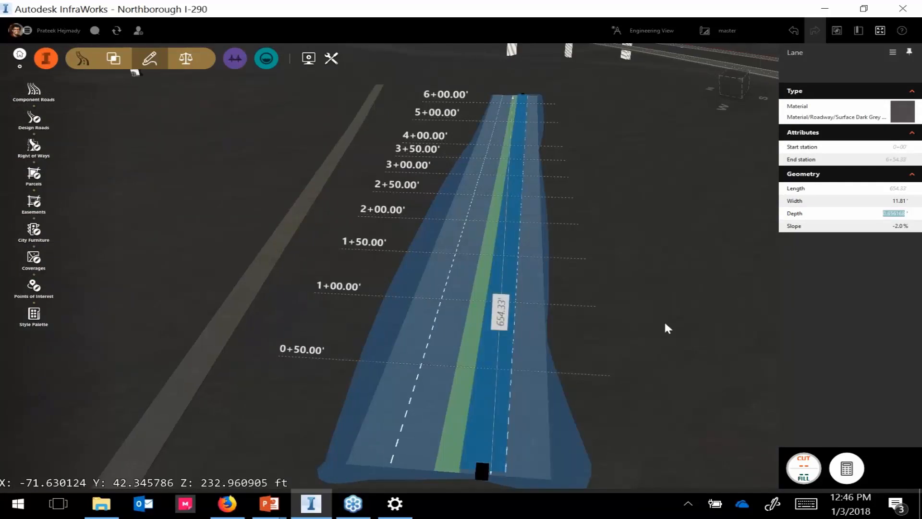
Step: Show the four-lane road's cross section view and place the section at about station 0+47.73
left_click(526, 310)
right_click(527, 312)
left_click(668, 234)
left_click(507, 327)
right_click(506, 329)
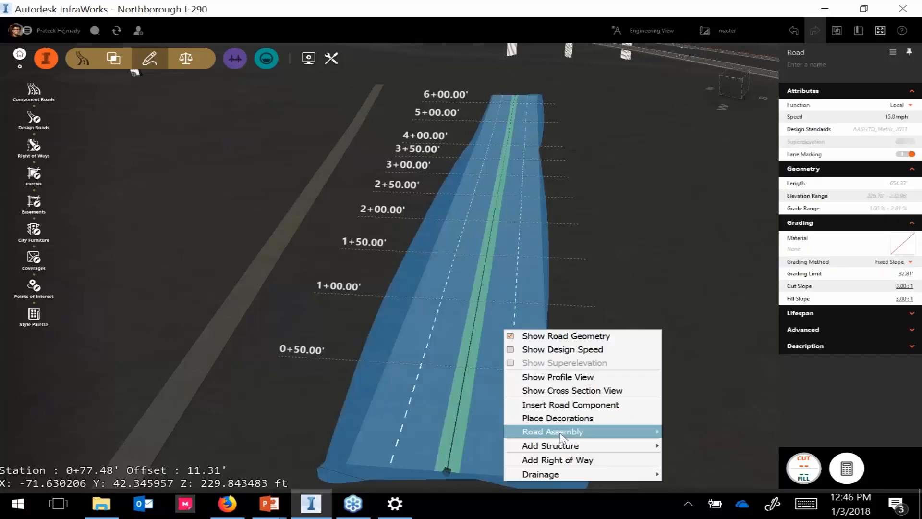
left_click(557, 390)
left_click_drag(464, 473, 486, 331)
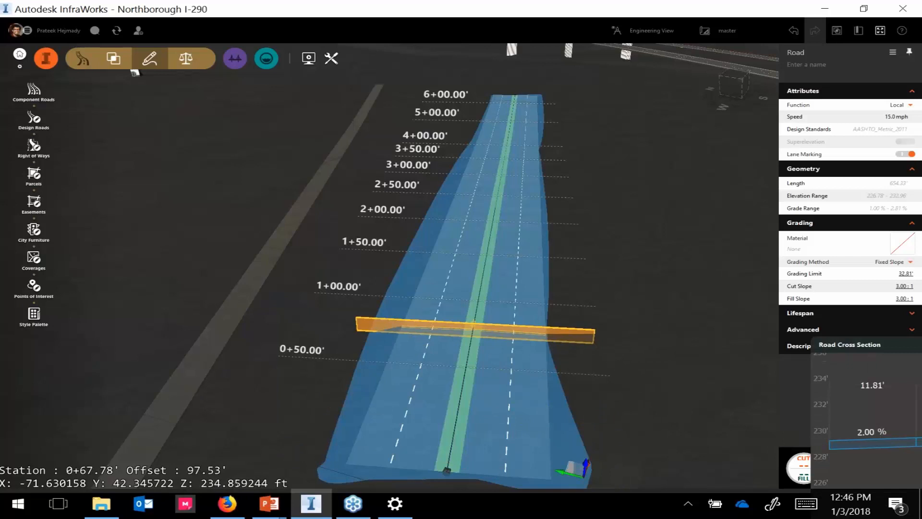
left_click(907, 352)
left_click_drag(336, 248, 48, 100)
left_click_drag(496, 330, 494, 374)
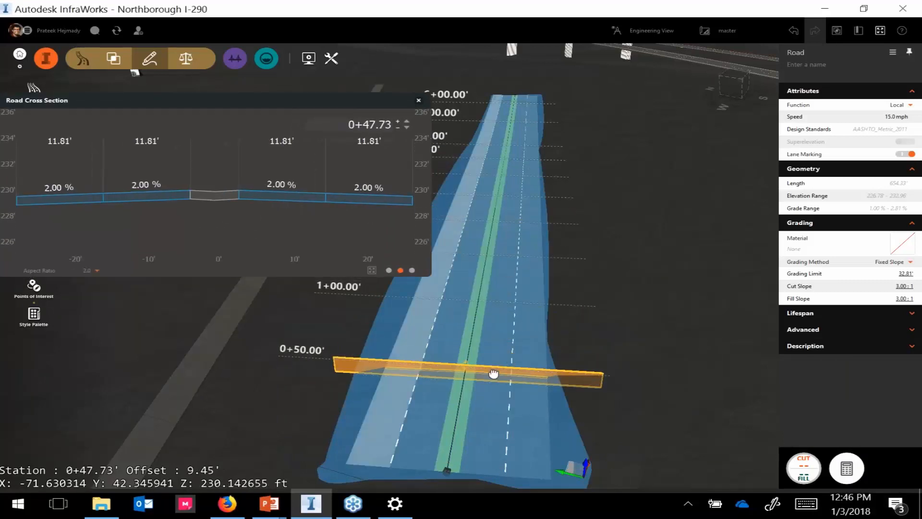
Step: Set the depth of the selected inner lane to 1 ft and review the change in the road cross section
left_click(494, 411)
left_click(899, 213)
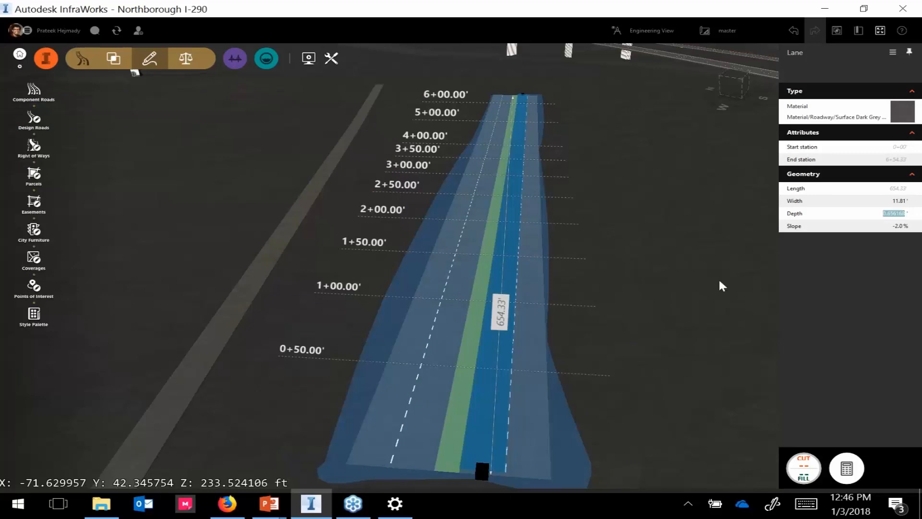
type("1")
key("Return")
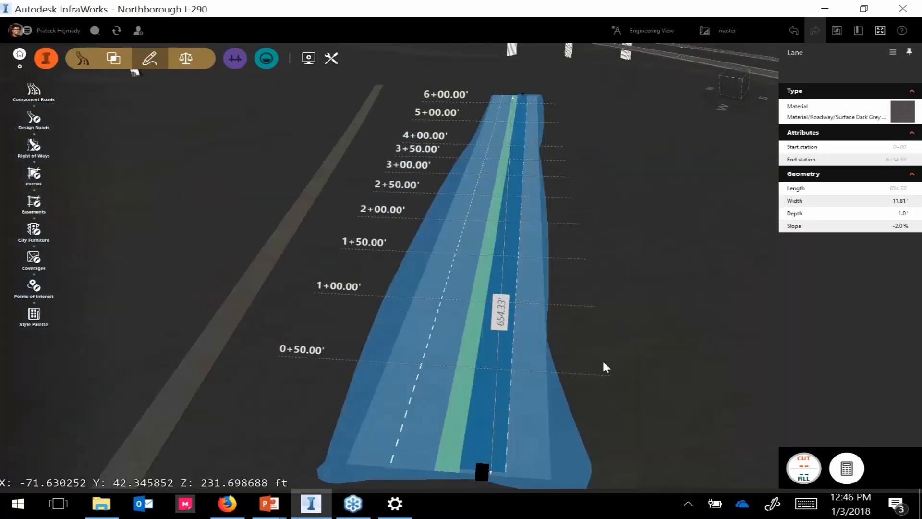
left_click_drag(603, 362, 558, 351)
right_click(486, 349)
left_click(601, 309)
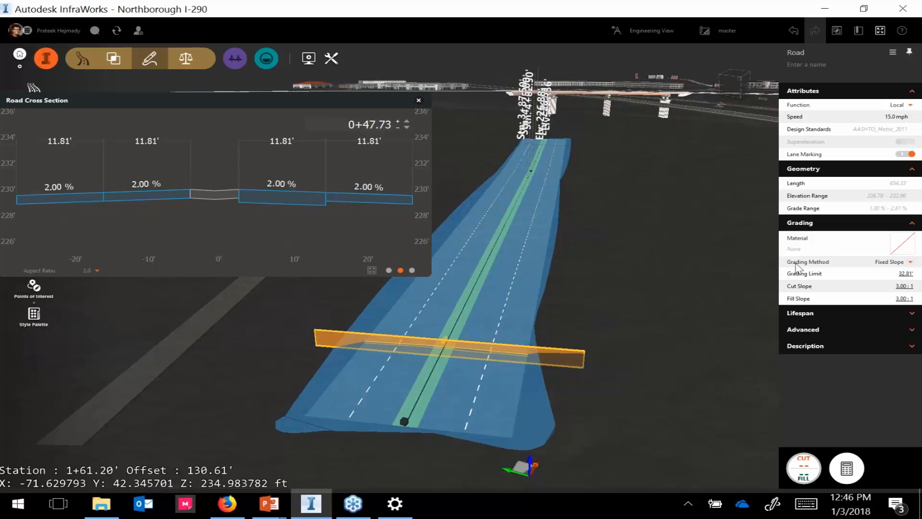
Step: Compute the four-lane road's earthwork quantities, then dismiss the results
left_click(799, 471)
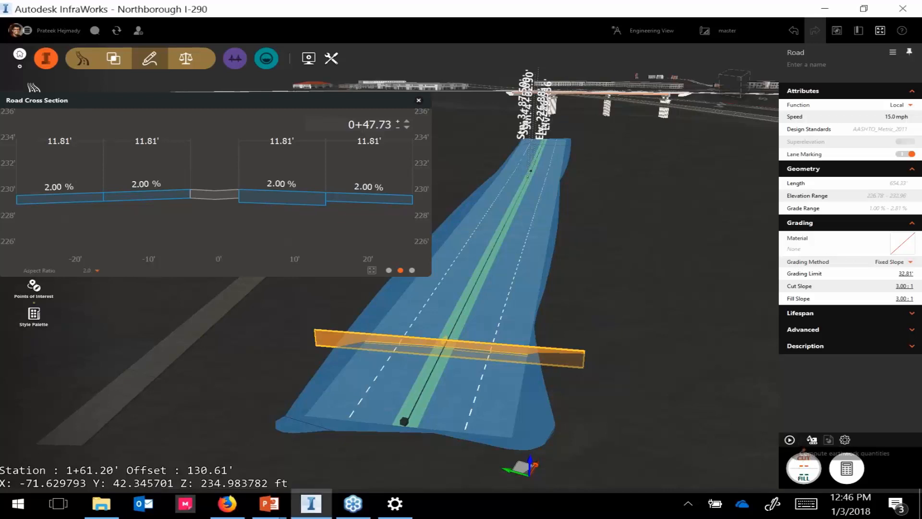
left_click(800, 475)
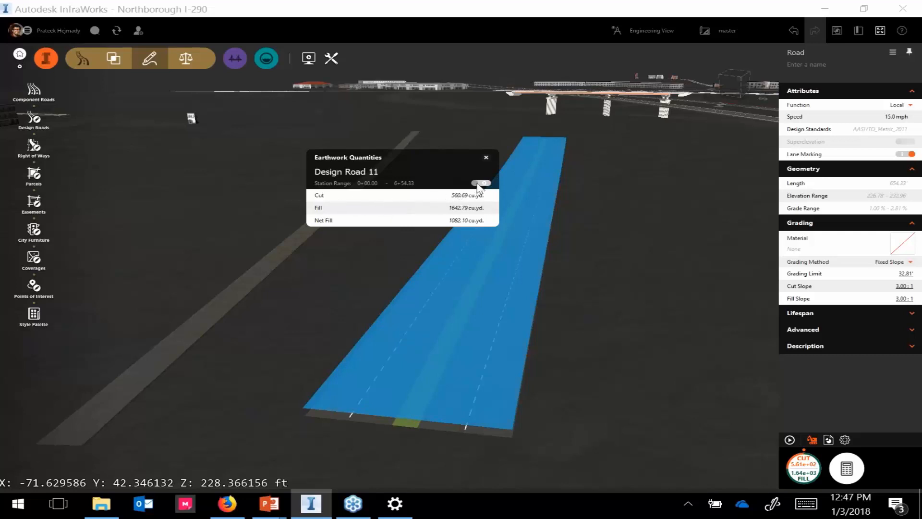
left_click(486, 157)
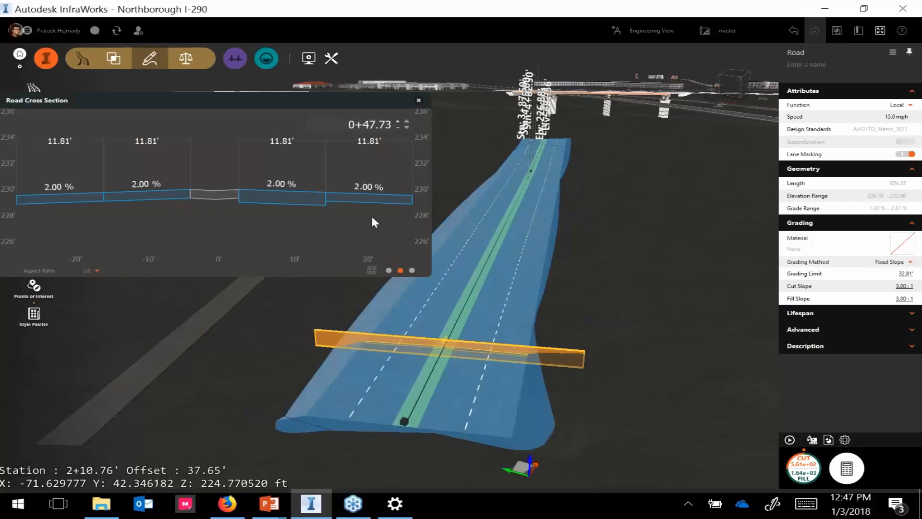
Step: Set the depth of the outer lane next to the 1 ft deep lane to 2 ft
left_click(491, 405)
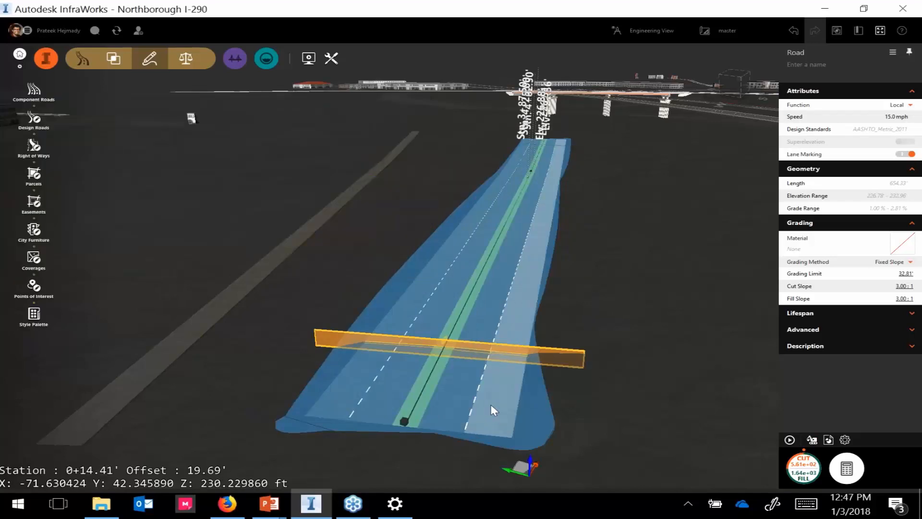
left_click(901, 213)
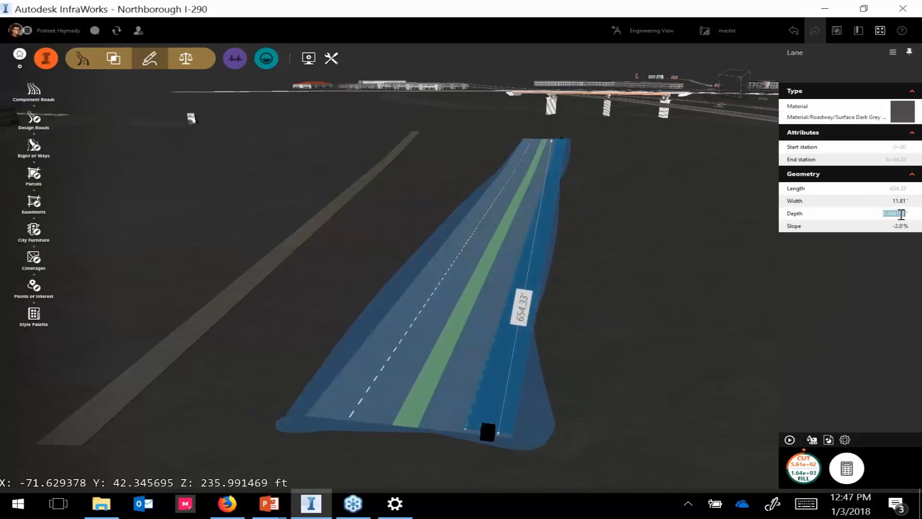
type("2")
key("Return")
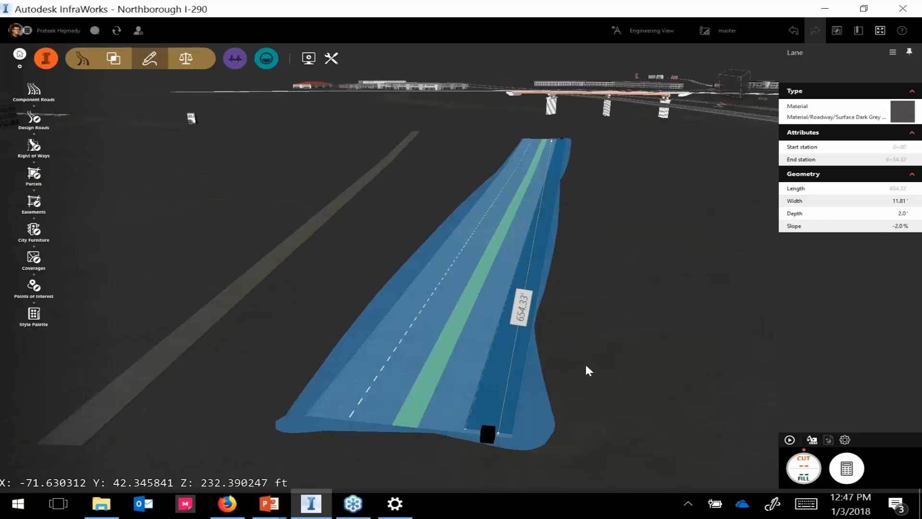
Step: Recompute the earthwork quantities with the deeper outer lane, then close the results and the cross section view
left_click_drag(586, 366, 548, 364)
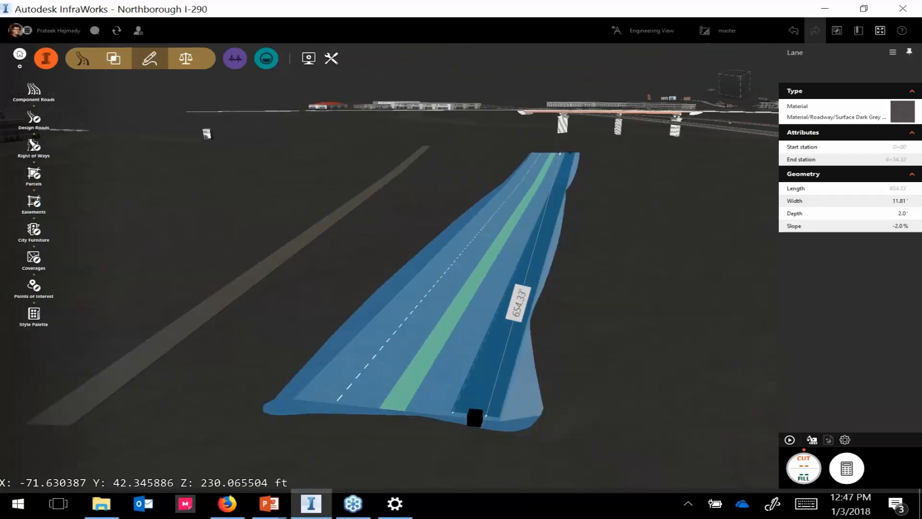
left_click(812, 440)
left_click(812, 440)
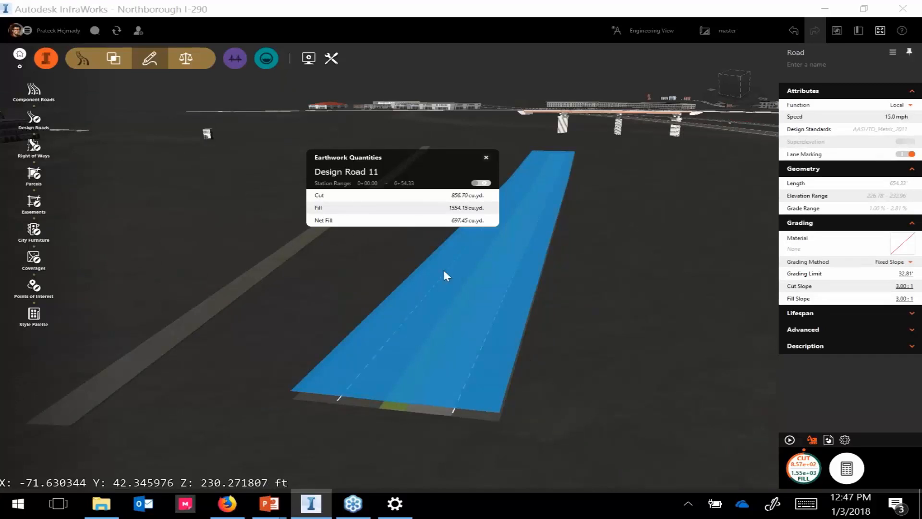
right_click(467, 313)
left_click(408, 344)
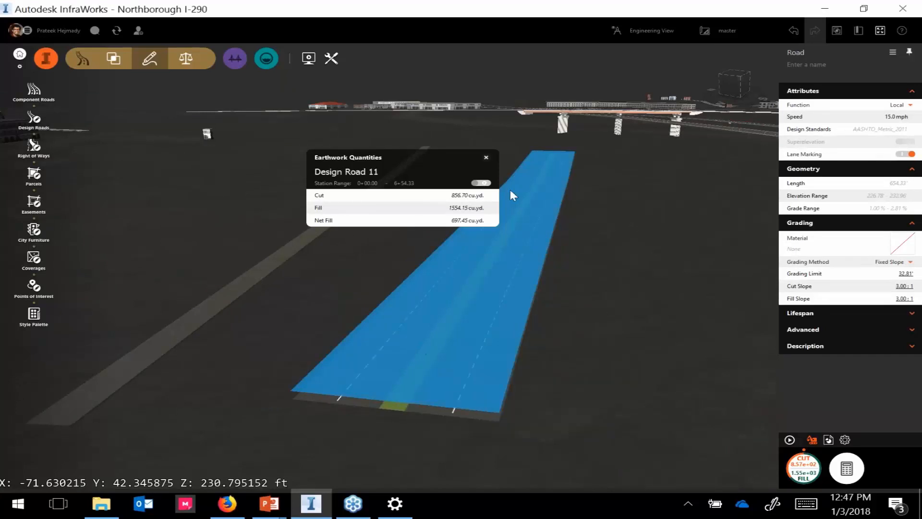
left_click(483, 159)
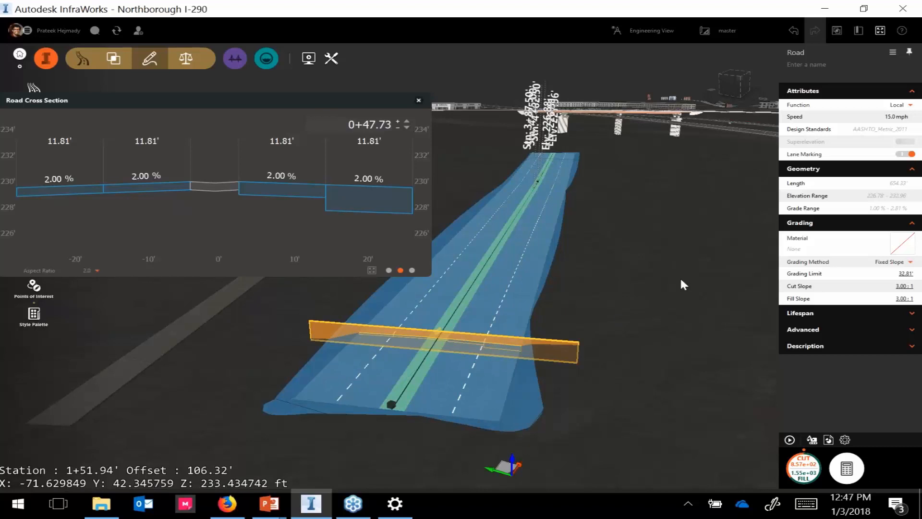
left_click(420, 101)
left_click(599, 332)
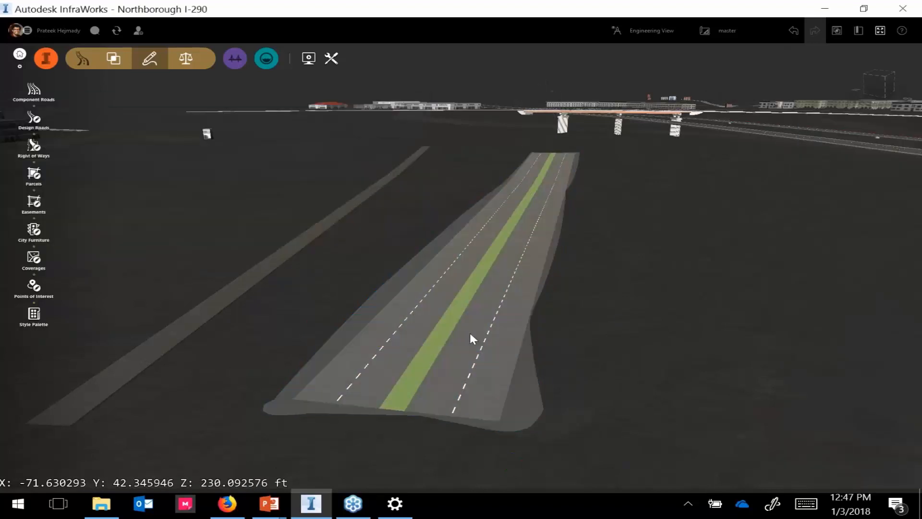
Step: Insert a Shoulder assembly component about 98 ft long along the outer edge of the 2 ft deep lane near station 1+00
left_click(470, 339)
left_click(508, 377)
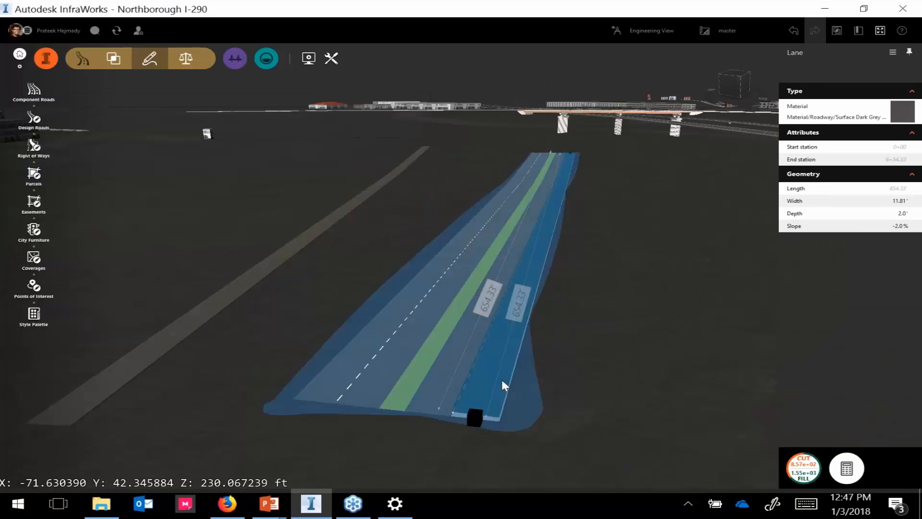
left_click(500, 364)
right_click(500, 364)
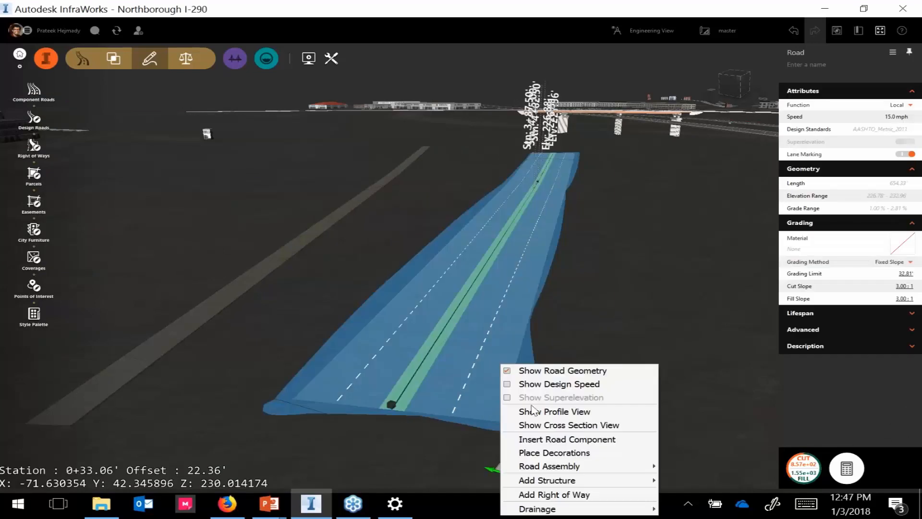
left_click(535, 439)
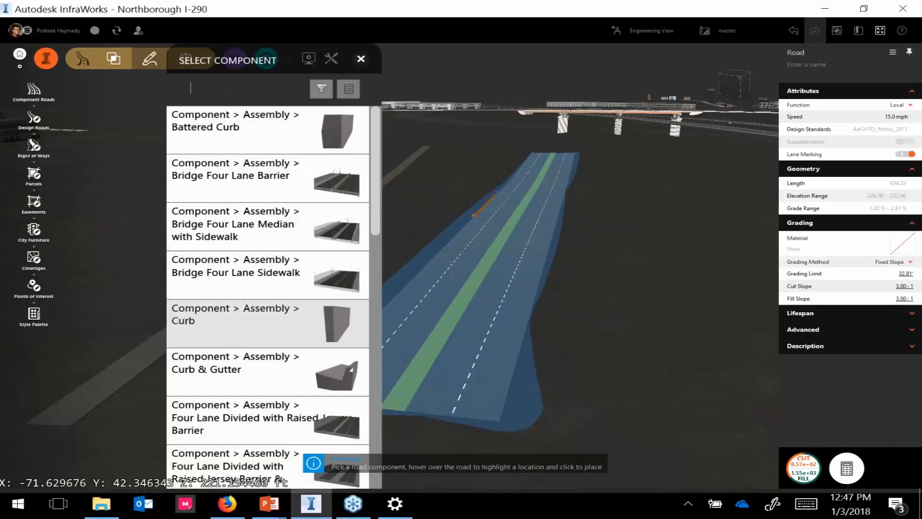
type("shoul")
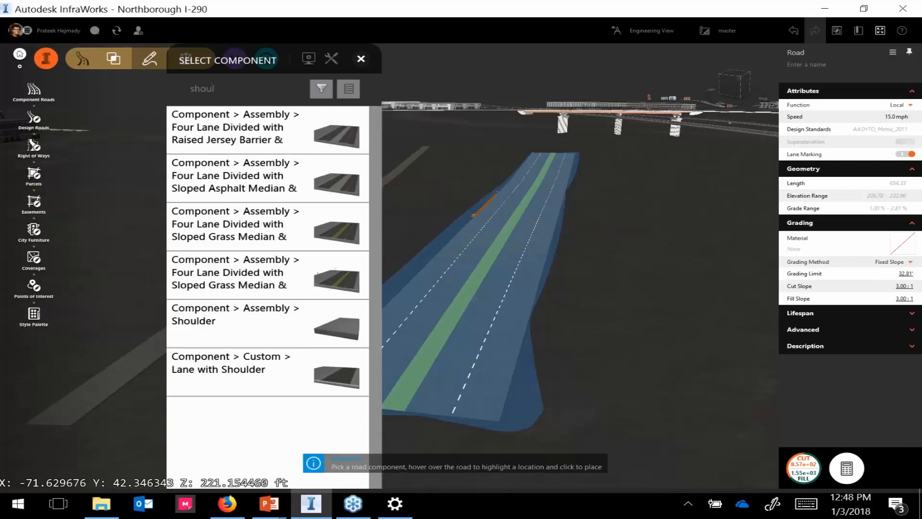
left_click(230, 321)
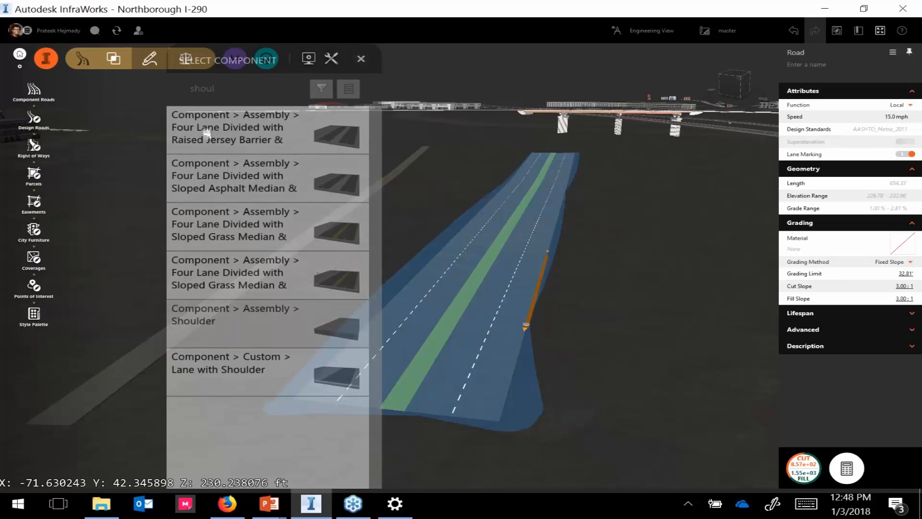
left_click(526, 325)
Step: Inspect the new shoulder's depth and the sloped grass median's width, depth and slope
left_click_drag(500, 399, 568, 337)
scroll(473, 359, "up", 3)
scroll(473, 360, "up", 2)
left_click(897, 213)
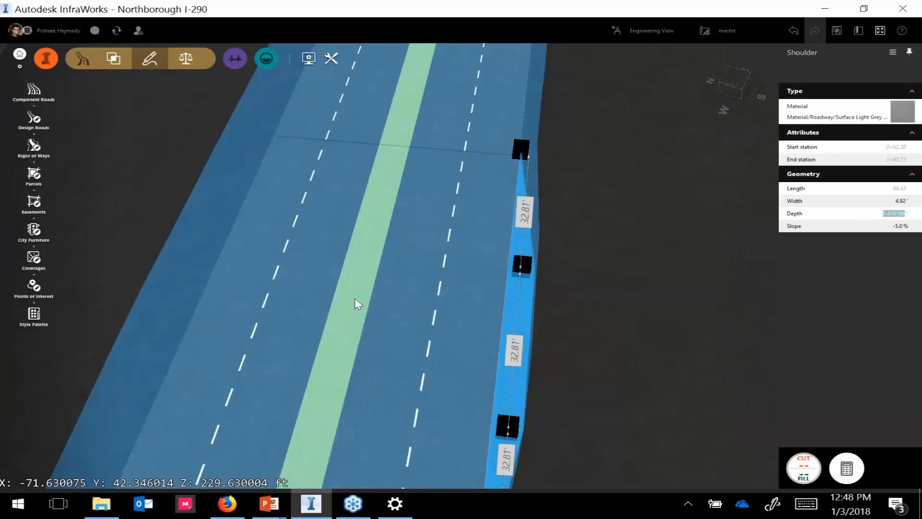
left_click(356, 299)
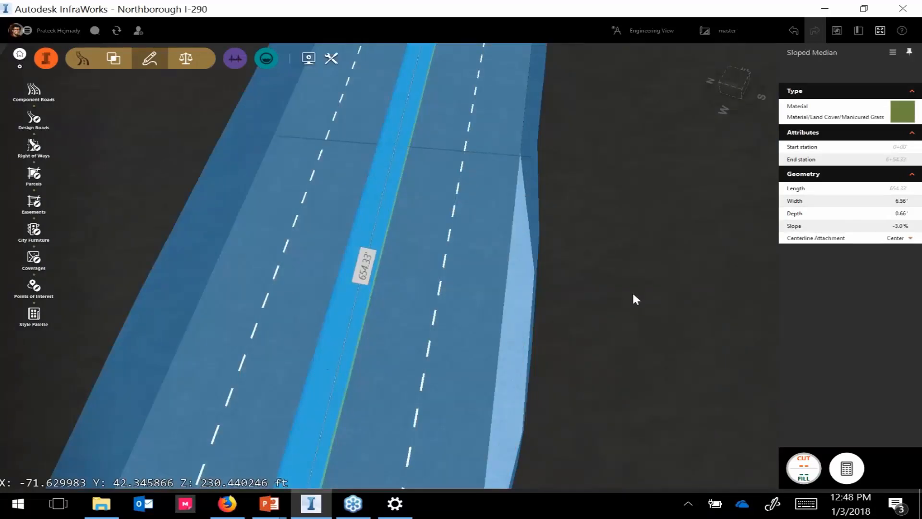
left_click(601, 303)
Step: Compare the outer lane's dimensions with the adjoining shoulder's width, depth and slope
scroll(598, 303, "down", 5)
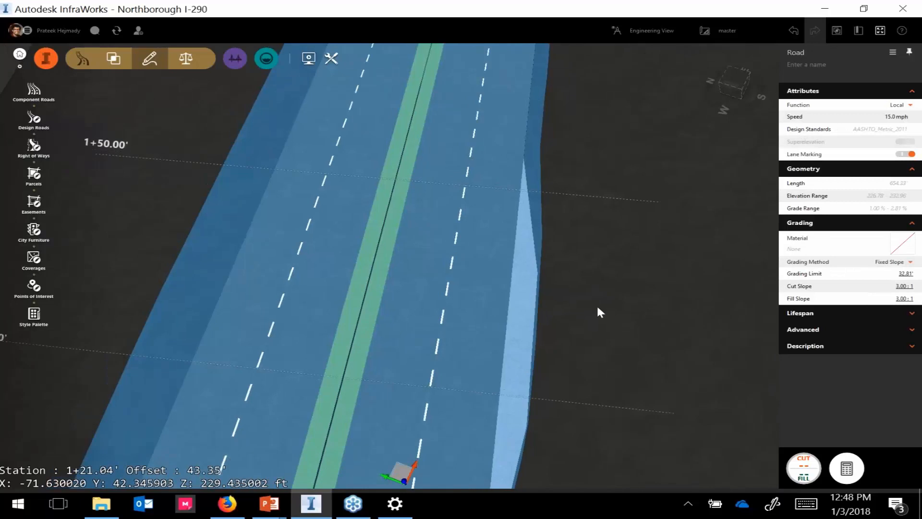
middle_click_drag(576, 322, 514, 318)
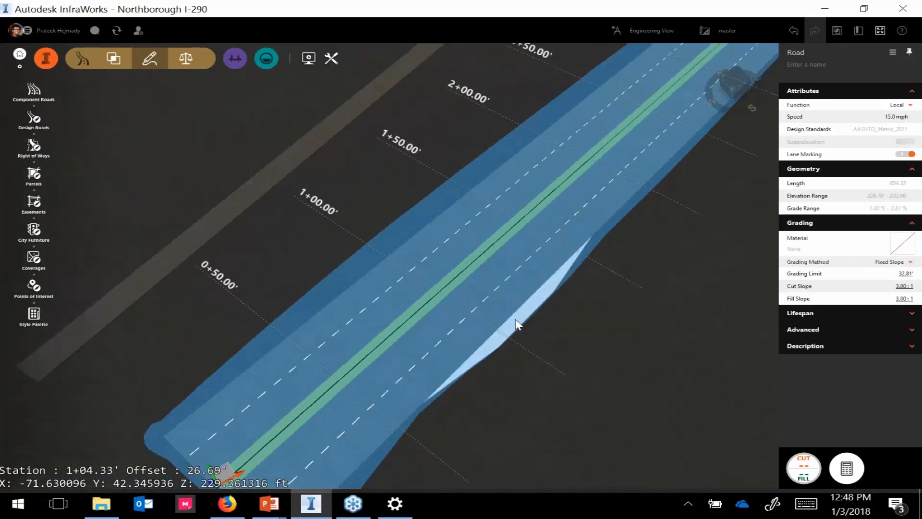
left_click(506, 310)
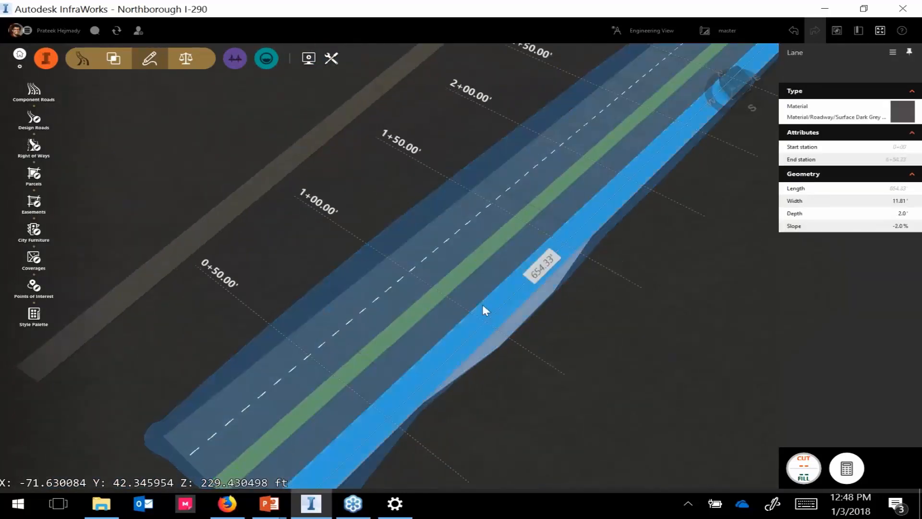
left_click(461, 296)
left_click(509, 336)
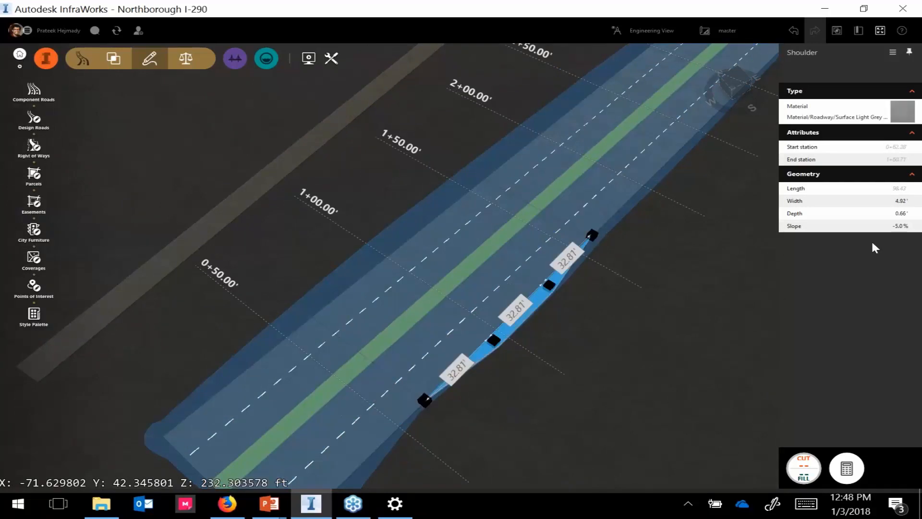
left_click(901, 214)
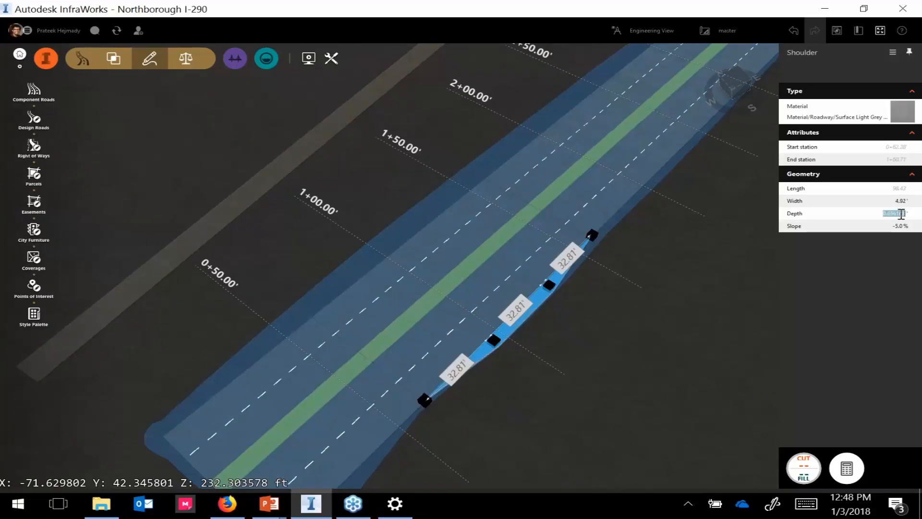
left_click(570, 339)
Step: Show the road's cross section view with cut and fill areas and move the section plane to about station 0+61
left_click_drag(553, 329, 509, 383)
scroll(507, 378, "down", 5)
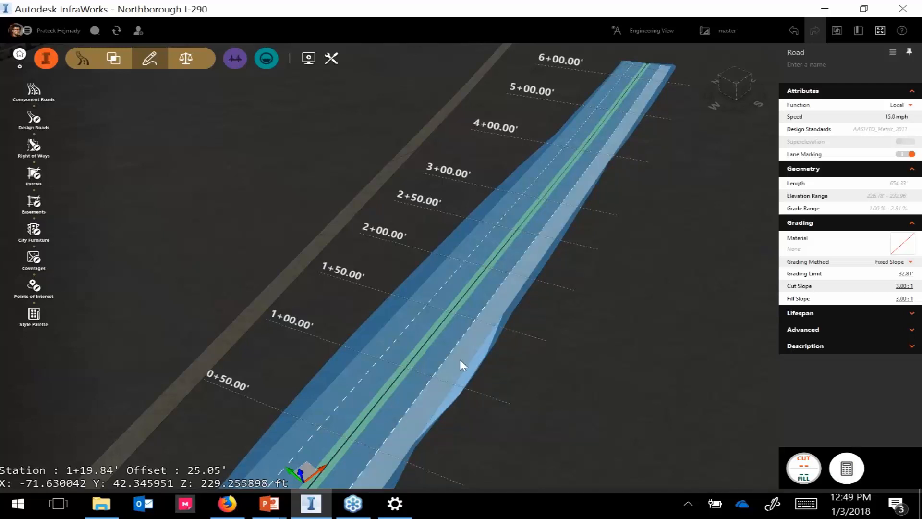
right_click(472, 370)
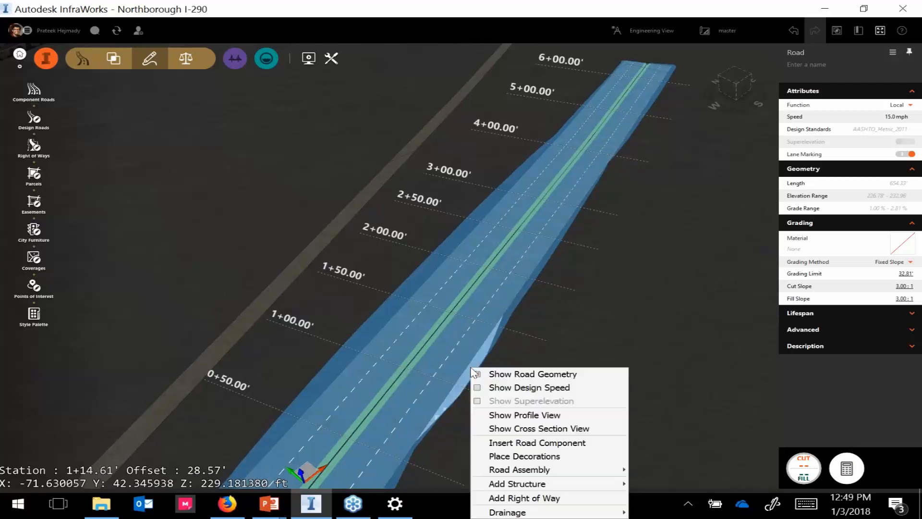
left_click(527, 429)
left_click(412, 270)
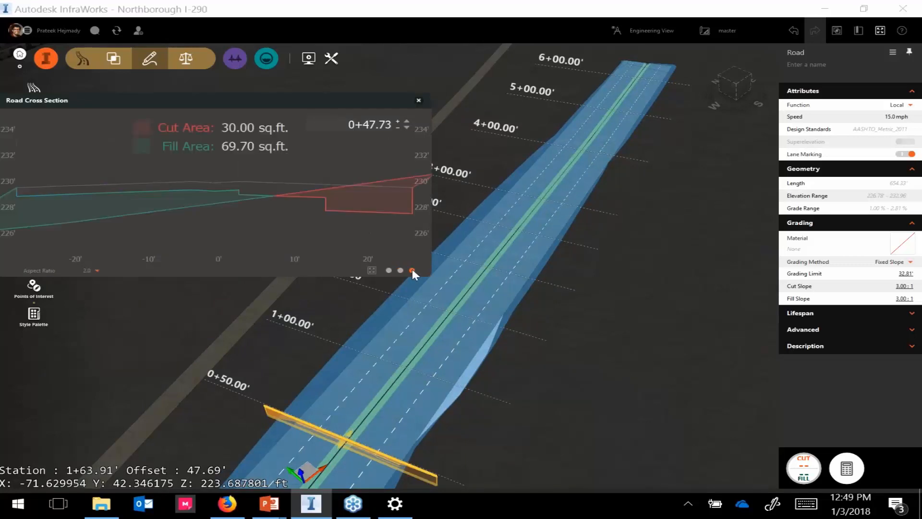
mouse_move(418, 461)
left_mouse_down()
mouse_move(497, 331)
mouse_move(389, 438)
mouse_move(579, 232)
mouse_move(550, 290)
mouse_move(492, 361)
mouse_move(371, 427)
left_mouse_up()
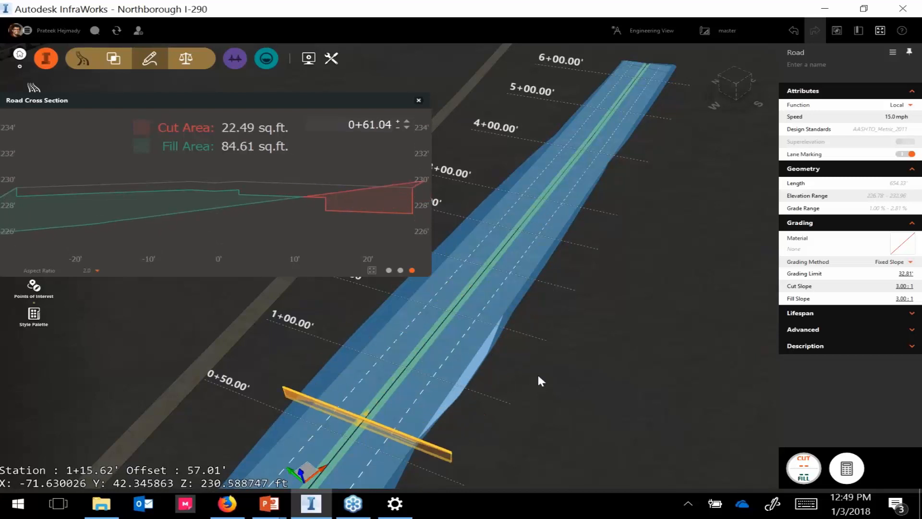
scroll(539, 376, "down", 3)
left_click_drag(567, 405, 473, 404)
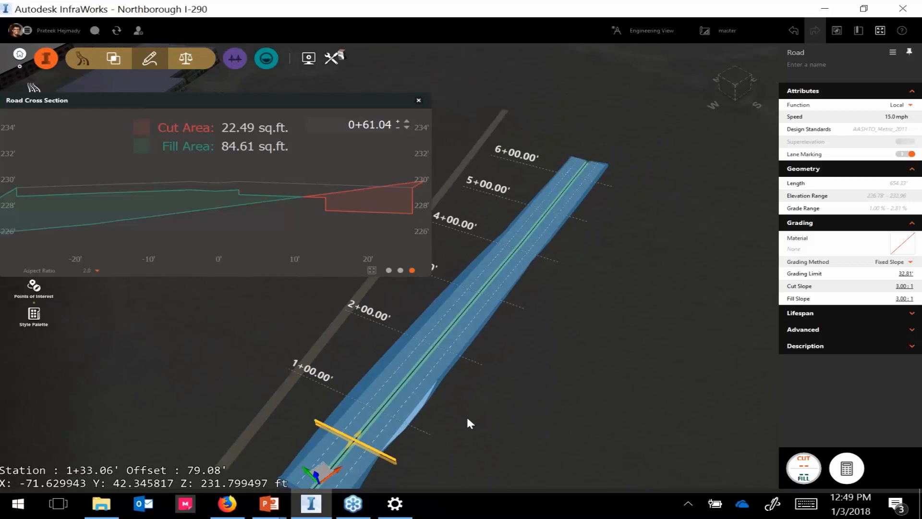
middle_click_drag(466, 414, 451, 411)
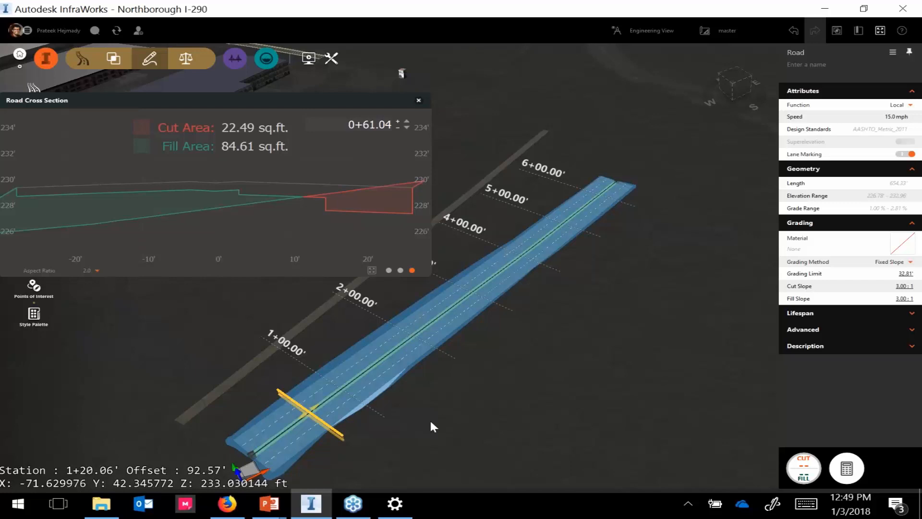
Step: Switch to the PowerPoint slide show and advance from the In Product Demo slide to the presenter's contact slide
key("alt+Tab")
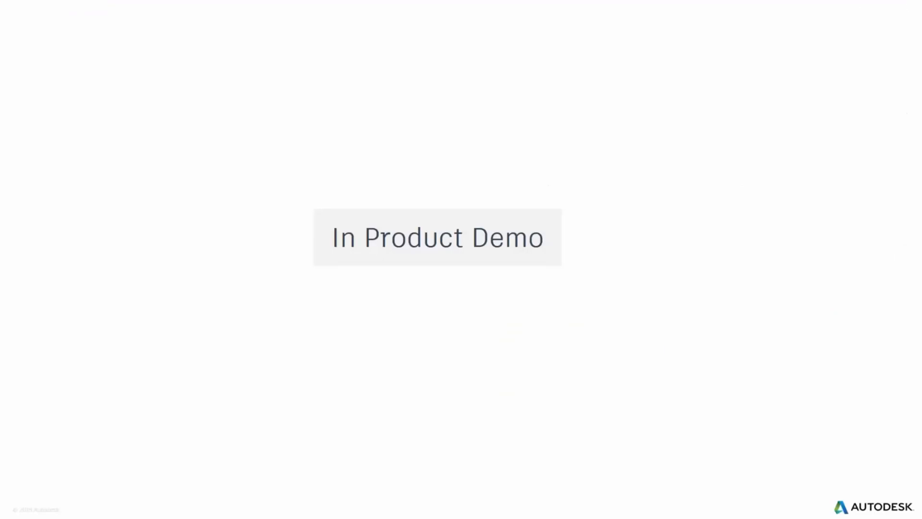
key("Right")
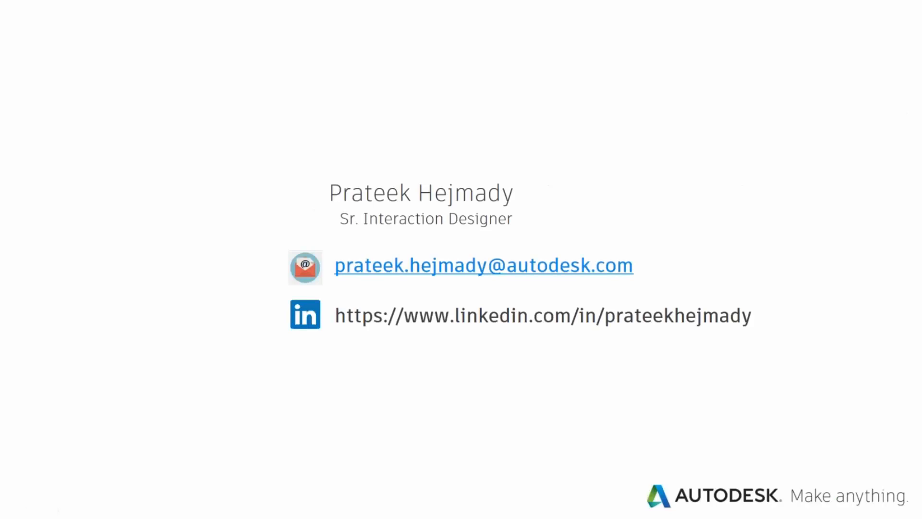